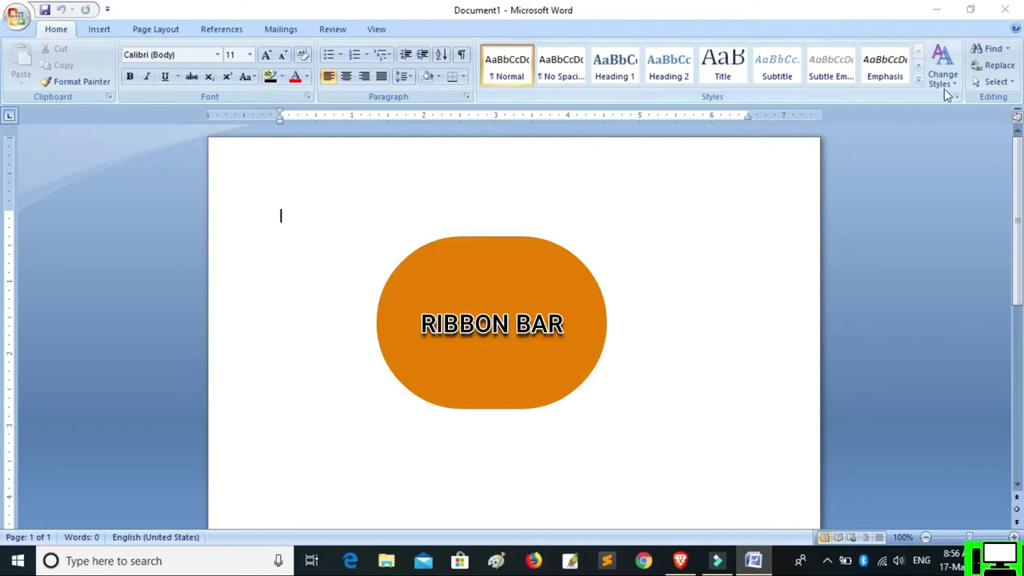
Step: Browse the Insert, Page Layout, References and Mailings ribbon tabs, then return to Home
{"action": "left_click", "coordinate": [98, 29]}
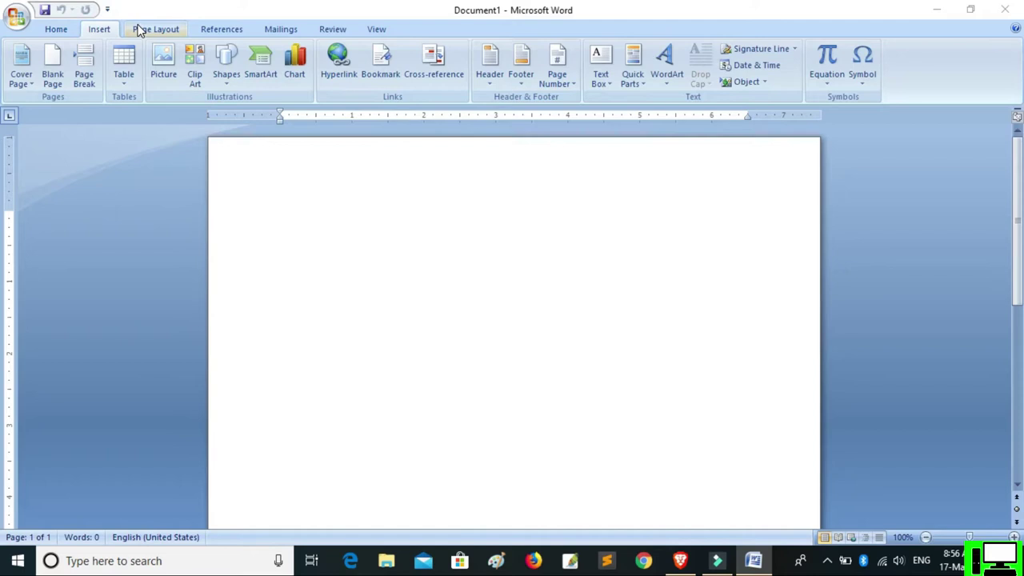
{"action": "left_click", "coordinate": [138, 29]}
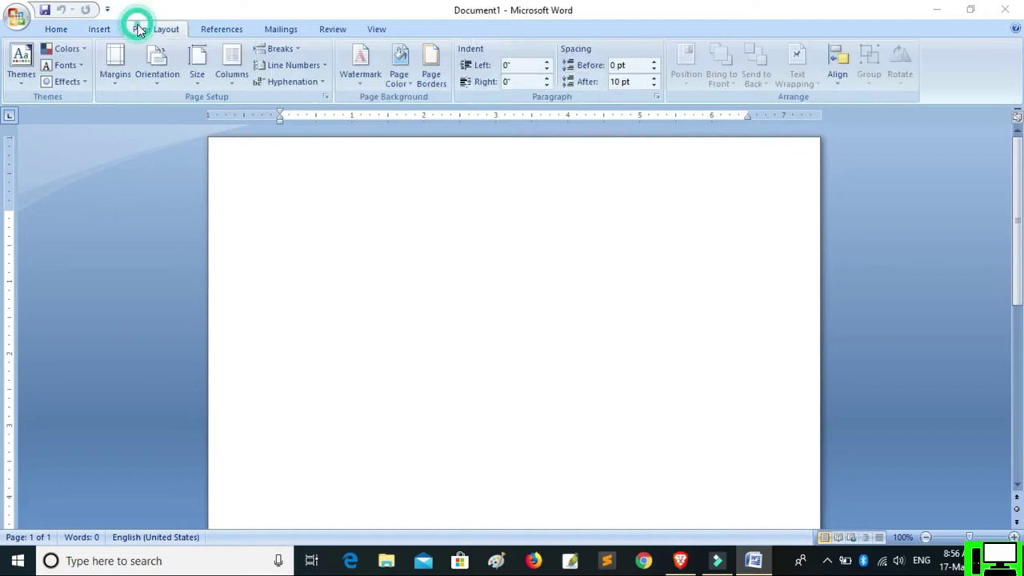
{"action": "left_click", "coordinate": [218, 30]}
{"action": "left_click", "coordinate": [292, 32]}
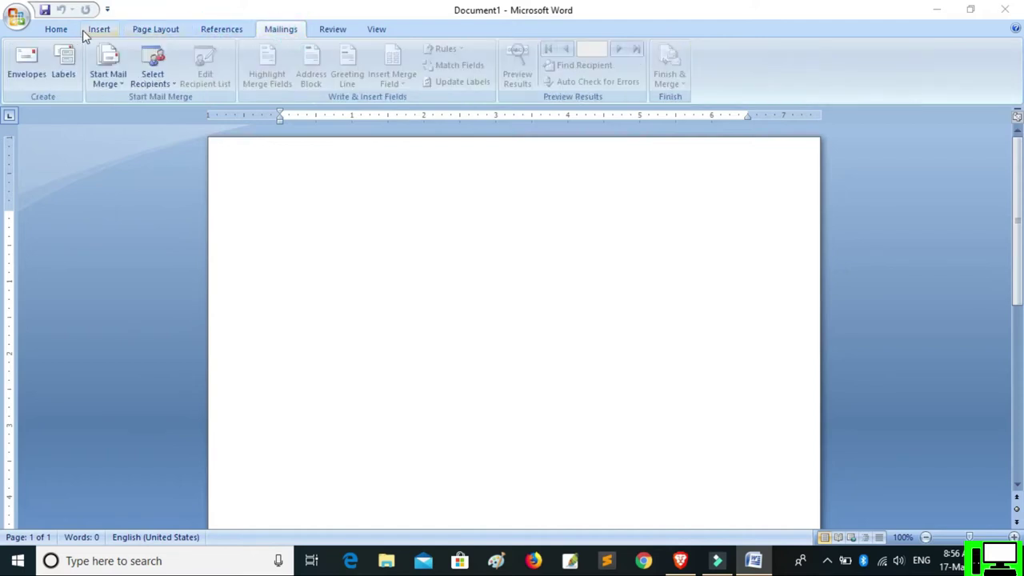
{"action": "left_click", "coordinate": [56, 31]}
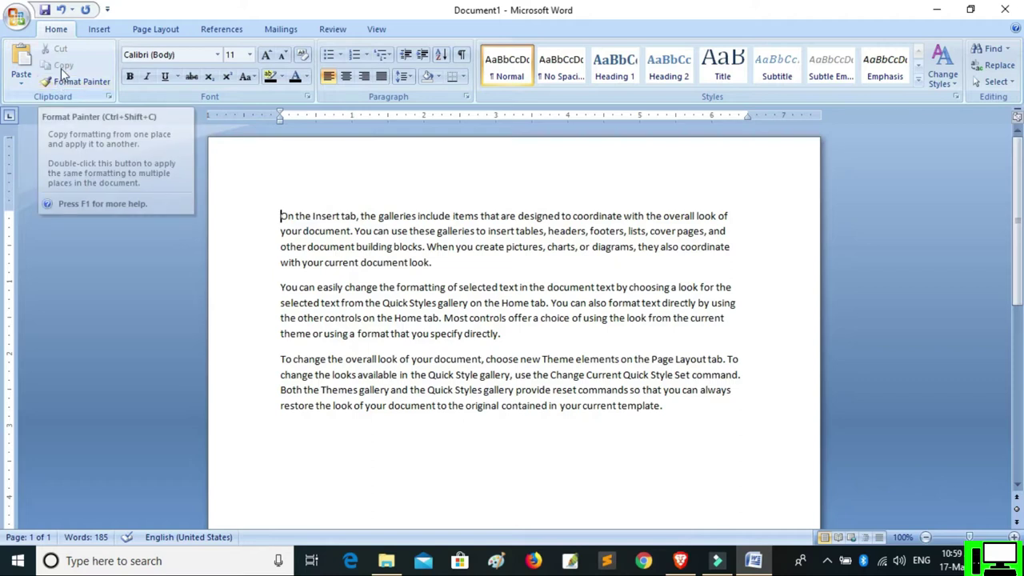
Step: Add an empty line after the first paragraph
{"action": "left_click", "coordinate": [475, 265]}
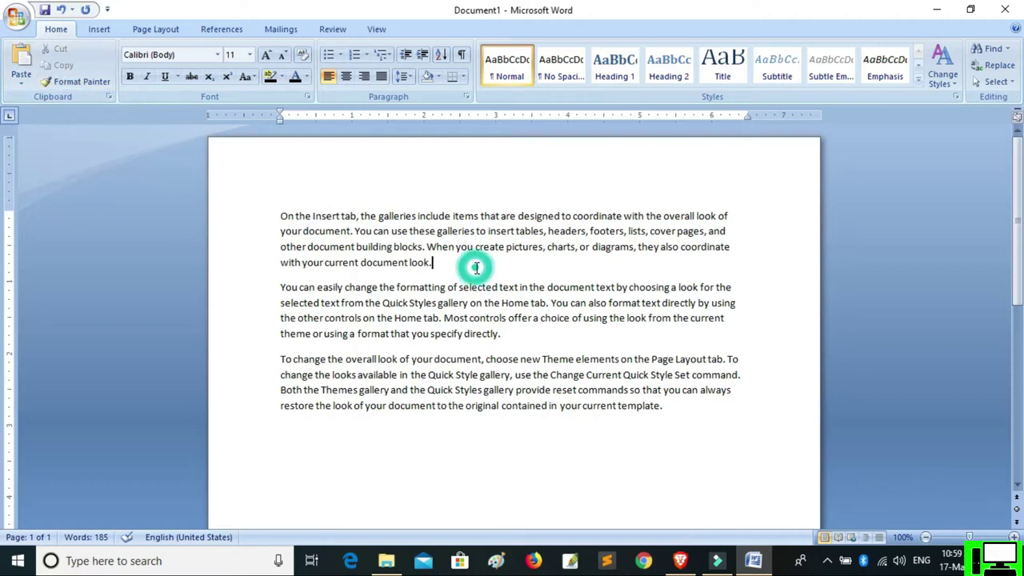
{"action": "key", "text": "Return"}
{"action": "key", "text": "Return"}
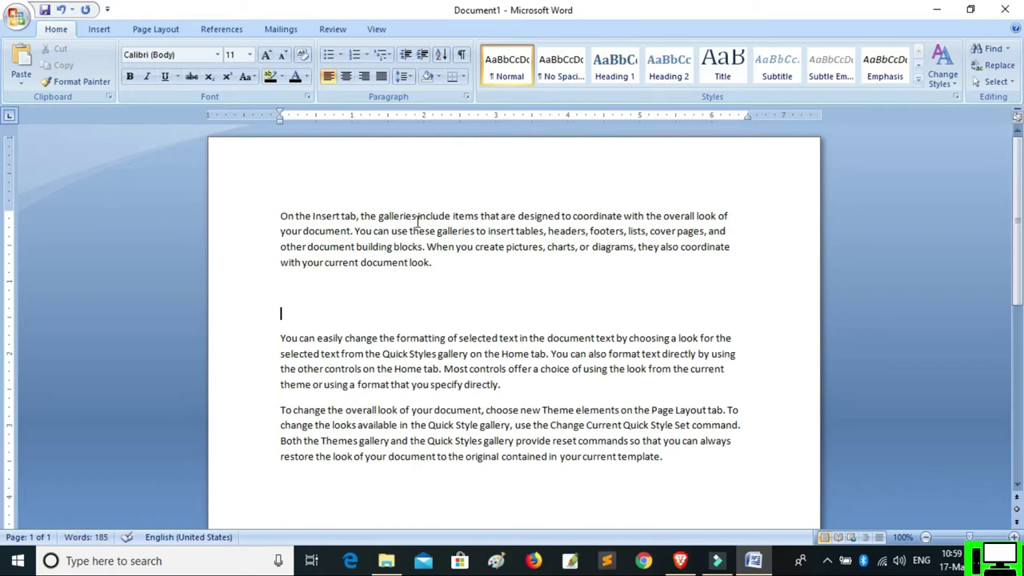
{"action": "scroll", "coordinate": [325, 281], "scroll_direction": "down", "scroll_amount": 6}
{"action": "scroll", "coordinate": [308, 264], "scroll_direction": "down", "scroll_amount": 3}
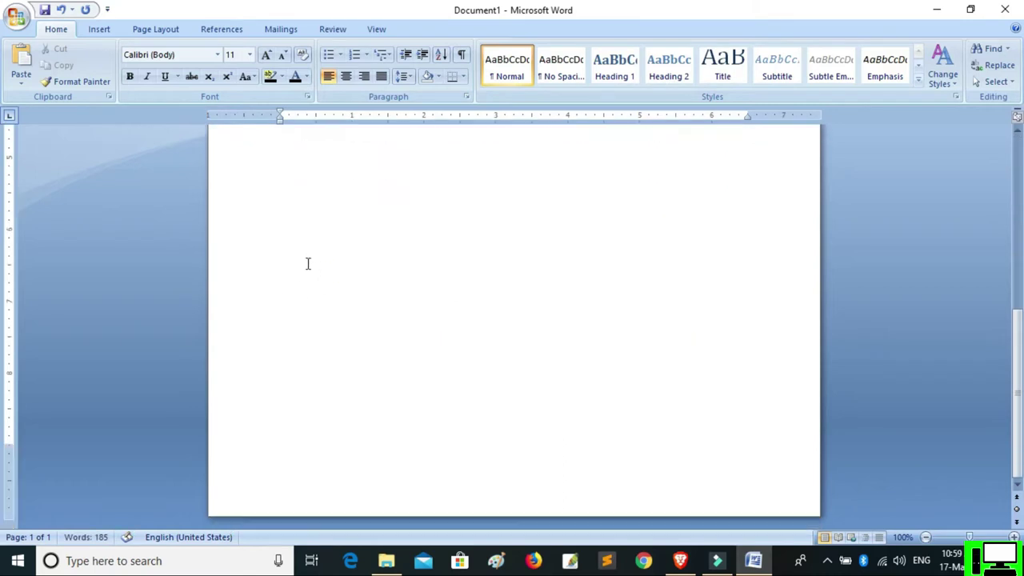
{"action": "scroll", "coordinate": [331, 331], "scroll_direction": "up", "scroll_amount": 3}
{"action": "scroll", "coordinate": [336, 304], "scroll_direction": "up", "scroll_amount": 6}
{"action": "scroll", "coordinate": [343, 254], "scroll_direction": "down", "scroll_amount": 7}
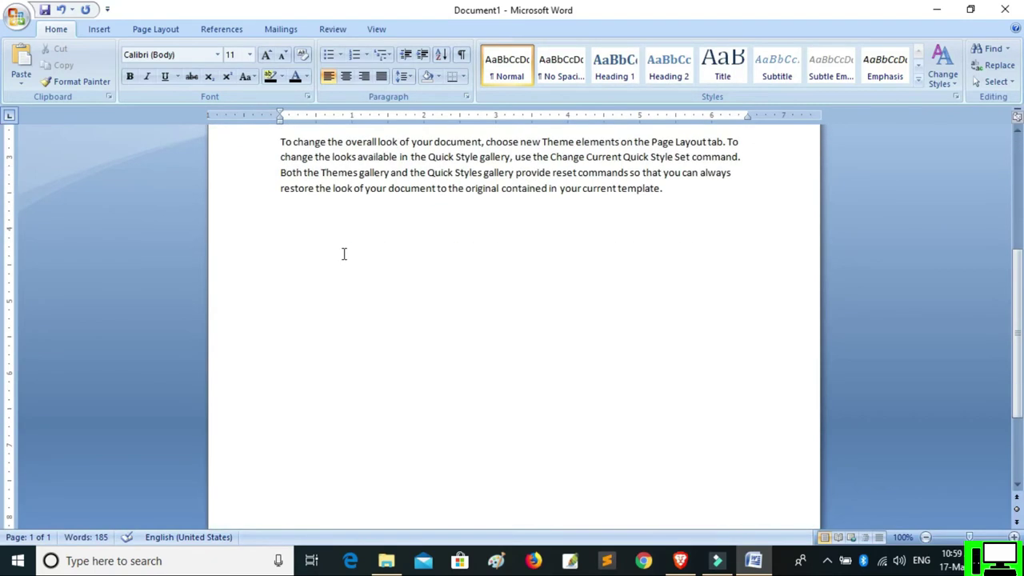
{"action": "scroll", "coordinate": [344, 280], "scroll_direction": "down", "scroll_amount": 3}
Step: Insert a page break after the last paragraph so a second page begins
{"action": "left_click", "coordinate": [339, 332]}
{"action": "scroll", "coordinate": [343, 277], "scroll_direction": "up", "scroll_amount": 3}
{"action": "scroll", "coordinate": [332, 291], "scroll_direction": "up", "scroll_amount": 1}
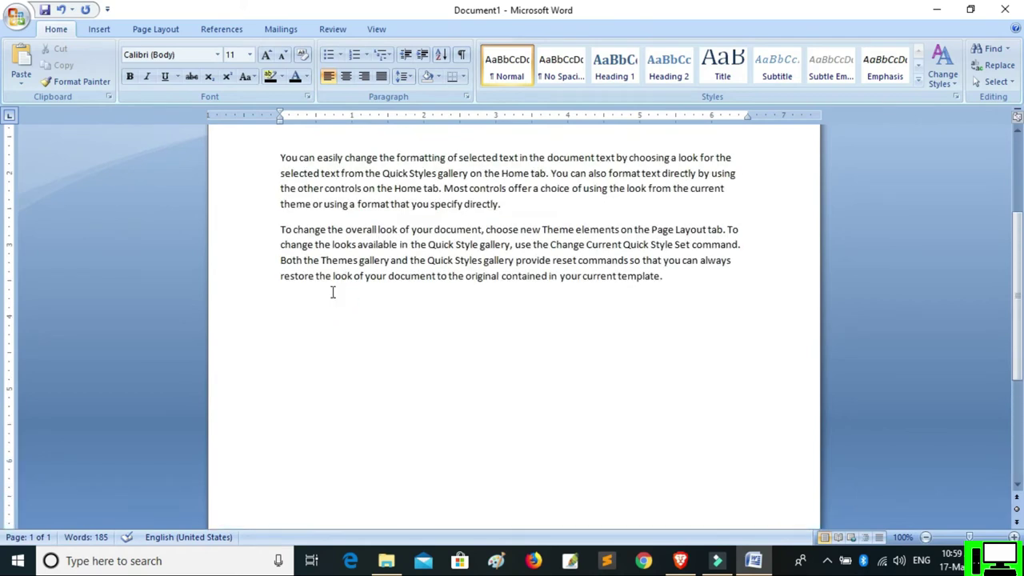
{"action": "scroll", "coordinate": [319, 356], "scroll_direction": "down", "scroll_amount": 2}
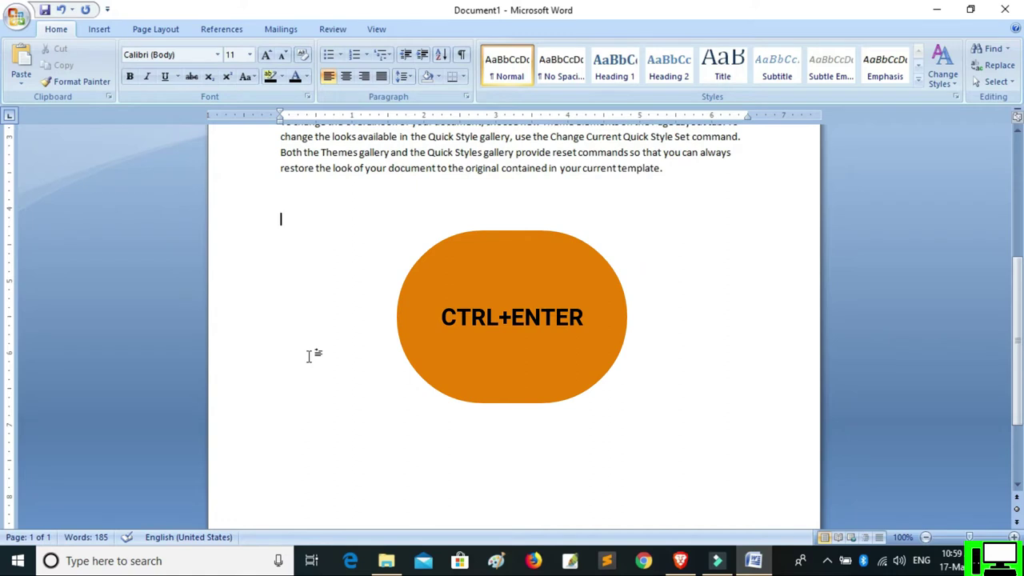
{"action": "key", "text": "ctrl+Return"}
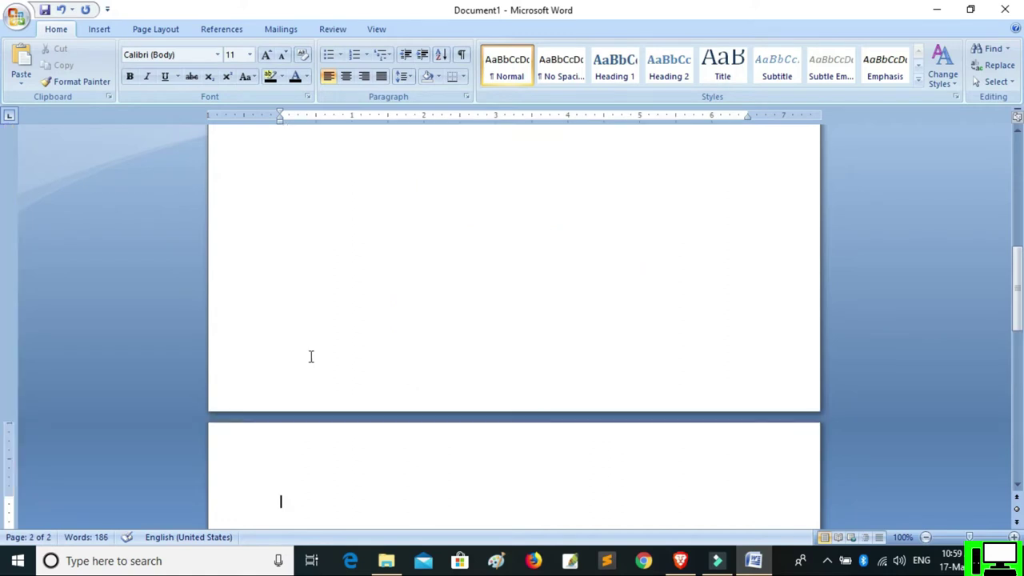
{"action": "scroll", "coordinate": [320, 463], "scroll_direction": "down", "scroll_amount": 6}
{"action": "scroll", "coordinate": [328, 459], "scroll_direction": "up", "scroll_amount": 1}
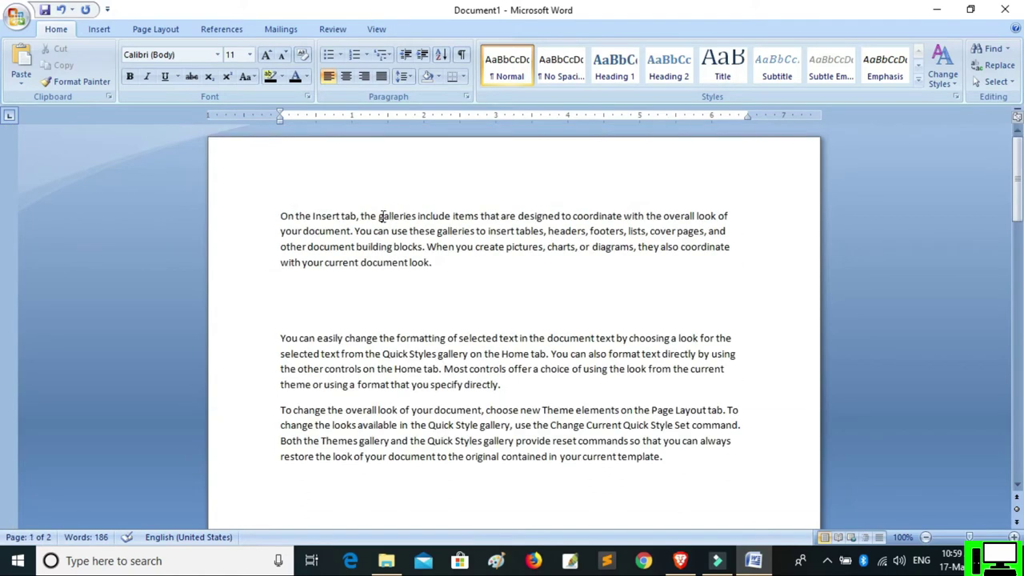
{"action": "scroll", "coordinate": [389, 405], "scroll_direction": "down", "scroll_amount": 5}
{"action": "scroll", "coordinate": [381, 393], "scroll_direction": "down", "scroll_amount": 5}
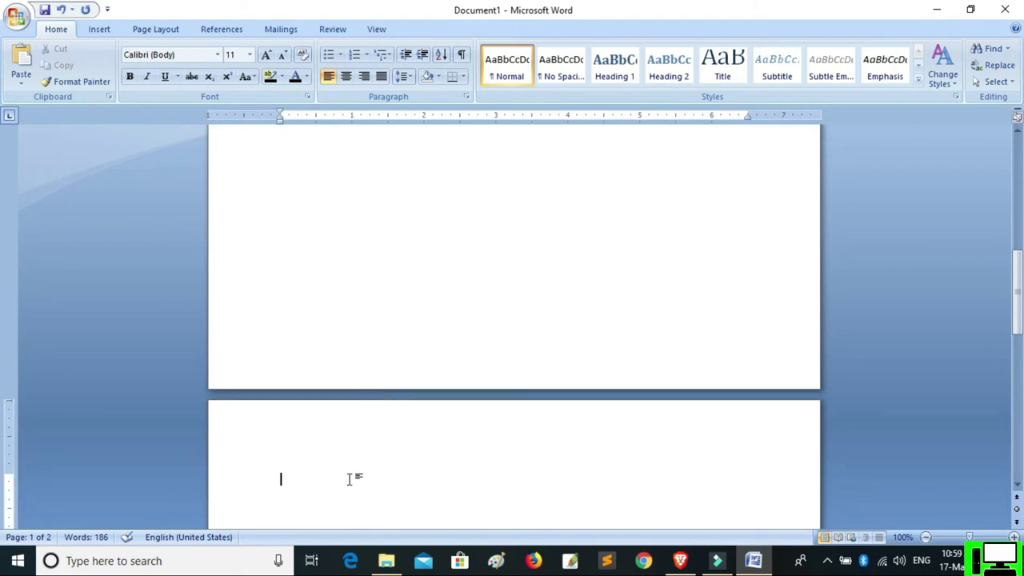
{"action": "scroll", "coordinate": [355, 472], "scroll_direction": "up", "scroll_amount": 3}
{"action": "scroll", "coordinate": [355, 471], "scroll_direction": "up", "scroll_amount": 7}
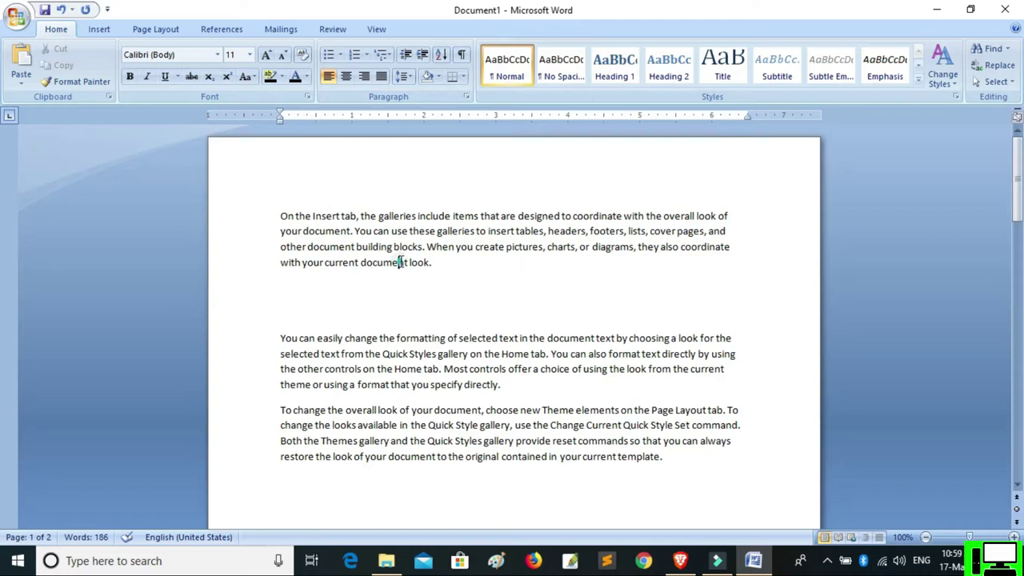
Step: Copy the whole first paragraph to the clipboard
{"action": "triple_click", "coordinate": [400, 263]}
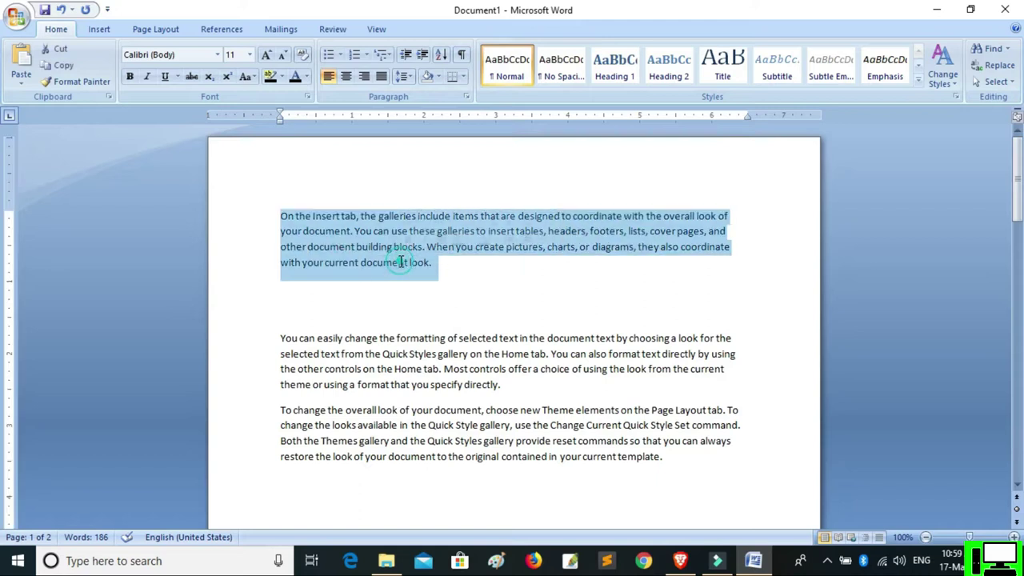
{"action": "left_click", "coordinate": [76, 71]}
{"action": "left_click", "coordinate": [274, 240]}
{"action": "scroll", "coordinate": [274, 240], "scroll_direction": "down", "scroll_amount": 5}
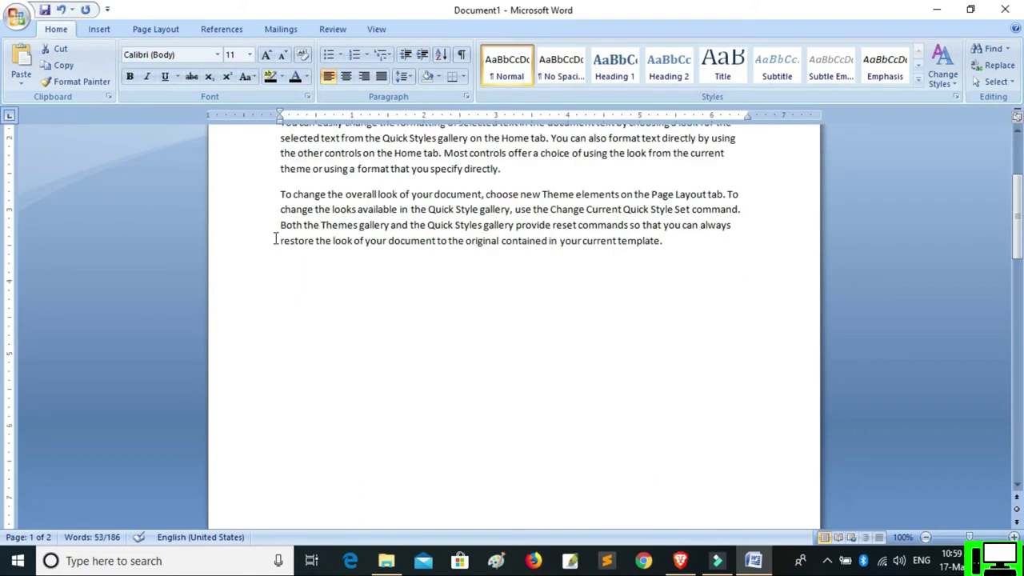
{"action": "scroll", "coordinate": [272, 241], "scroll_direction": "down", "scroll_amount": 9}
{"action": "scroll", "coordinate": [268, 240], "scroll_direction": "down", "scroll_amount": 5}
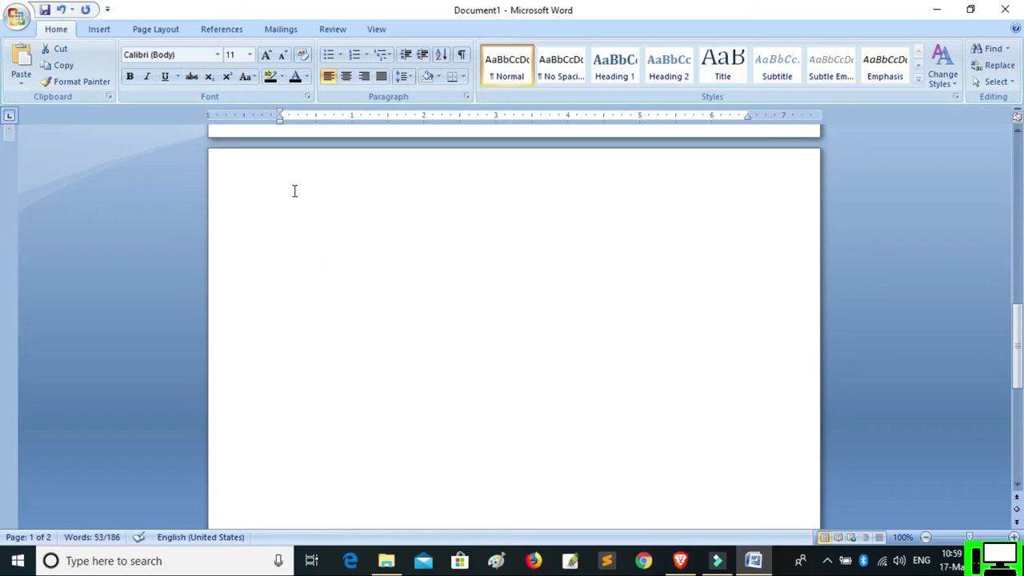
Step: Paste the first copy of the paragraph at the top of page 2
{"action": "left_click", "coordinate": [280, 206]}
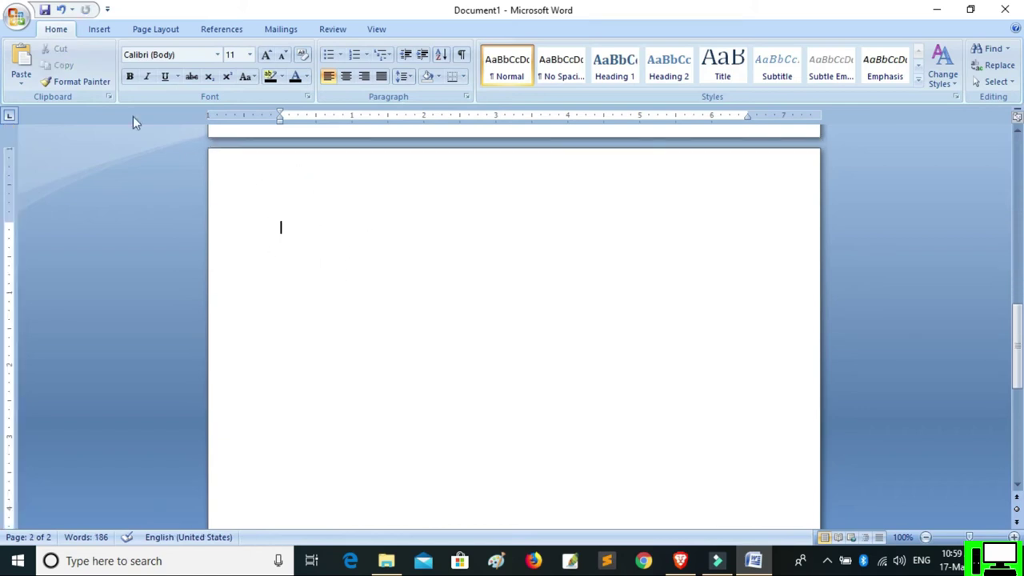
{"action": "left_click", "coordinate": [20, 80]}
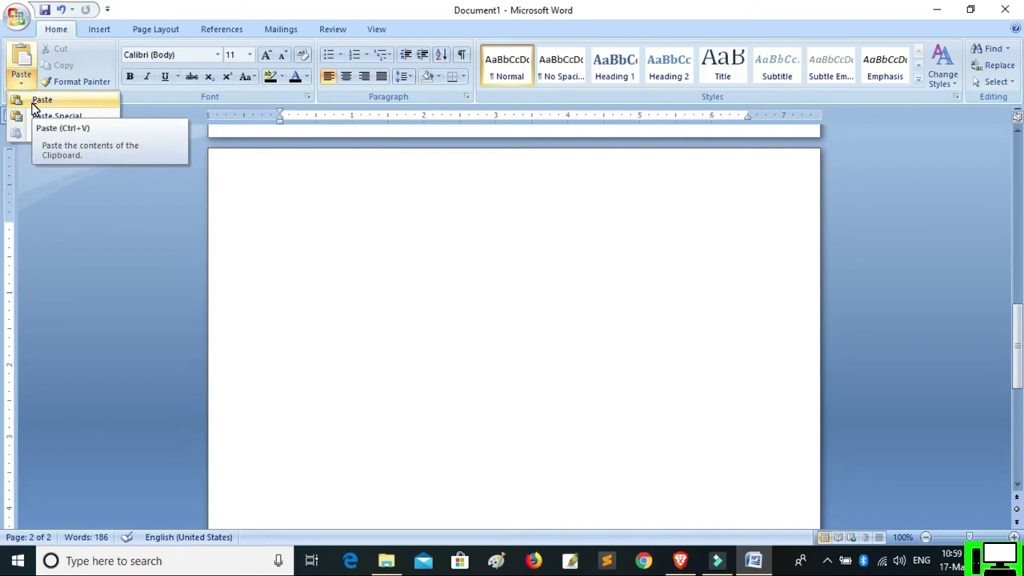
{"action": "left_click", "coordinate": [35, 106]}
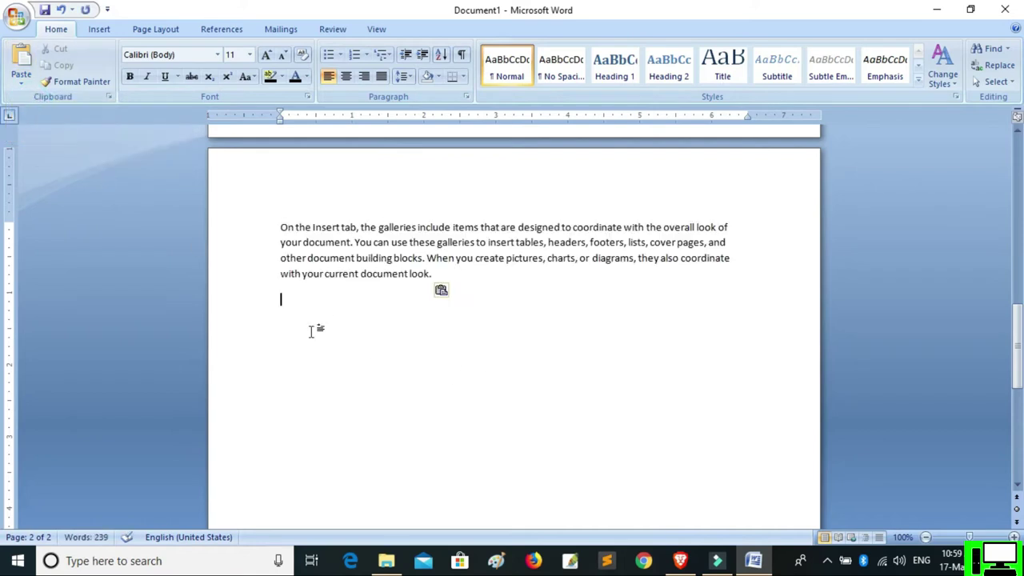
{"action": "scroll", "coordinate": [505, 346], "scroll_direction": "up", "scroll_amount": 4}
{"action": "scroll", "coordinate": [504, 346], "scroll_direction": "down", "scroll_amount": 4}
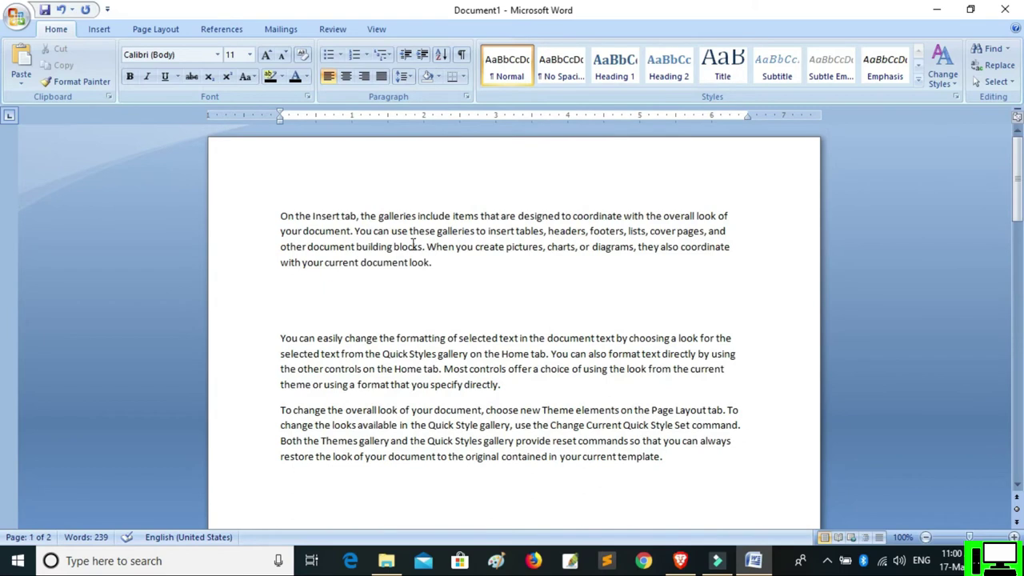
{"action": "scroll", "coordinate": [408, 256], "scroll_direction": "up", "scroll_amount": 6}
{"action": "scroll", "coordinate": [424, 296], "scroll_direction": "down", "scroll_amount": 5}
Step: Start a new line below it and paste two more copies of the paragraph
{"action": "left_click", "coordinate": [481, 316]}
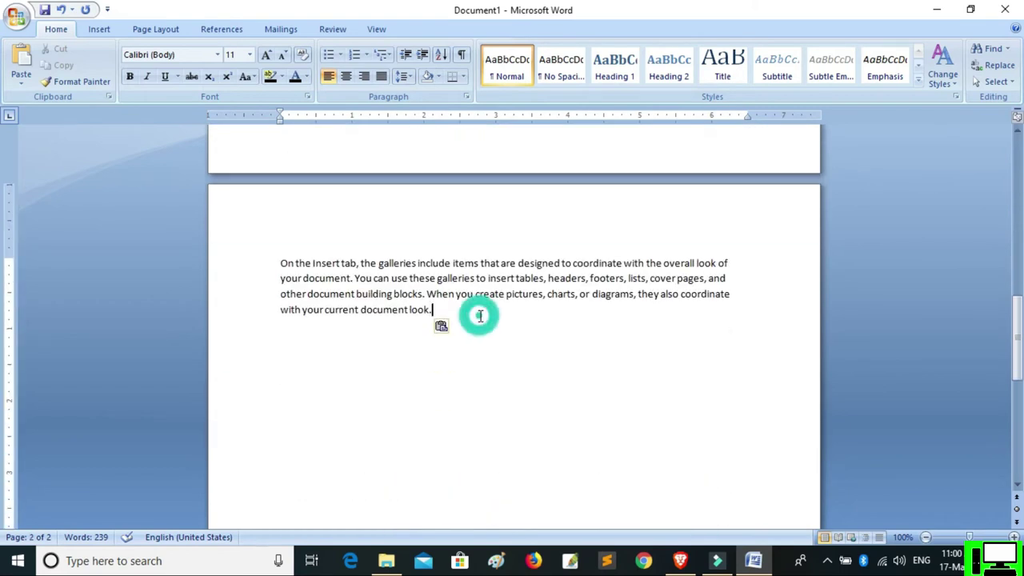
{"action": "key", "text": "Return"}
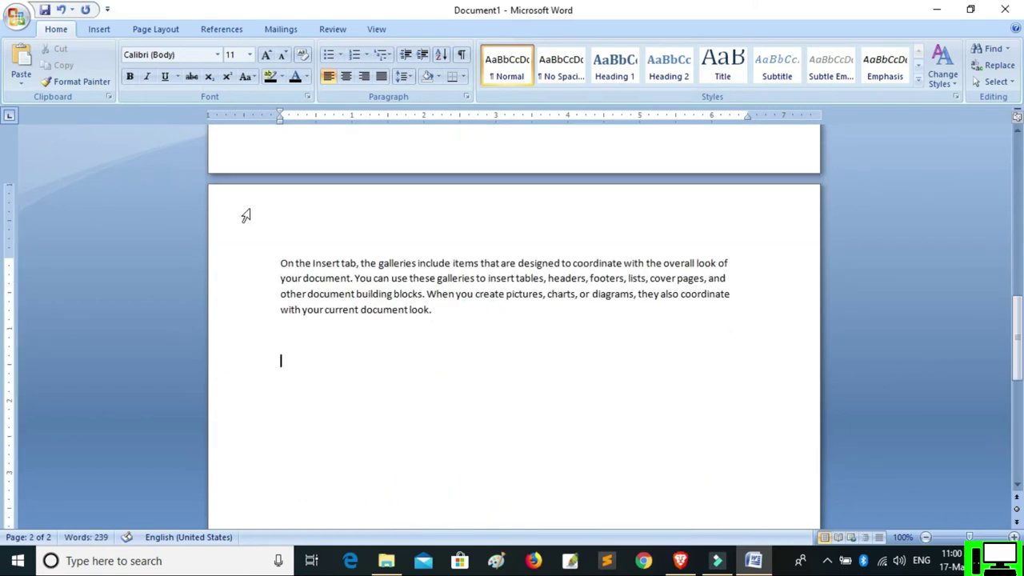
{"action": "left_click", "coordinate": [13, 78]}
{"action": "left_click", "coordinate": [40, 101]}
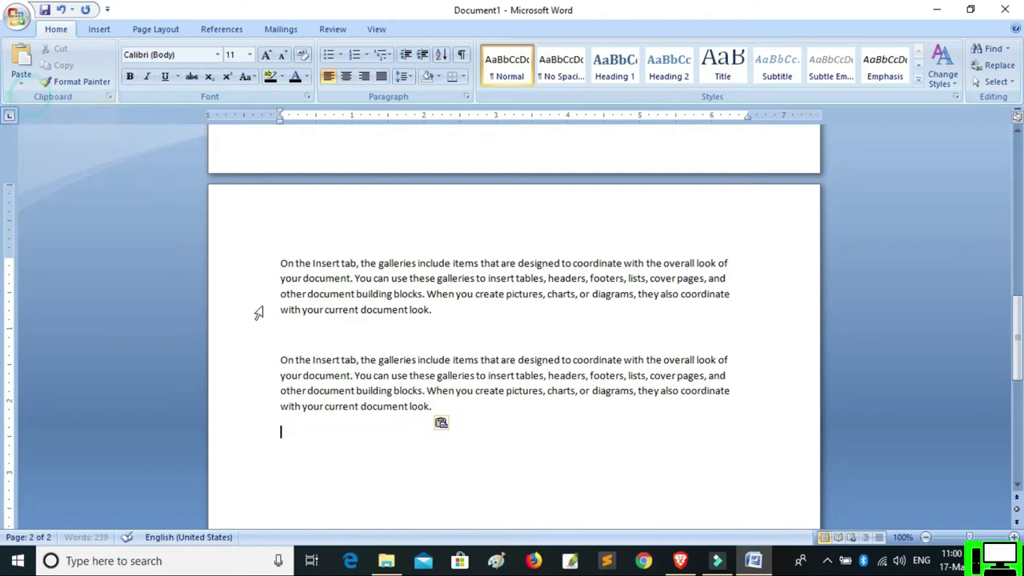
{"action": "left_click", "coordinate": [21, 58]}
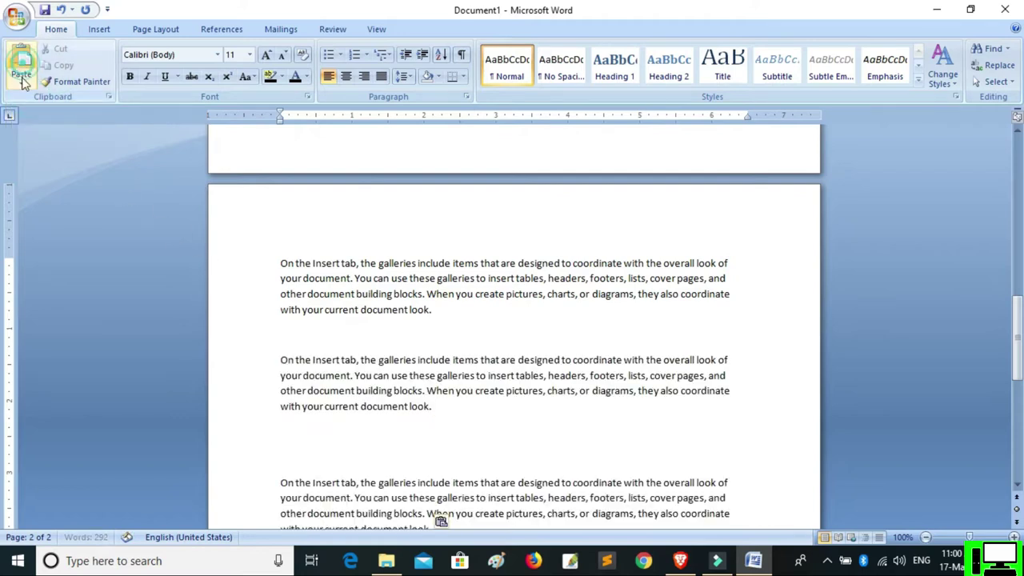
{"action": "scroll", "coordinate": [329, 312], "scroll_direction": "down", "scroll_amount": 5}
{"action": "scroll", "coordinate": [342, 336], "scroll_direction": "up", "scroll_amount": 5}
{"action": "scroll", "coordinate": [344, 337], "scroll_direction": "up", "scroll_amount": 10}
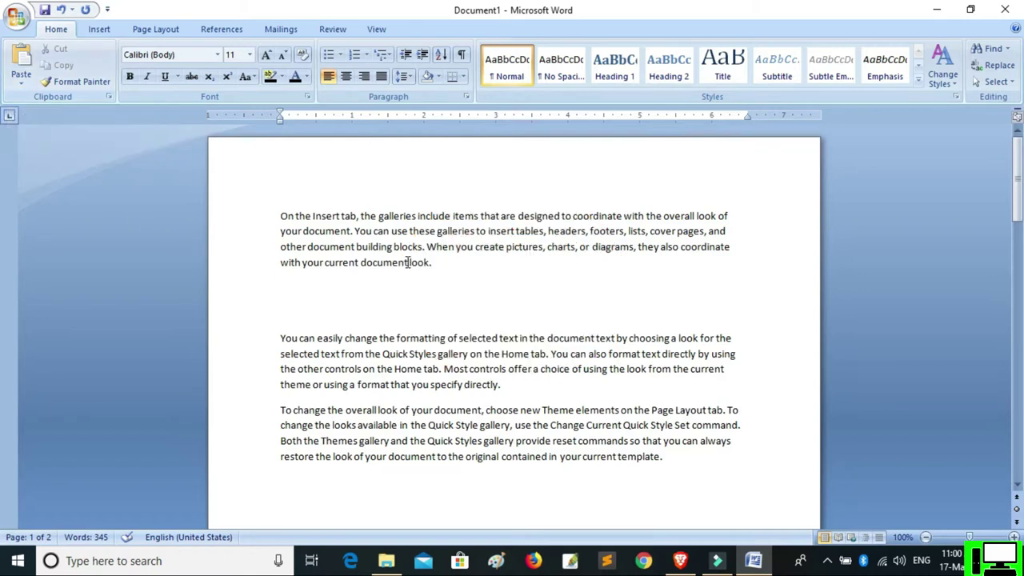
Step: Add an empty line after the second paragraph, ending in 'directly.'
{"action": "left_click", "coordinate": [432, 264]}
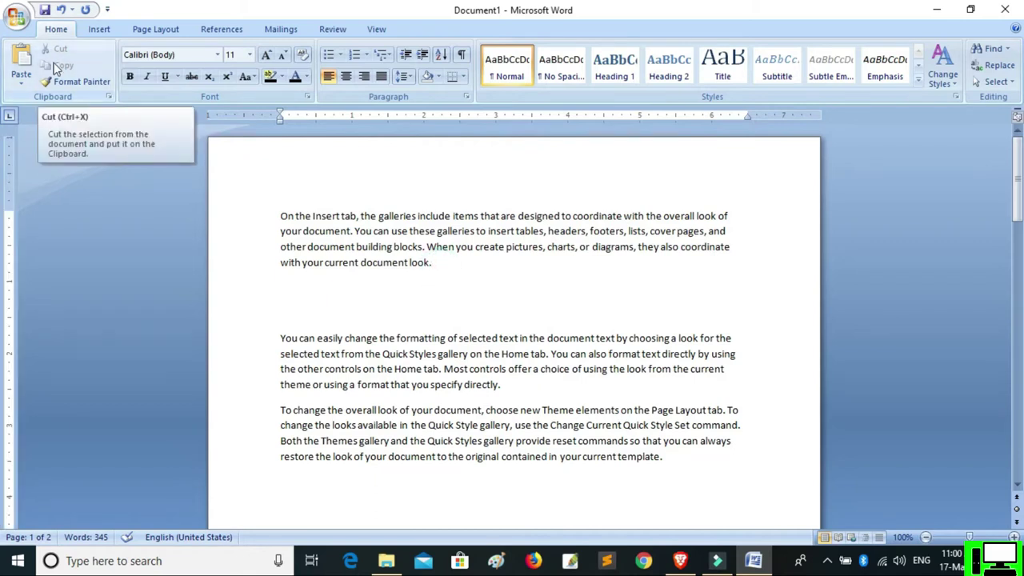
{"action": "left_click", "coordinate": [526, 390]}
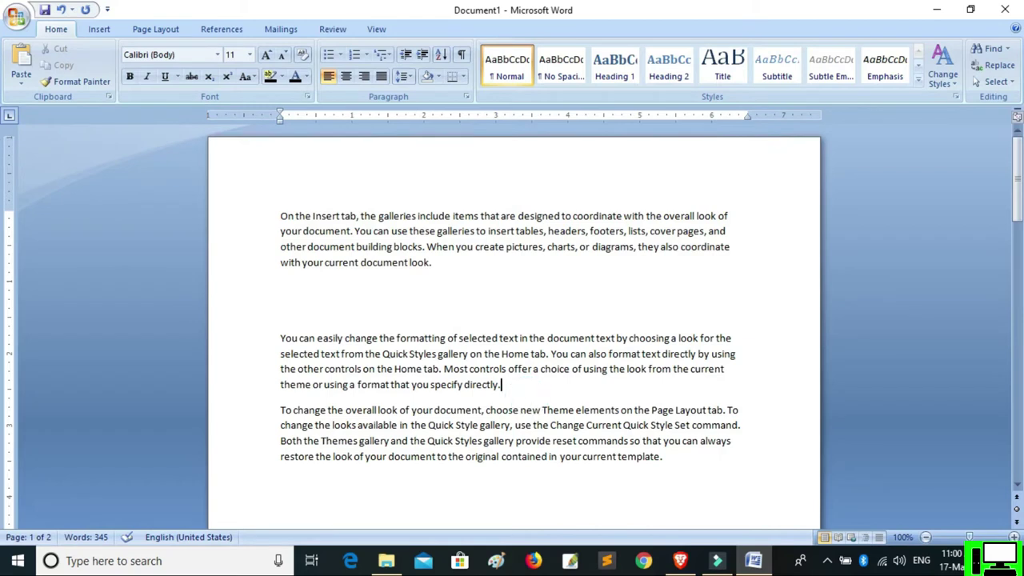
{"action": "key", "text": "Return"}
{"action": "key", "text": "Return"}
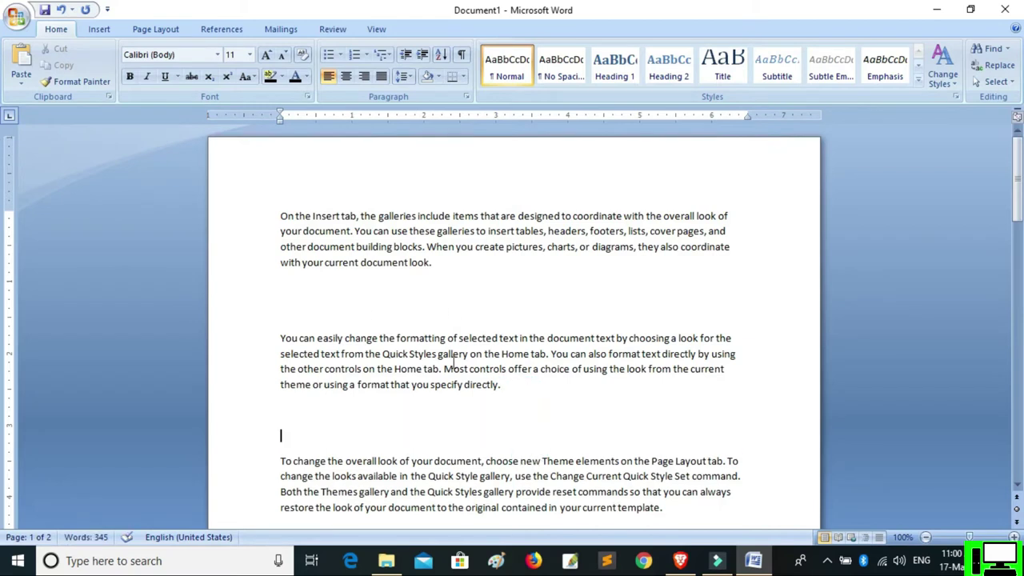
Step: Select a paragraph and cut it out of the document
{"action": "scroll", "coordinate": [401, 329], "scroll_direction": "down", "scroll_amount": 15}
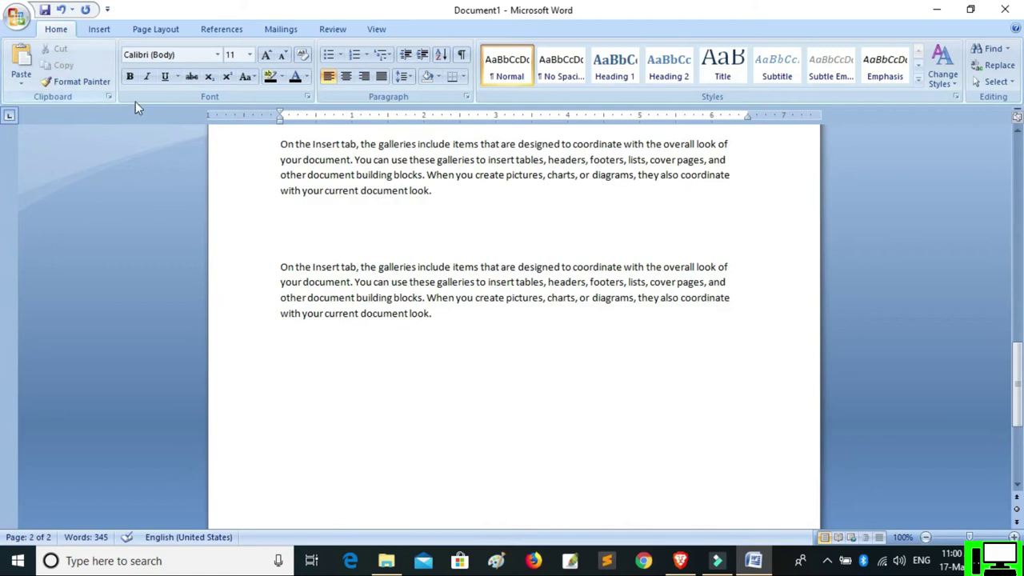
{"action": "scroll", "coordinate": [307, 284], "scroll_direction": "up", "scroll_amount": 3}
{"action": "scroll", "coordinate": [306, 284], "scroll_direction": "up", "scroll_amount": 3}
{"action": "scroll", "coordinate": [306, 283], "scroll_direction": "up", "scroll_amount": 3}
{"action": "scroll", "coordinate": [306, 283], "scroll_direction": "up", "scroll_amount": 5}
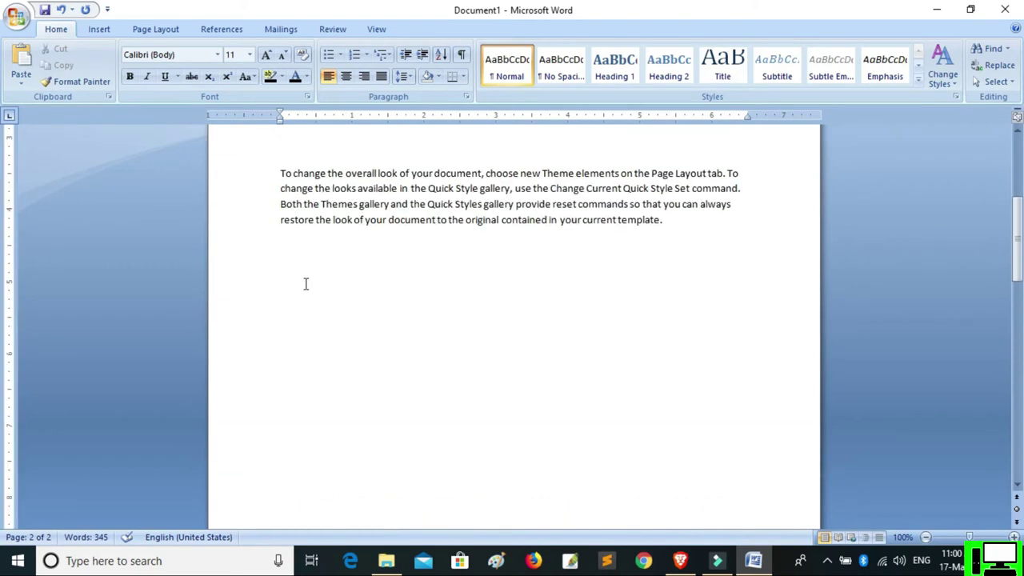
{"action": "scroll", "coordinate": [306, 273], "scroll_direction": "up", "scroll_amount": 3}
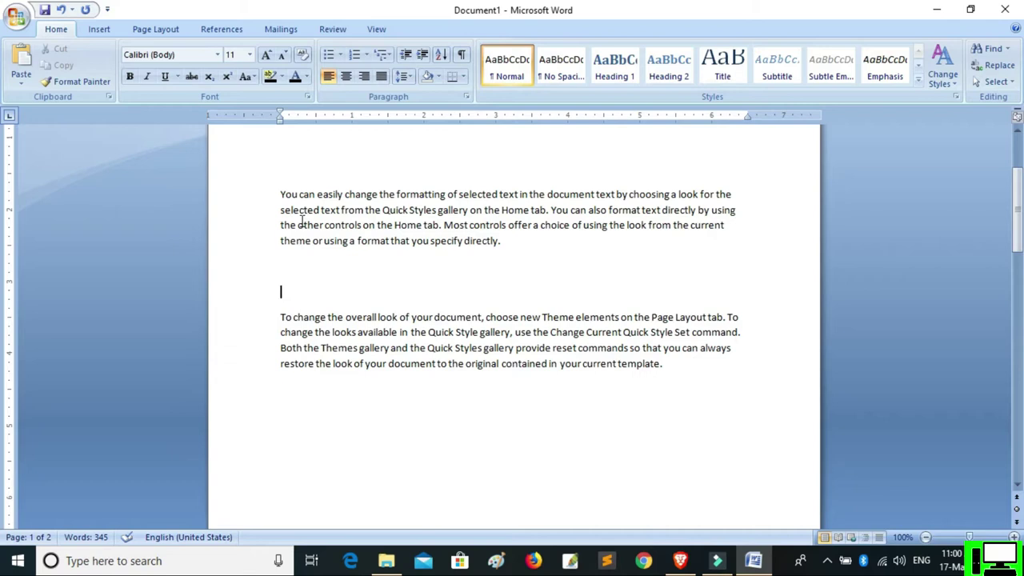
{"action": "scroll", "coordinate": [323, 241], "scroll_direction": "up", "scroll_amount": 3}
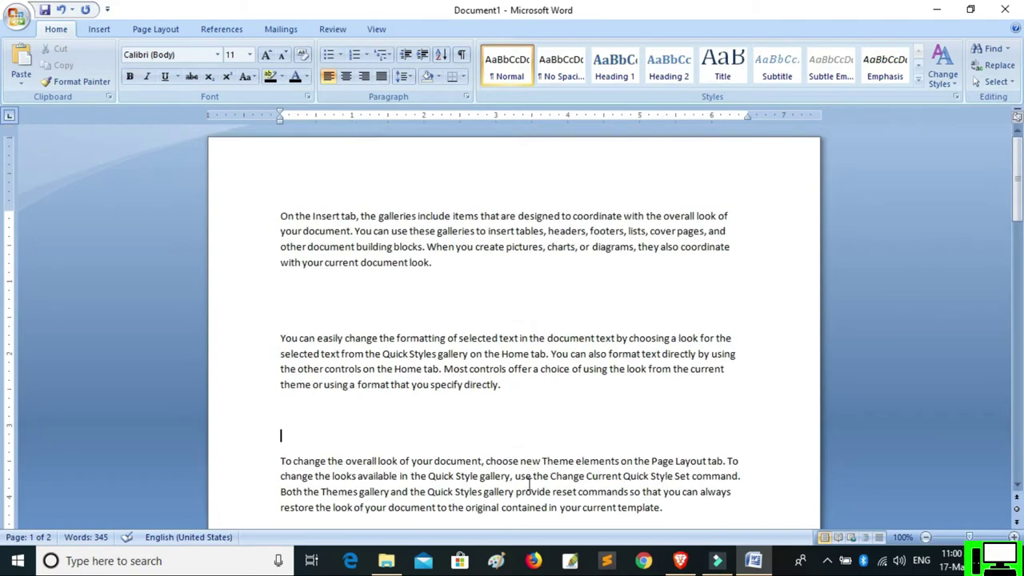
{"action": "left_click_drag", "start_coordinate": [531, 400], "coordinate": [249, 330]}
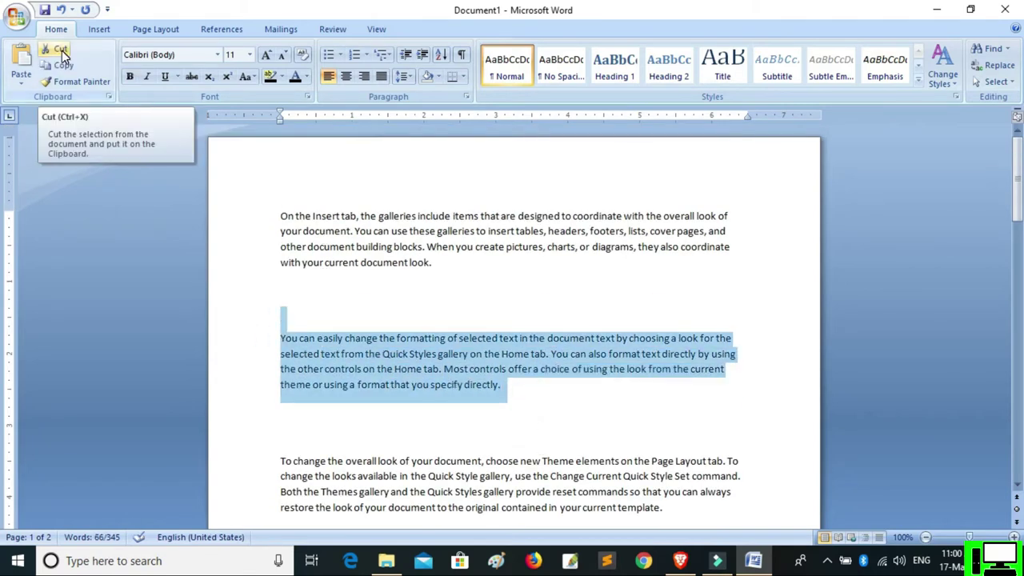
{"action": "left_click", "coordinate": [62, 50]}
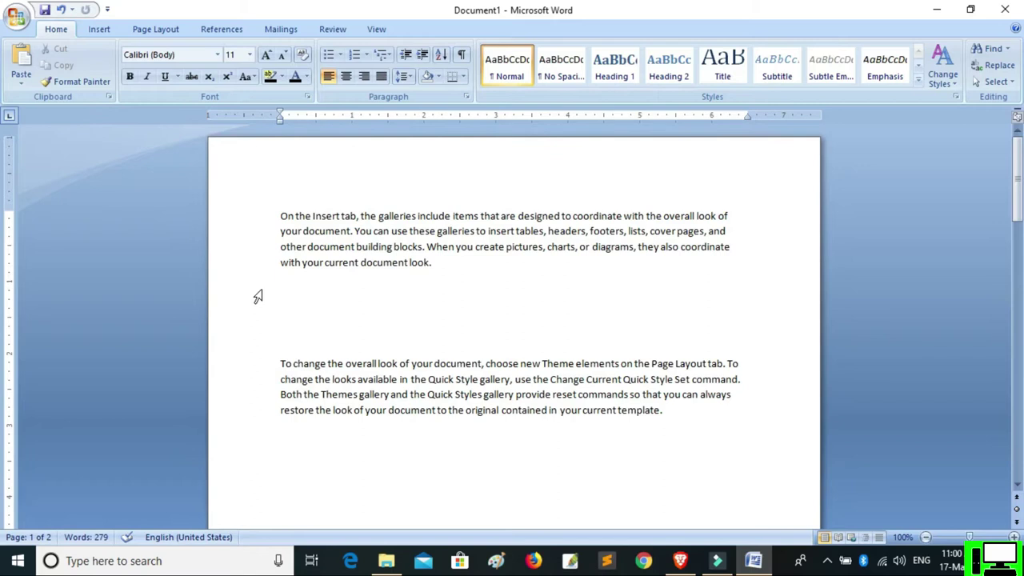
Step: Paste the cut paragraph below the last paragraph
{"action": "scroll", "coordinate": [259, 295], "scroll_direction": "down", "scroll_amount": 5}
{"action": "scroll", "coordinate": [253, 295], "scroll_direction": "down", "scroll_amount": 6}
{"action": "scroll", "coordinate": [253, 295], "scroll_direction": "down", "scroll_amount": 5}
{"action": "scroll", "coordinate": [253, 295], "scroll_direction": "down", "scroll_amount": 5}
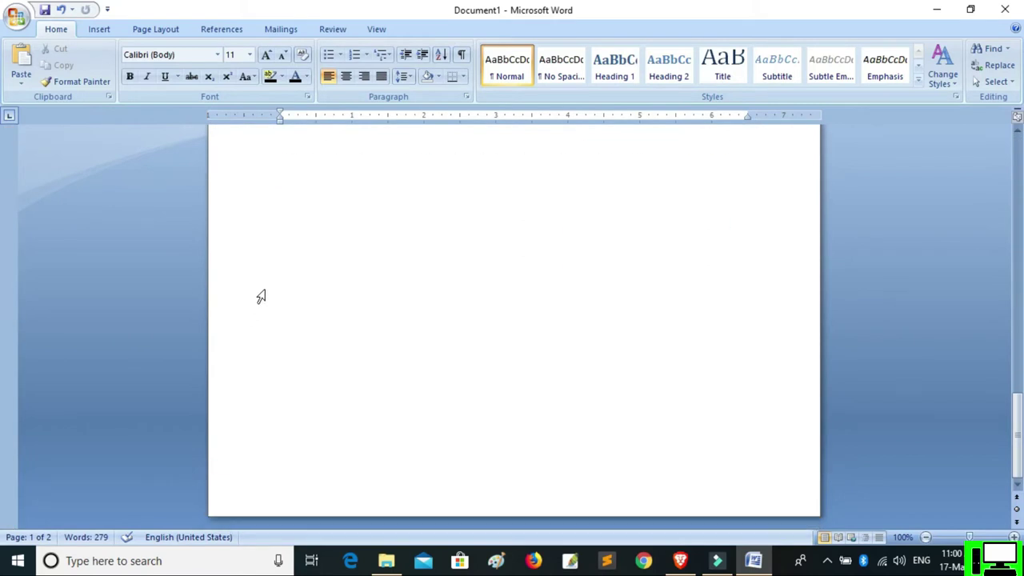
{"action": "scroll", "coordinate": [304, 193], "scroll_direction": "up", "scroll_amount": 3}
{"action": "left_click", "coordinate": [305, 288]}
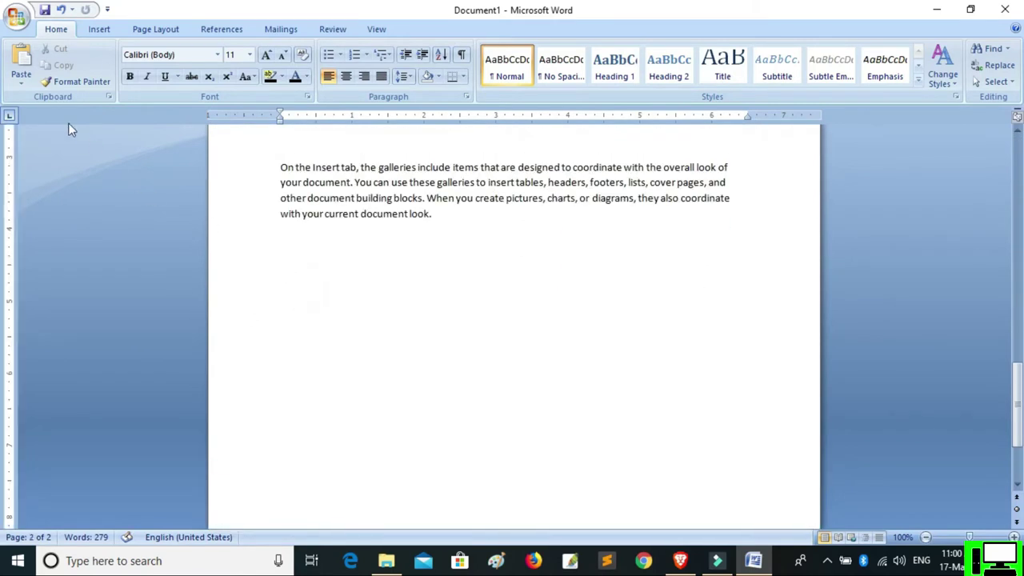
{"action": "left_click", "coordinate": [16, 83]}
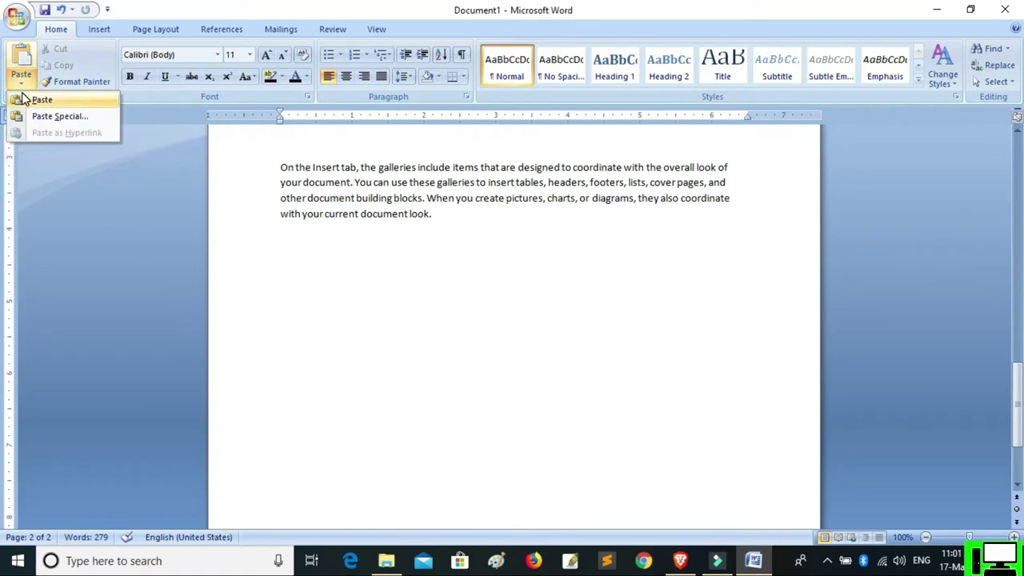
{"action": "left_click", "coordinate": [24, 97]}
Step: Restore the removed paragraph to the document
{"action": "scroll", "coordinate": [375, 360], "scroll_direction": "down", "scroll_amount": 10}
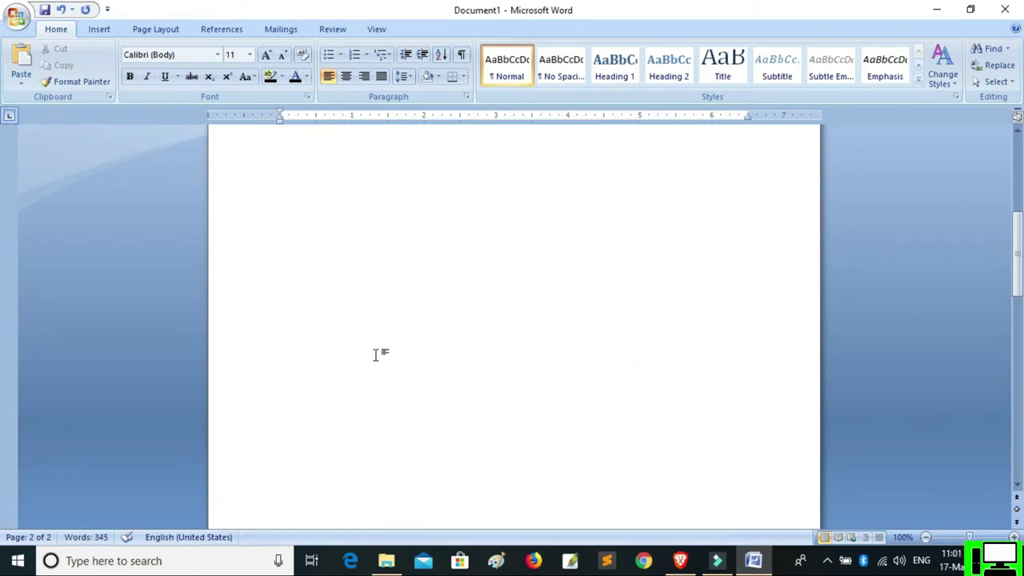
{"action": "scroll", "coordinate": [376, 345], "scroll_direction": "up", "scroll_amount": 3}
{"action": "scroll", "coordinate": [340, 293], "scroll_direction": "down", "scroll_amount": 9}
{"action": "scroll", "coordinate": [343, 320], "scroll_direction": "down", "scroll_amount": 6}
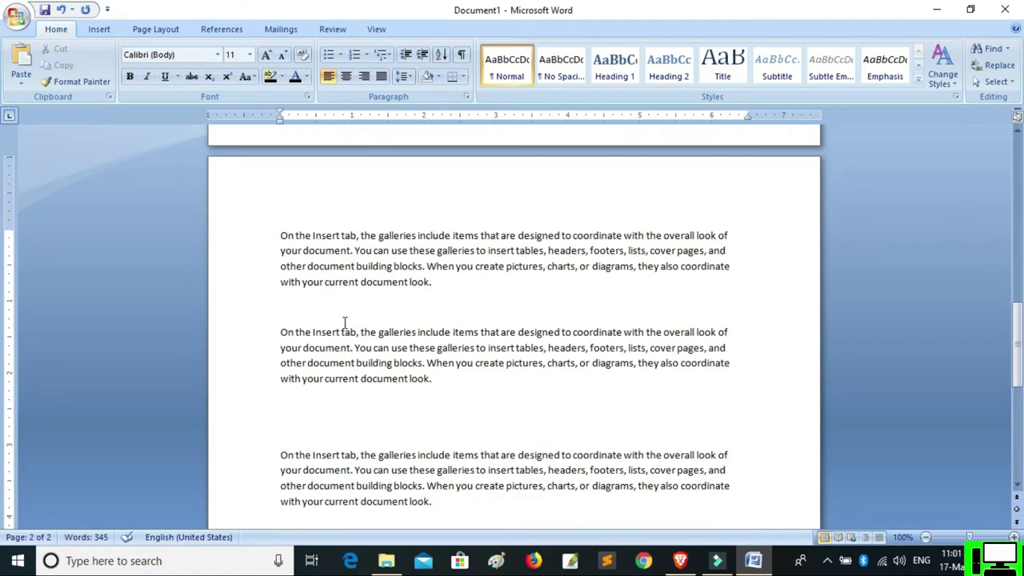
{"action": "scroll", "coordinate": [291, 310], "scroll_direction": "down", "scroll_amount": 4}
{"action": "scroll", "coordinate": [247, 384], "scroll_direction": "up", "scroll_amount": 3}
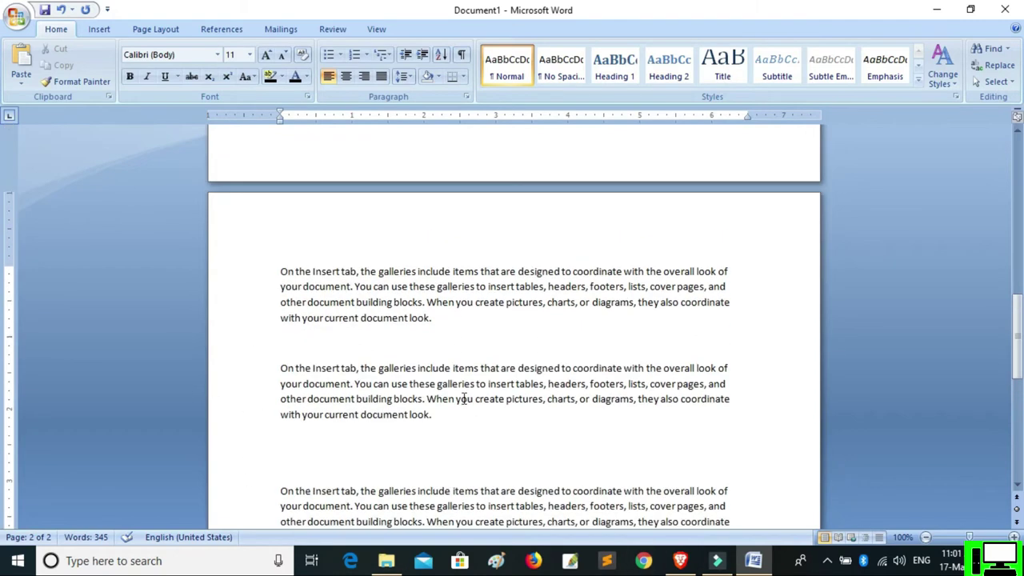
{"action": "scroll", "coordinate": [464, 402], "scroll_direction": "up", "scroll_amount": 4}
{"action": "scroll", "coordinate": [389, 320], "scroll_direction": "up", "scroll_amount": 5}
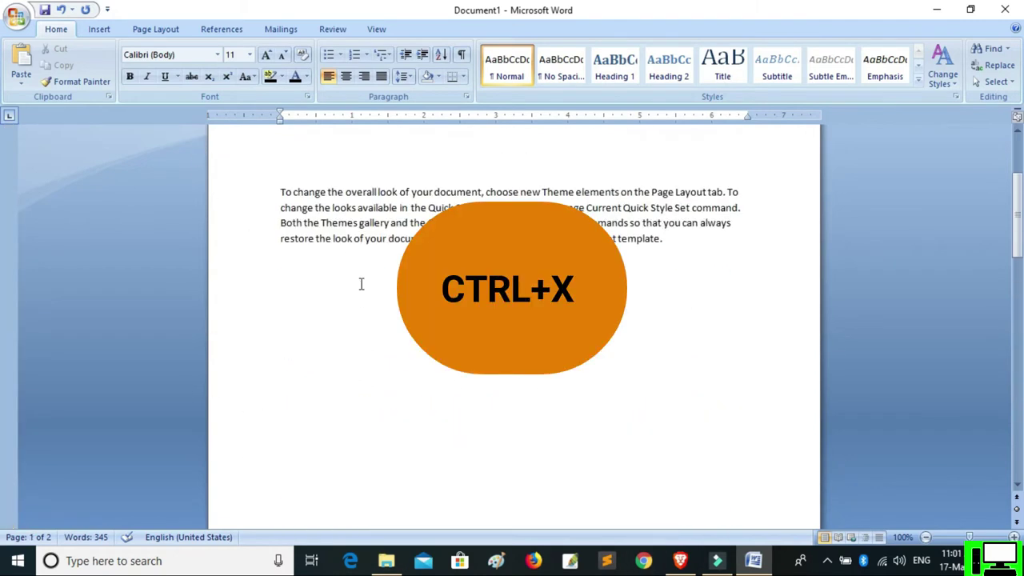
{"action": "key", "text": "ctrl+v"}
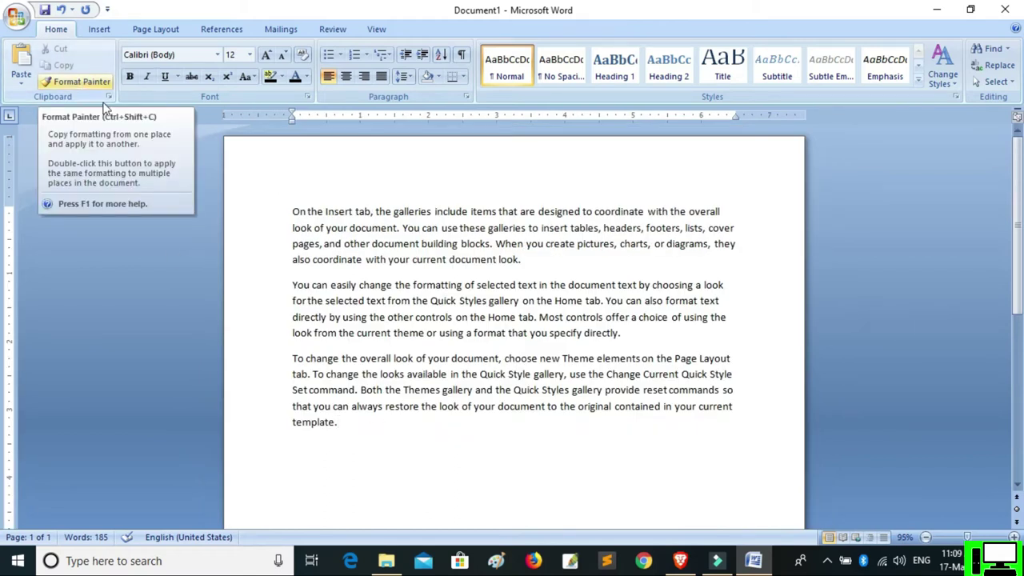
Step: Insert a blank line after the first paragraph and select that paragraph
{"action": "left_click", "coordinate": [549, 259]}
{"action": "key", "text": "Return"}
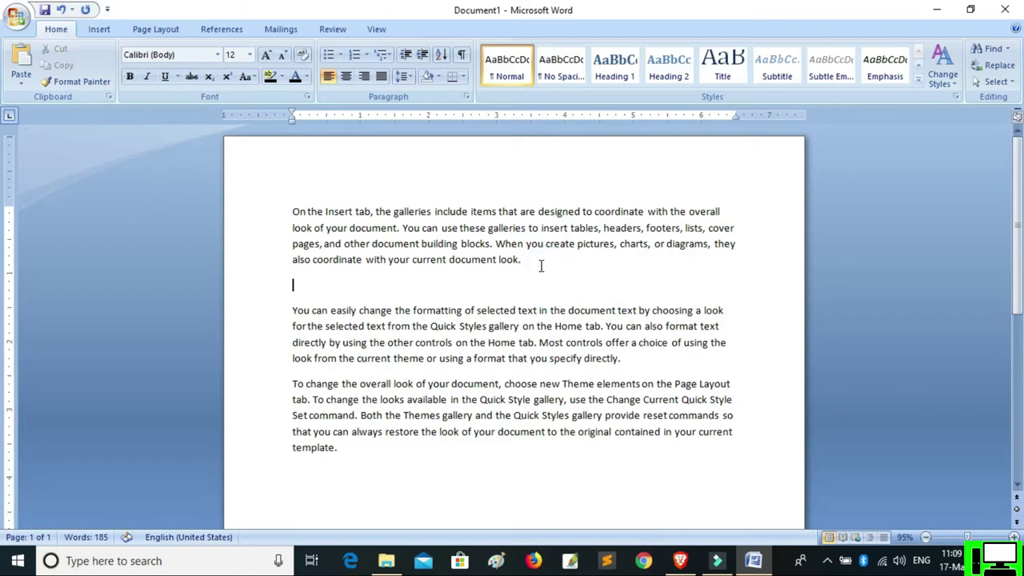
{"action": "left_click_drag", "start_coordinate": [542, 265], "coordinate": [213, 206]}
Step: Format the first paragraph as 16 pt red Mangal, then zoom the page to 77%
{"action": "left_click", "coordinate": [249, 55]}
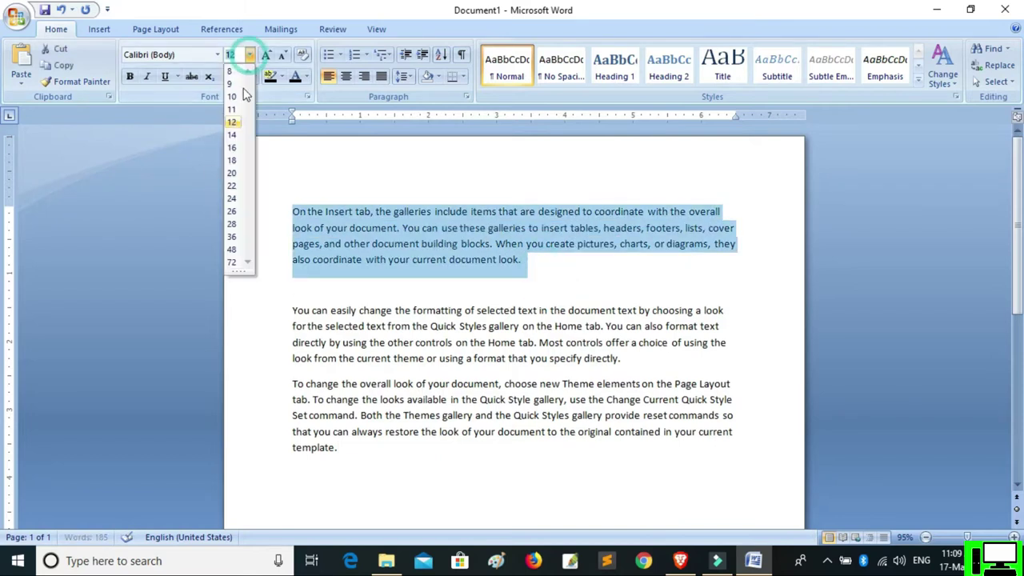
{"action": "left_click", "coordinate": [229, 149]}
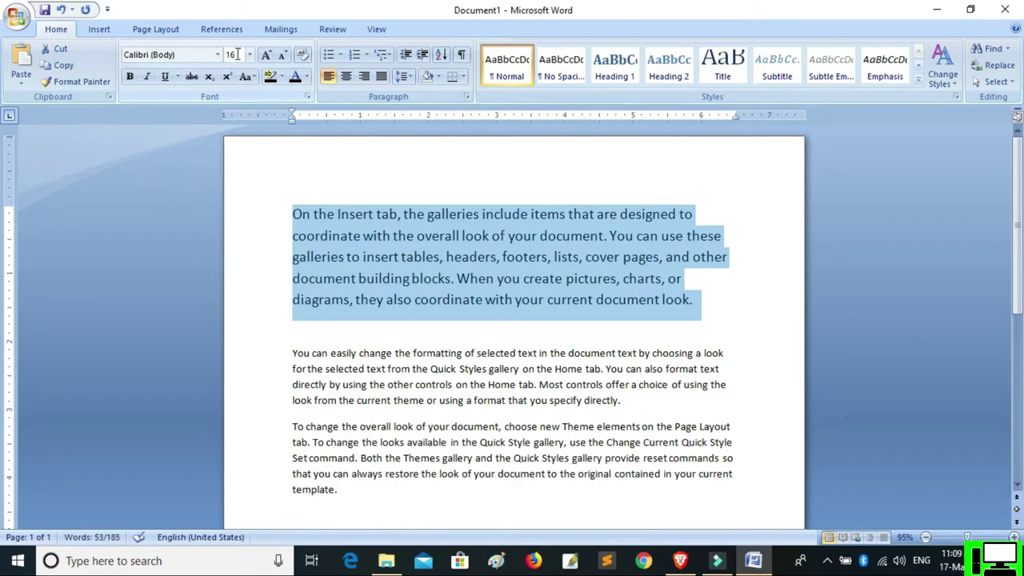
{"action": "left_click", "coordinate": [217, 54]}
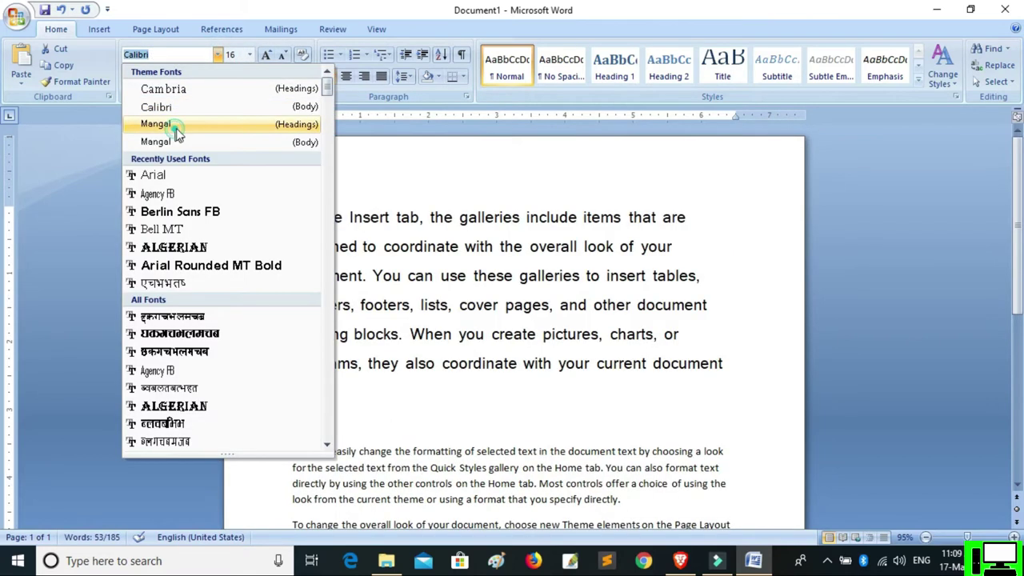
{"action": "left_click", "coordinate": [176, 128]}
{"action": "left_click", "coordinate": [306, 77]}
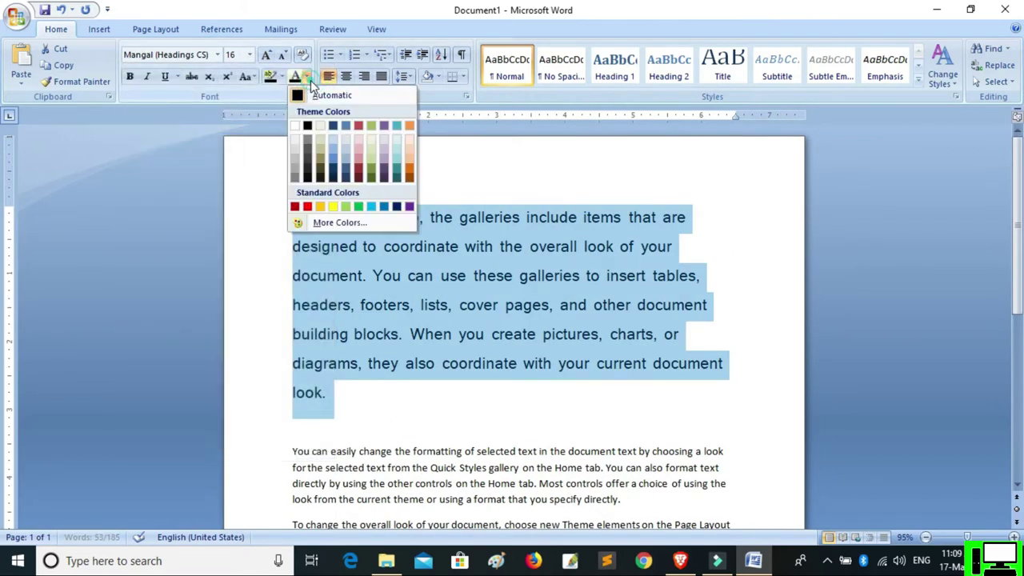
{"action": "left_click", "coordinate": [304, 204]}
{"action": "scroll", "coordinate": [471, 167], "scroll_direction": "down", "scroll_amount": 3}
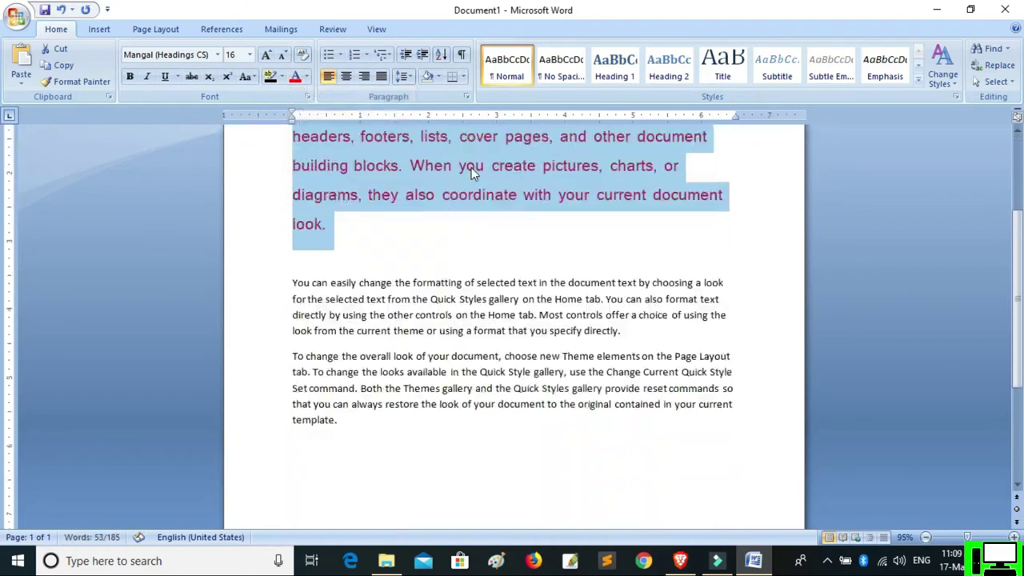
{"action": "left_click", "coordinate": [425, 236]}
{"action": "scroll", "coordinate": [683, 245], "scroll_direction": "up", "scroll_amount": 2}
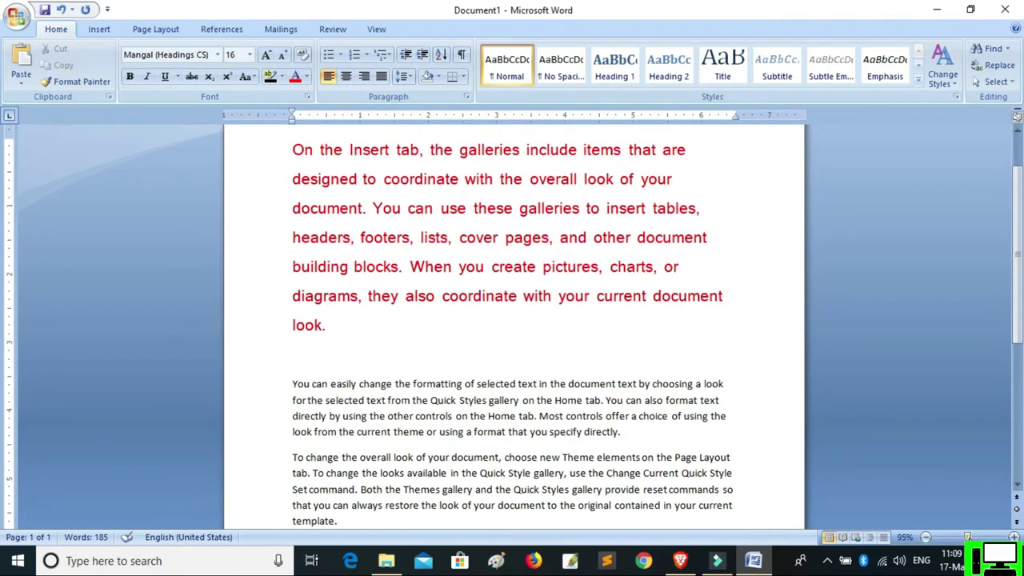
{"action": "left_click_drag", "start_coordinate": [967, 537], "coordinate": [960, 537]}
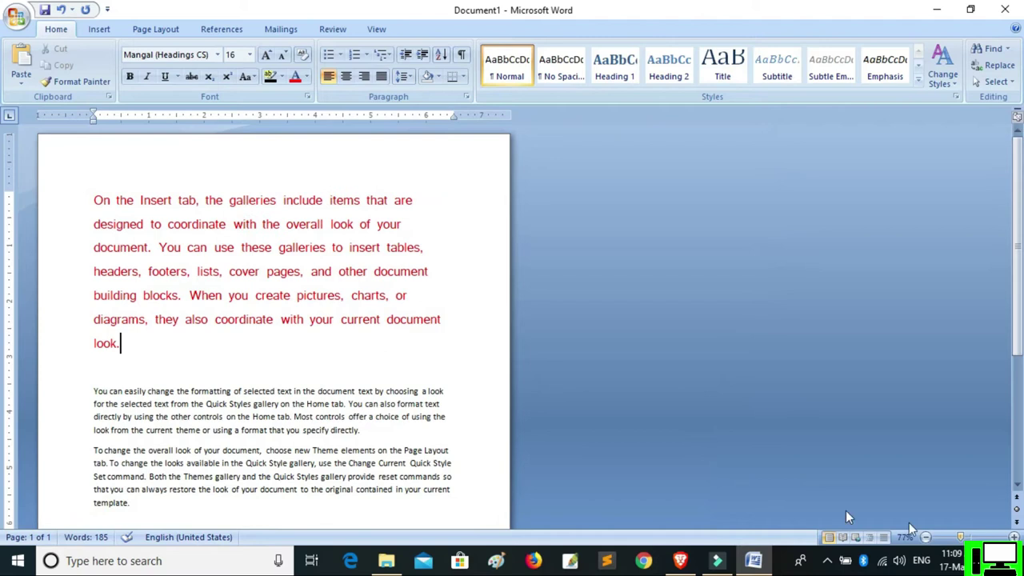
Step: Insert a blank line before the third paragraph
{"action": "scroll", "coordinate": [520, 424], "scroll_direction": "down", "scroll_amount": 1}
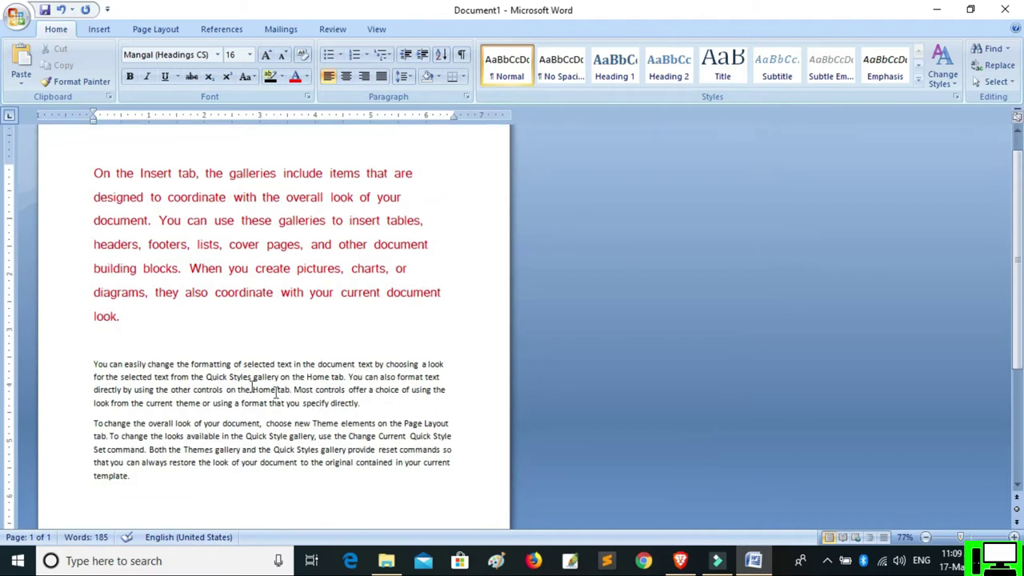
{"action": "left_click", "coordinate": [385, 411]}
{"action": "key", "text": "Return"}
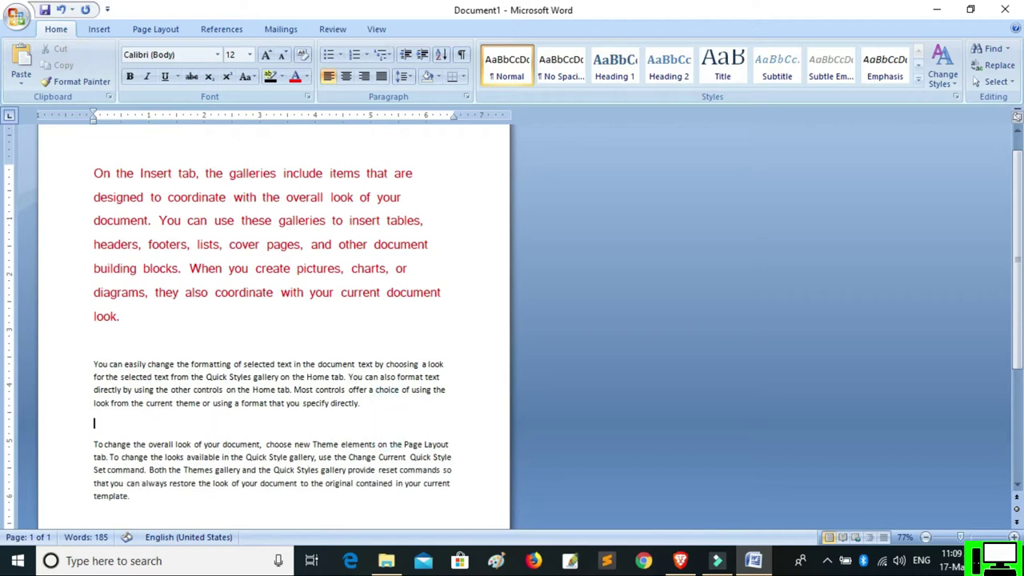
Step: Widen the right indent and pick up the red paragraph's formatting with Format Painter
{"action": "left_click_drag", "start_coordinate": [453, 115], "coordinate": [489, 128]}
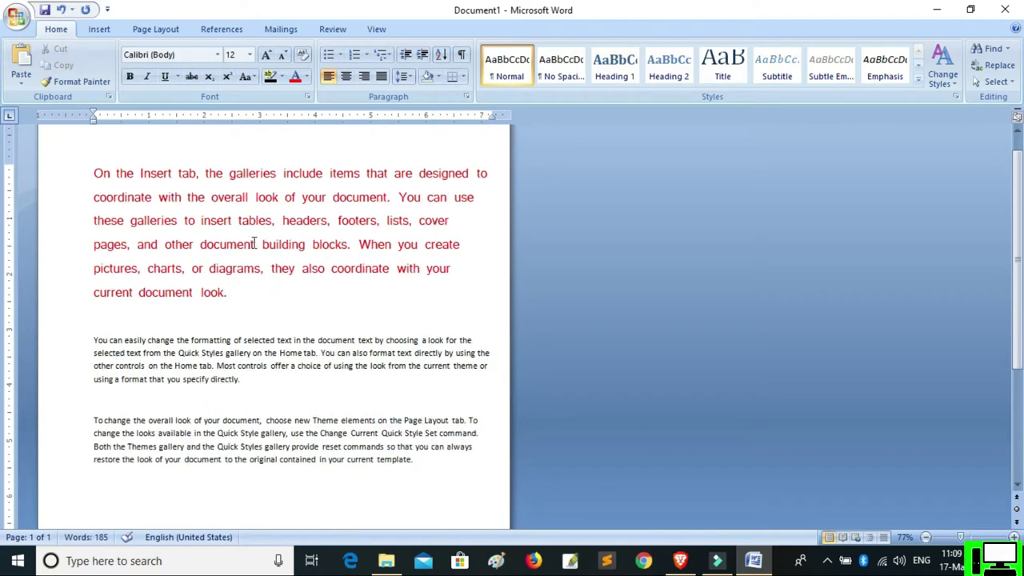
{"action": "left_click_drag", "start_coordinate": [324, 312], "coordinate": [28, 181]}
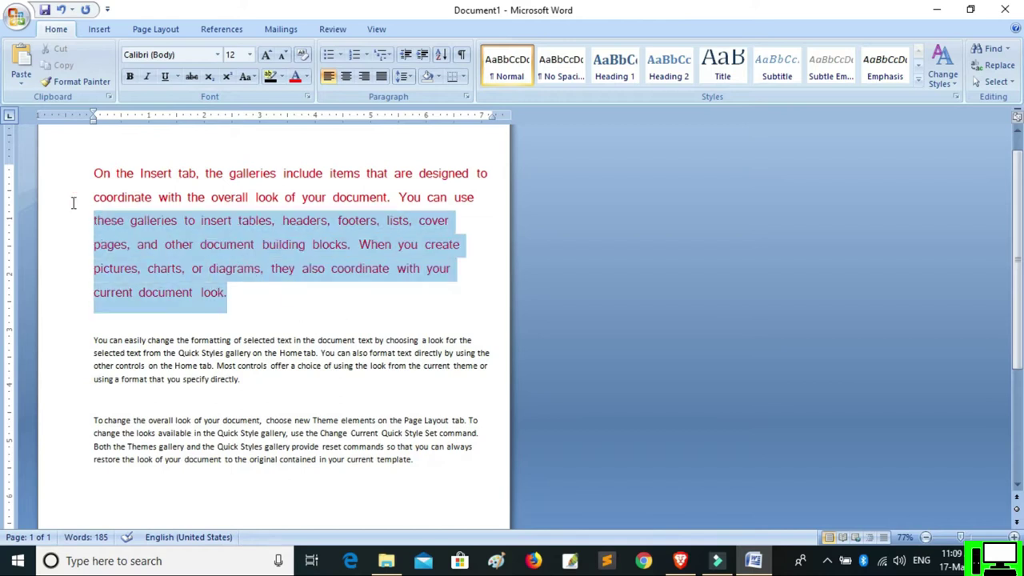
{"action": "left_click", "coordinate": [72, 88]}
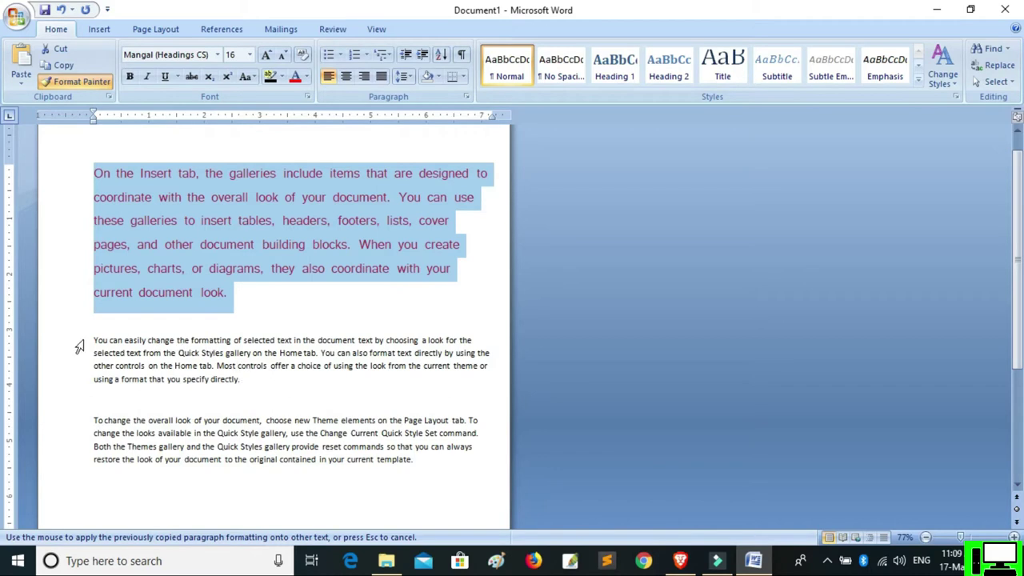
Step: Paint the copied red 16 pt Mangal formatting onto the second paragraph
{"action": "left_click_drag", "start_coordinate": [254, 383], "coordinate": [93, 328]}
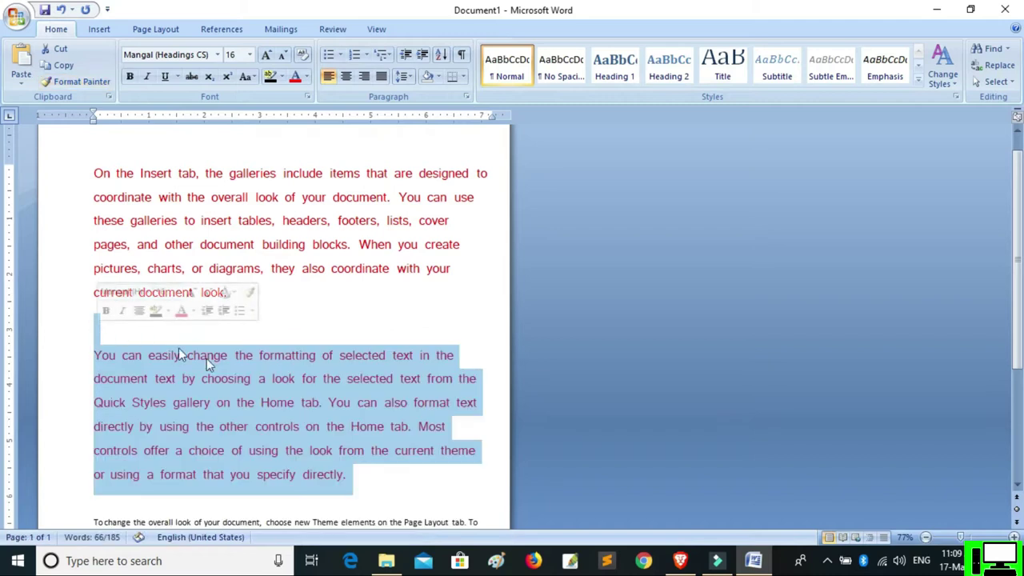
{"action": "scroll", "coordinate": [250, 266], "scroll_direction": "down", "scroll_amount": 2}
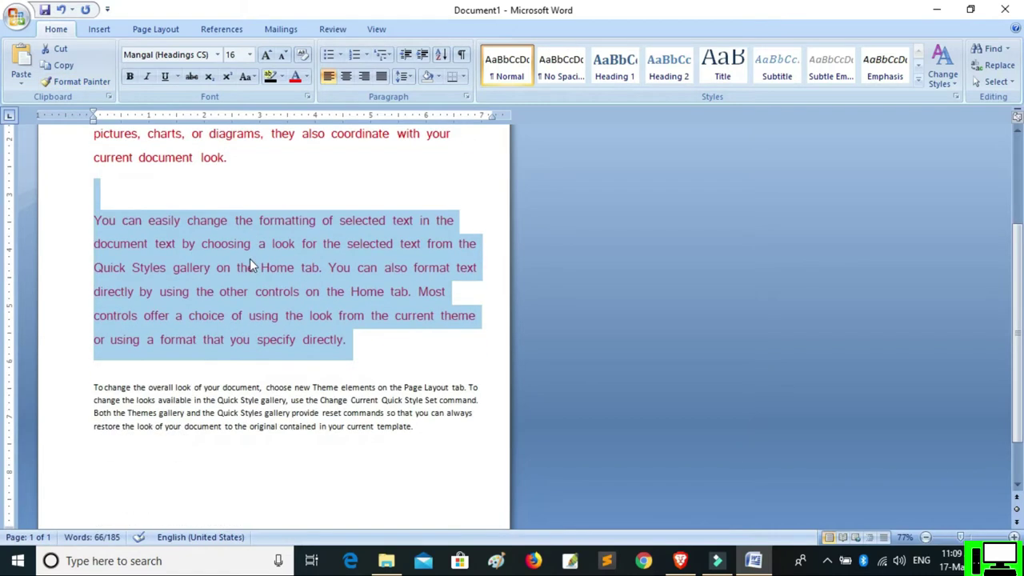
{"action": "scroll", "coordinate": [209, 230], "scroll_direction": "up", "scroll_amount": 2}
{"action": "scroll", "coordinate": [224, 257], "scroll_direction": "up", "scroll_amount": 1}
{"action": "scroll", "coordinate": [225, 258], "scroll_direction": "down", "scroll_amount": 2}
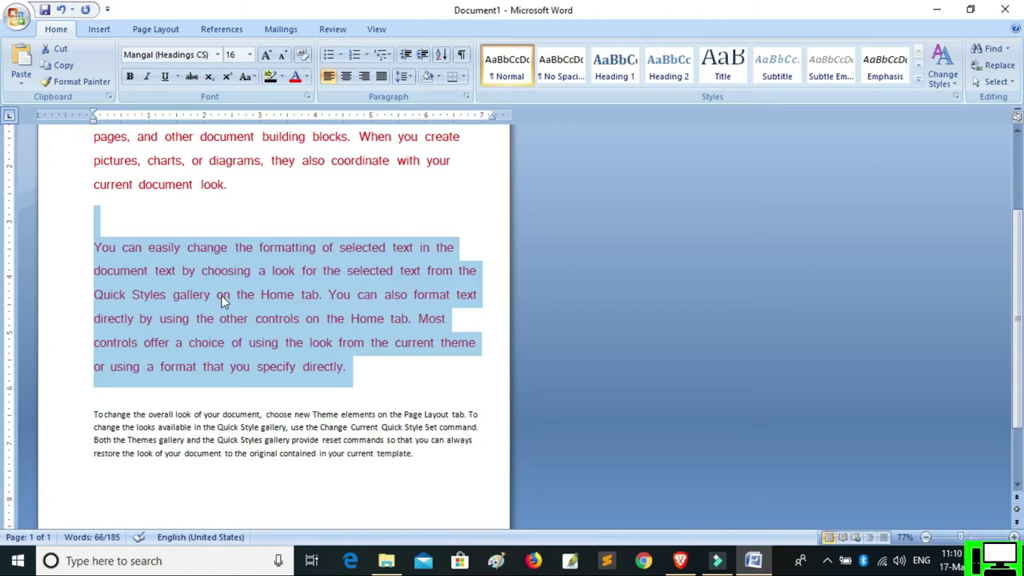
{"action": "scroll", "coordinate": [222, 291], "scroll_direction": "up", "scroll_amount": 2}
{"action": "scroll", "coordinate": [226, 392], "scroll_direction": "down", "scroll_amount": 1}
{"action": "scroll", "coordinate": [200, 360], "scroll_direction": "down", "scroll_amount": 1}
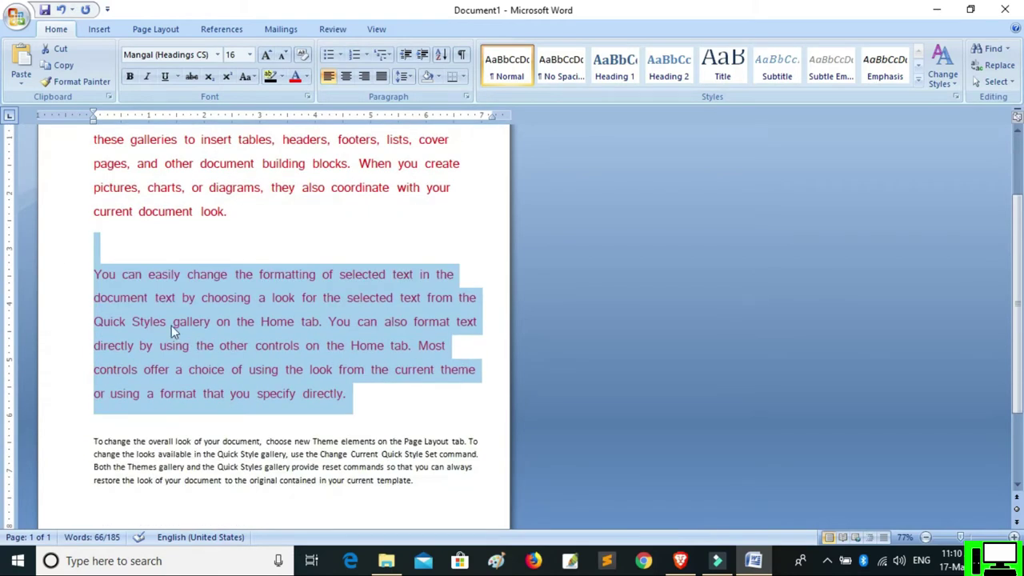
Step: Copy the red formatting again and apply it to the last paragraph
{"action": "left_click", "coordinate": [92, 80]}
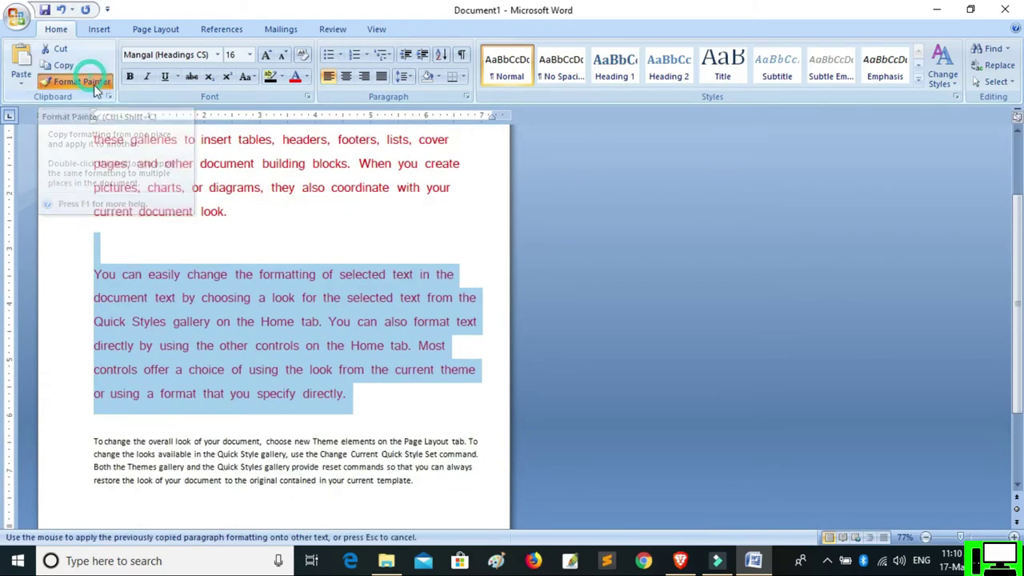
{"action": "scroll", "coordinate": [224, 304], "scroll_direction": "down", "scroll_amount": 1}
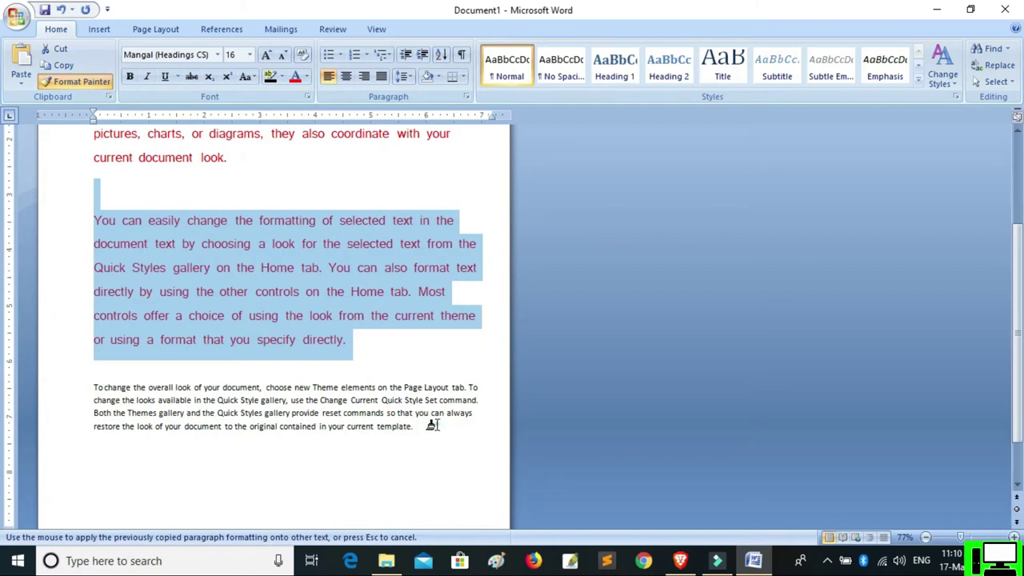
{"action": "left_click_drag", "start_coordinate": [414, 426], "coordinate": [174, 377]}
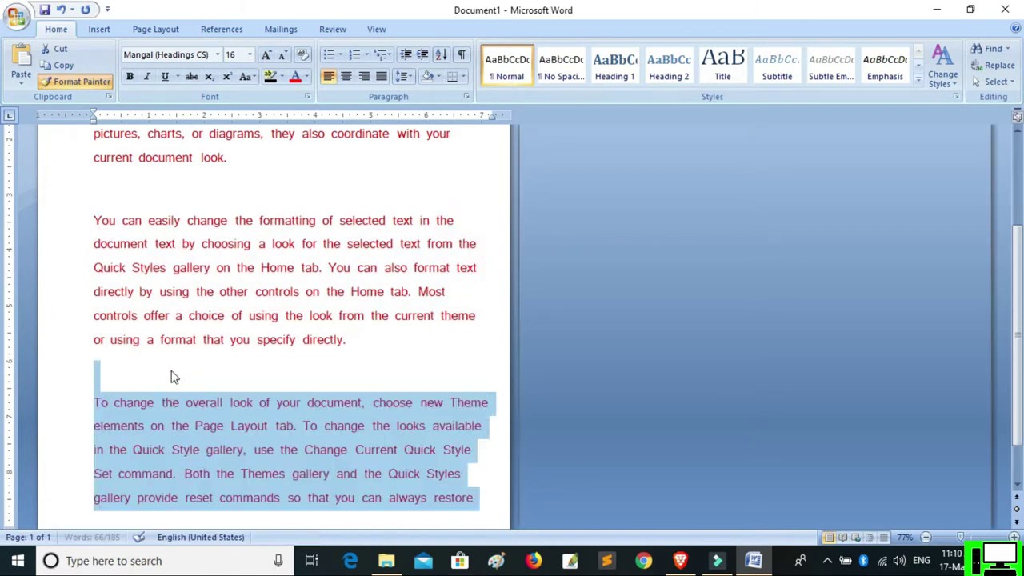
{"action": "scroll", "coordinate": [408, 341], "scroll_direction": "down", "scroll_amount": 1}
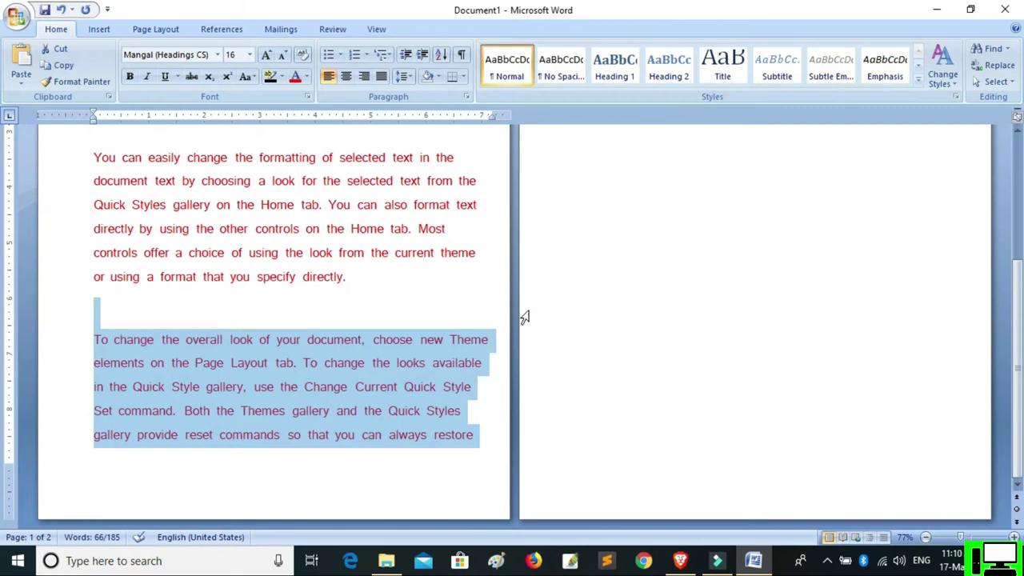
{"action": "scroll", "coordinate": [524, 318], "scroll_direction": "up", "scroll_amount": 1}
{"action": "scroll", "coordinate": [313, 274], "scroll_direction": "up", "scroll_amount": 2}
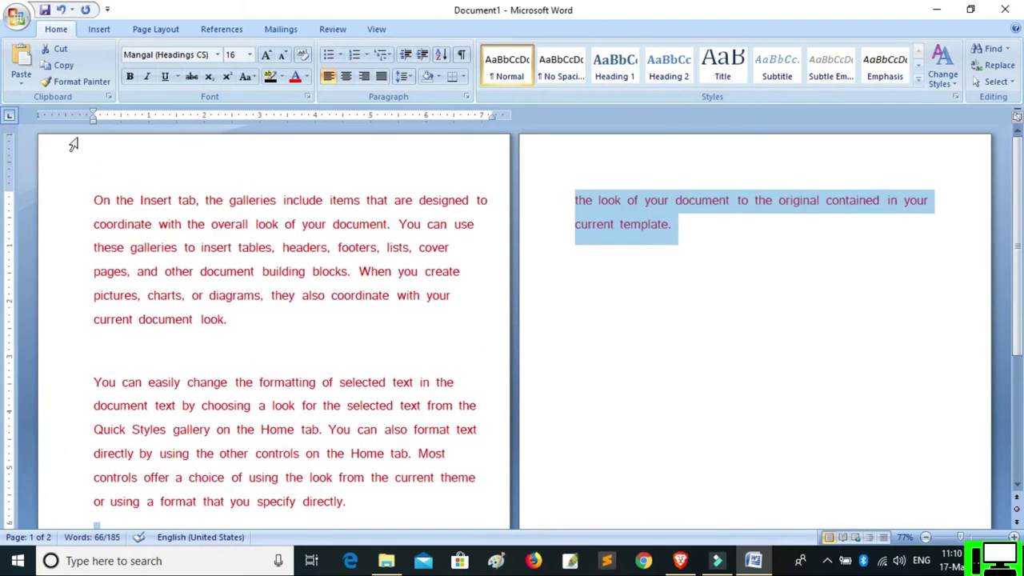
Step: Add empty lines below the text and insert sample paragraphs with =rand()
{"action": "left_click", "coordinate": [707, 238]}
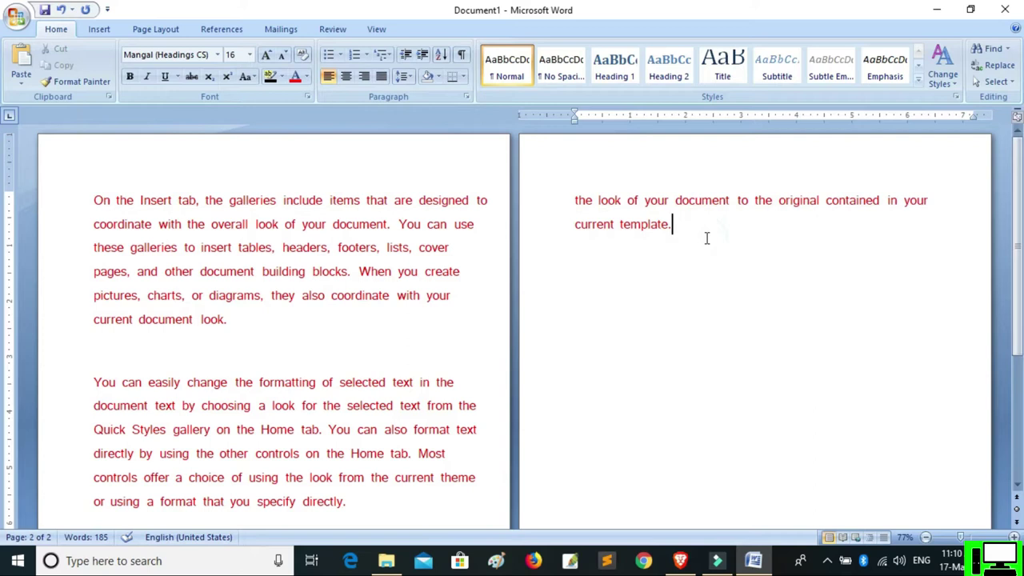
{"action": "key", "text": "Return"}
{"action": "key", "text": "Return"}
{"action": "type", "text": "=ra"}
{"action": "type", "text": "()"}
{"action": "key", "text": "Return"}
Step: Set the new sample text to 12 pt with Automatic black font colour
{"action": "scroll", "coordinate": [456, 291], "scroll_direction": "up", "scroll_amount": 10}
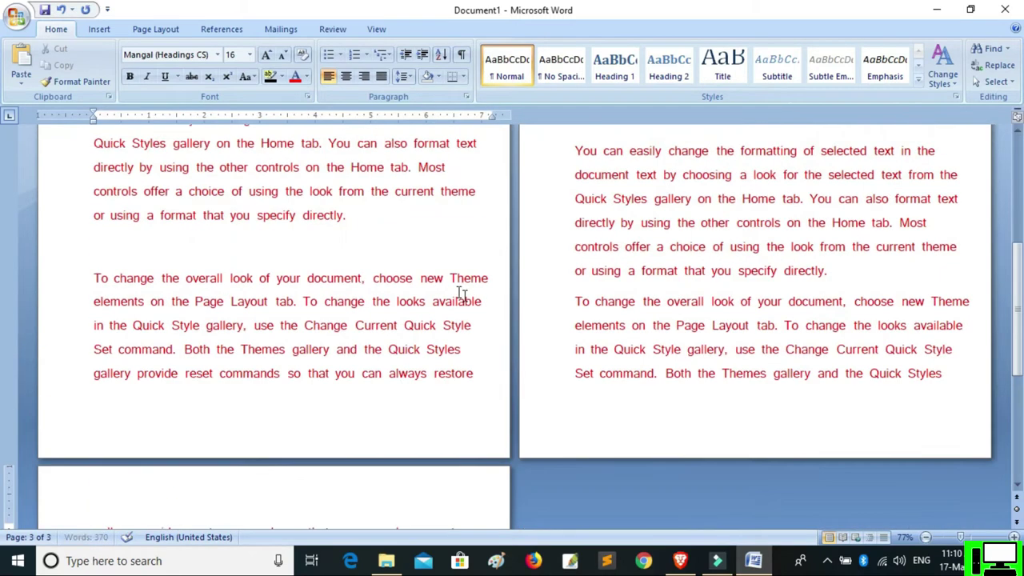
{"action": "mouse_move", "coordinate": [575, 244]}
{"action": "left_mouse_down"}
{"action": "mouse_move", "coordinate": [664, 400]}
{"action": "mouse_move", "coordinate": [959, 453]}
{"action": "left_mouse_up"}
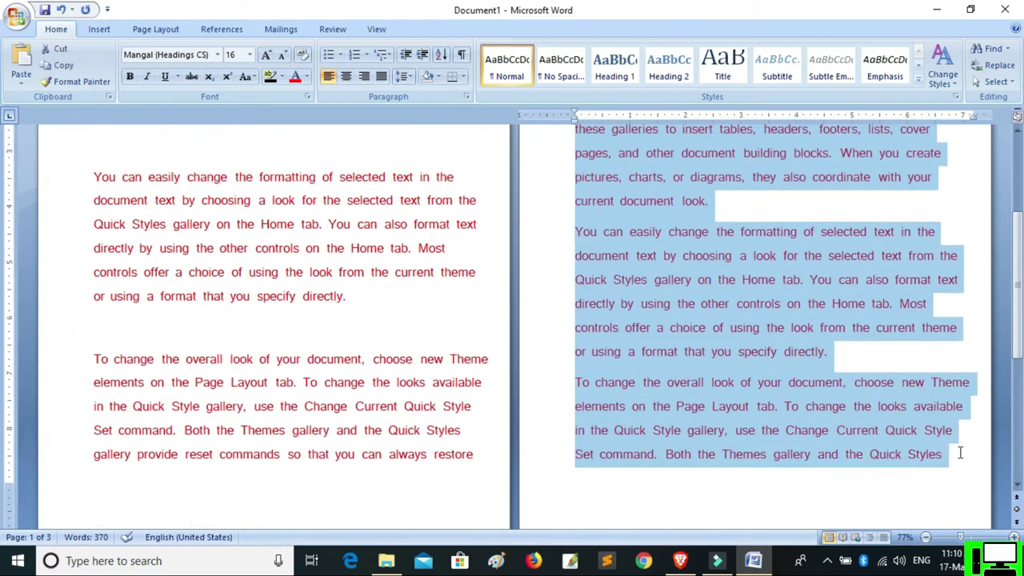
{"action": "left_click", "coordinate": [250, 54]}
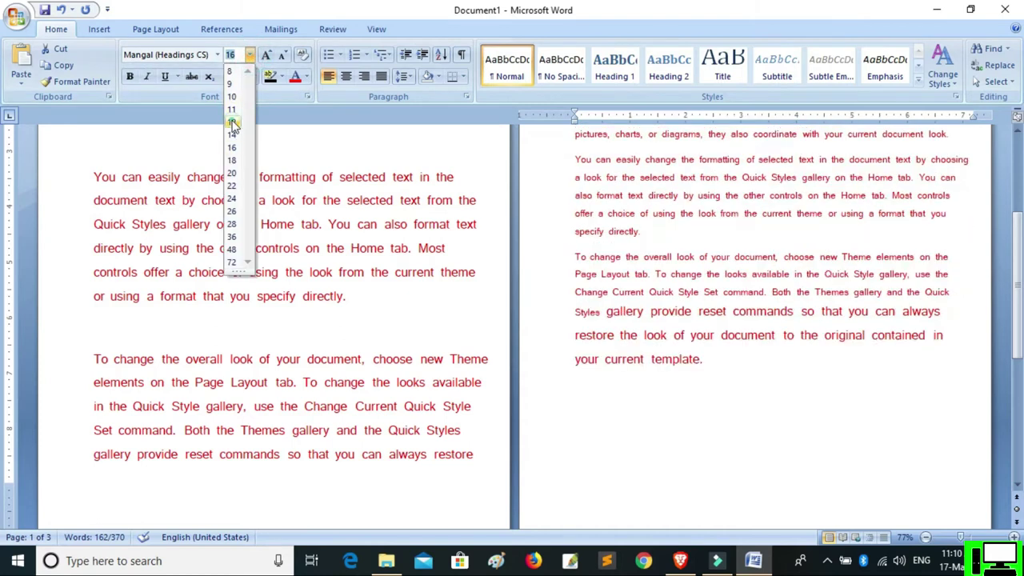
{"action": "left_click", "coordinate": [231, 121]}
{"action": "left_click", "coordinate": [306, 77]}
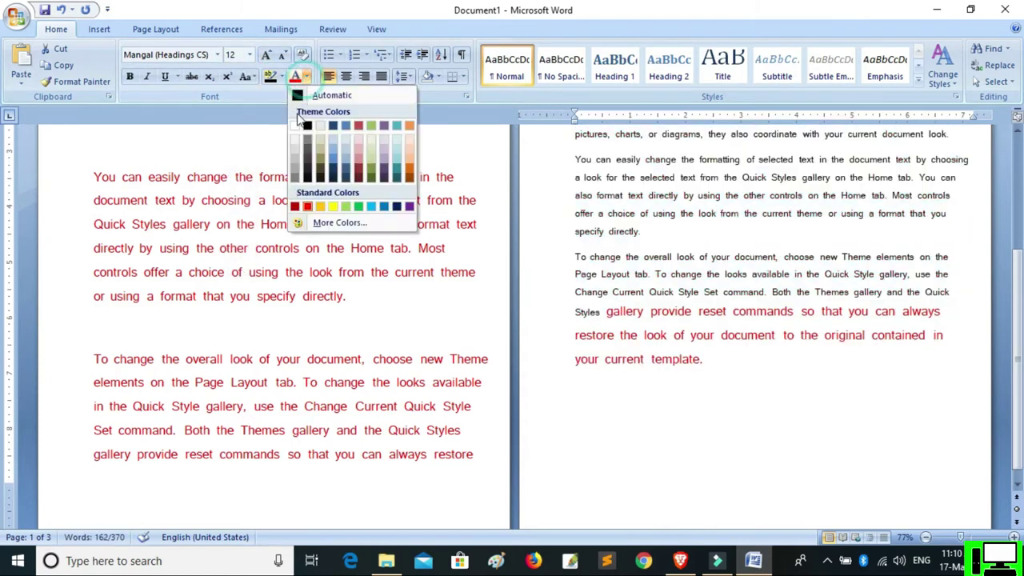
{"action": "left_click", "coordinate": [300, 93]}
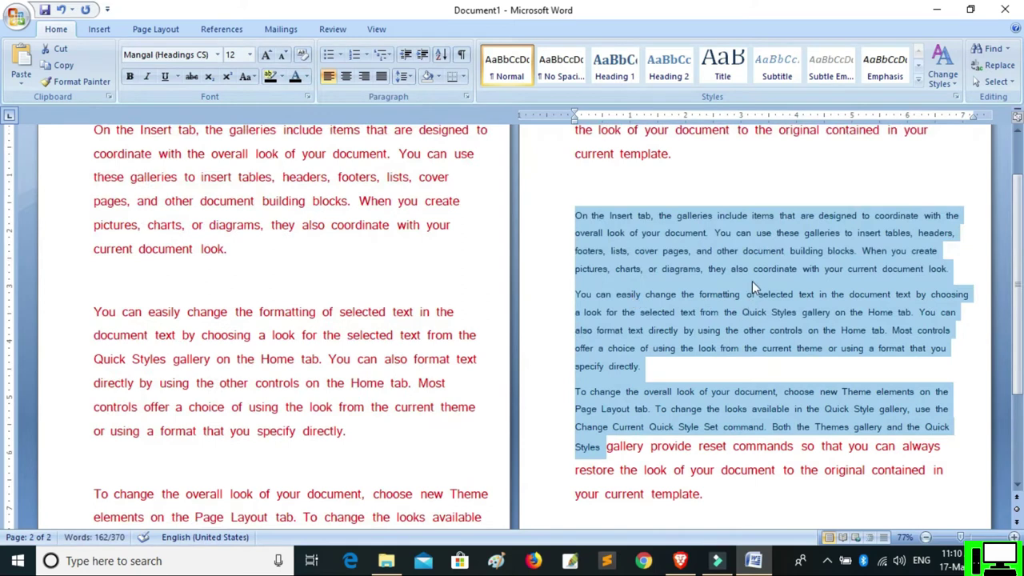
{"action": "left_click", "coordinate": [970, 270]}
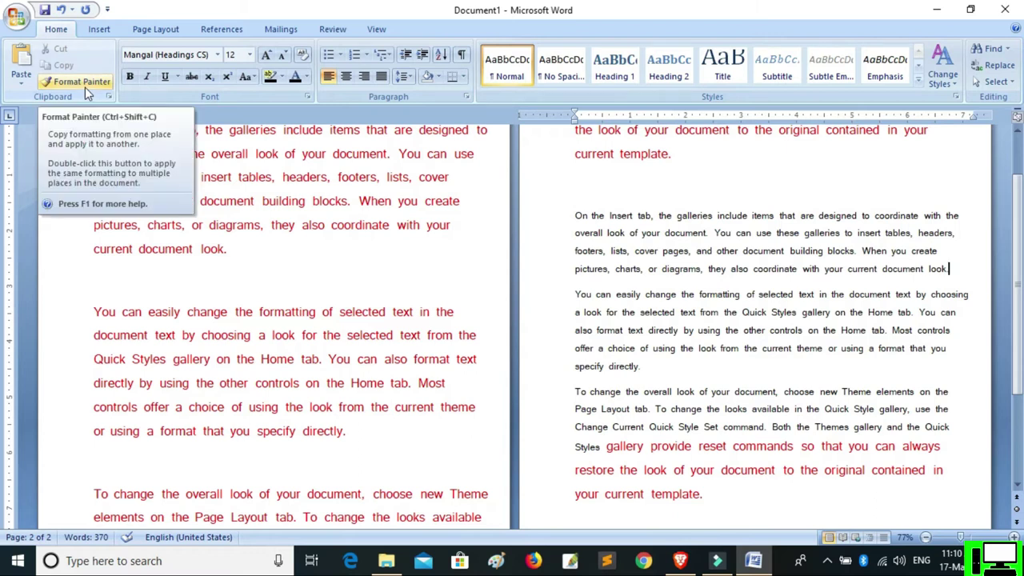
Step: Paint the large red formatting onto page 2's first two small paragraphs
{"action": "scroll", "coordinate": [894, 251], "scroll_direction": "up", "scroll_amount": 2}
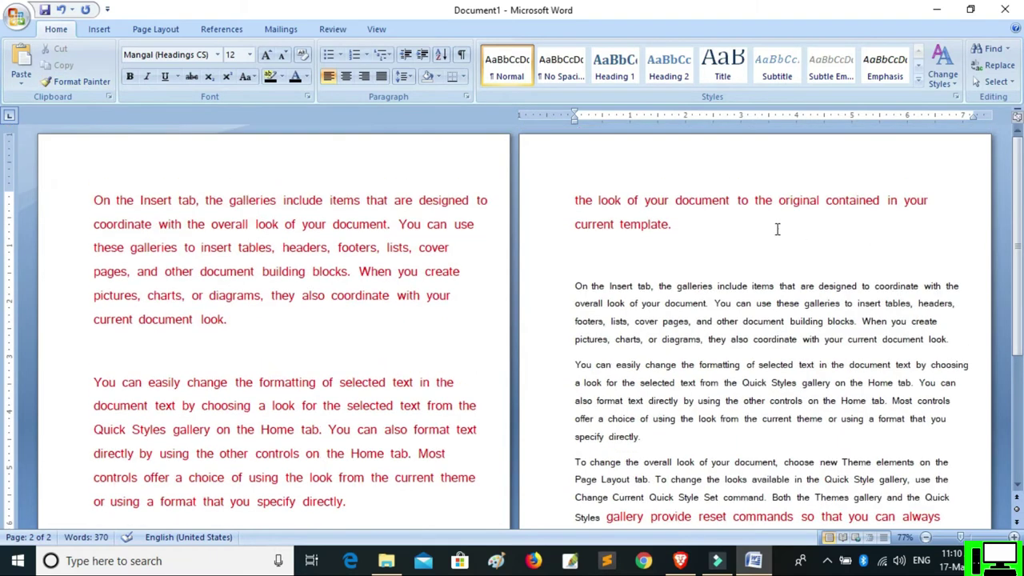
{"action": "scroll", "coordinate": [574, 240], "scroll_direction": "down", "scroll_amount": 2}
{"action": "left_click_drag", "start_coordinate": [430, 432], "coordinate": [56, 280]}
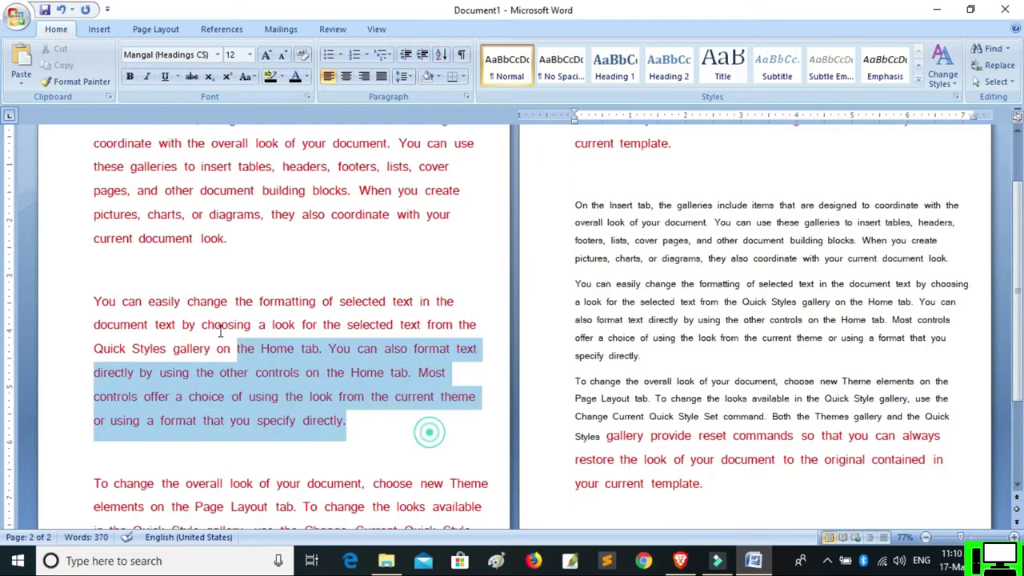
{"action": "left_click", "coordinate": [77, 82]}
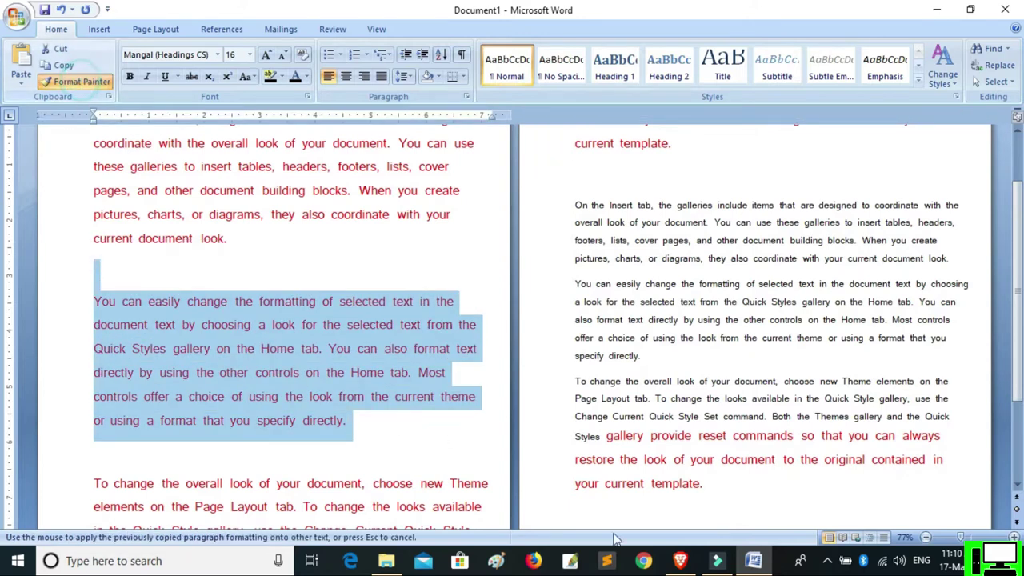
{"action": "left_click_drag", "start_coordinate": [954, 258], "coordinate": [549, 201]}
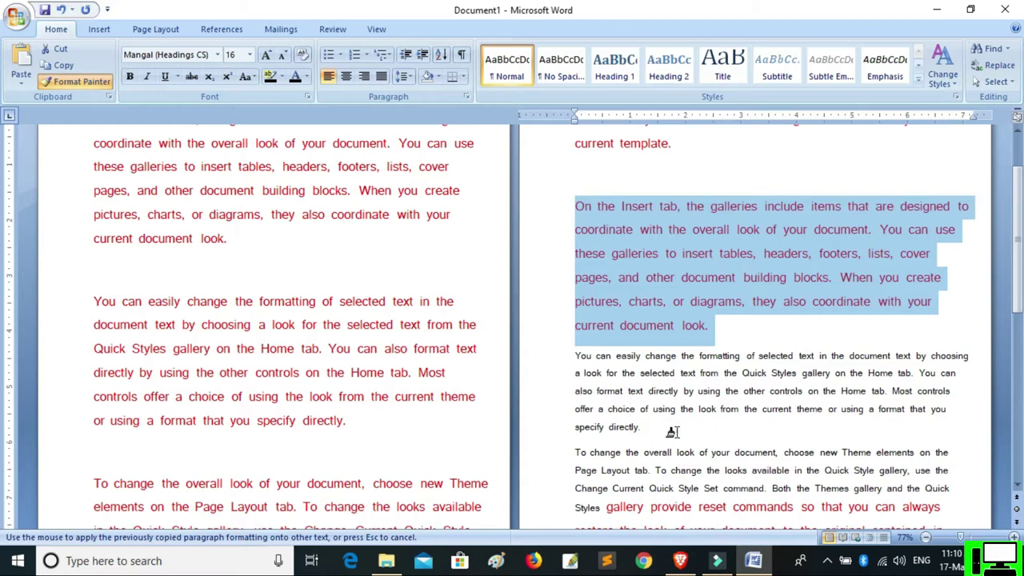
{"action": "left_click_drag", "start_coordinate": [673, 432], "coordinate": [543, 357]}
{"action": "scroll", "coordinate": [724, 365], "scroll_direction": "down", "scroll_amount": 3}
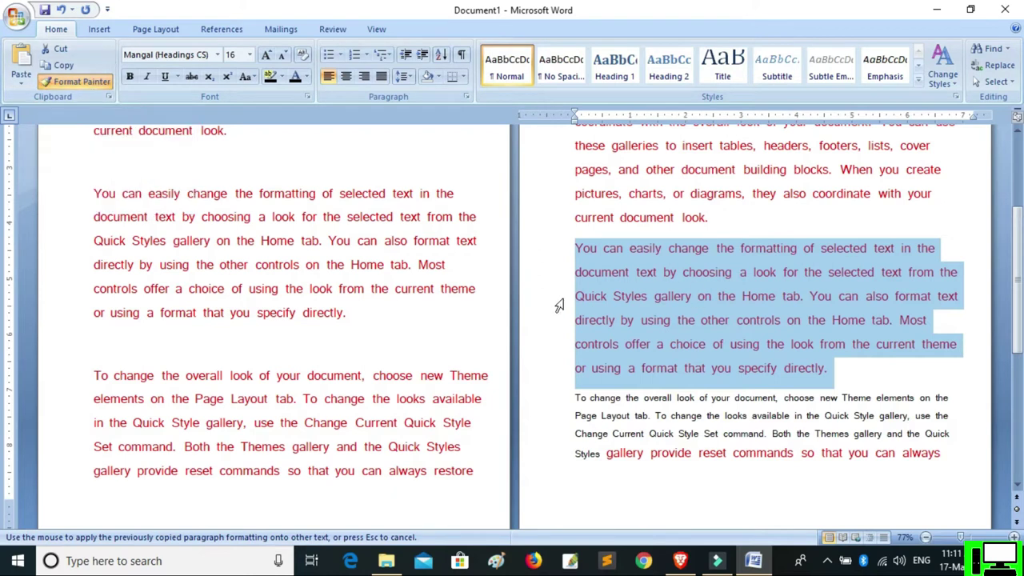
Step: Turn off Format Painter, then add an empty line after the first paragraph
{"action": "left_click", "coordinate": [74, 85]}
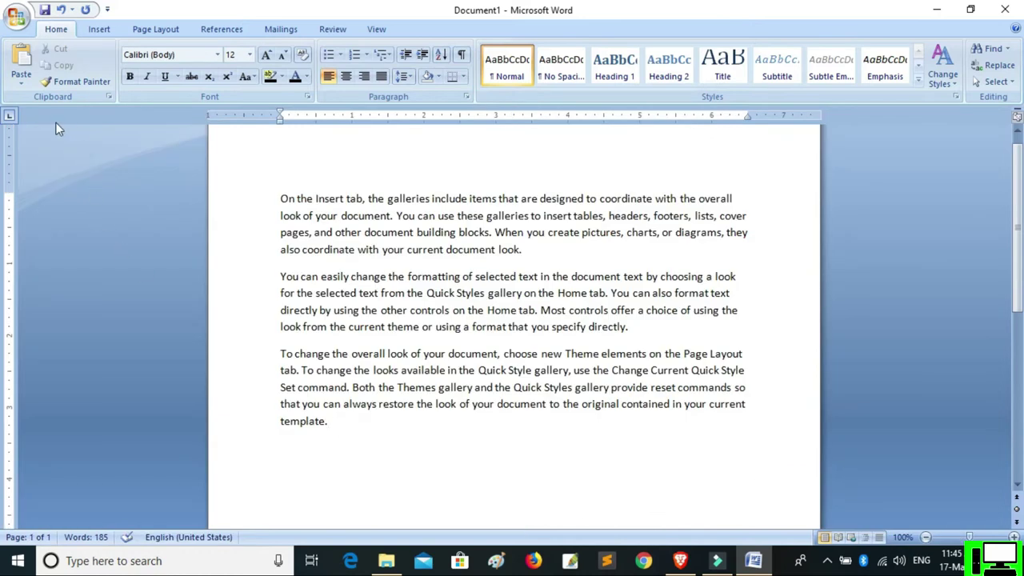
{"action": "left_click", "coordinate": [27, 78]}
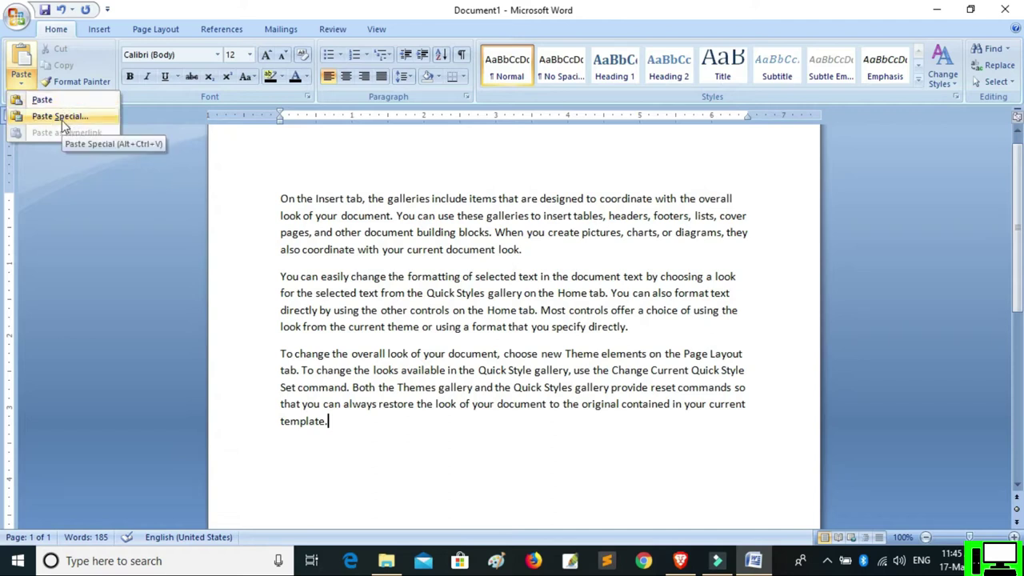
{"action": "left_click", "coordinate": [588, 246]}
{"action": "left_click", "coordinate": [587, 246]}
{"action": "key", "text": "Return"}
Step: Grow the first paragraph to 14 pt and colour it red
{"action": "left_click_drag", "start_coordinate": [555, 248], "coordinate": [320, 187]}
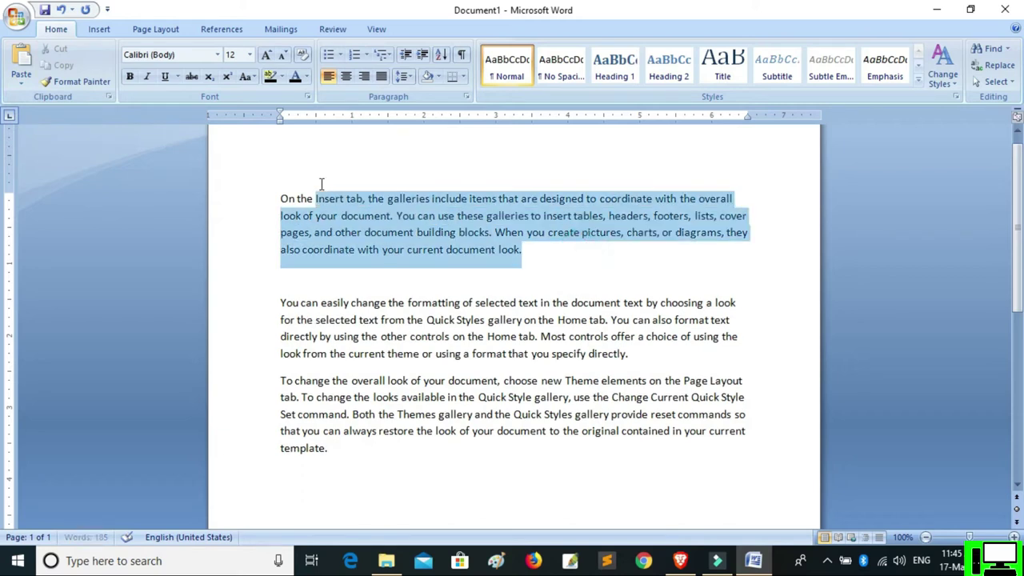
{"action": "left_click", "coordinate": [267, 54]}
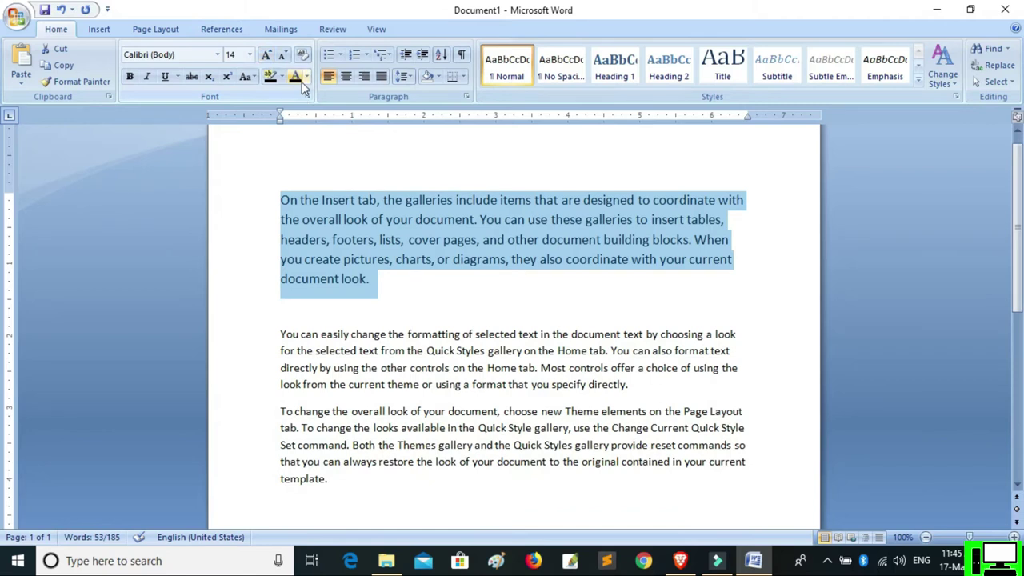
{"action": "left_click", "coordinate": [308, 76]}
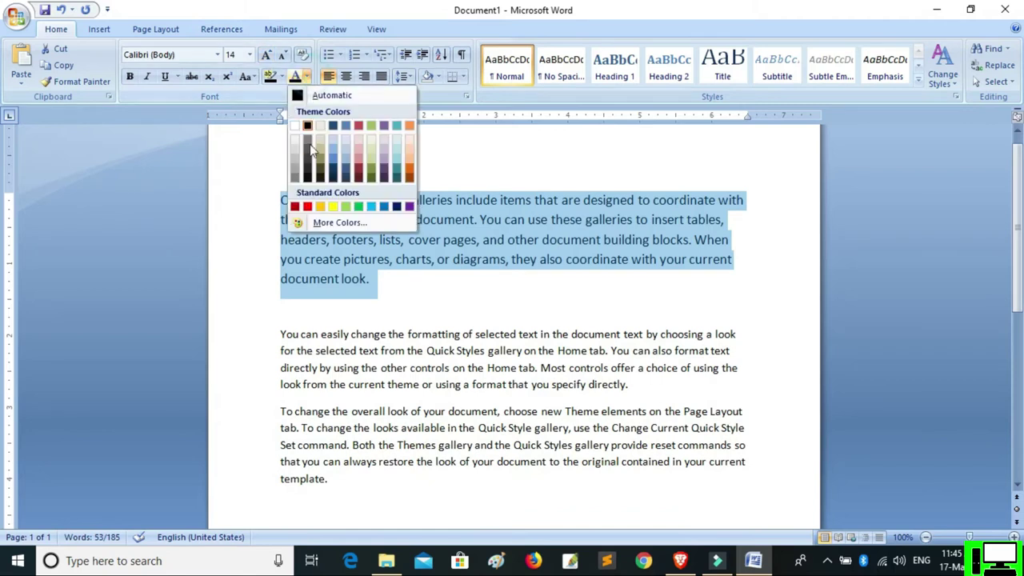
{"action": "left_click", "coordinate": [307, 208]}
{"action": "left_click", "coordinate": [384, 287]}
{"action": "scroll", "coordinate": [390, 248], "scroll_direction": "down", "scroll_amount": 1}
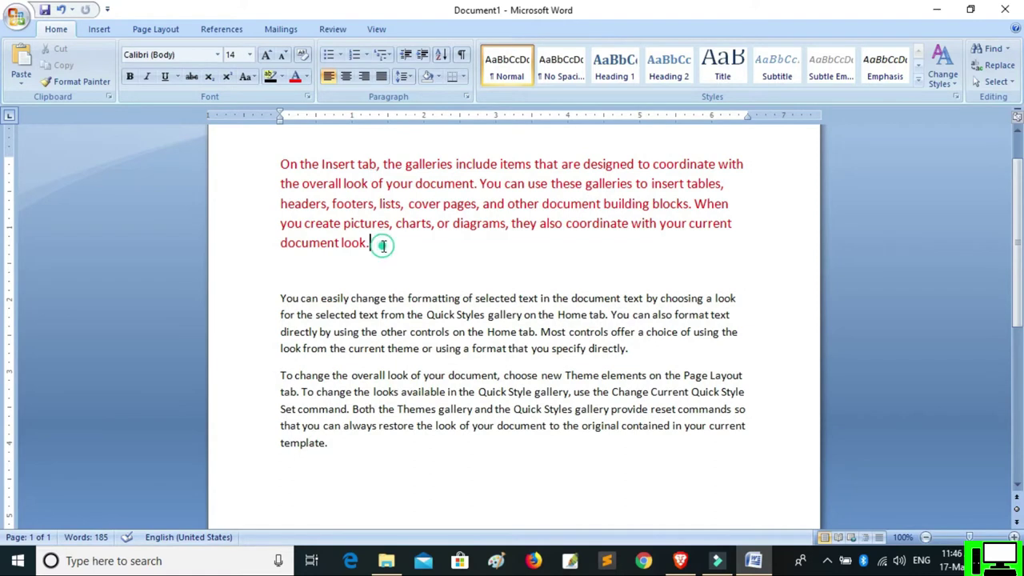
Step: Copy the red paragraph and place the cursor on the empty last line
{"action": "left_click_drag", "start_coordinate": [384, 247], "coordinate": [252, 160]}
{"action": "left_click", "coordinate": [60, 66]}
{"action": "scroll", "coordinate": [324, 320], "scroll_direction": "down", "scroll_amount": 5}
{"action": "left_click", "coordinate": [293, 289]}
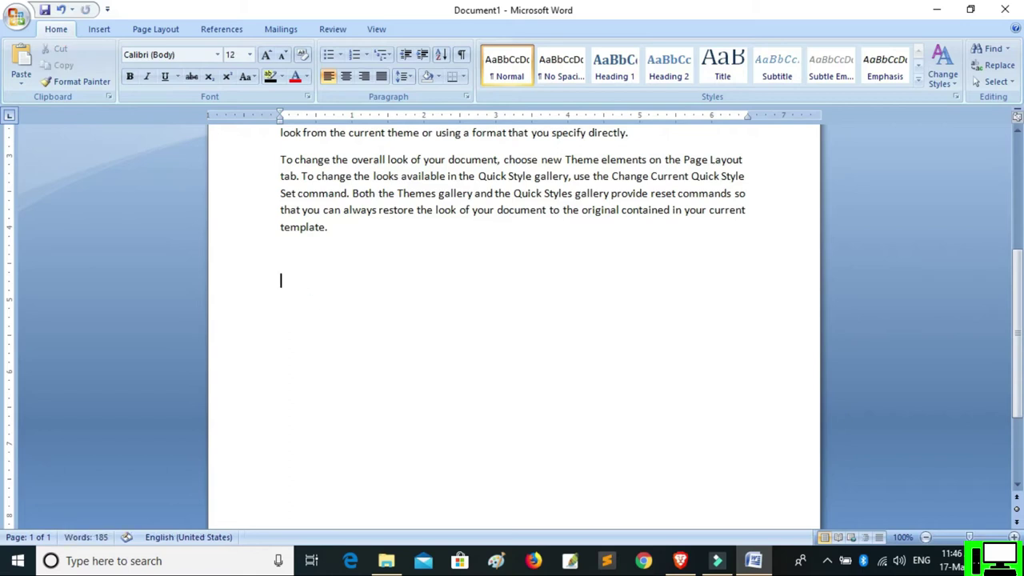
Step: Paste the red 'On the Insert tab' paragraph at the document end as Unformatted Text
{"action": "left_click", "coordinate": [21, 76]}
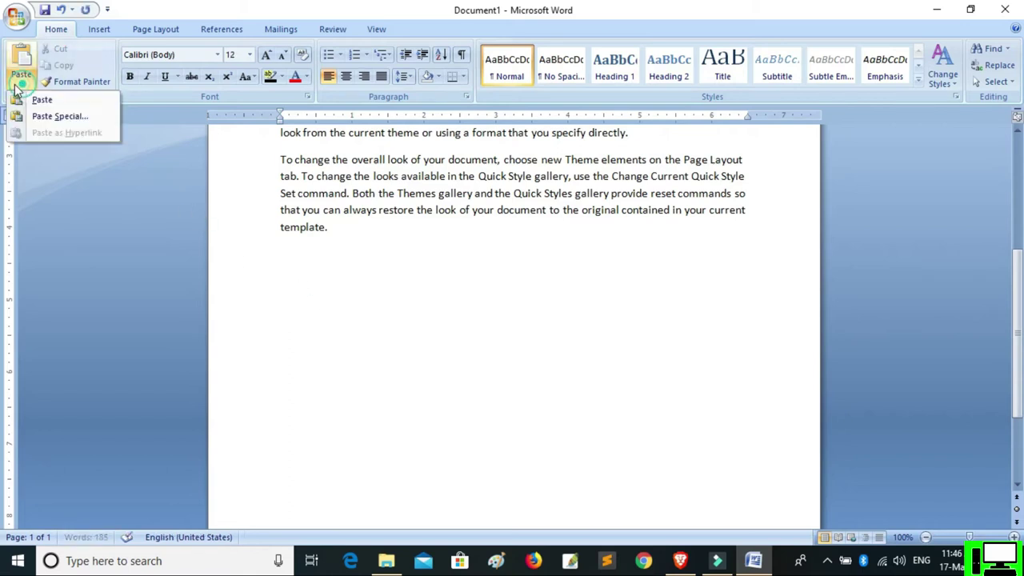
{"action": "left_click", "coordinate": [46, 119]}
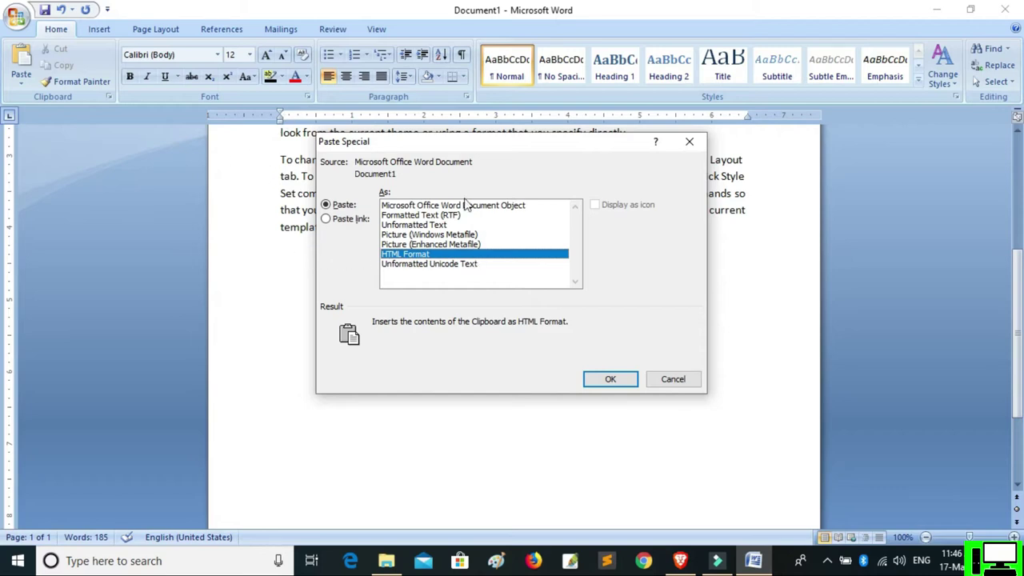
{"action": "left_click", "coordinate": [403, 226]}
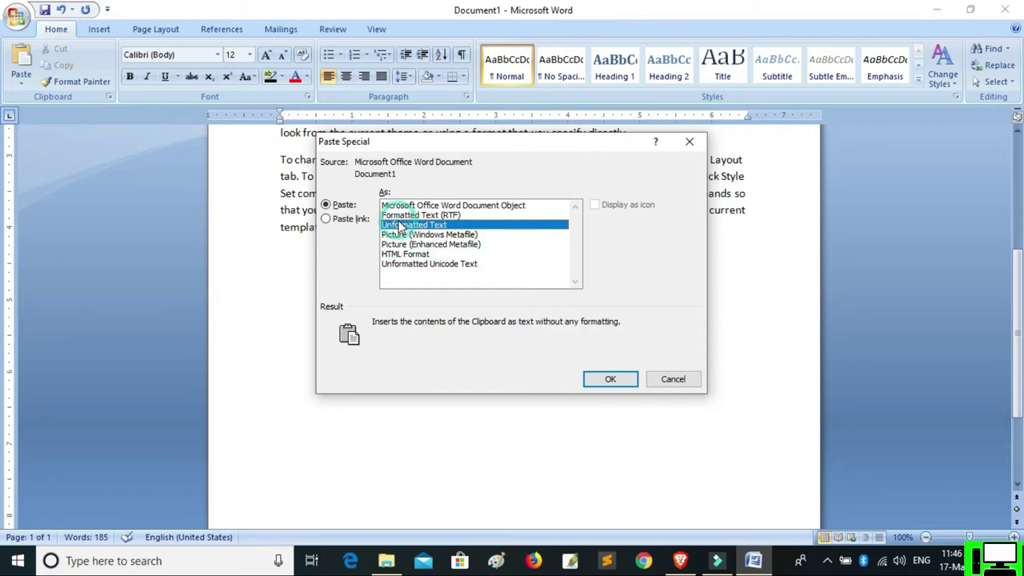
{"action": "left_click", "coordinate": [611, 379]}
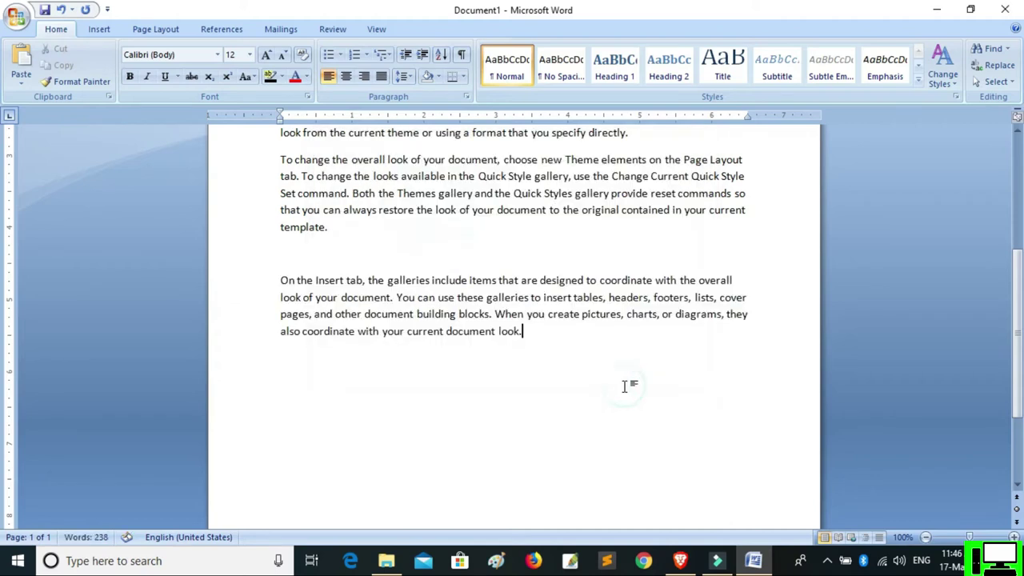
{"action": "scroll", "coordinate": [583, 355], "scroll_direction": "up", "scroll_amount": 1}
{"action": "scroll", "coordinate": [535, 337], "scroll_direction": "up", "scroll_amount": 5}
Step: Add a new line and paste the red paragraph again as a Picture (Windows Metafile)
{"action": "scroll", "coordinate": [498, 284], "scroll_direction": "down", "scroll_amount": 5}
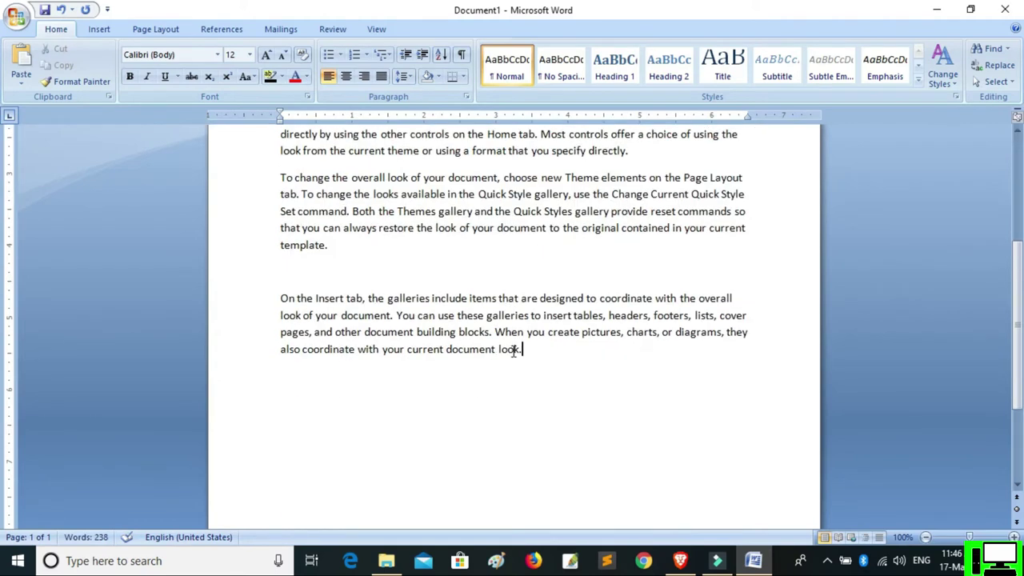
{"action": "key", "text": "Return"}
{"action": "key", "text": "Return"}
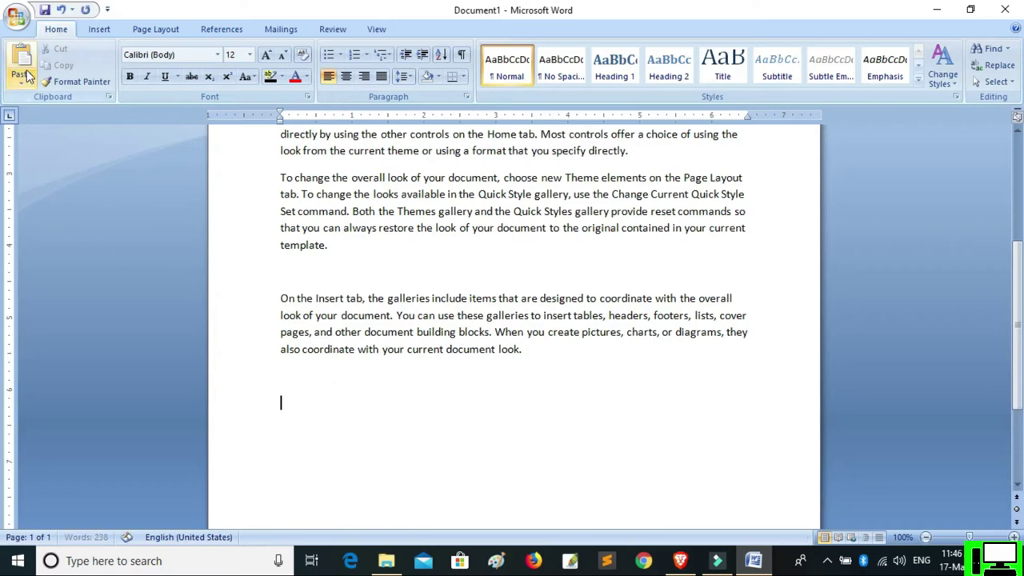
{"action": "left_click", "coordinate": [21, 83]}
{"action": "left_click", "coordinate": [40, 117]}
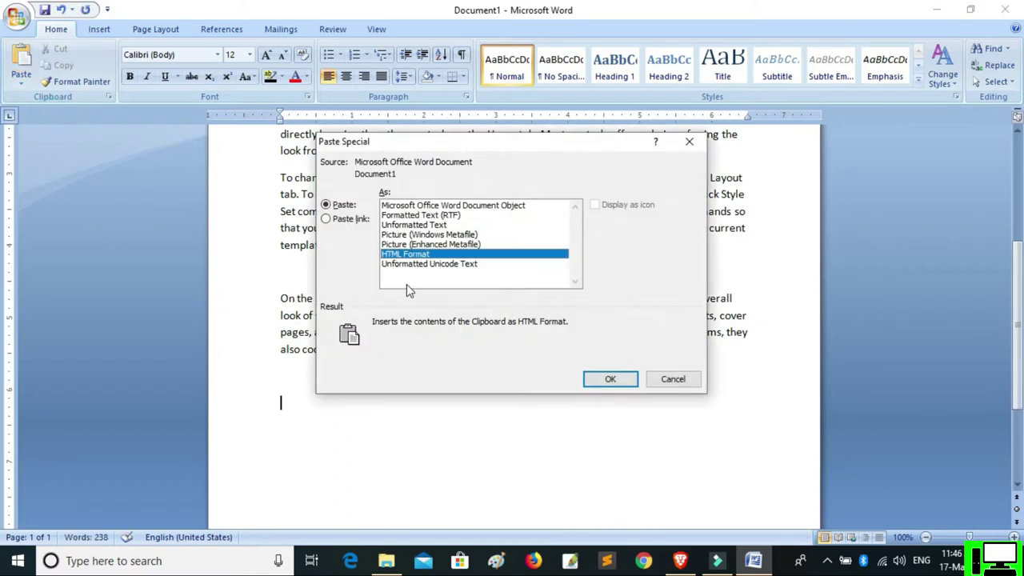
{"action": "left_click", "coordinate": [413, 245]}
{"action": "left_click", "coordinate": [392, 234]}
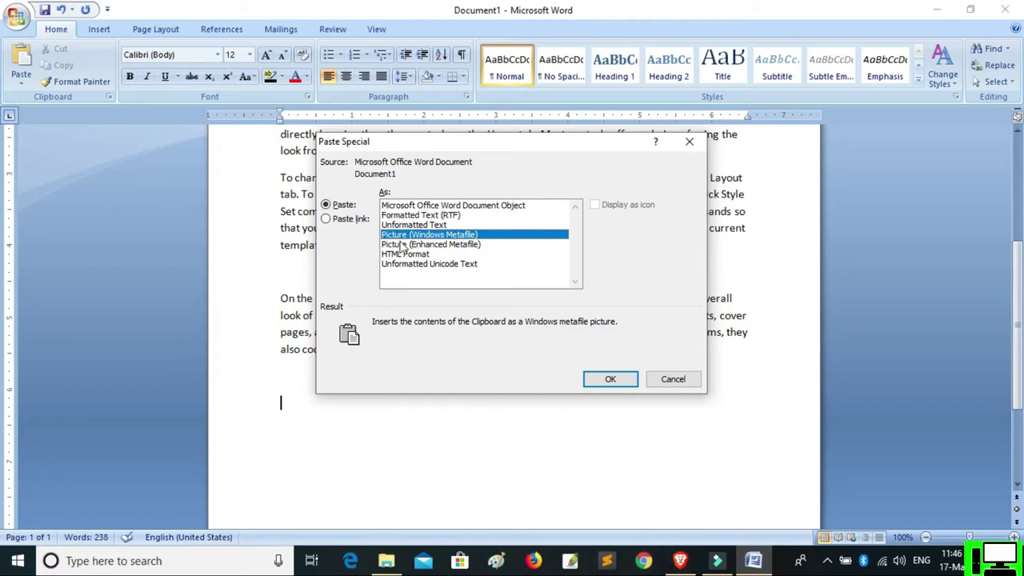
{"action": "left_click", "coordinate": [616, 380]}
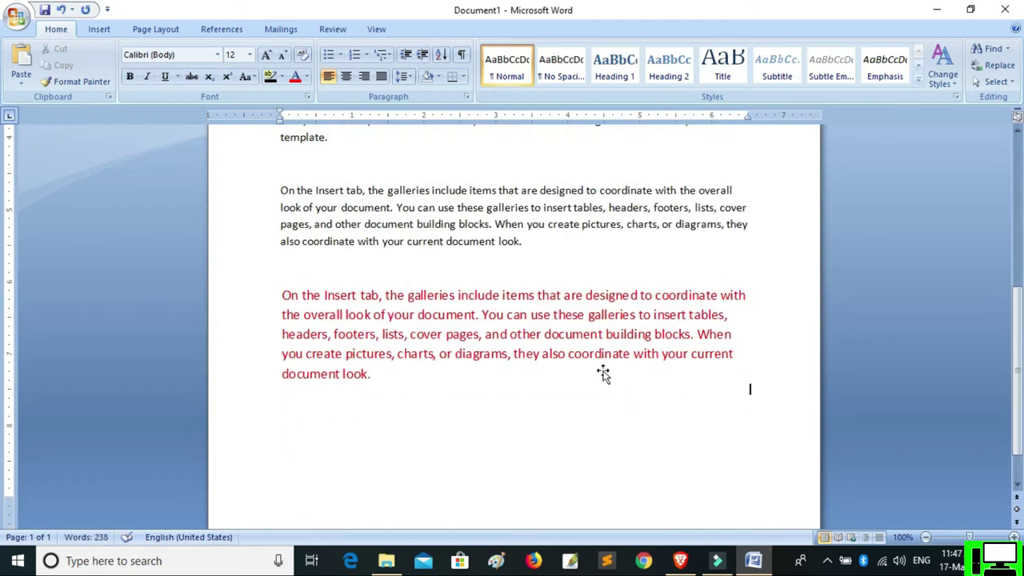
Step: Drag the red-text picture's corner handle to make it slightly narrower, keeping proportions
{"action": "left_click", "coordinate": [576, 334]}
{"action": "scroll", "coordinate": [707, 414], "scroll_direction": "up", "scroll_amount": 5}
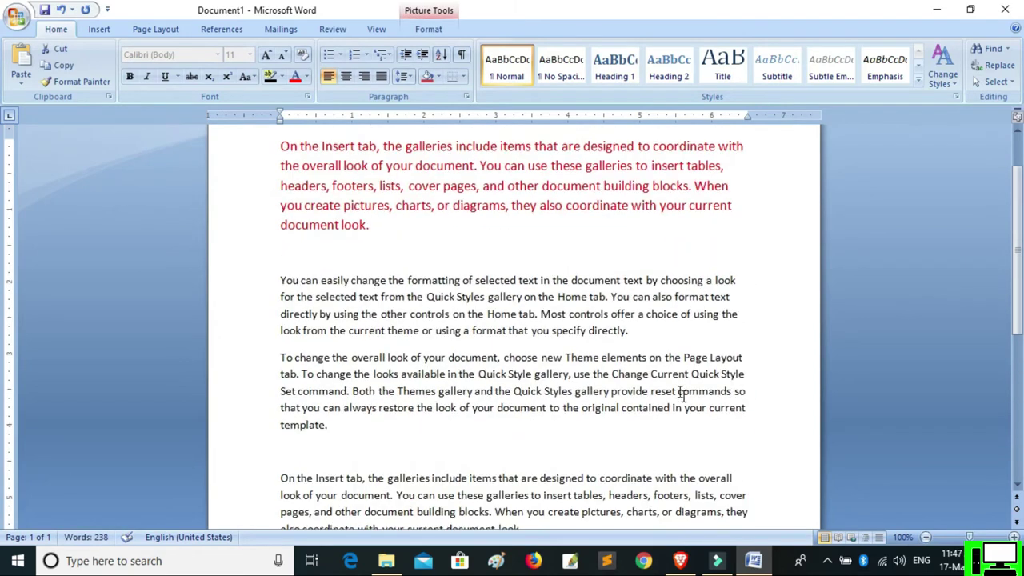
{"action": "left_click", "coordinate": [584, 218]}
{"action": "scroll", "coordinate": [587, 268], "scroll_direction": "down", "scroll_amount": 6}
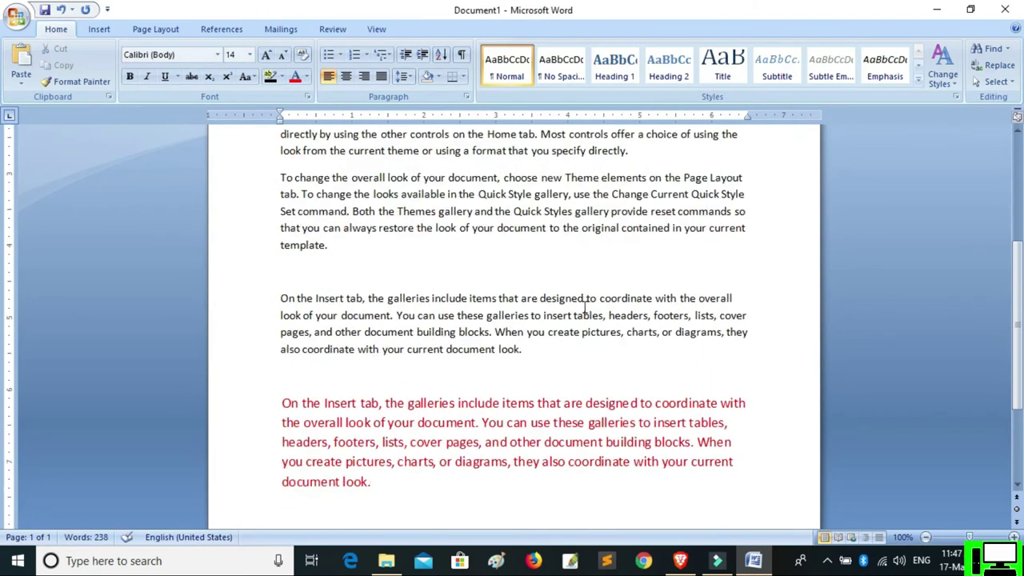
{"action": "left_click", "coordinate": [583, 294]}
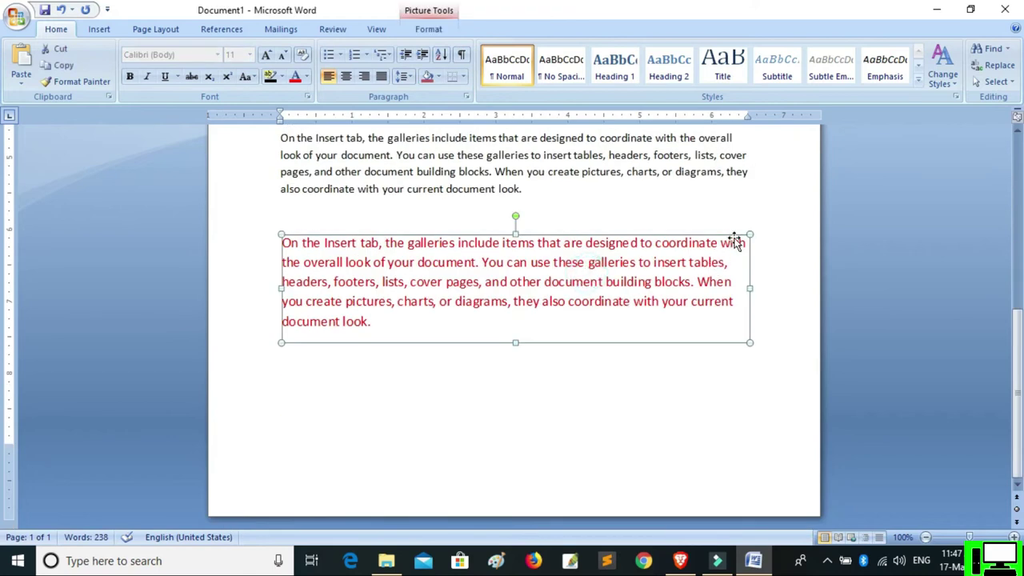
{"action": "left_click_drag", "start_coordinate": [750, 234], "coordinate": [580, 269]}
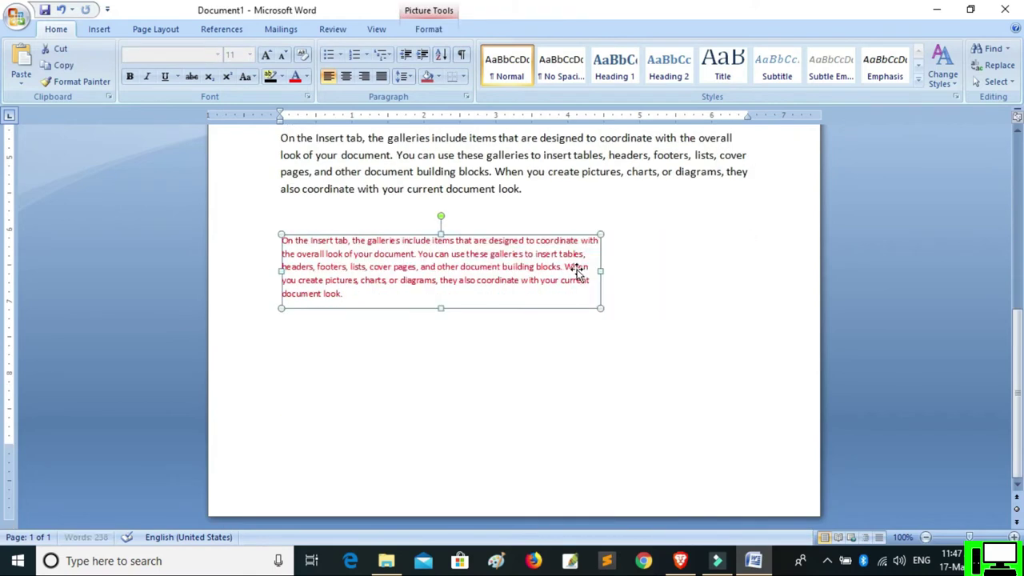
{"action": "left_click_drag", "start_coordinate": [602, 234], "coordinate": [690, 228]}
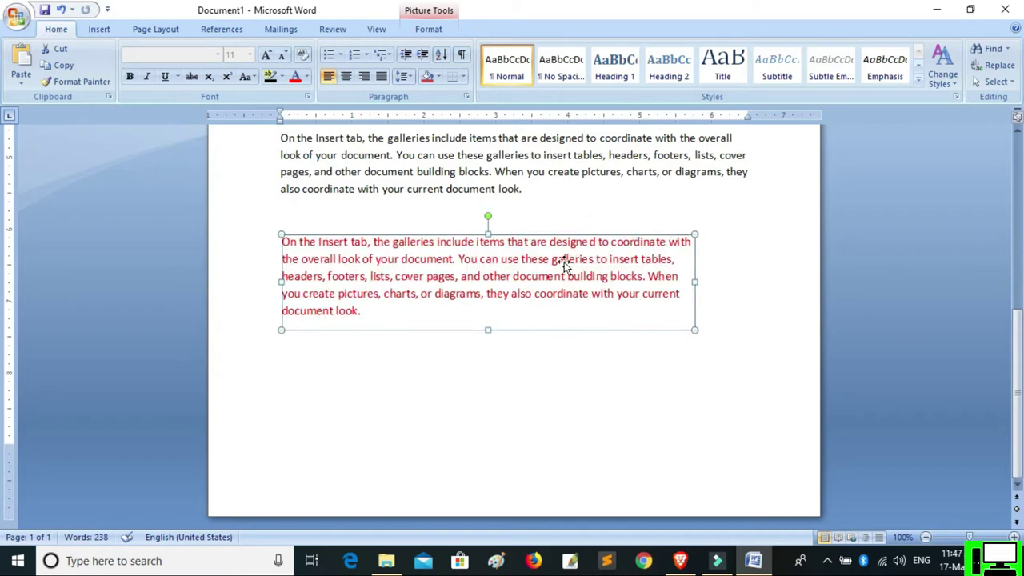
{"action": "scroll", "coordinate": [572, 292], "scroll_direction": "up", "scroll_amount": 2}
{"action": "scroll", "coordinate": [571, 291], "scroll_direction": "down", "scroll_amount": 2}
Step: Paste the red paragraph below the picture as a linked copy in HTML Format
{"action": "left_click", "coordinate": [316, 352]}
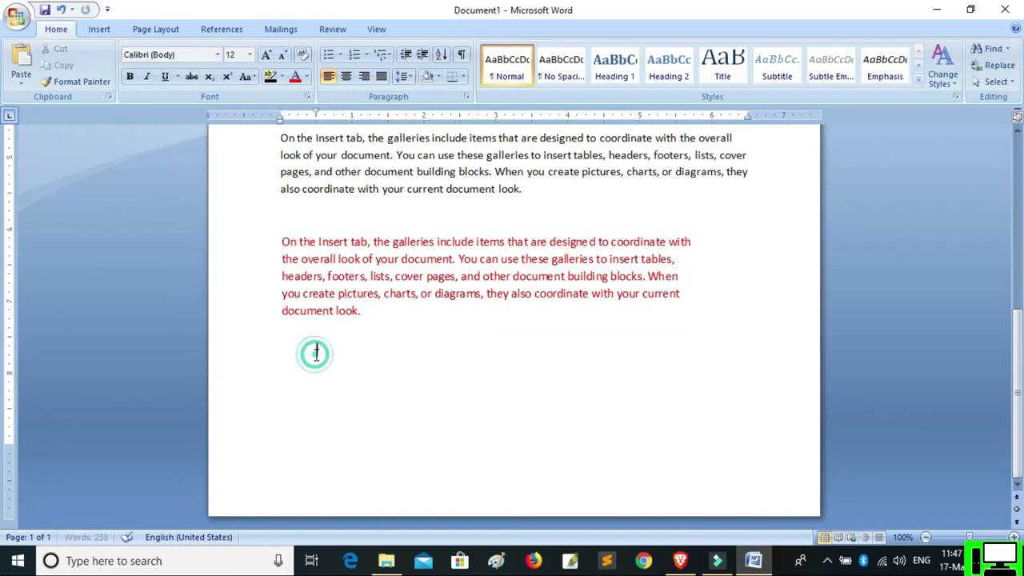
{"action": "left_click", "coordinate": [21, 78]}
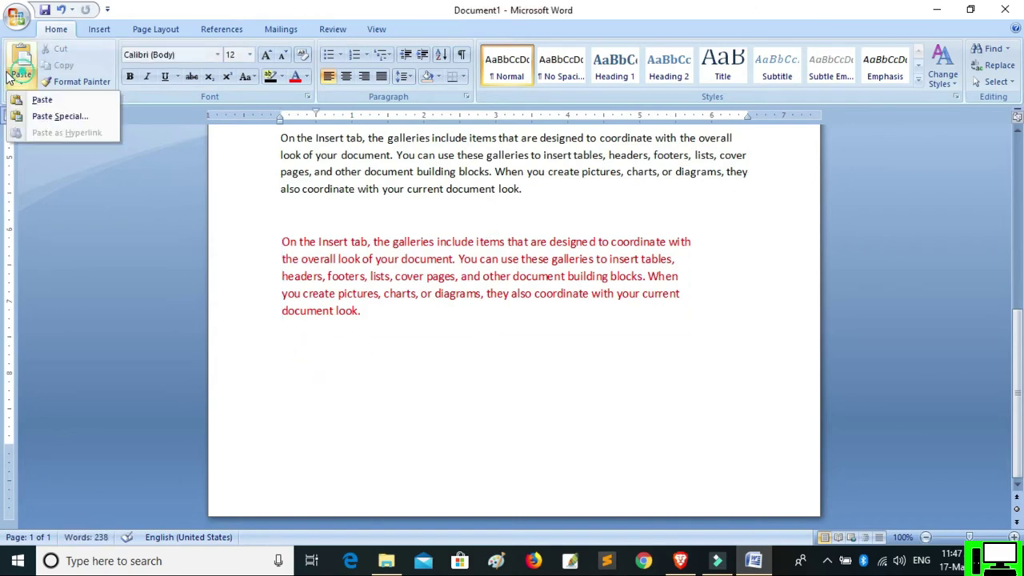
{"action": "left_click", "coordinate": [36, 118]}
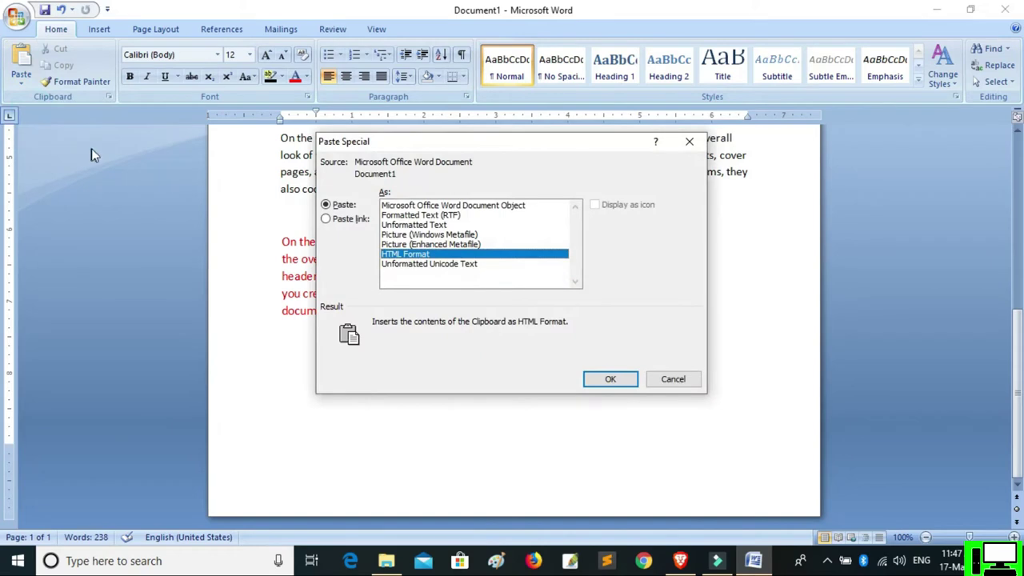
{"action": "left_click", "coordinate": [348, 223]}
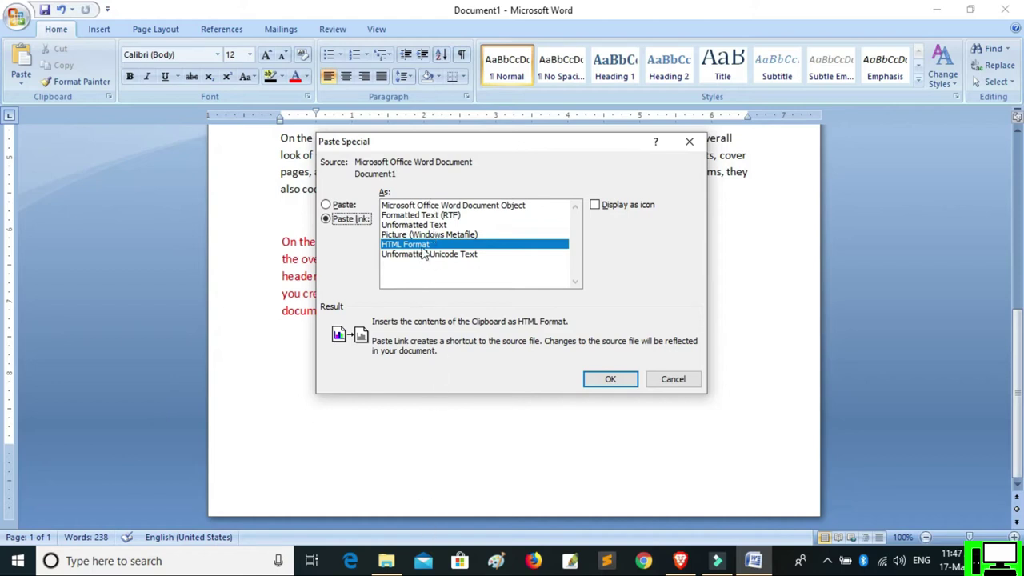
{"action": "left_click", "coordinate": [595, 379]}
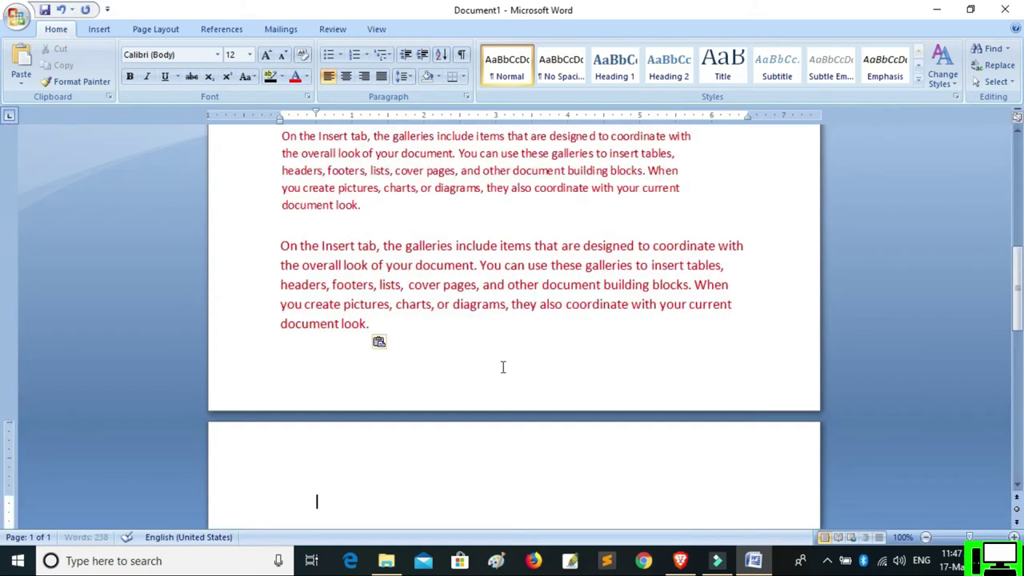
Step: Delete the pasted red-text picture
{"action": "left_click", "coordinate": [440, 249]}
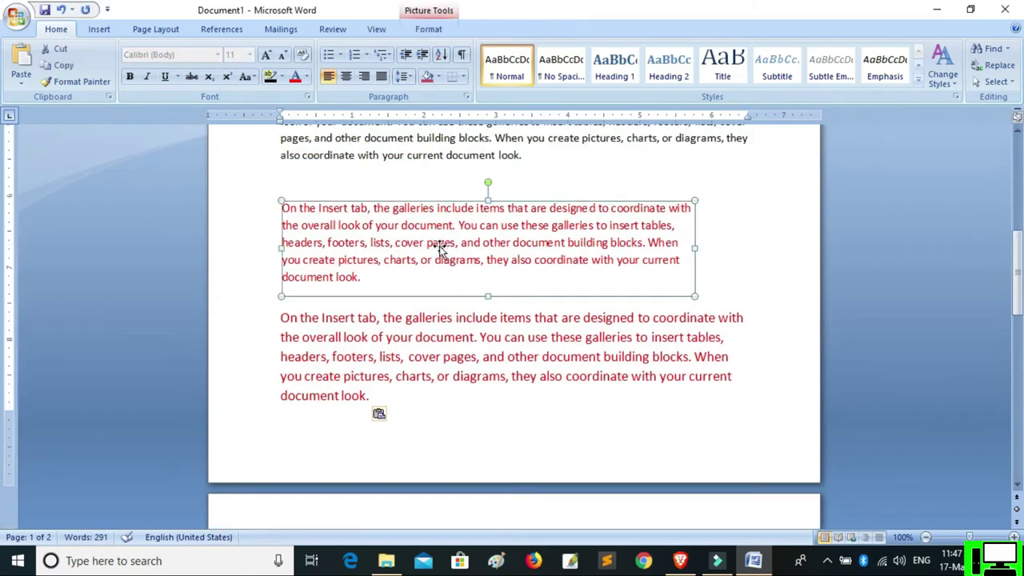
{"action": "key", "text": "Delete"}
{"action": "triple_click", "coordinate": [466, 290]}
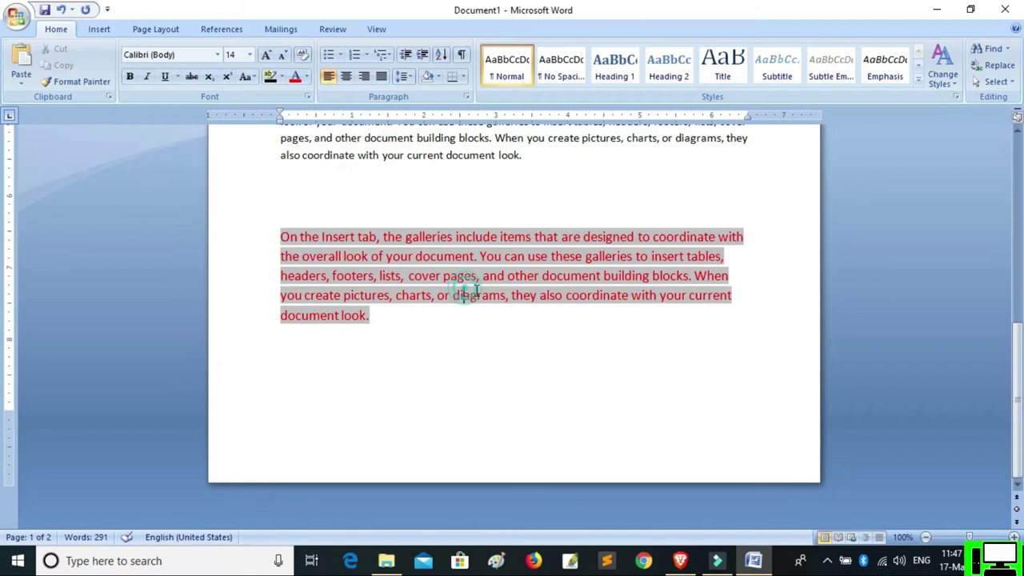
{"action": "scroll", "coordinate": [464, 288], "scroll_direction": "up", "scroll_amount": 8}
{"action": "left_click", "coordinate": [480, 254]}
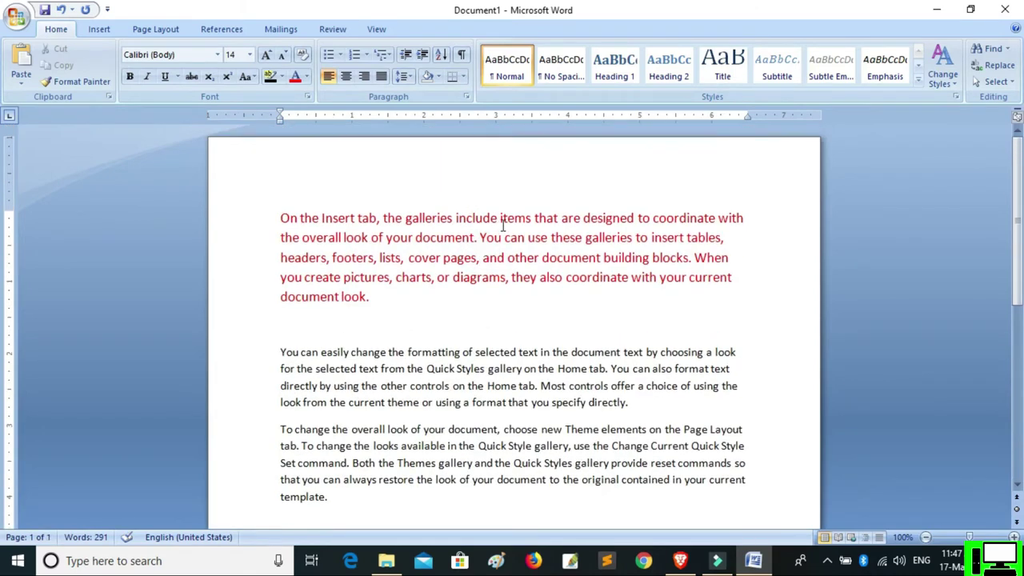
Step: Make 'include items' black in the original red paragraph and check the linked copy updates
{"action": "left_click_drag", "start_coordinate": [456, 219], "coordinate": [532, 219]}
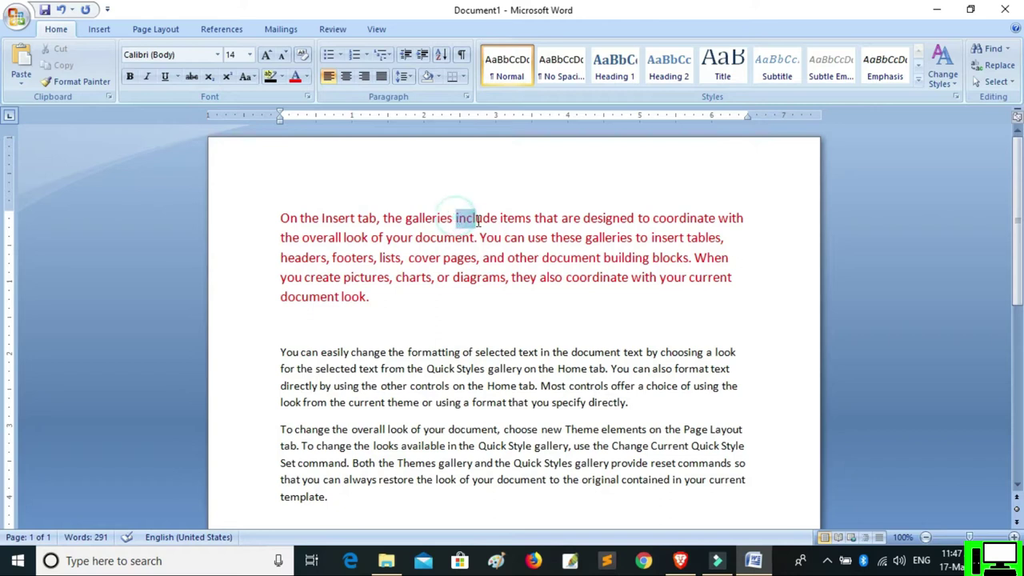
{"action": "left_click", "coordinate": [308, 78]}
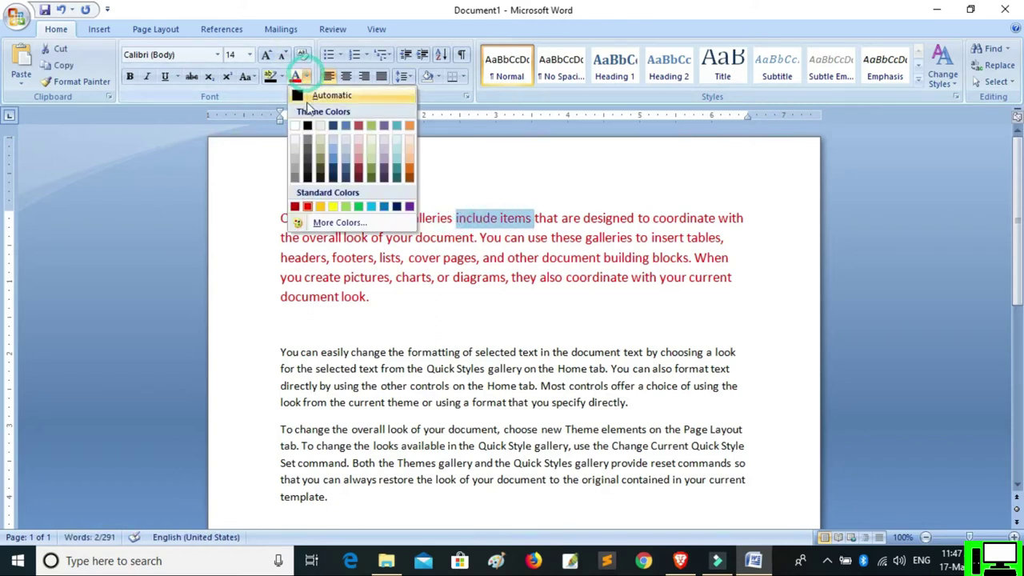
{"action": "scroll", "coordinate": [474, 248], "scroll_direction": "down", "scroll_amount": 3}
{"action": "scroll", "coordinate": [474, 248], "scroll_direction": "down", "scroll_amount": 5}
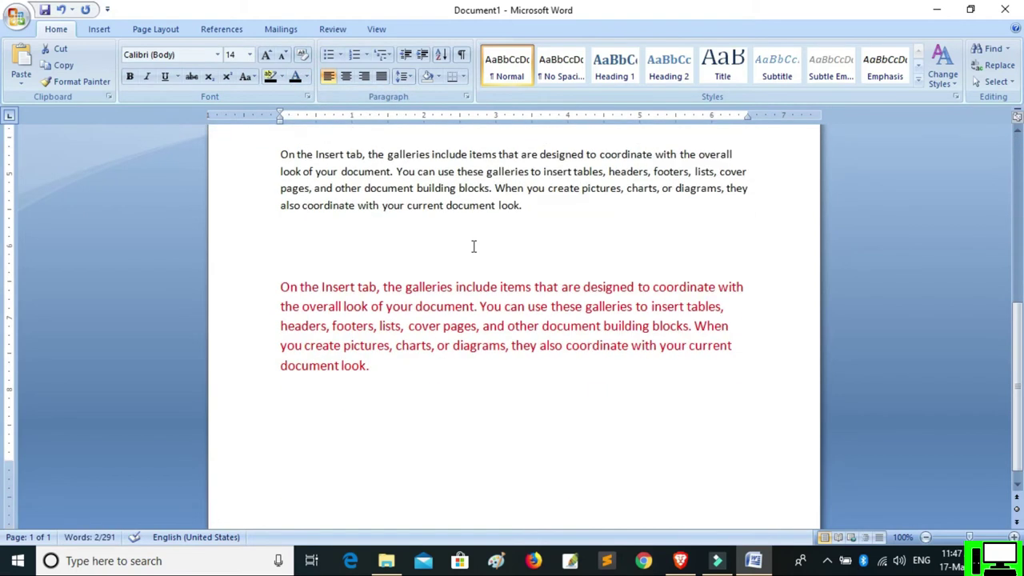
{"action": "left_click", "coordinate": [471, 298]}
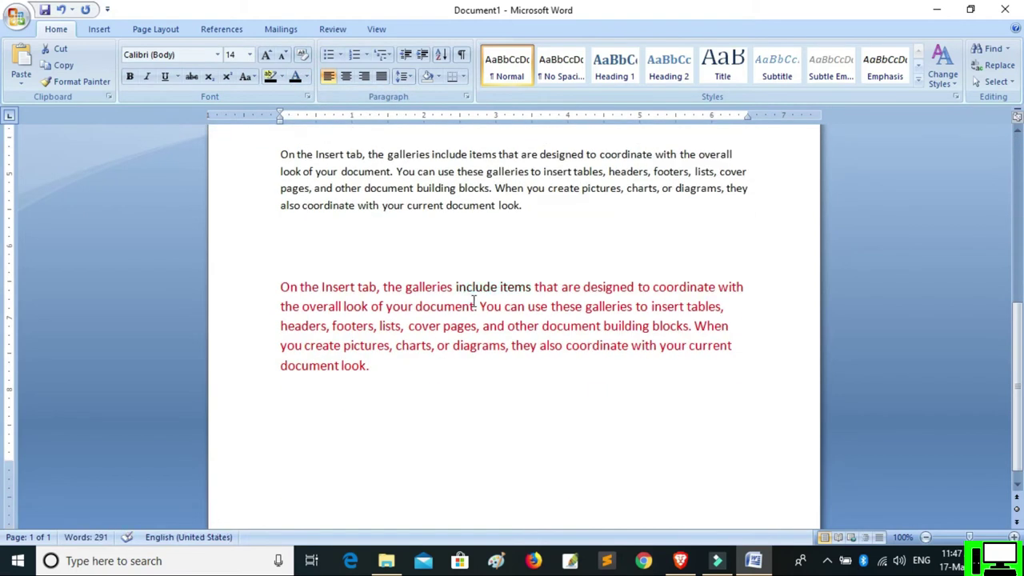
{"action": "scroll", "coordinate": [474, 301], "scroll_direction": "up", "scroll_amount": 8}
{"action": "scroll", "coordinate": [472, 291], "scroll_direction": "up", "scroll_amount": 2}
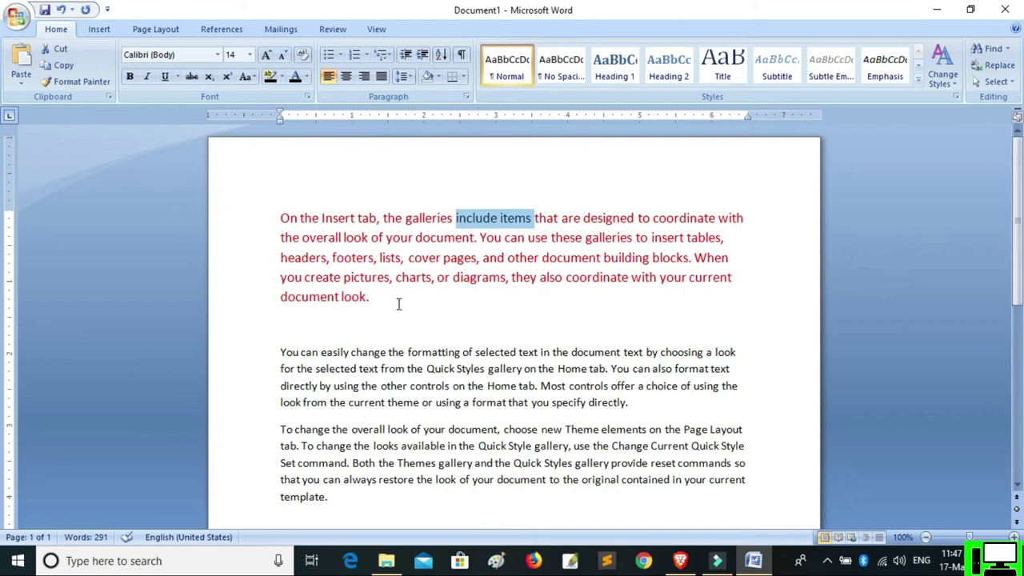
Step: Delete the closing words 'document look.' from the red paragraph
{"action": "left_click_drag", "start_coordinate": [389, 300], "coordinate": [323, 304]}
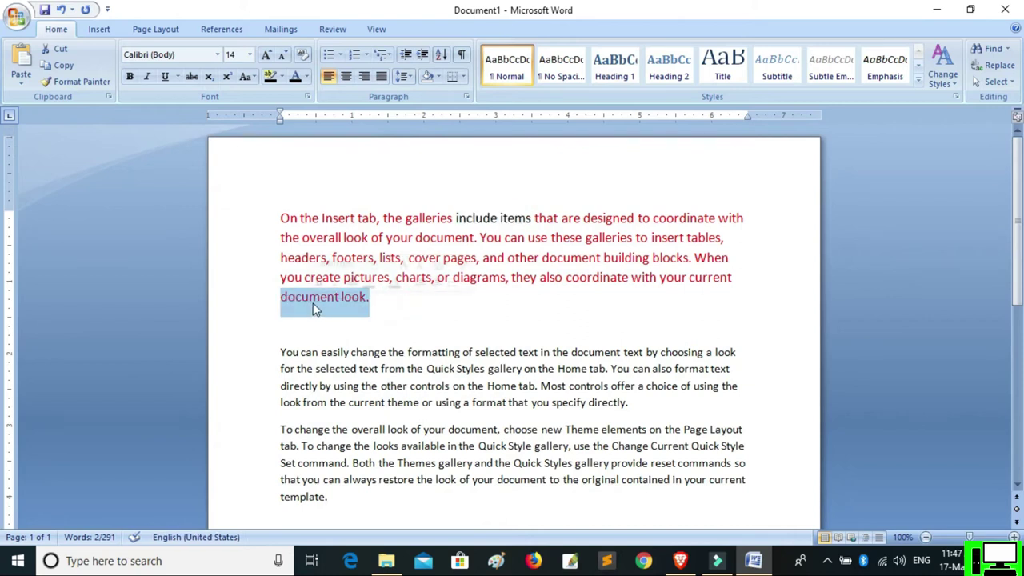
{"action": "key", "text": "Delete"}
{"action": "scroll", "coordinate": [460, 265], "scroll_direction": "down", "scroll_amount": 6}
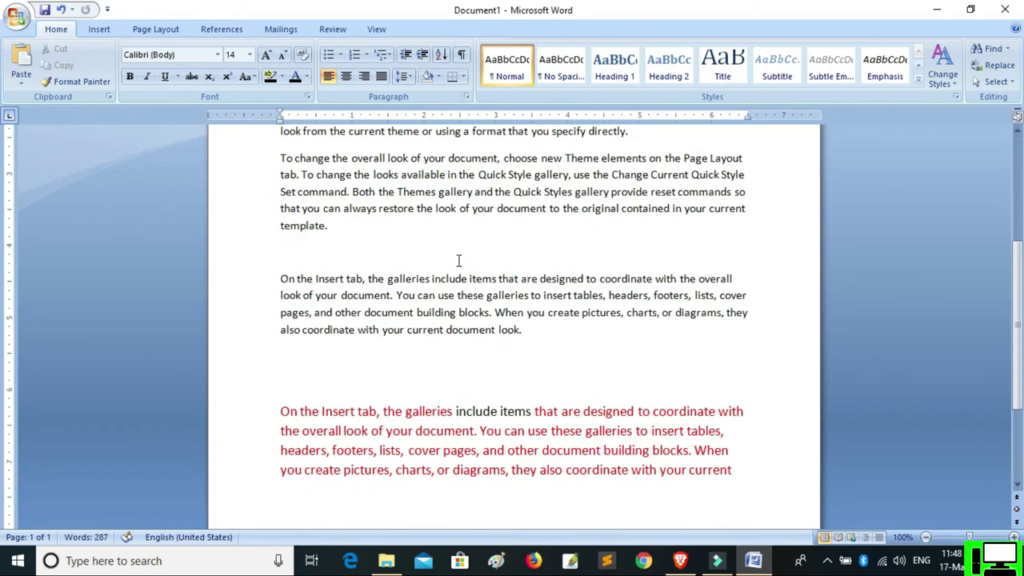
{"action": "scroll", "coordinate": [460, 264], "scroll_direction": "down", "scroll_amount": 2}
Step: Cut the linked red paragraph, then select all text with Ctrl+A and delete it
{"action": "triple_click", "coordinate": [741, 363]}
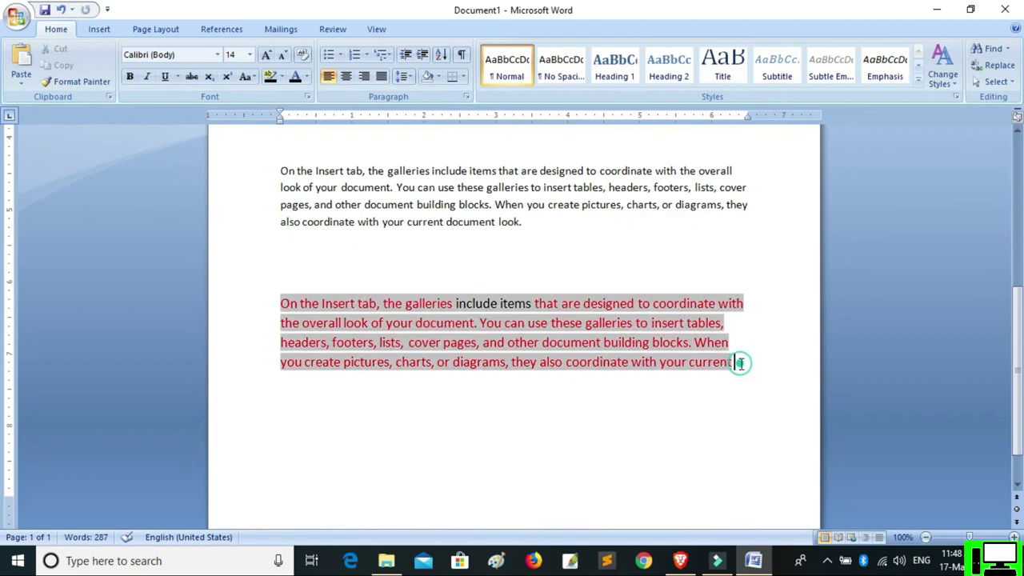
{"action": "key", "text": "ctrl+x"}
{"action": "key", "text": "ctrl+Home"}
{"action": "key", "text": "ctrl+v"}
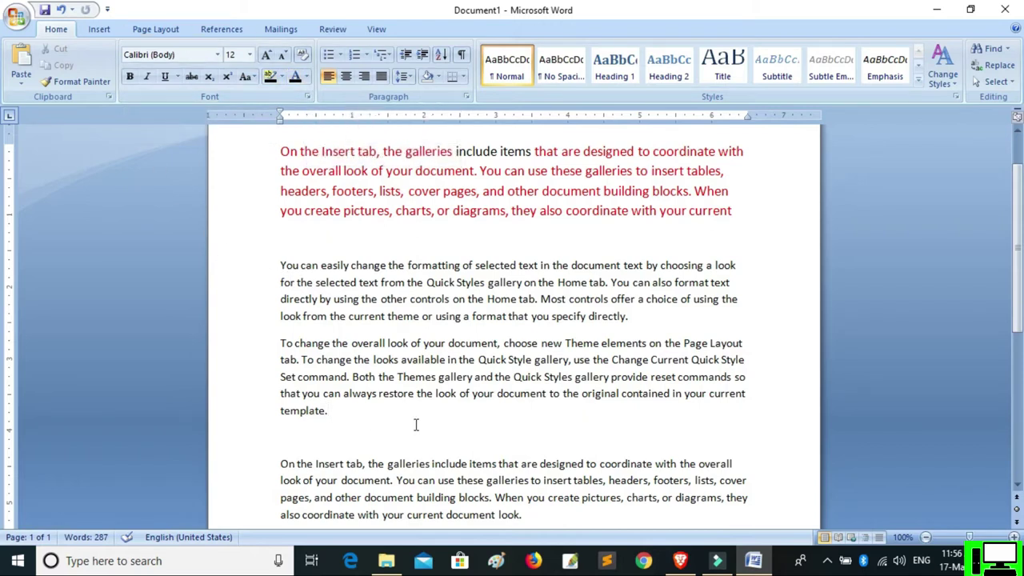
{"action": "key", "text": "ctrl+a"}
{"action": "key", "text": "Delete"}
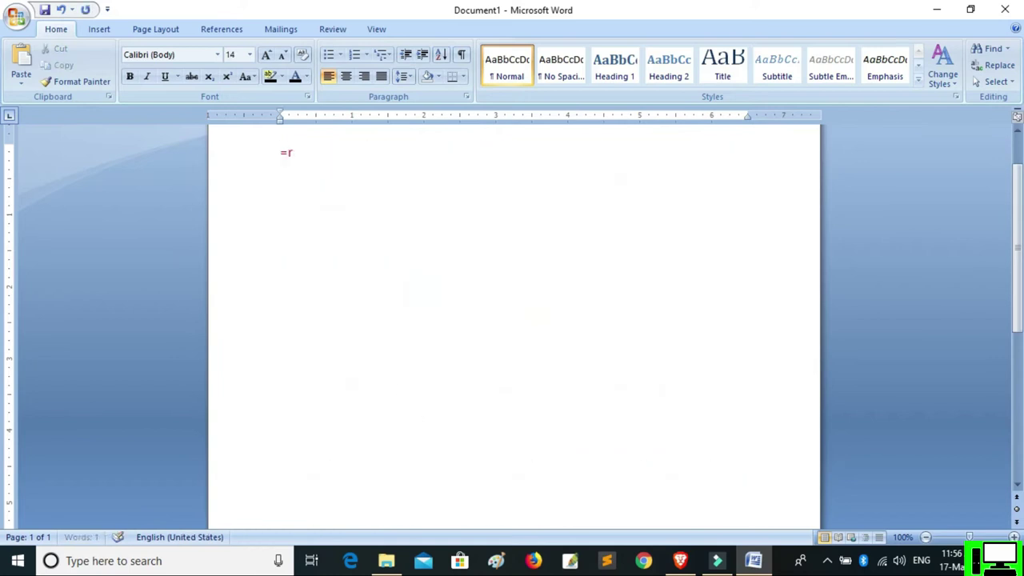
Step: Generate three sample paragraphs with =rand(), make them black 10 pt, and select the first paragraph
{"action": "type", "text": "()"}
{"action": "key", "text": "Return"}
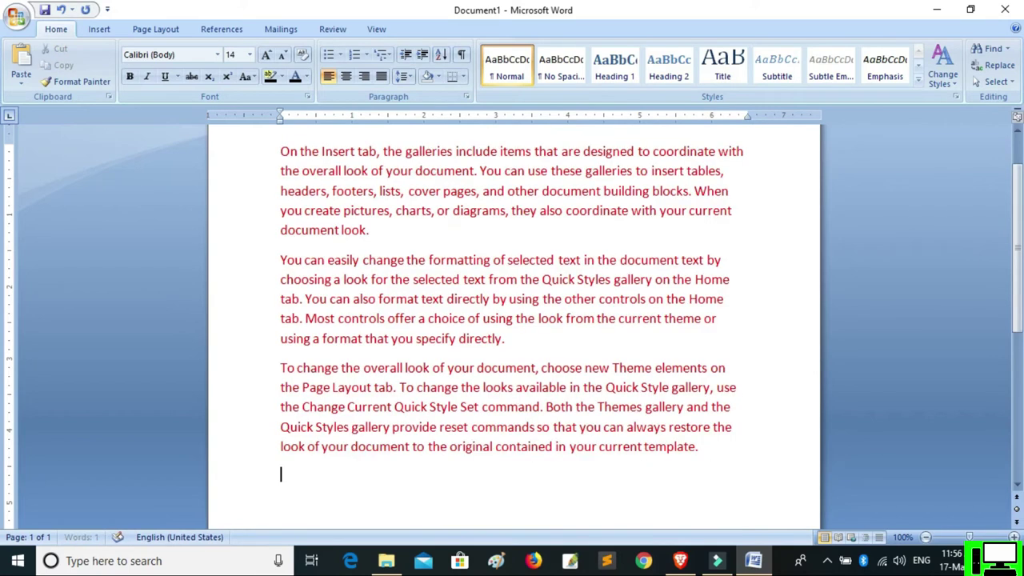
{"action": "key", "text": "ctrl+a"}
{"action": "left_click", "coordinate": [306, 76]}
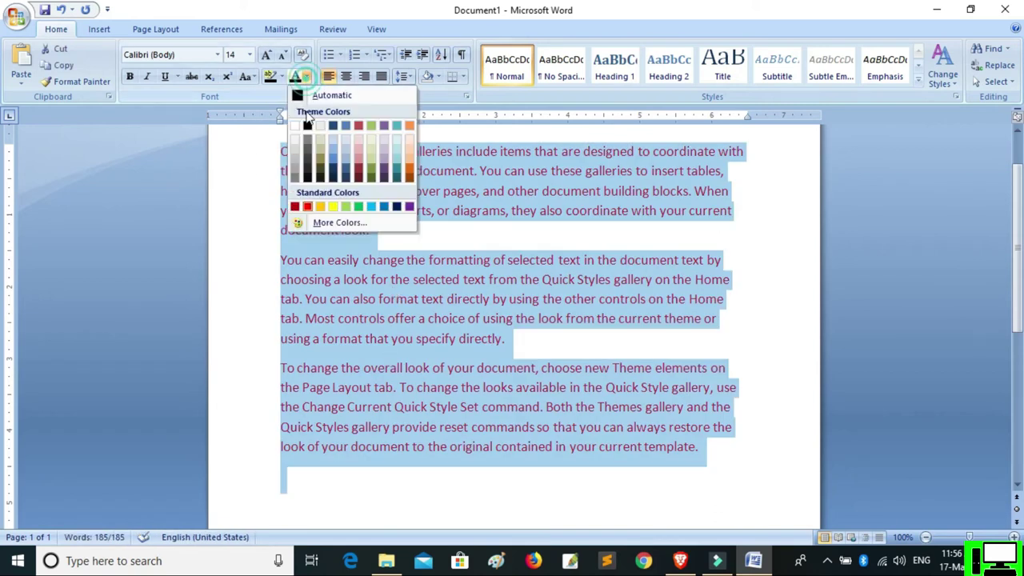
{"action": "left_click", "coordinate": [328, 108]}
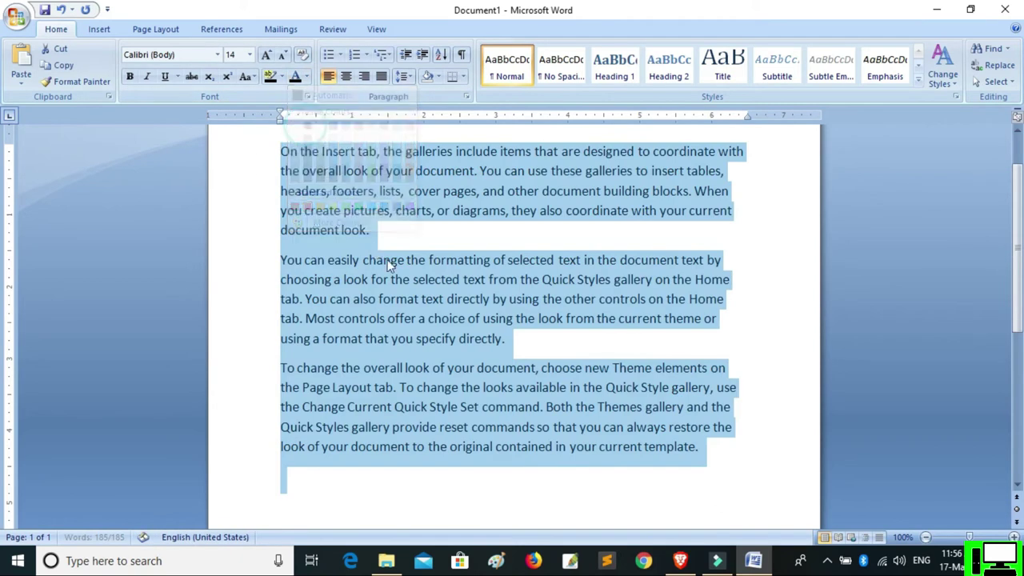
{"action": "left_click", "coordinate": [249, 54]}
{"action": "left_click", "coordinate": [232, 96]}
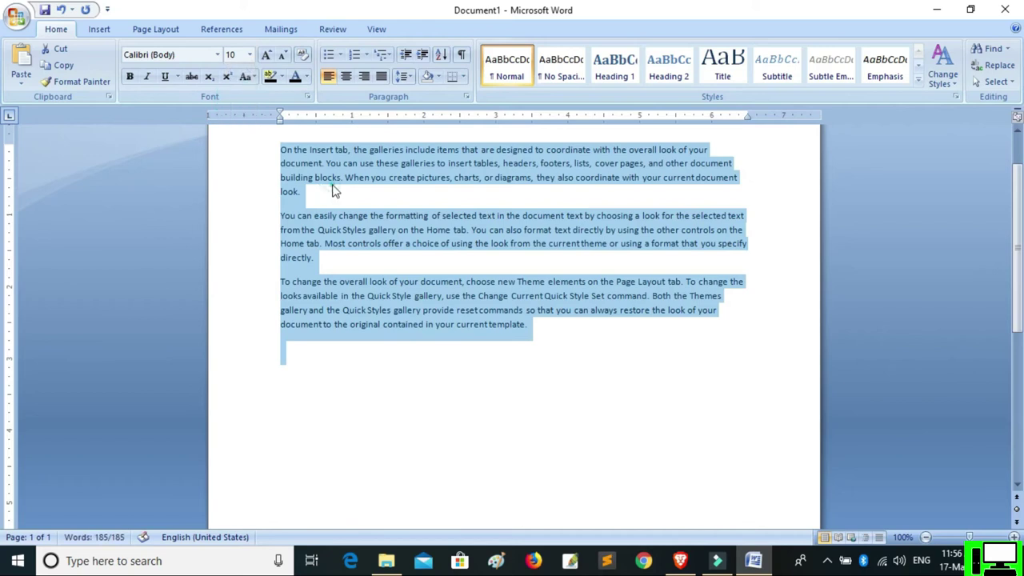
{"action": "left_click", "coordinate": [324, 193]}
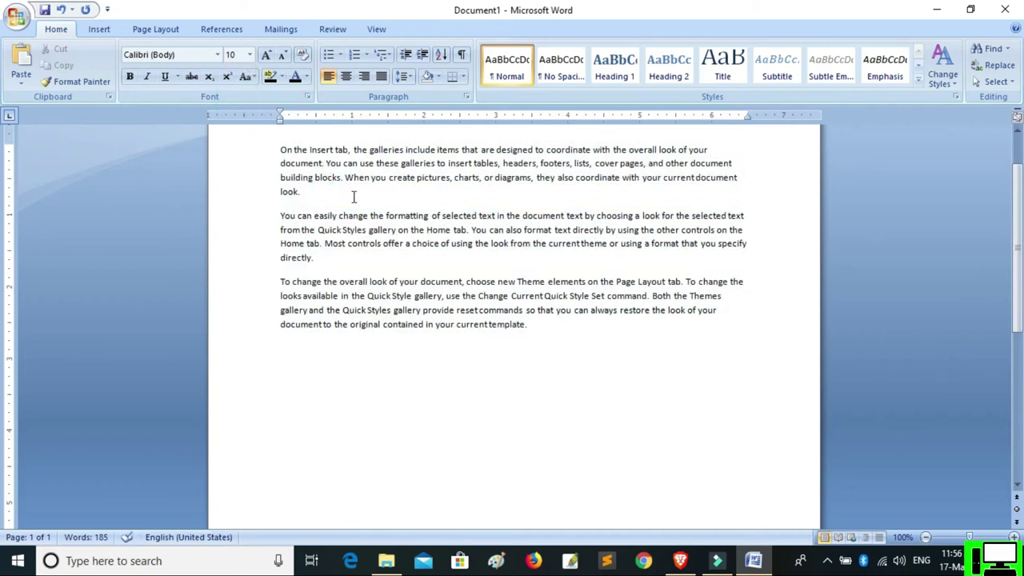
{"action": "left_click_drag", "start_coordinate": [344, 193], "coordinate": [231, 143]}
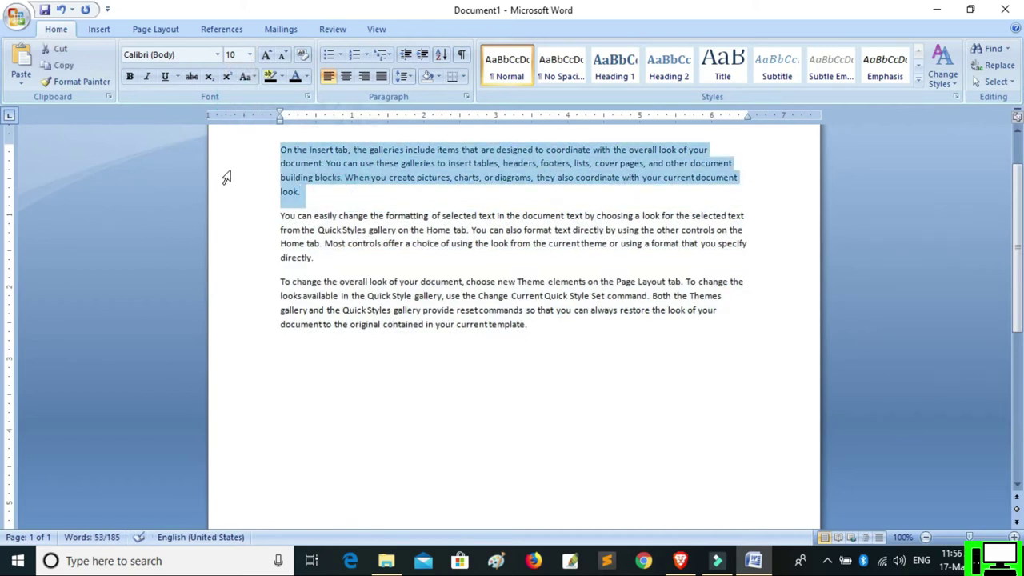
Step: Set the first paragraph to the Algerian font at 14 pt
{"action": "left_click", "coordinate": [222, 55]}
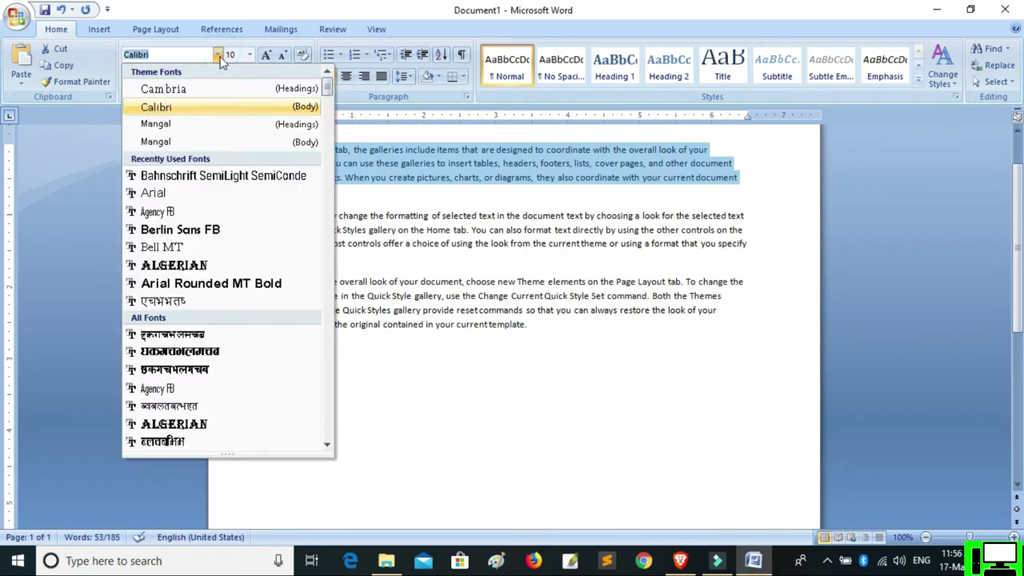
{"action": "left_click", "coordinate": [180, 266]}
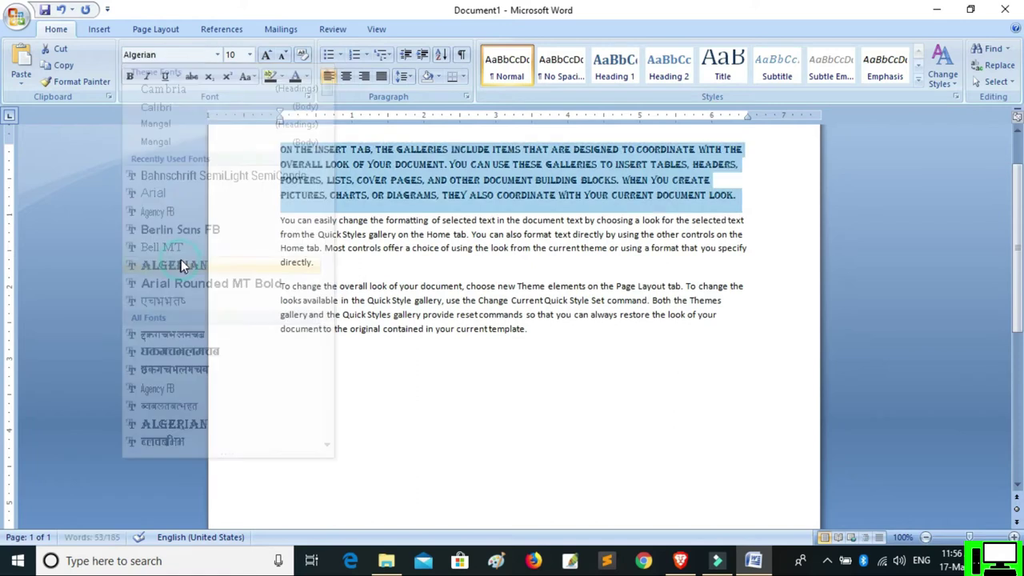
{"action": "left_click", "coordinate": [250, 54]}
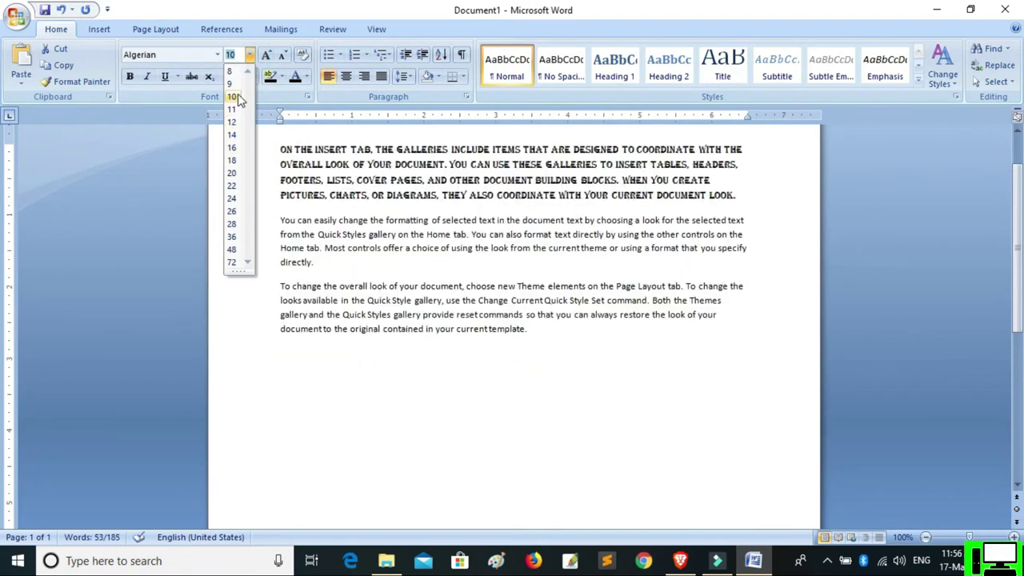
{"action": "left_click", "coordinate": [232, 134]}
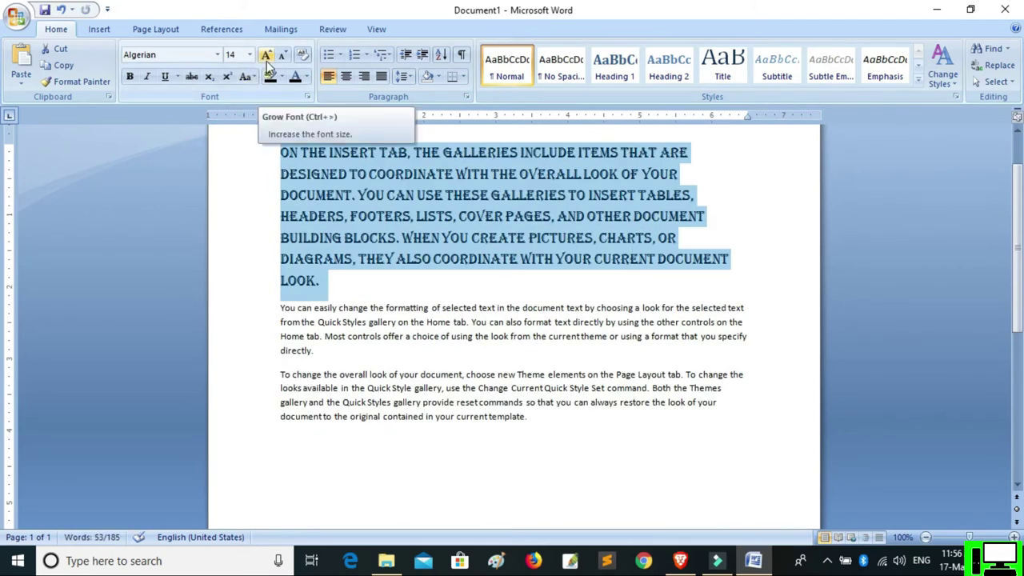
Step: Grow the paragraph's font three steps, then shrink it back to 14 pt
{"action": "left_click", "coordinate": [268, 64]}
{"action": "left_click", "coordinate": [268, 63]}
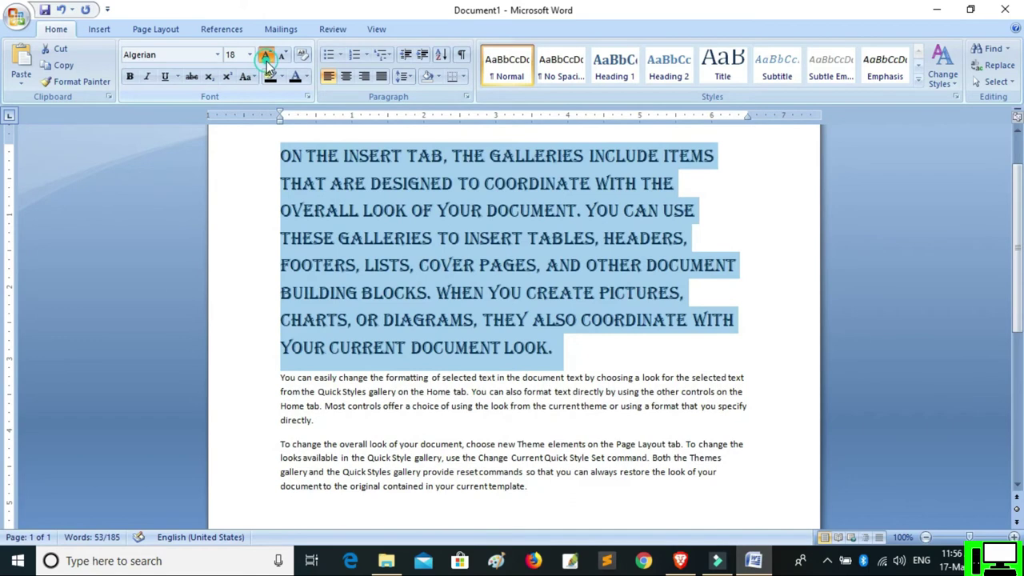
{"action": "left_click", "coordinate": [267, 64]}
{"action": "left_click", "coordinate": [268, 64]}
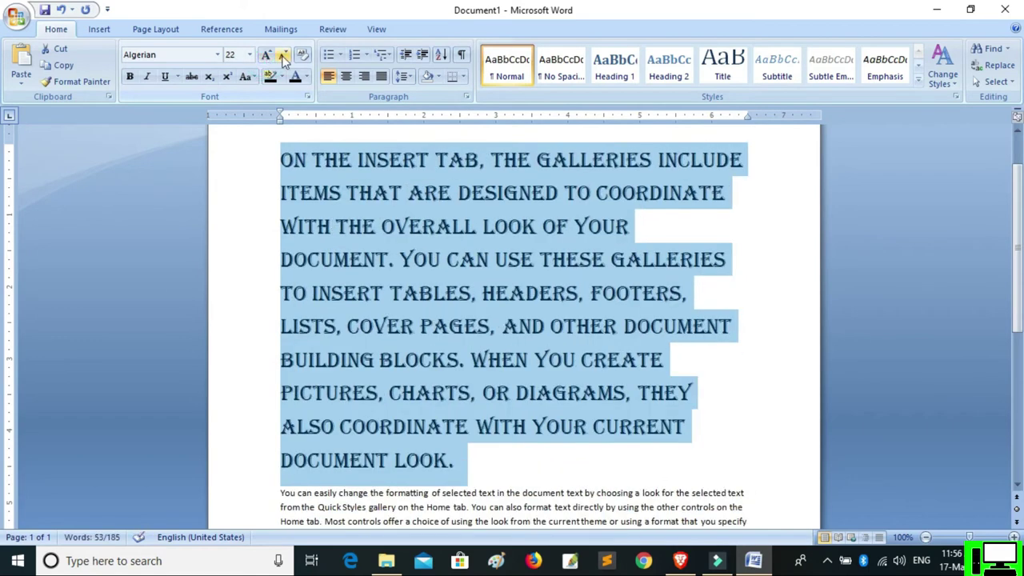
{"action": "left_click", "coordinate": [284, 57]}
{"action": "left_click", "coordinate": [284, 57]}
{"action": "left_click", "coordinate": [283, 56]}
{"action": "left_click", "coordinate": [284, 57]}
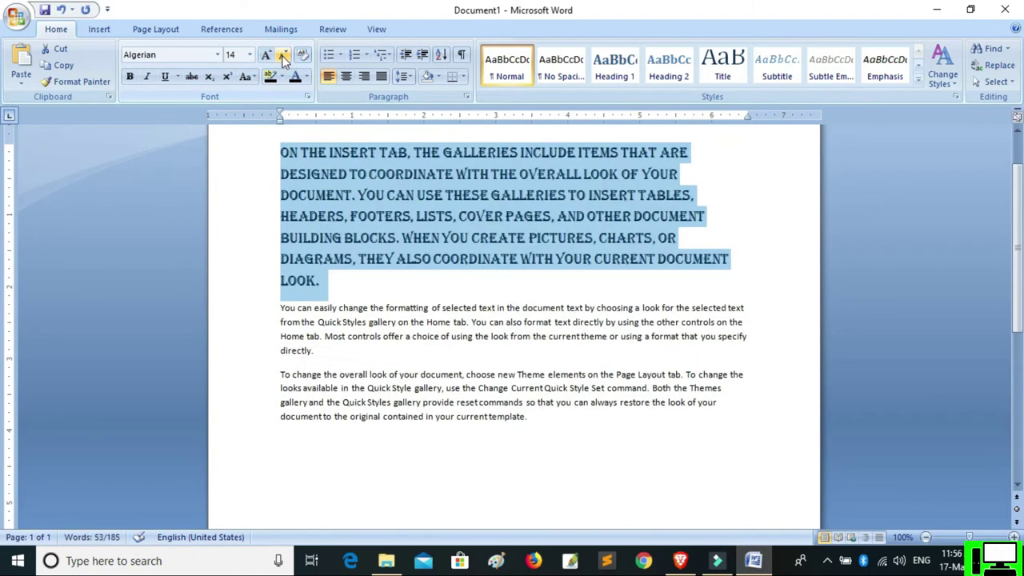
Step: Try Bold, Italic and Underline (with underline styles) on the paragraph, turning each off again
{"action": "left_click", "coordinate": [131, 80]}
{"action": "left_click", "coordinate": [131, 80]}
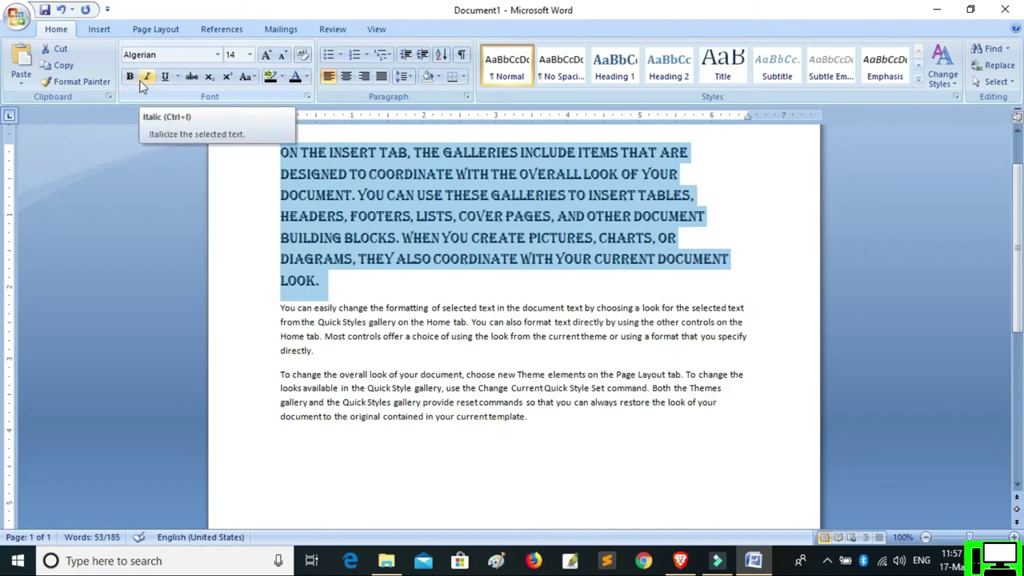
{"action": "left_click", "coordinate": [140, 81]}
{"action": "left_click", "coordinate": [140, 81]}
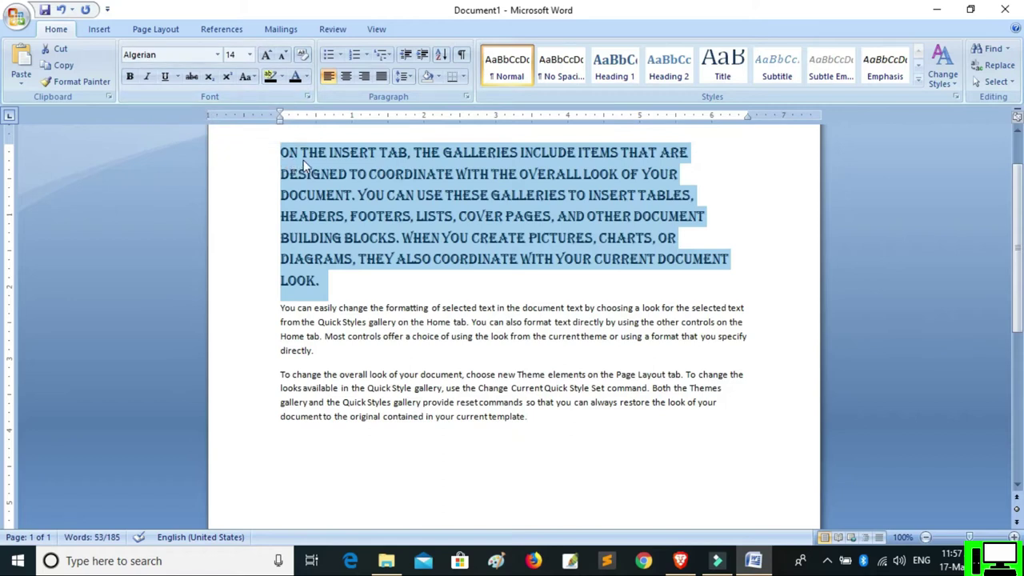
{"action": "left_click", "coordinate": [167, 81]}
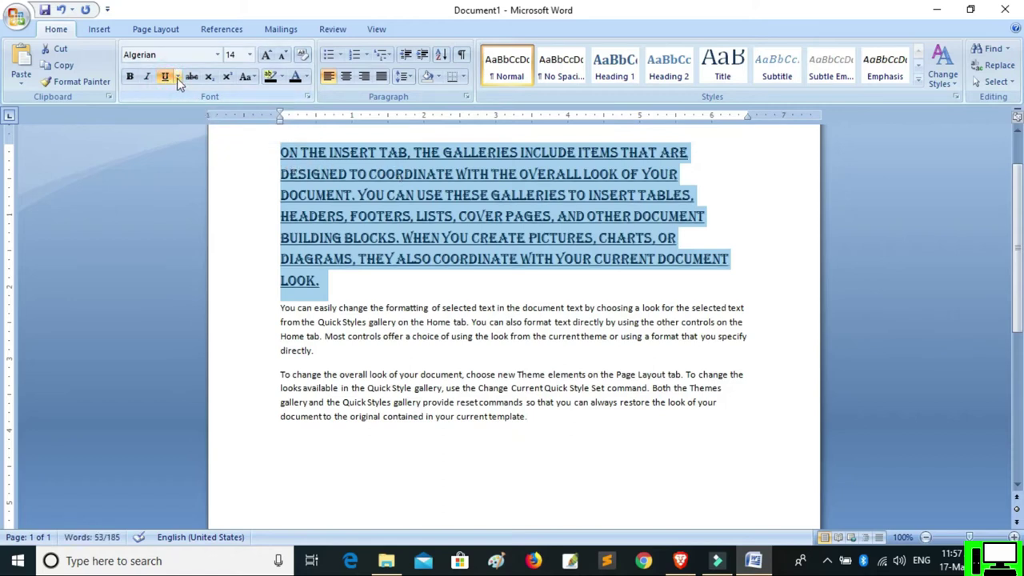
{"action": "left_click", "coordinate": [177, 77]}
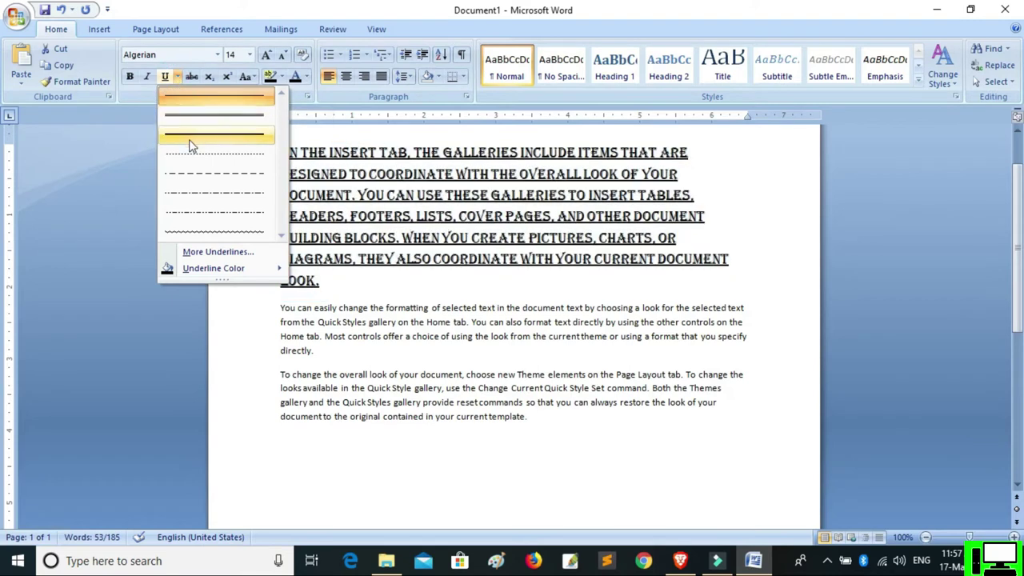
{"action": "mouse_move", "coordinate": [201, 274]}
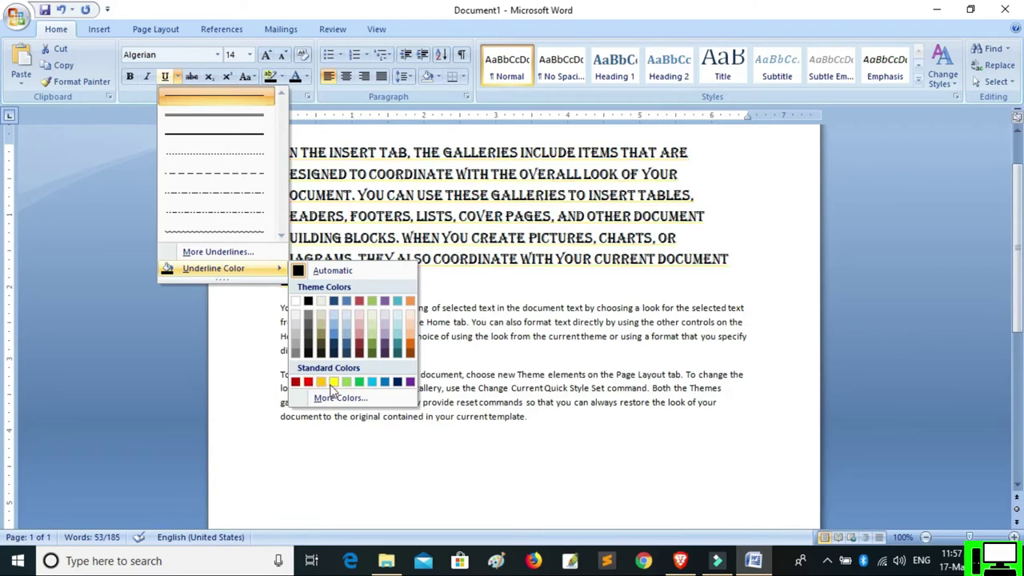
{"action": "left_click", "coordinate": [166, 80]}
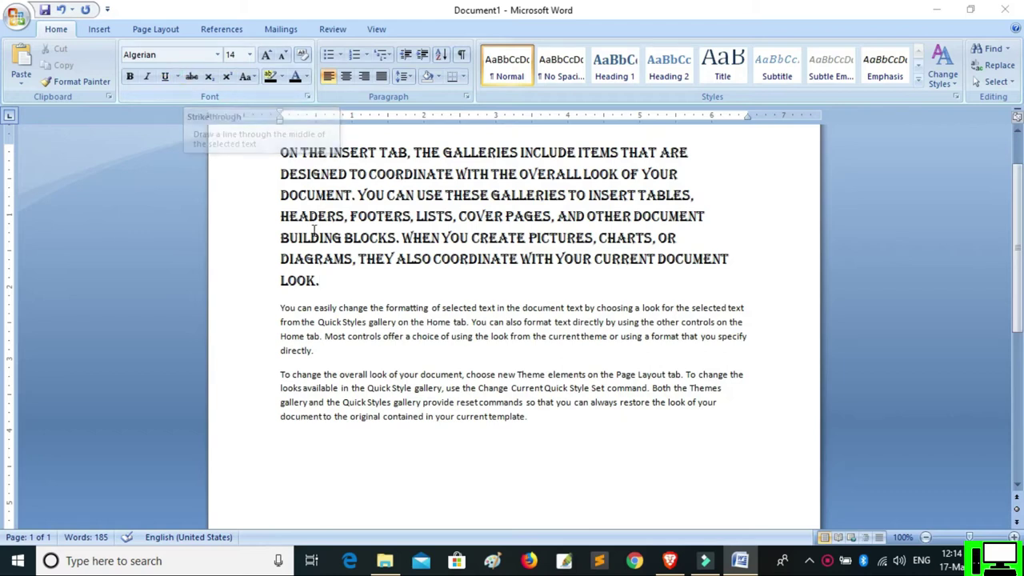
Step: Strike through the Algerian paragraph's last sentence, then remove the strikethrough again
{"action": "left_click_drag", "start_coordinate": [353, 258], "coordinate": [510, 274]}
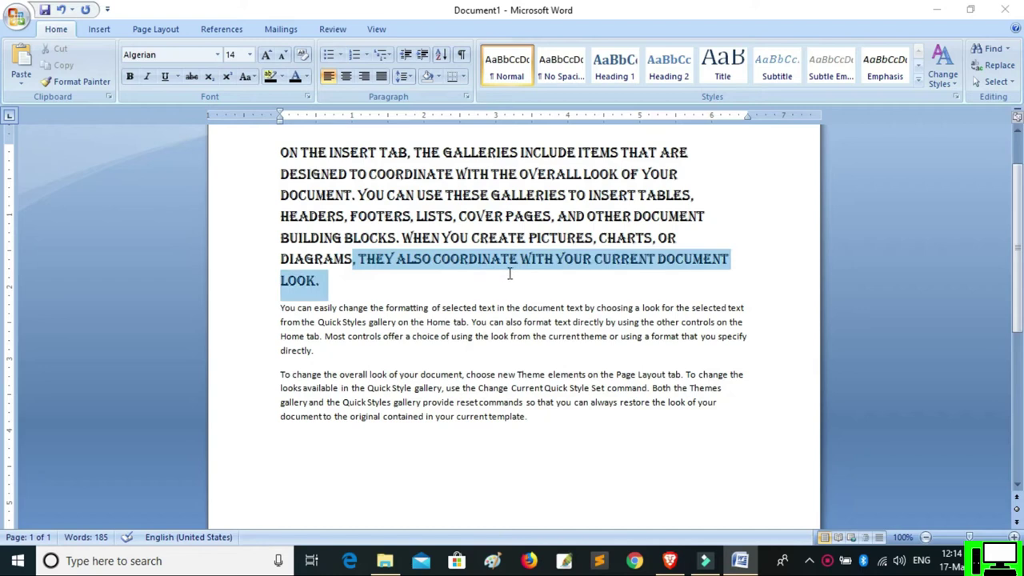
{"action": "left_click", "coordinate": [192, 78]}
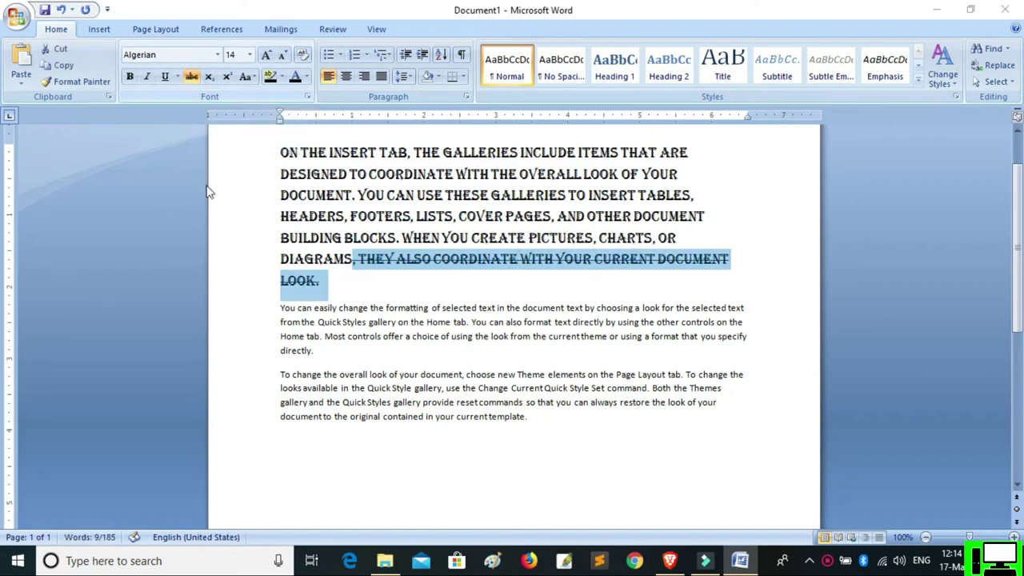
{"action": "left_click", "coordinate": [334, 286]}
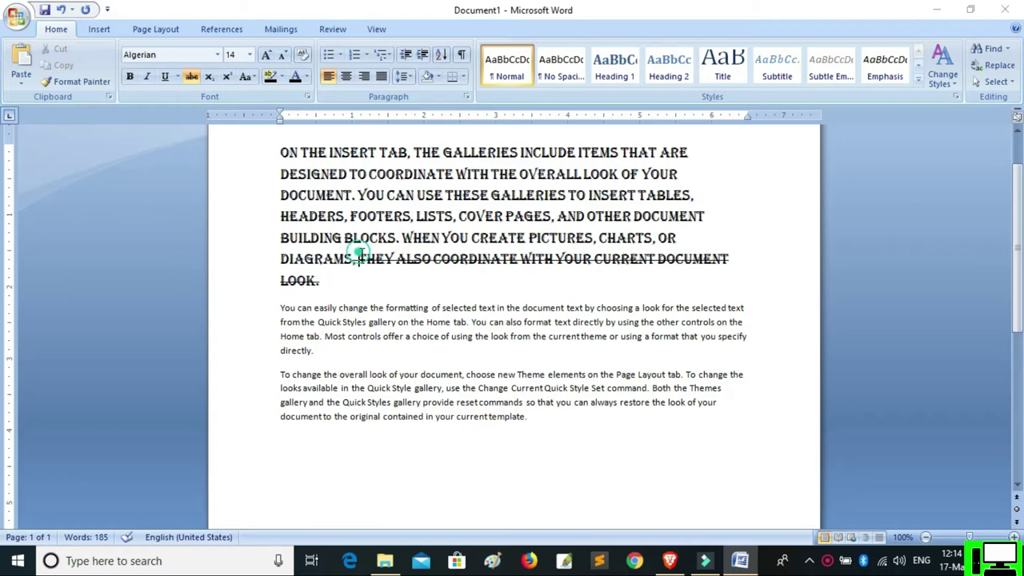
{"action": "left_click_drag", "start_coordinate": [358, 258], "coordinate": [329, 288]}
{"action": "left_click", "coordinate": [191, 76]}
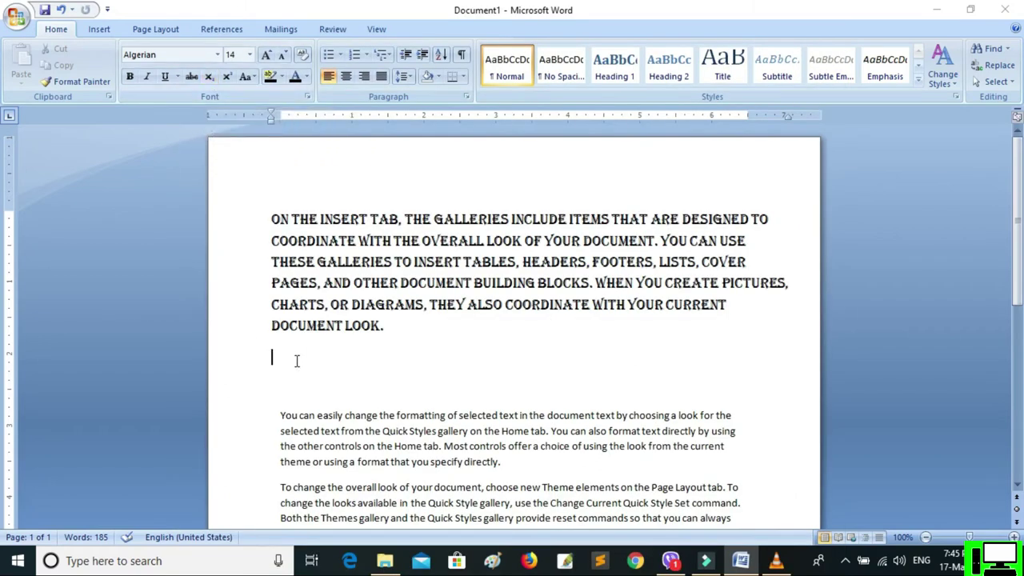
Step: Type H2O, subscript its 2, and enlarge it to 36 pt
{"action": "type", "text": "H2O"}
{"action": "left_click_drag", "start_coordinate": [335, 356], "coordinate": [258, 361]}
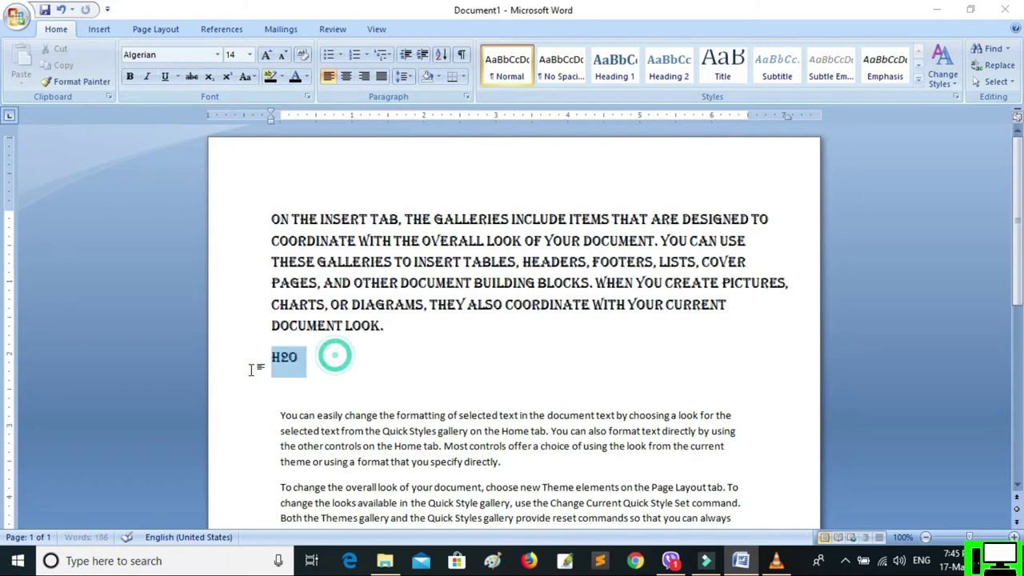
{"action": "left_click", "coordinate": [267, 54]}
{"action": "left_click", "coordinate": [267, 55]}
{"action": "left_click", "coordinate": [267, 55]}
{"action": "left_click", "coordinate": [292, 367]}
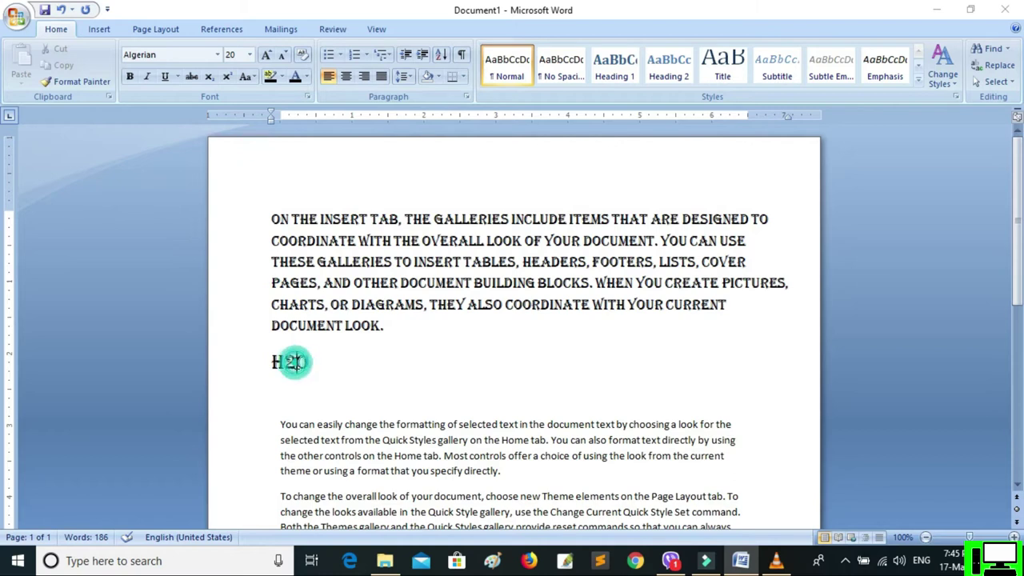
{"action": "left_click_drag", "start_coordinate": [297, 362], "coordinate": [284, 362]}
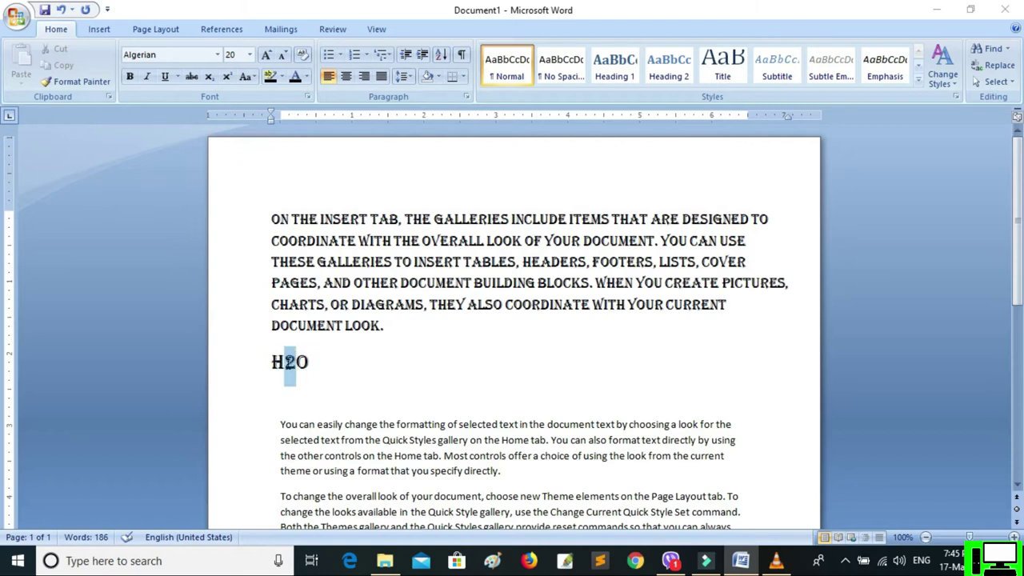
{"action": "left_click", "coordinate": [209, 76]}
{"action": "left_click", "coordinate": [313, 389]}
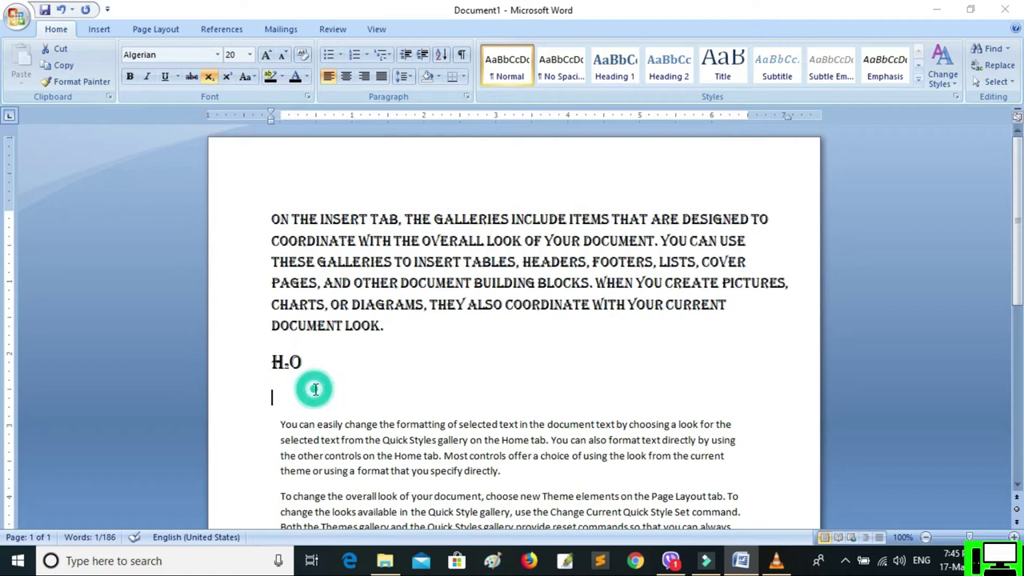
{"action": "left_click", "coordinate": [251, 359]}
{"action": "left_click", "coordinate": [268, 56]}
{"action": "left_click", "coordinate": [268, 56]}
{"action": "left_click", "coordinate": [268, 56]}
{"action": "left_click", "coordinate": [268, 56]}
{"action": "left_click", "coordinate": [269, 56]}
{"action": "left_click", "coordinate": [362, 405]}
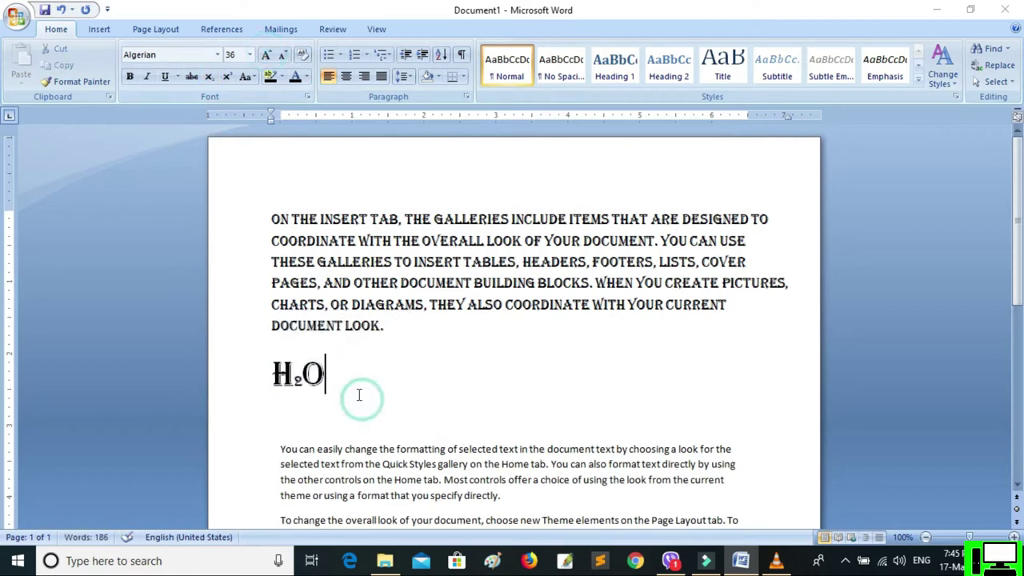
Step: Type H2SO4 after it with subscript 2 and 4, then start a new line
{"action": "type", "text": "  H2SO"}
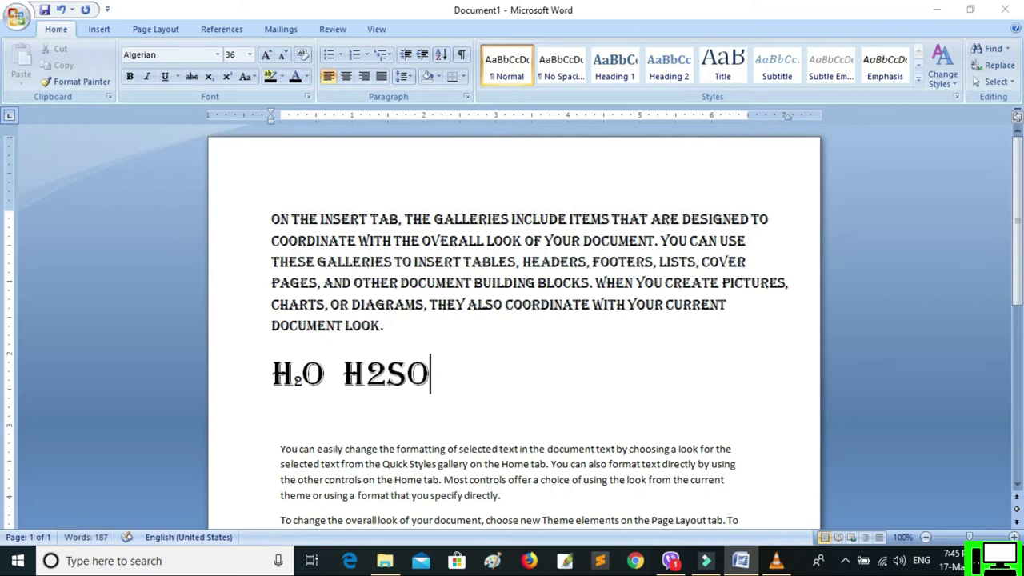
{"action": "type", "text": "4"}
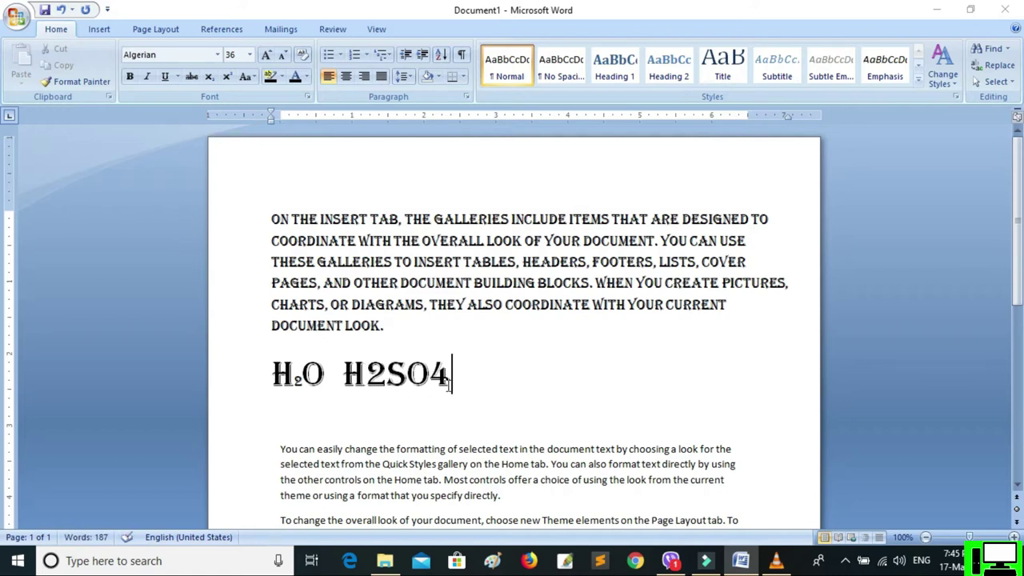
{"action": "left_click", "coordinate": [388, 374]}
{"action": "left_click_drag", "start_coordinate": [387, 374], "coordinate": [366, 376]}
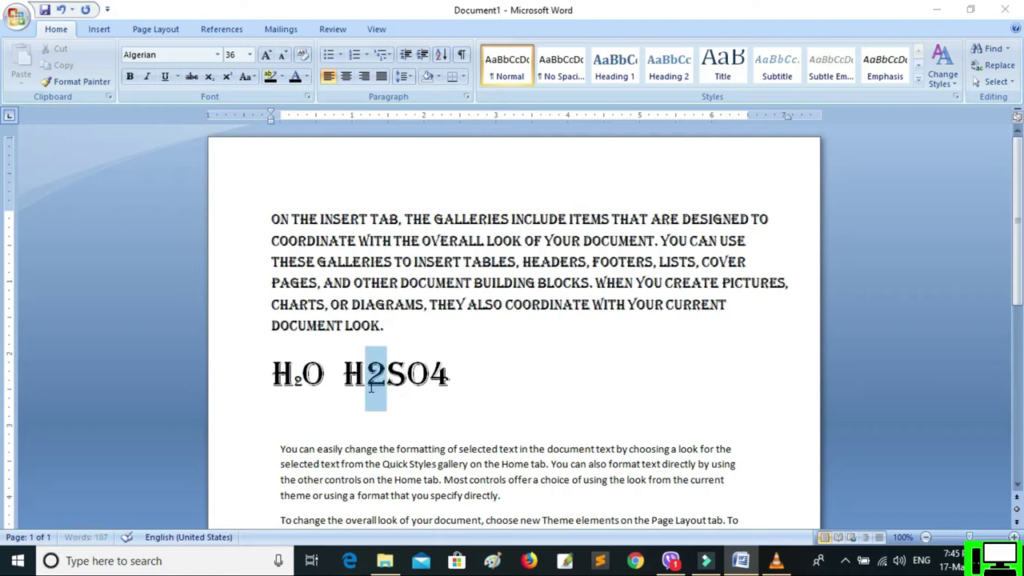
{"action": "left_click", "coordinate": [210, 77]}
{"action": "left_click_drag", "start_coordinate": [441, 383], "coordinate": [423, 384]}
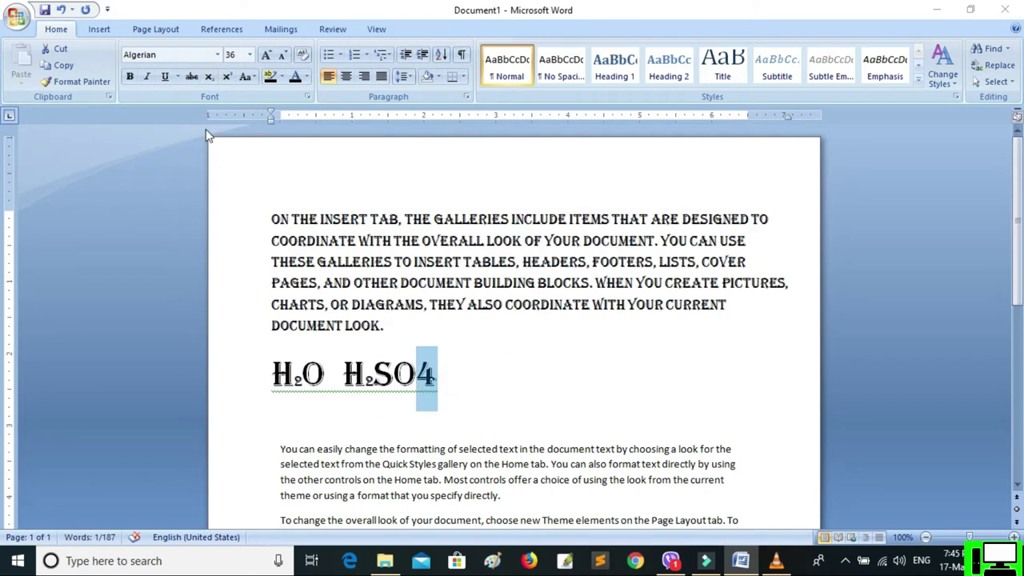
{"action": "left_click", "coordinate": [209, 76]}
{"action": "left_click", "coordinate": [454, 394]}
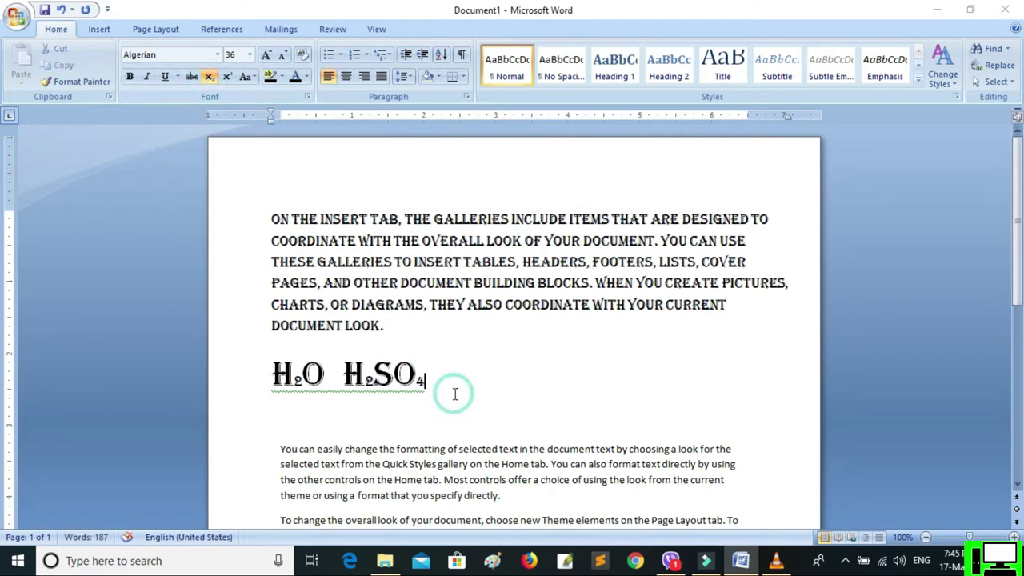
{"action": "key", "text": "Return"}
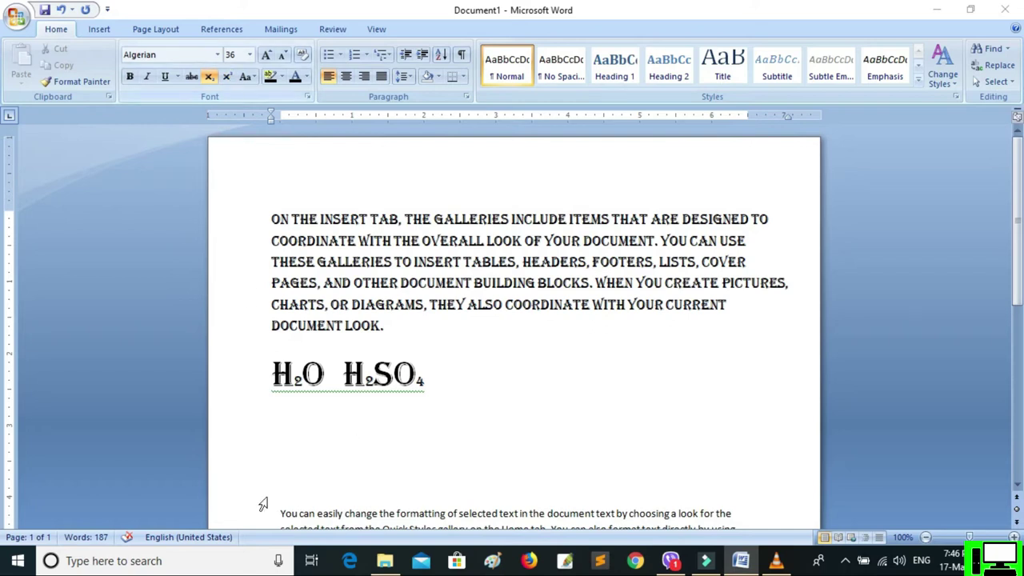
Step: Type 1ST with the ST suffix in superscript, then turn superscript off
{"action": "type", "text": "1st"}
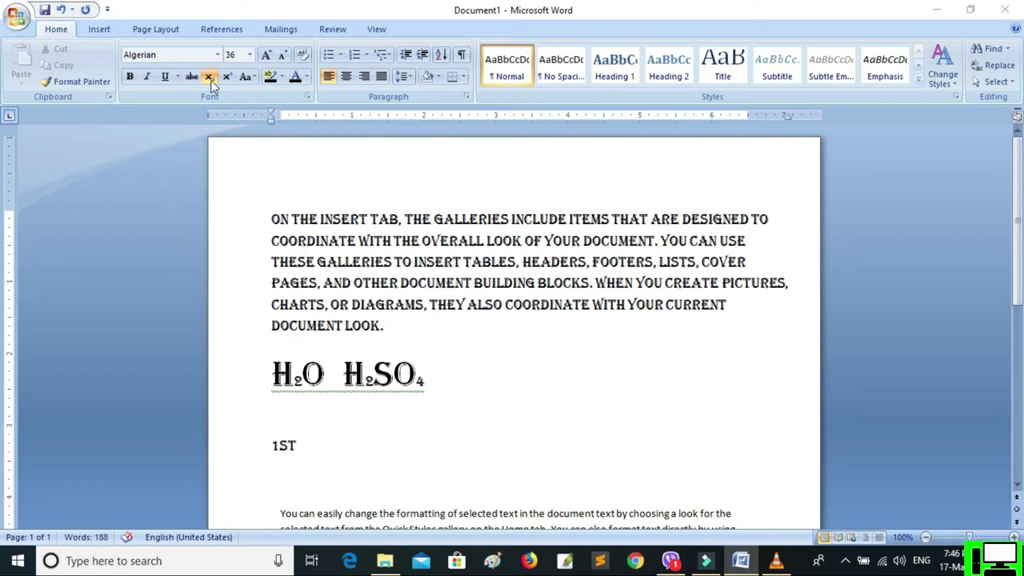
{"action": "left_click_drag", "start_coordinate": [308, 449], "coordinate": [280, 448]}
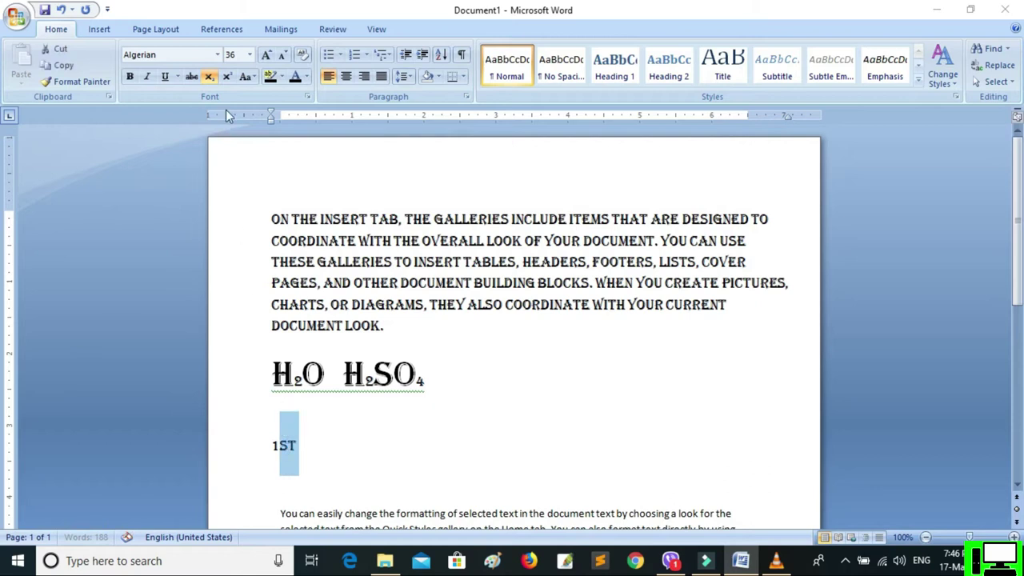
{"action": "left_click", "coordinate": [227, 76]}
{"action": "left_click", "coordinate": [328, 458]}
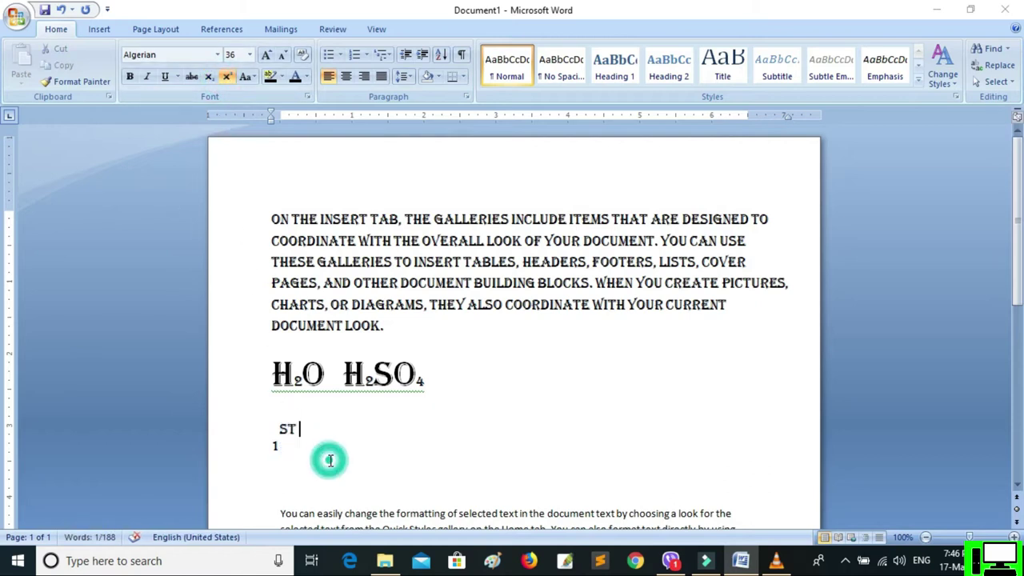
{"action": "left_click", "coordinate": [228, 77]}
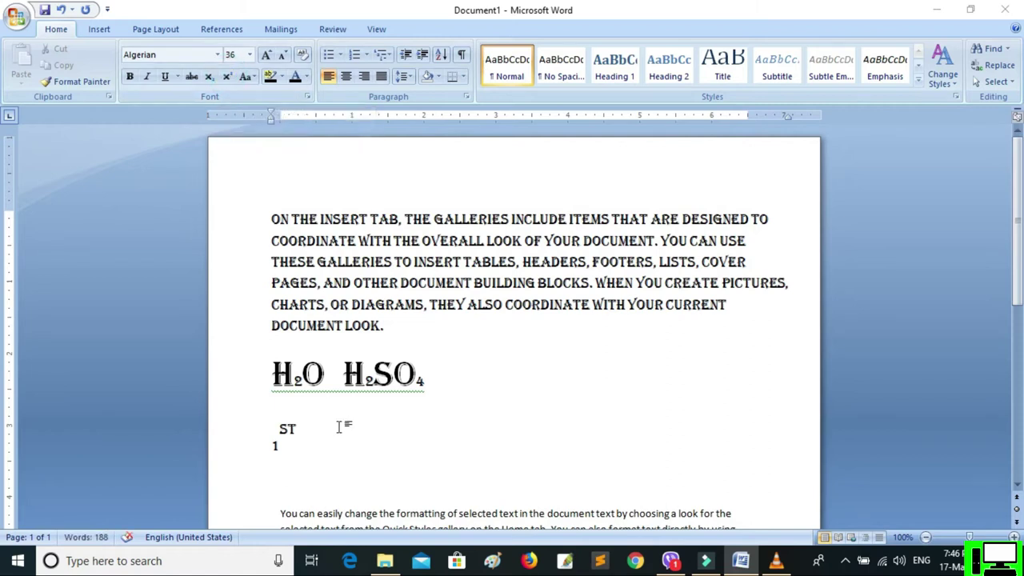
Step: Type 2ND and raise its ND suffix as superscript
{"action": "type", "text": "2ND"}
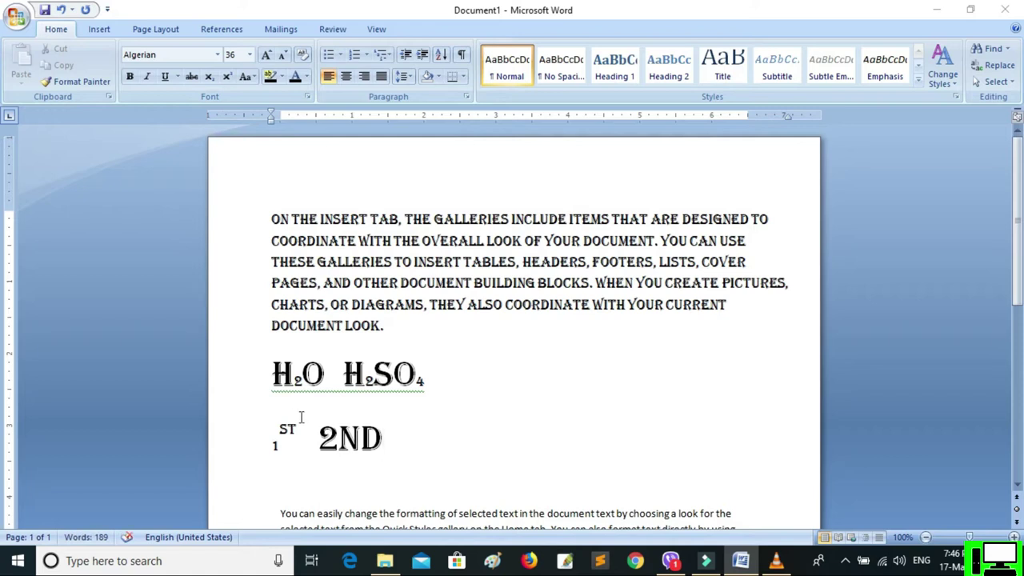
{"action": "left_click_drag", "start_coordinate": [411, 453], "coordinate": [342, 429]}
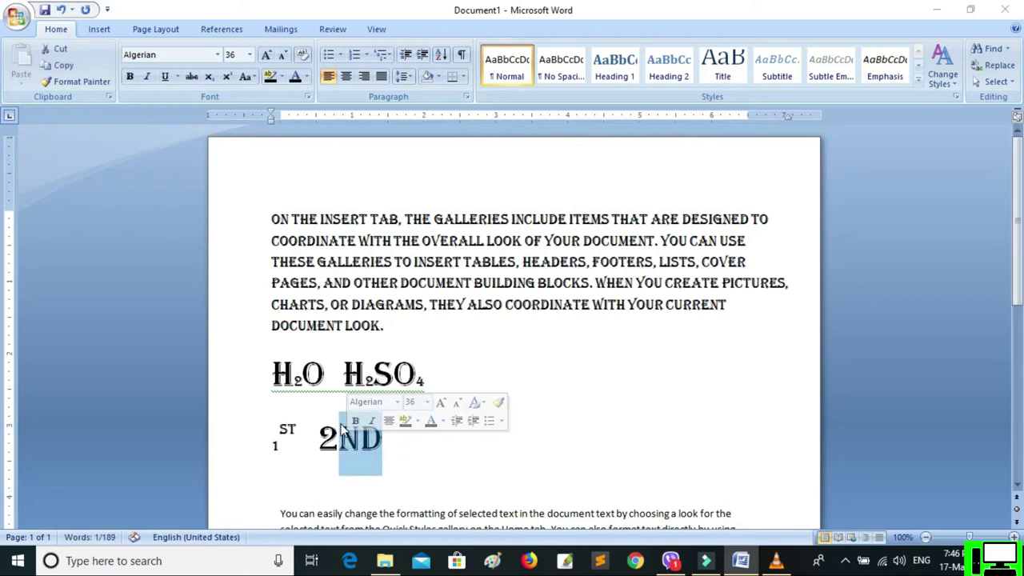
{"action": "left_click", "coordinate": [229, 78]}
{"action": "left_click", "coordinate": [374, 449]}
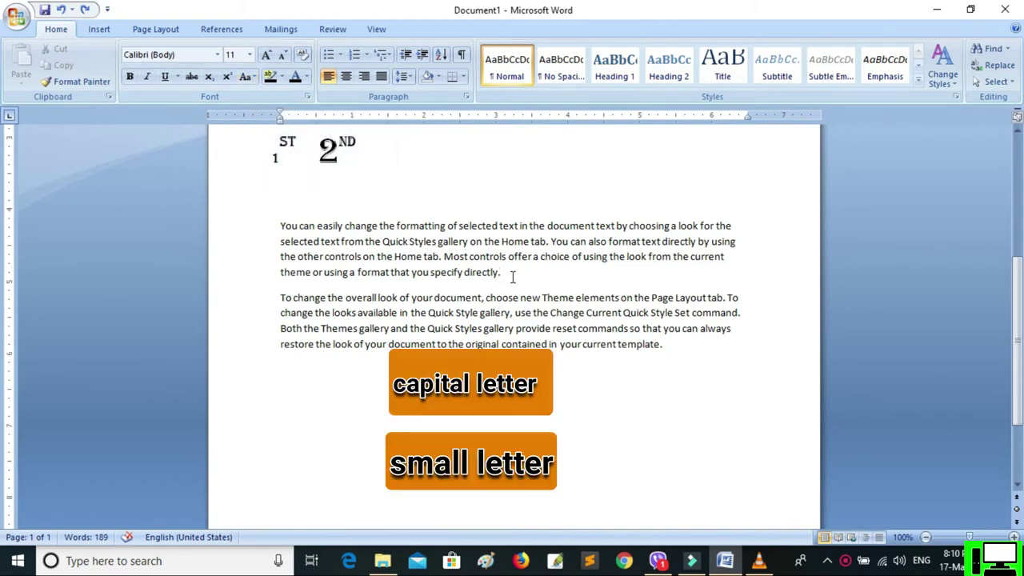
Step: Grow the 'You can easily change the formatting' paragraph to 14 pt and add a blank line after it
{"action": "left_click_drag", "start_coordinate": [513, 277], "coordinate": [274, 199]}
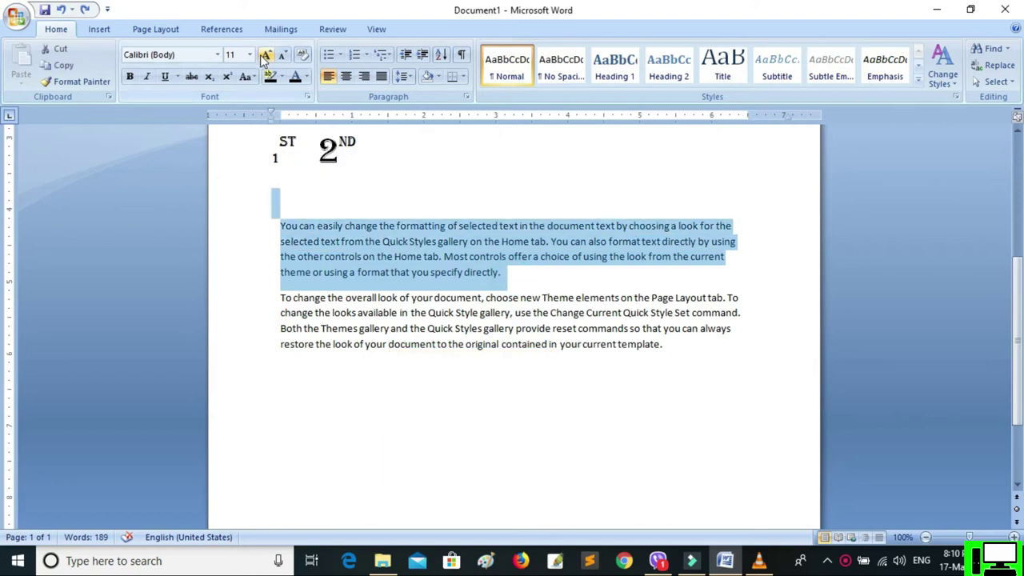
{"action": "left_click", "coordinate": [265, 56]}
{"action": "left_click", "coordinate": [265, 56]}
{"action": "left_click", "coordinate": [552, 315]}
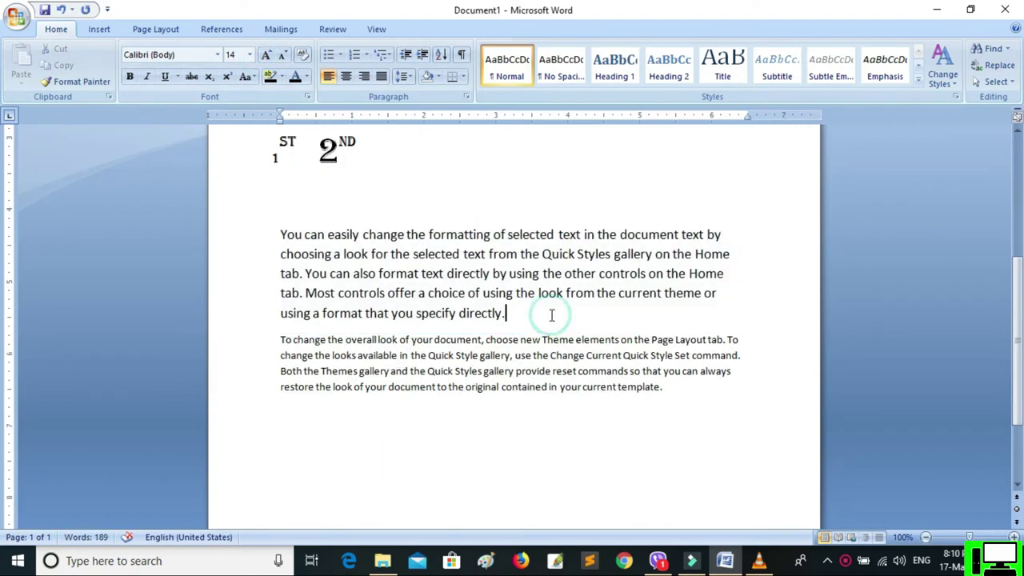
{"action": "key", "text": "Return"}
{"action": "key", "text": "Return"}
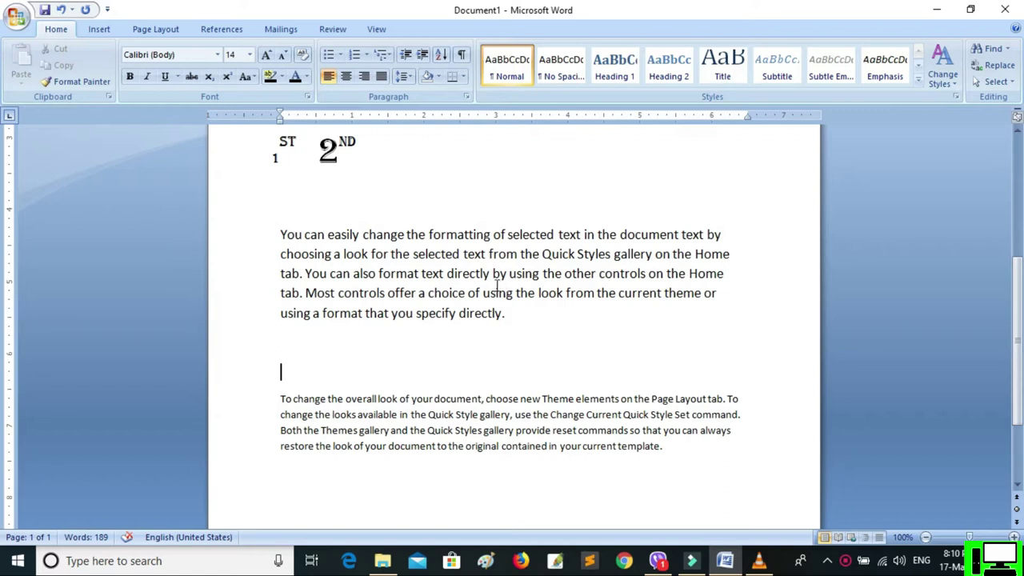
Step: Switch the paragraph to sentence case, lowercase, uppercase, then Capitalize Each Word
{"action": "triple_click", "coordinate": [444, 270]}
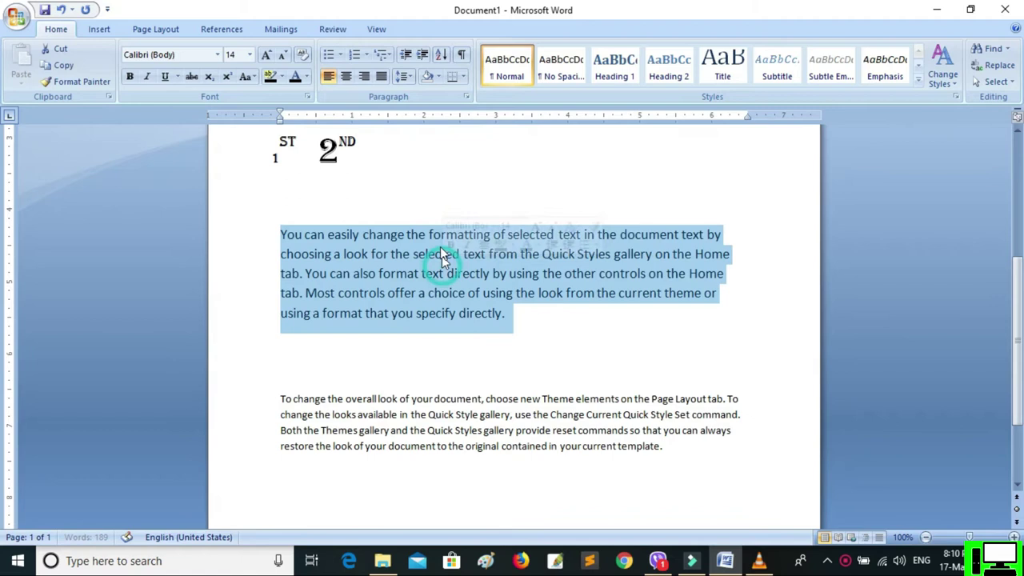
{"action": "left_click", "coordinate": [247, 76]}
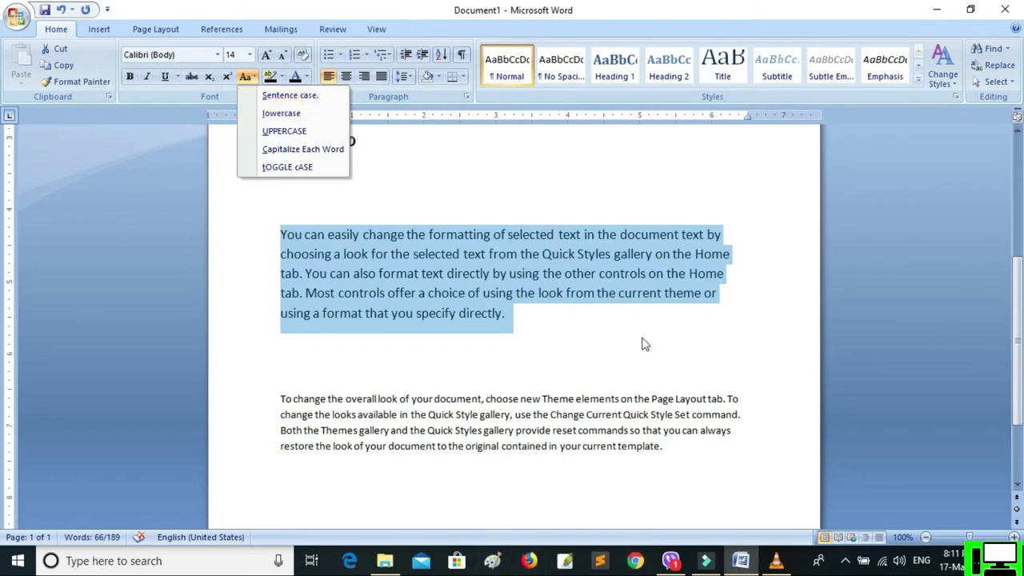
{"action": "left_click", "coordinate": [279, 96]}
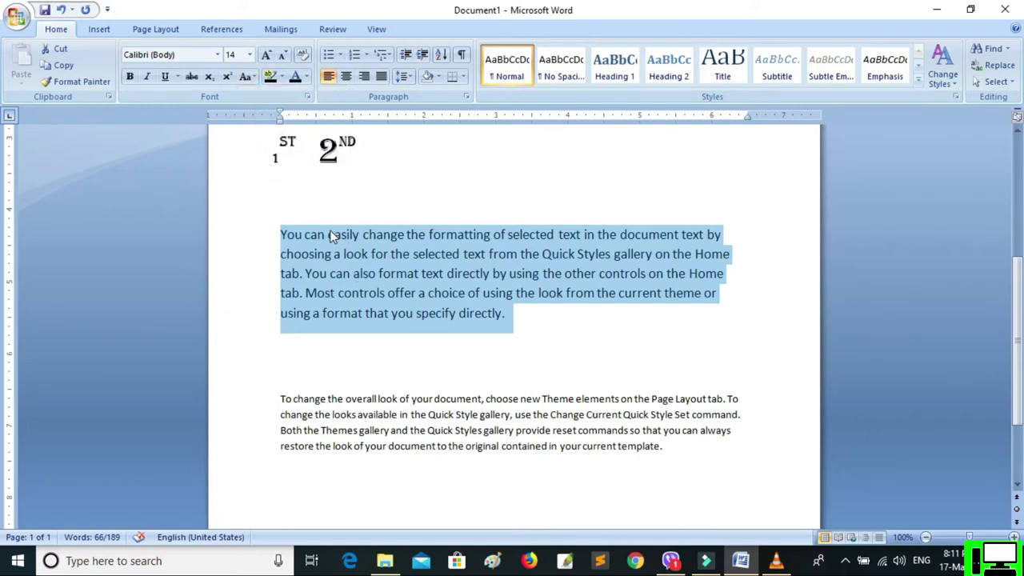
{"action": "left_click", "coordinate": [253, 78]}
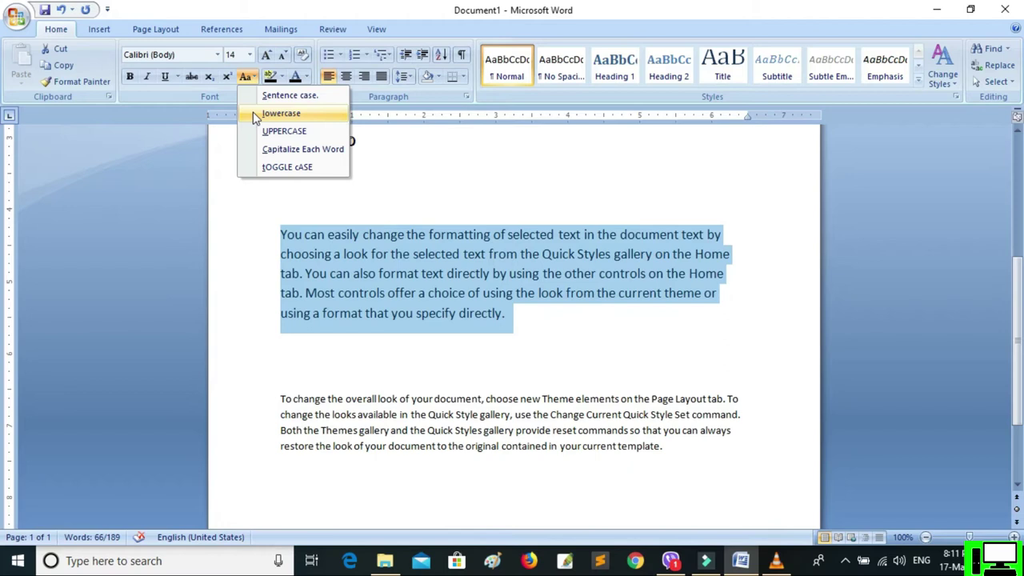
{"action": "left_click", "coordinate": [254, 117]}
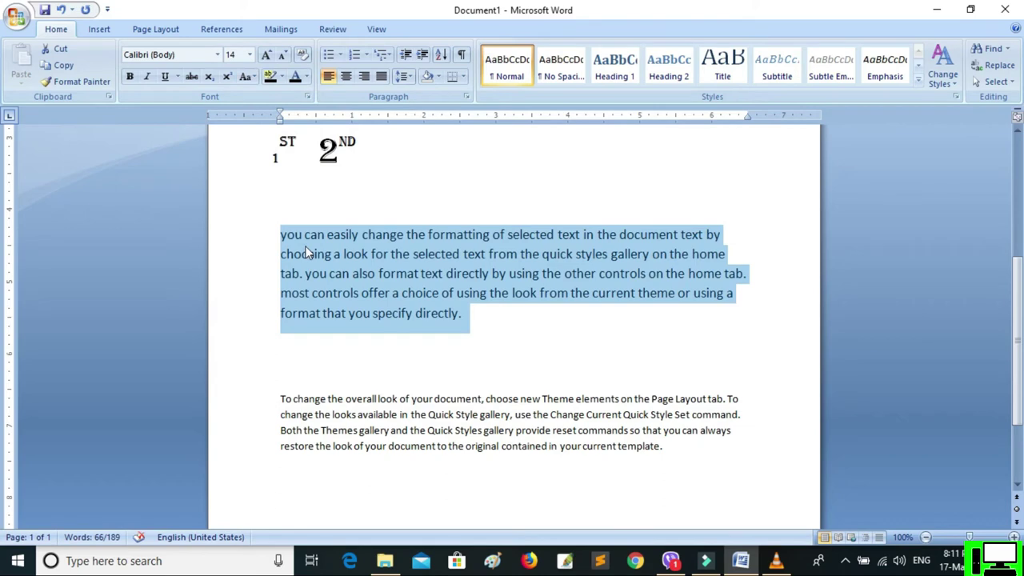
{"action": "left_click", "coordinate": [251, 79]}
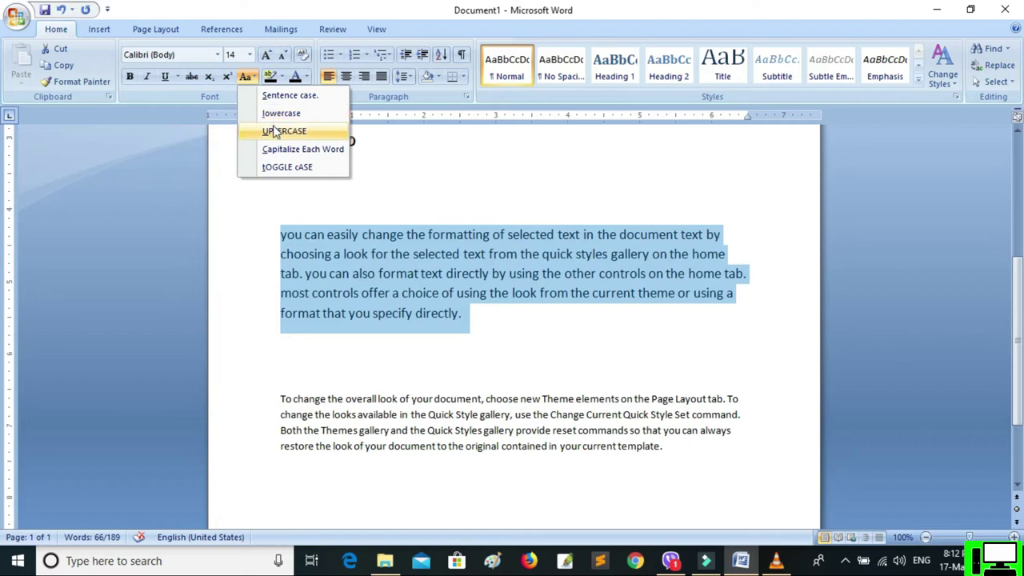
{"action": "left_click", "coordinate": [274, 131]}
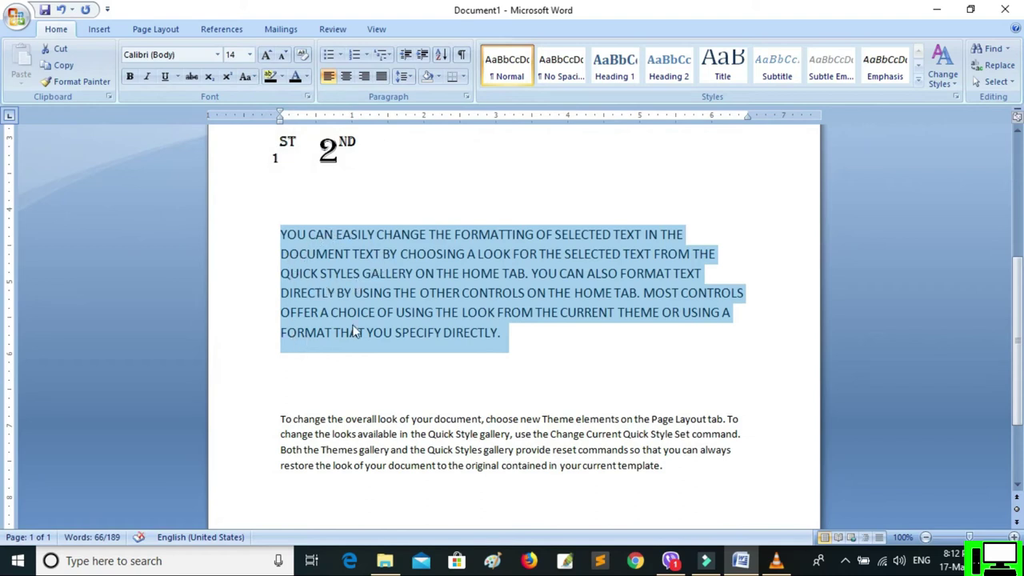
{"action": "left_click", "coordinate": [245, 76]}
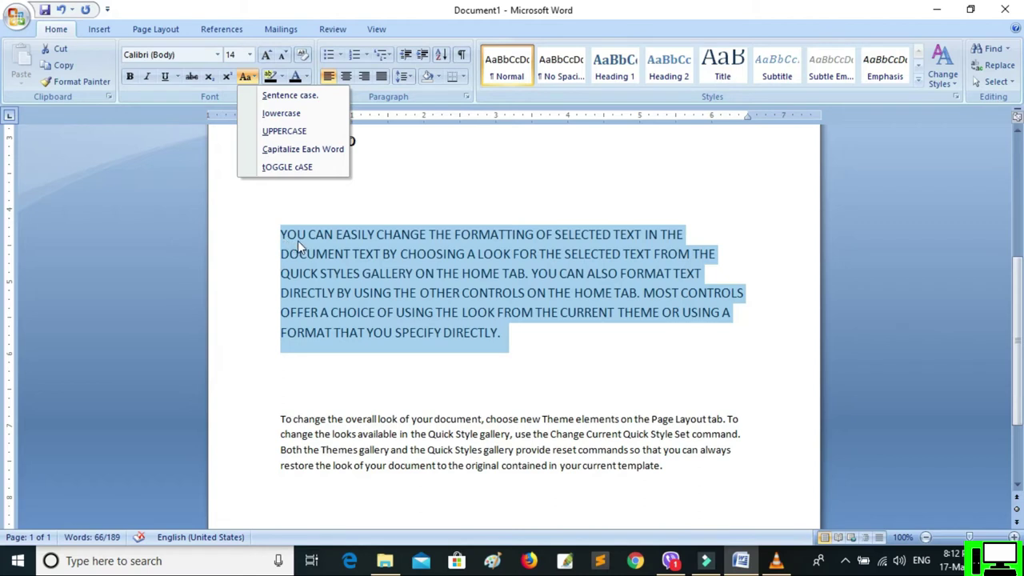
{"action": "left_click", "coordinate": [303, 149]}
Step: Reselect the paragraph and apply tOGGLE cASE to invert every letter
{"action": "left_click", "coordinate": [328, 340]}
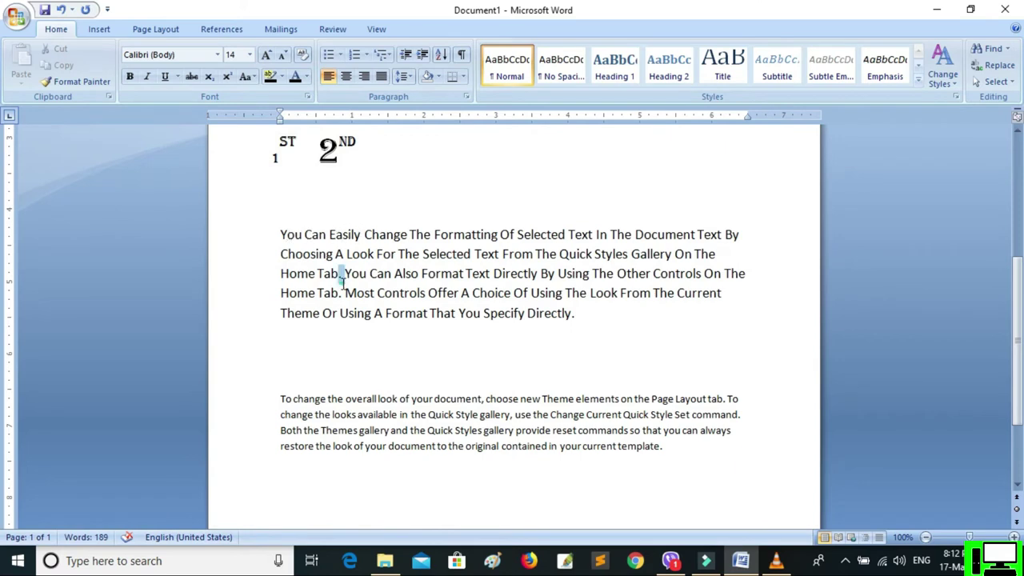
{"action": "triple_click", "coordinate": [340, 274]}
{"action": "left_click", "coordinate": [249, 77]}
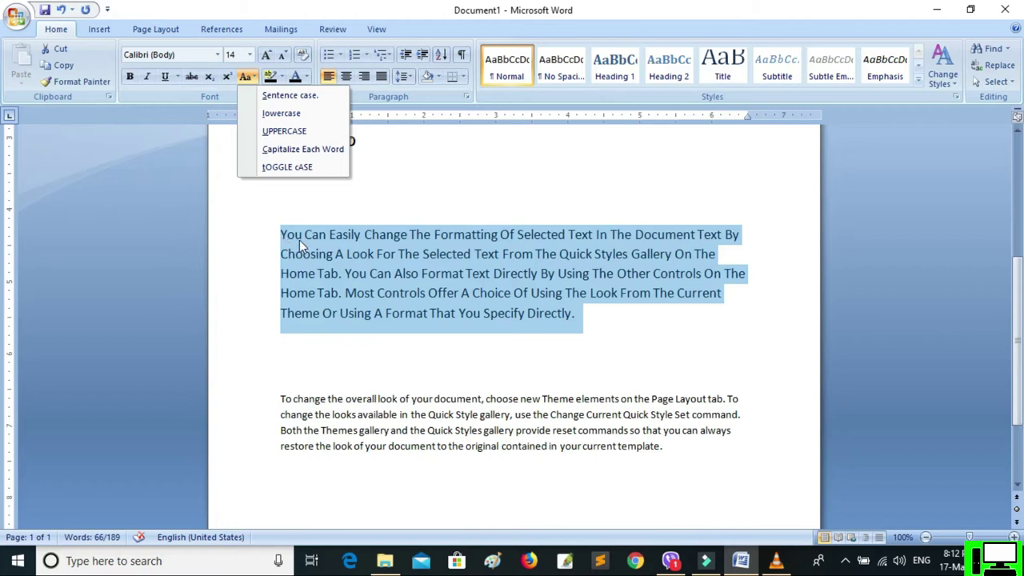
{"action": "left_click", "coordinate": [287, 166]}
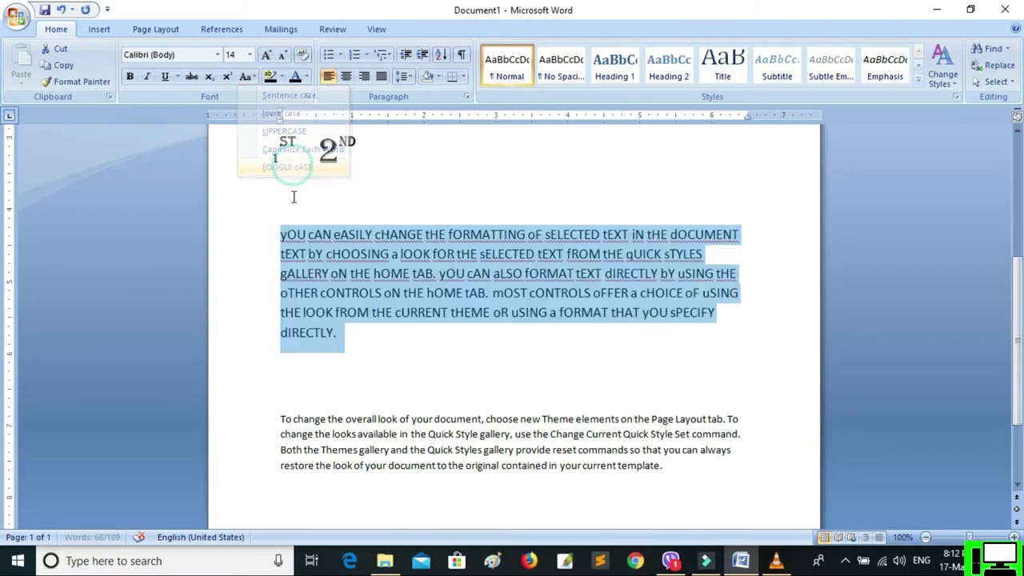
{"action": "left_click", "coordinate": [369, 342]}
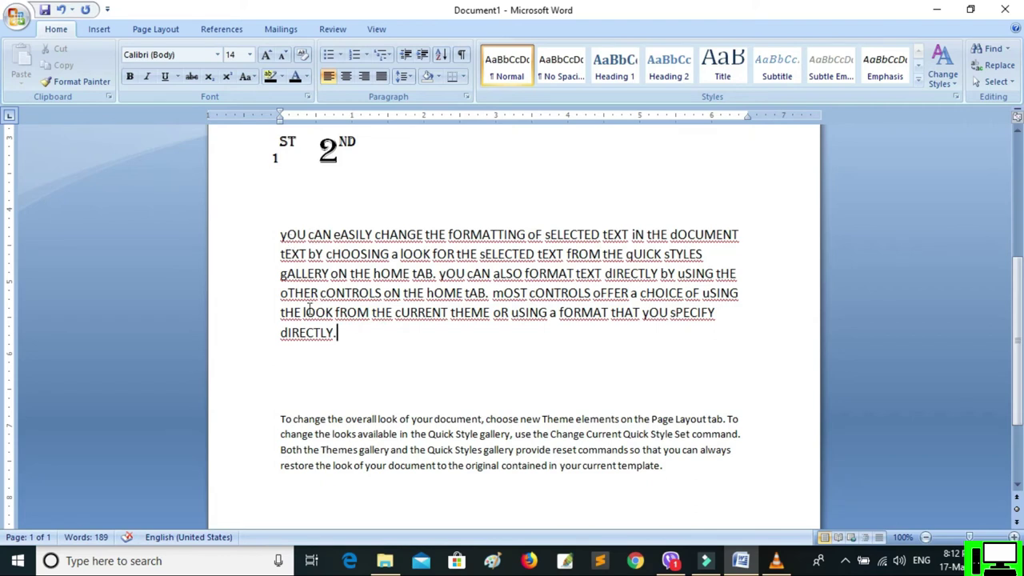
Step: Cycle the paragraph through uppercase, capitalized and toggled case, ending in sentence case
{"action": "triple_click", "coordinate": [354, 274]}
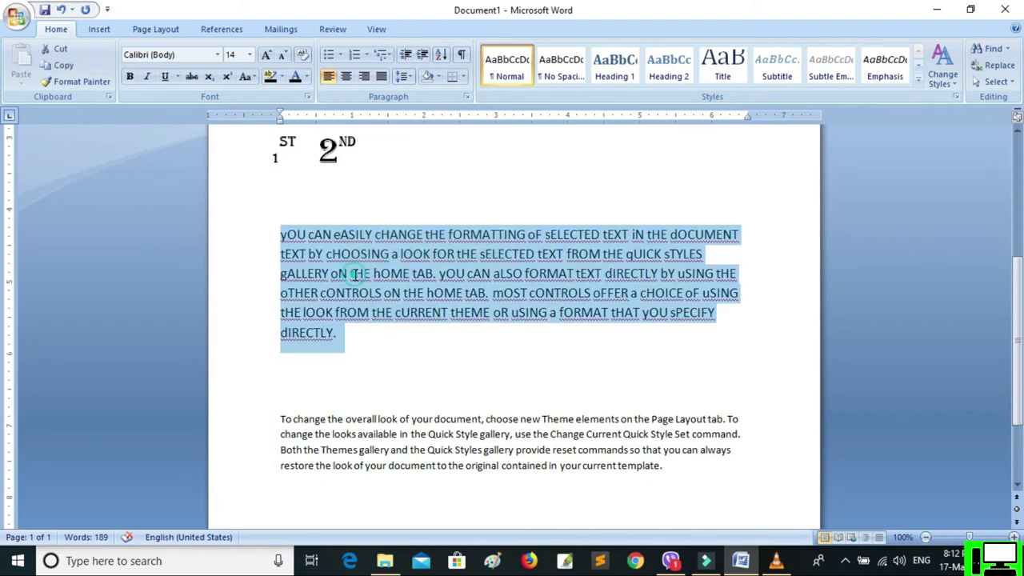
{"action": "left_click", "coordinate": [248, 76]}
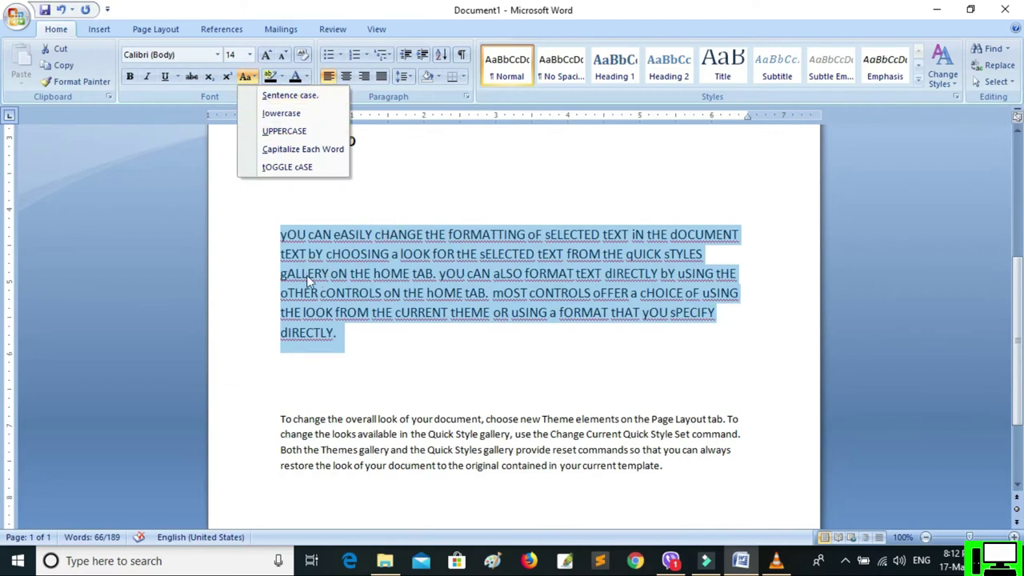
{"action": "left_click", "coordinate": [308, 132]}
{"action": "left_click", "coordinate": [250, 79]}
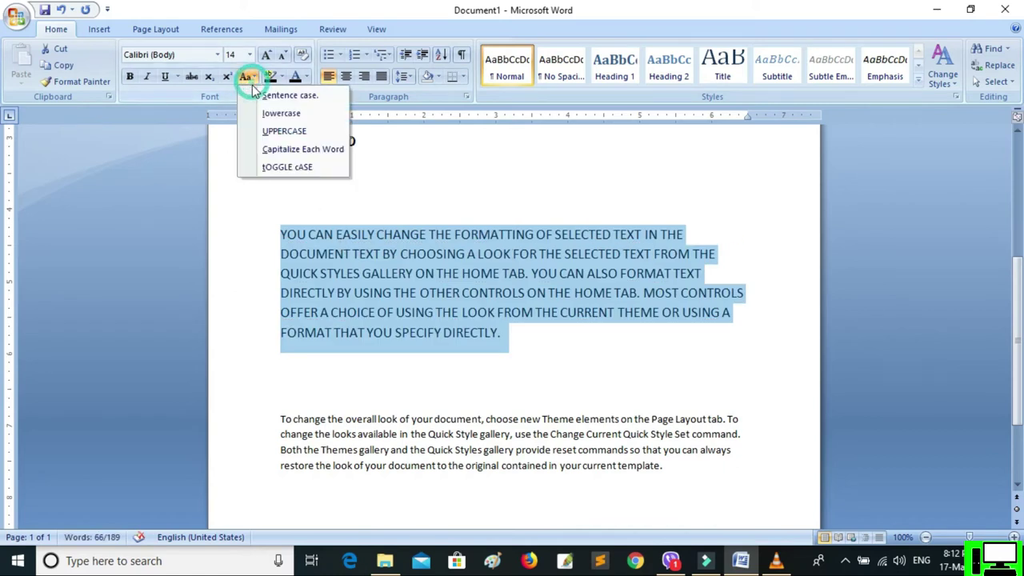
{"action": "left_click", "coordinate": [271, 150]}
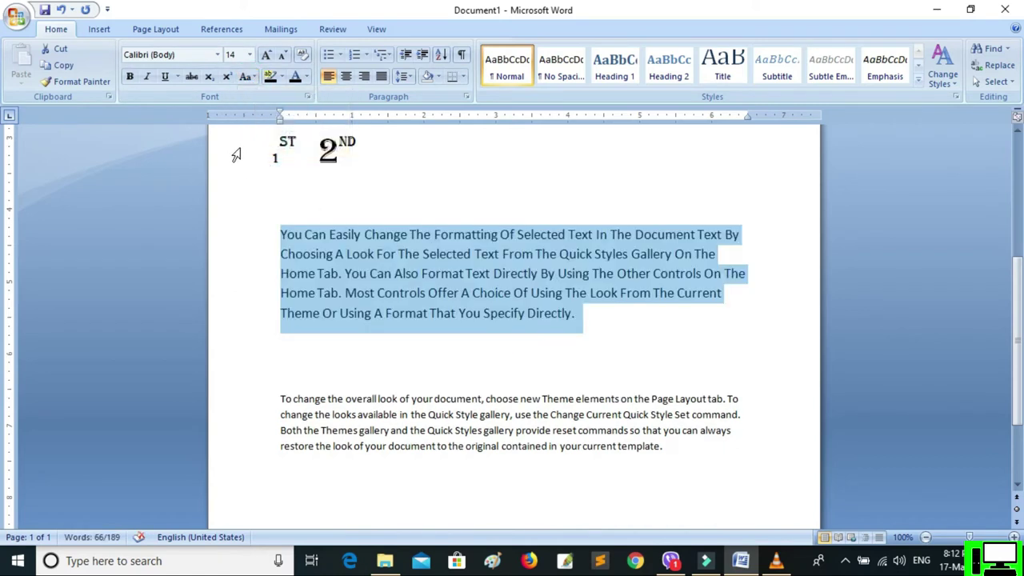
{"action": "left_click", "coordinate": [247, 77]}
{"action": "left_click", "coordinate": [284, 167]}
{"action": "left_click", "coordinate": [247, 77]}
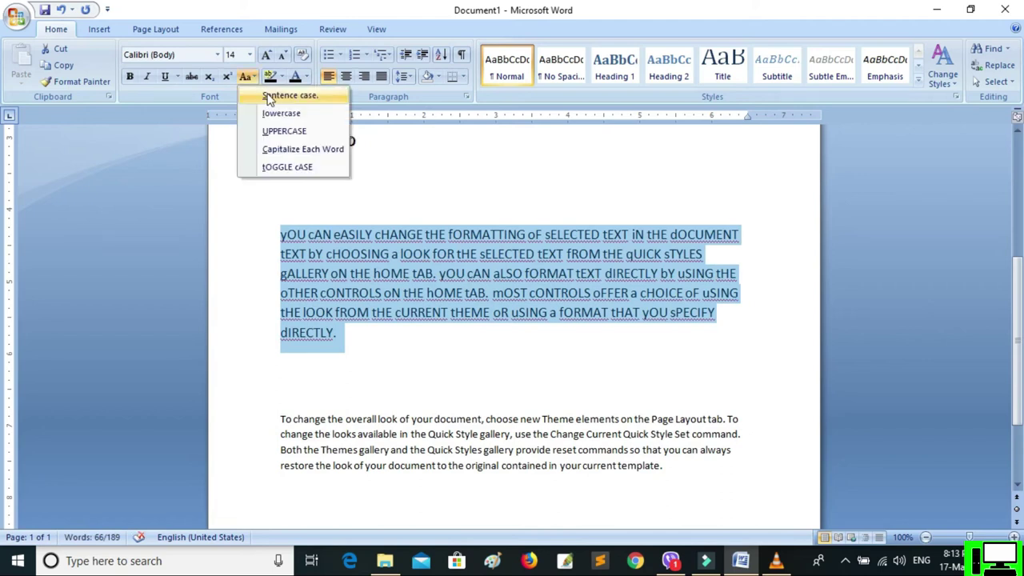
{"action": "left_click", "coordinate": [269, 96]}
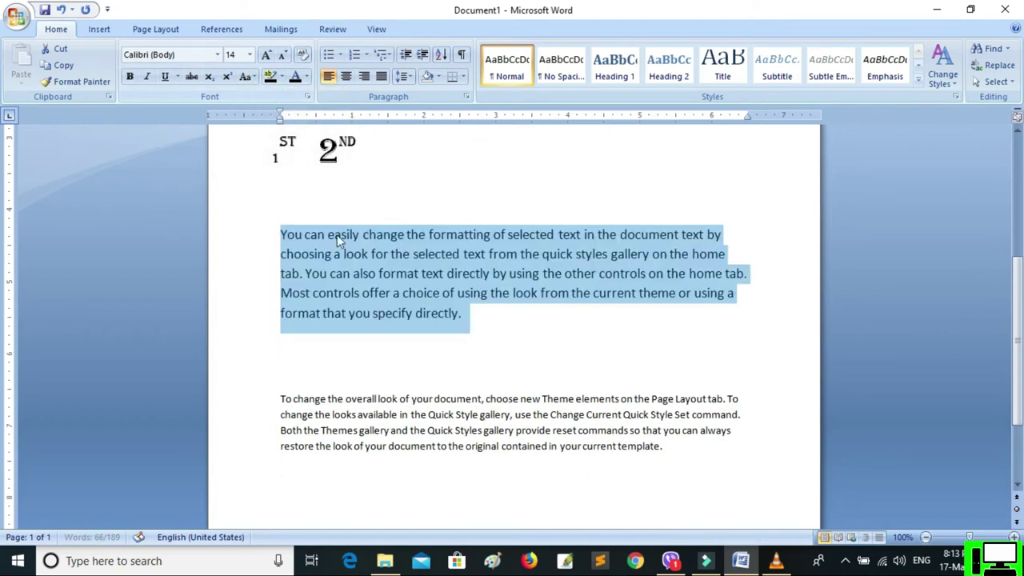
{"action": "left_click", "coordinate": [494, 330]}
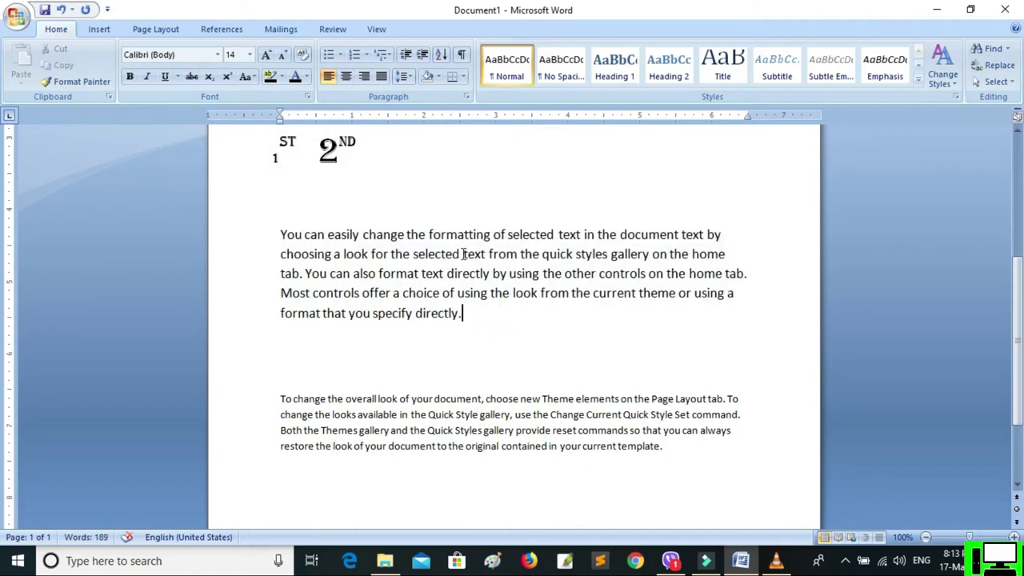
{"action": "left_click", "coordinate": [248, 76]}
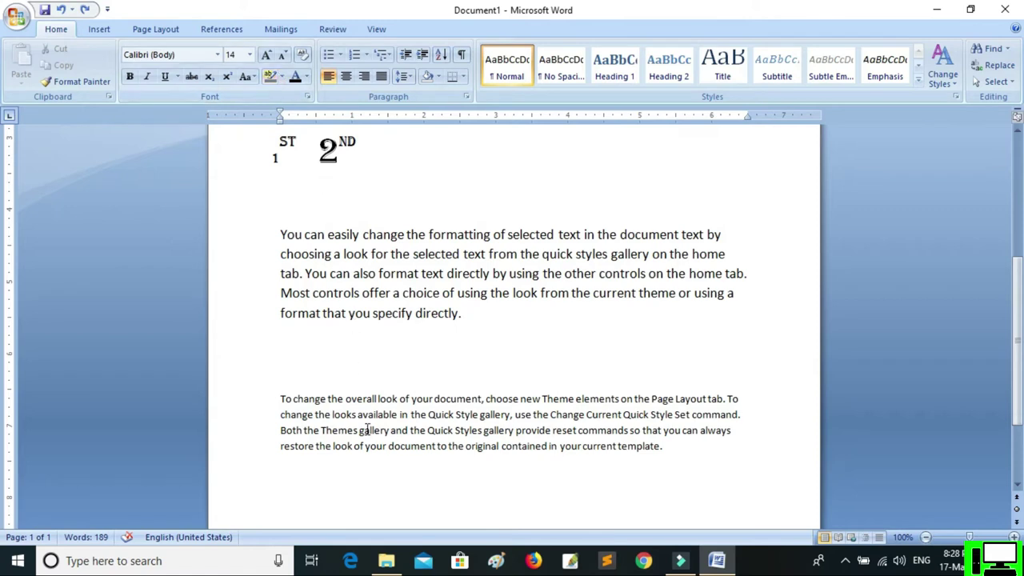
{"action": "triple_click", "coordinate": [379, 294]}
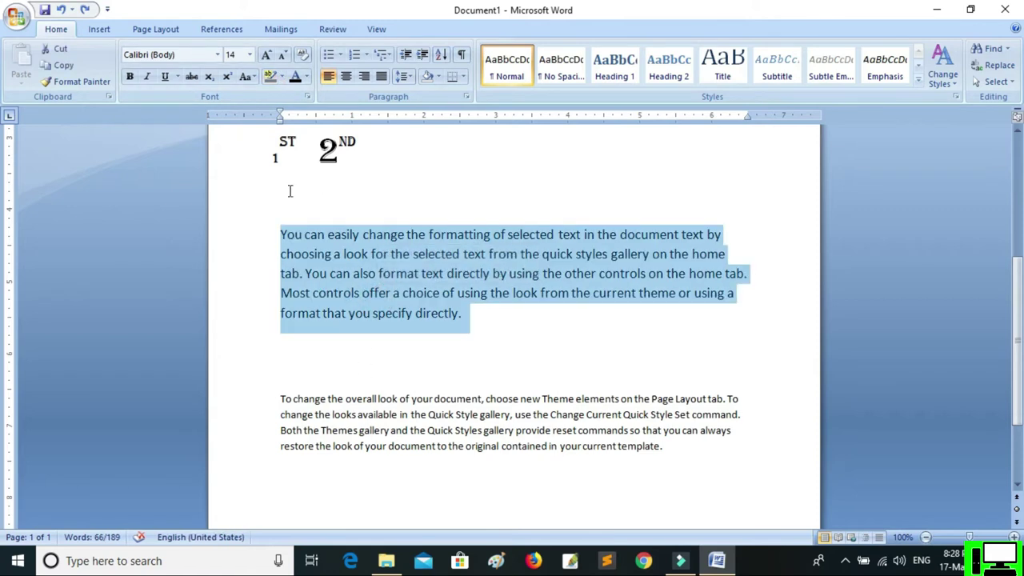
{"action": "left_click", "coordinate": [283, 77]}
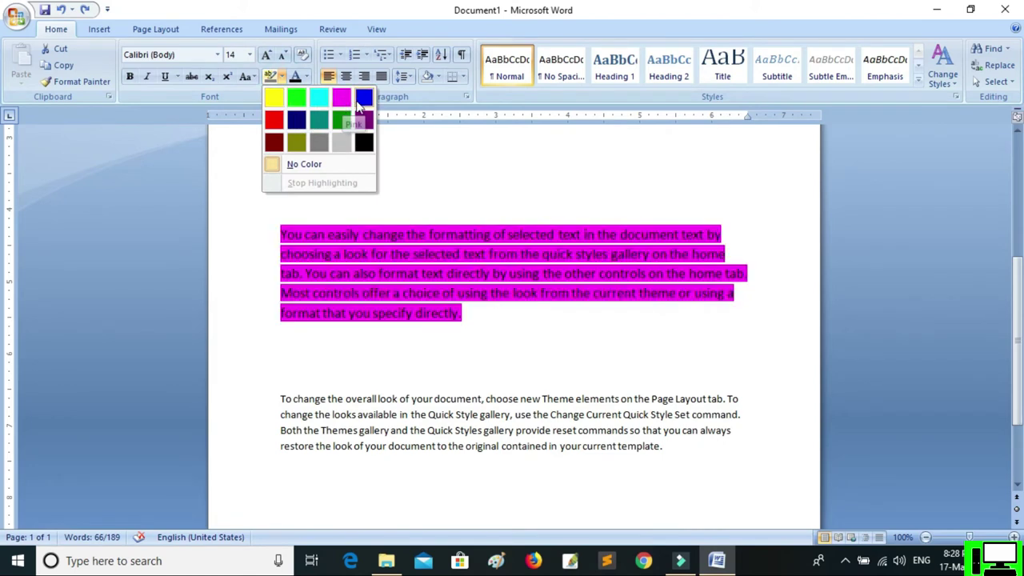
{"action": "left_click", "coordinate": [292, 164]}
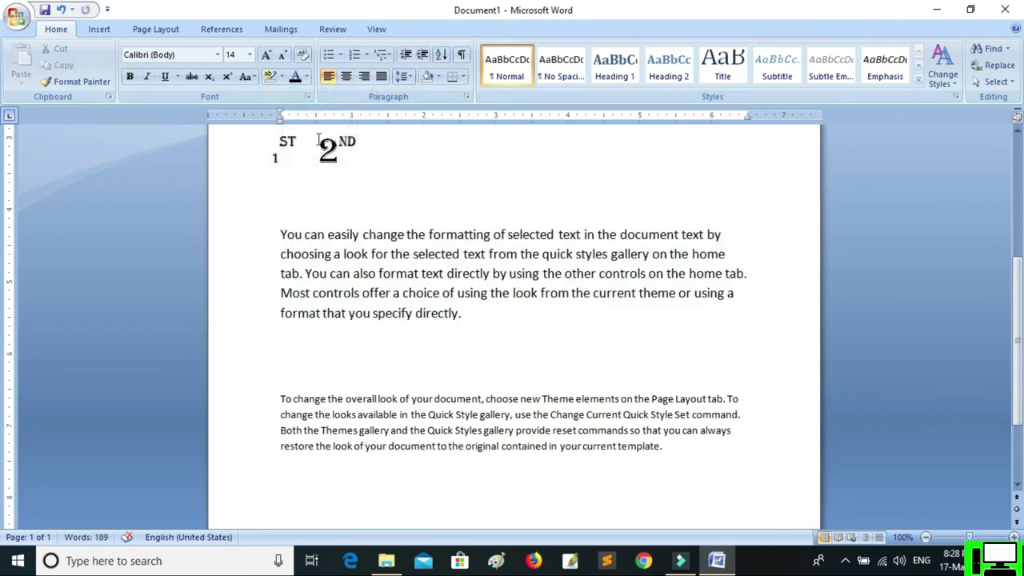
{"action": "double_click", "coordinate": [343, 275]}
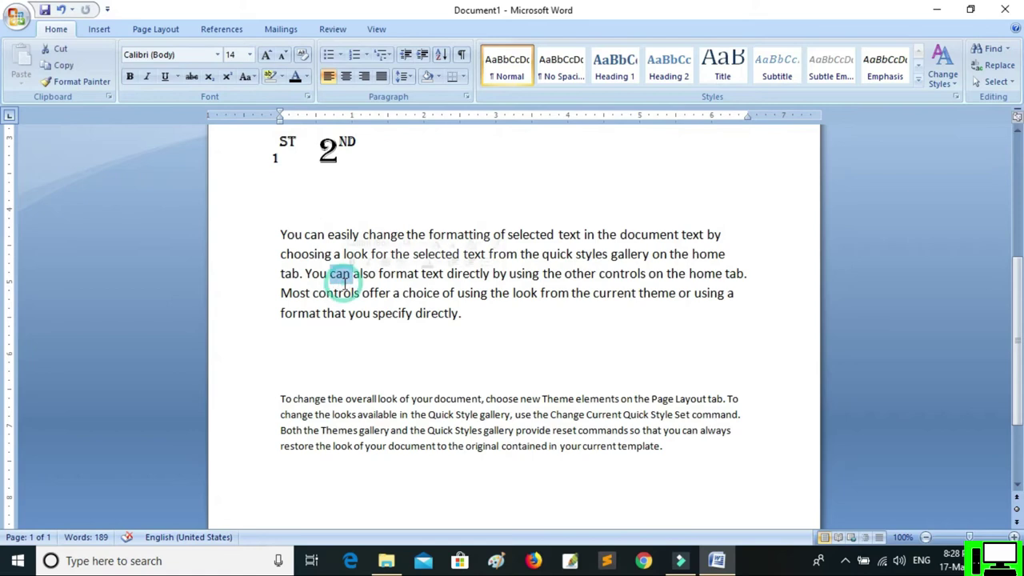
{"action": "triple_click", "coordinate": [343, 275]}
{"action": "double_click", "coordinate": [343, 275]}
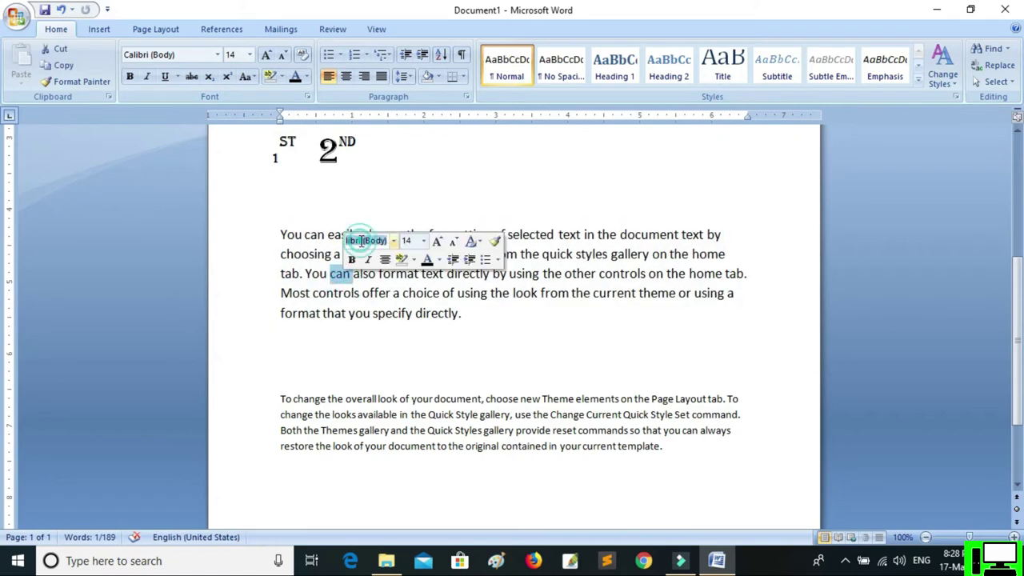
{"action": "triple_click", "coordinate": [303, 237]}
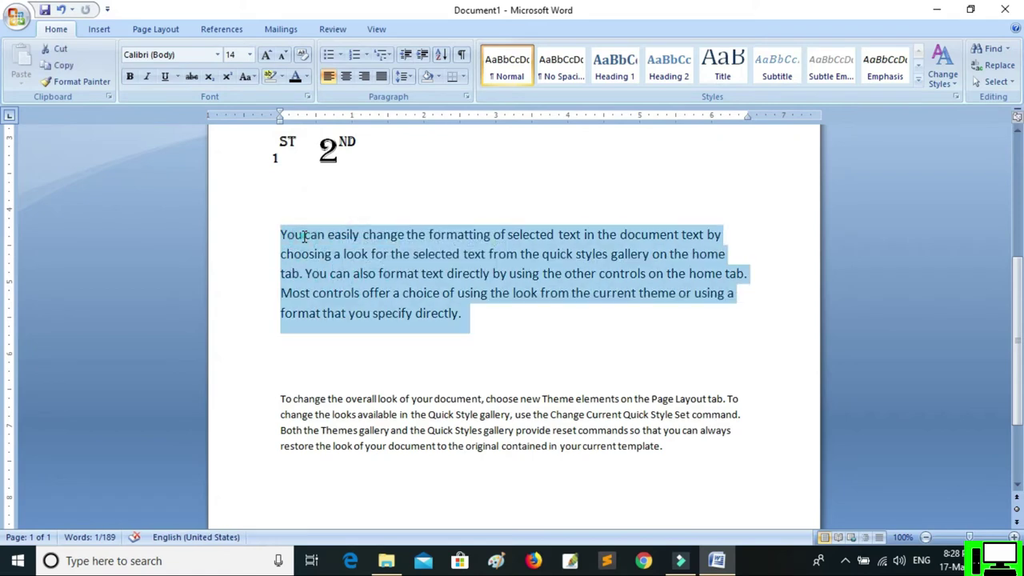
{"action": "left_click", "coordinate": [307, 77]}
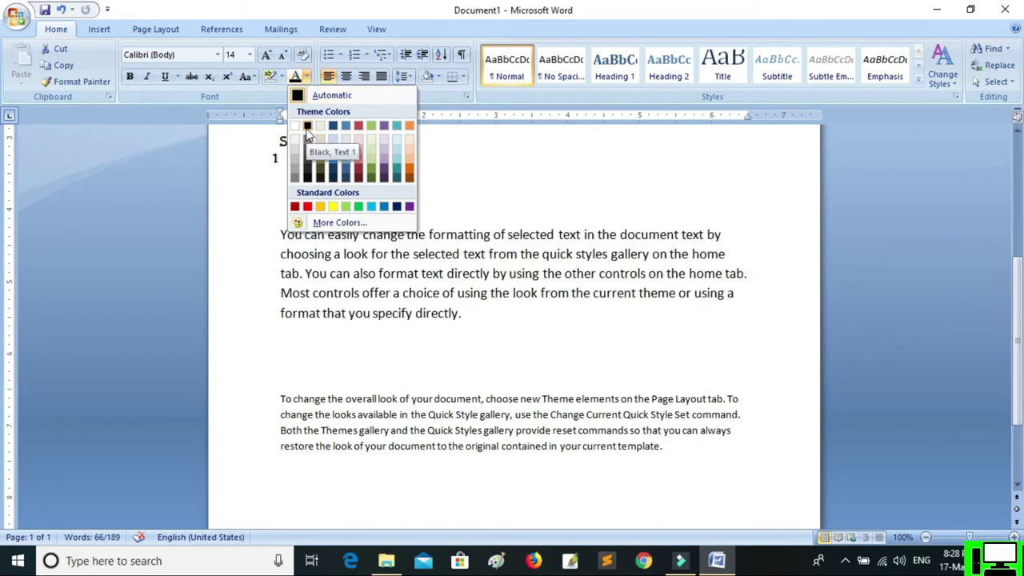
{"action": "left_click", "coordinate": [307, 130]}
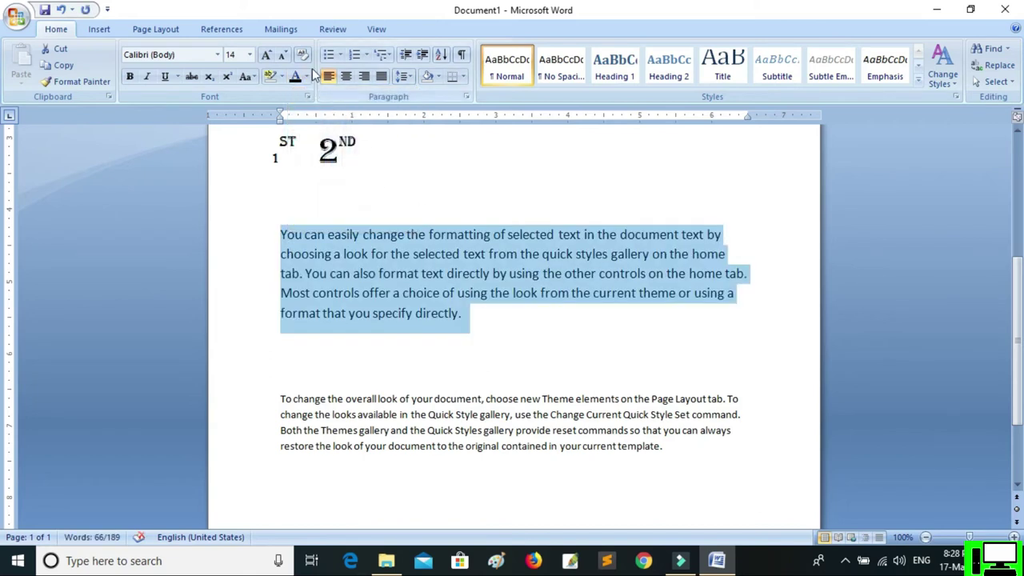
Step: Enlarge the first paragraph, colour it red, then clear all its formatting to plain Normal text
{"action": "left_click", "coordinate": [511, 332]}
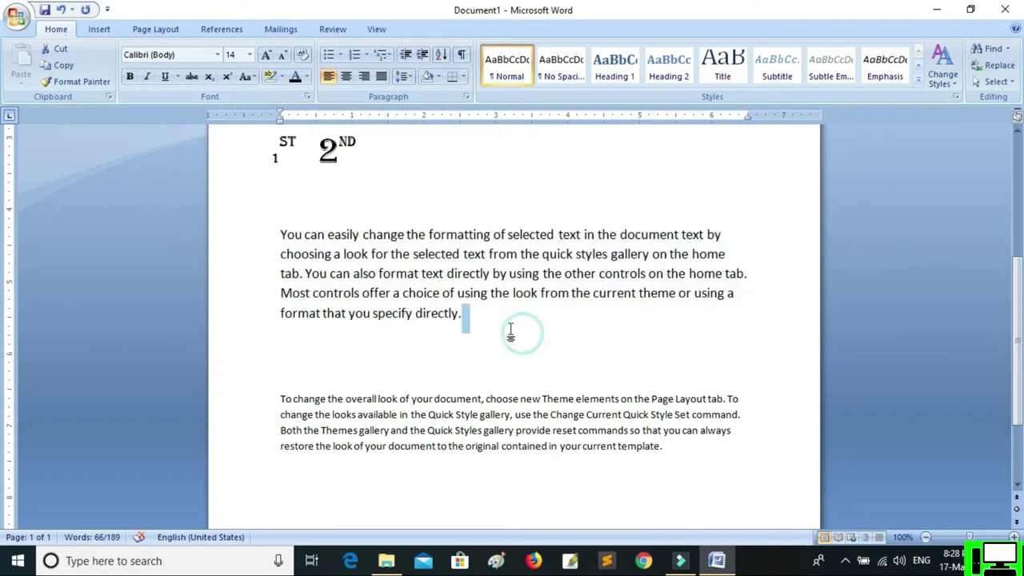
{"action": "left_click_drag", "start_coordinate": [501, 328], "coordinate": [274, 200]}
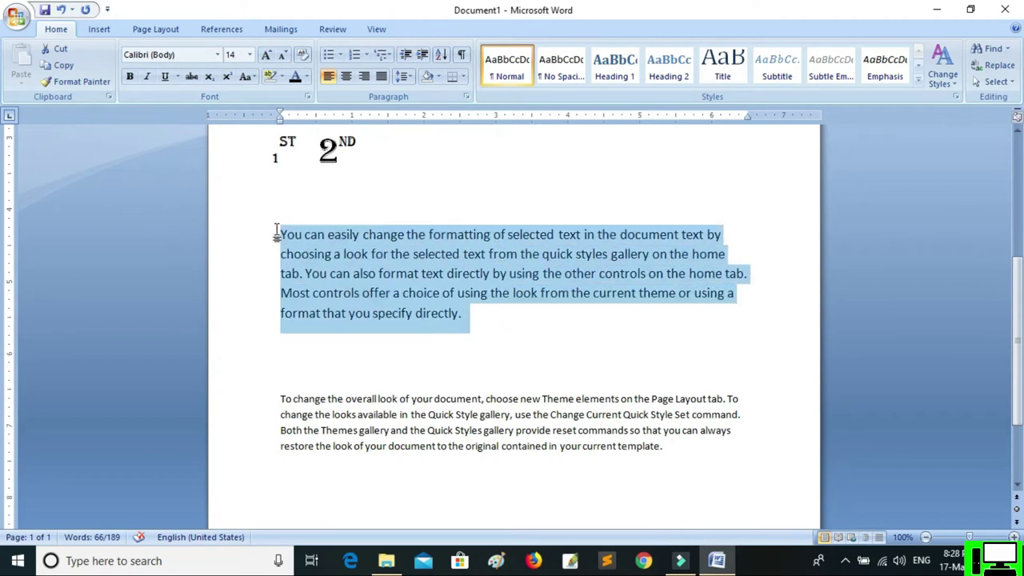
{"action": "left_click", "coordinate": [267, 55]}
{"action": "left_click", "coordinate": [267, 55]}
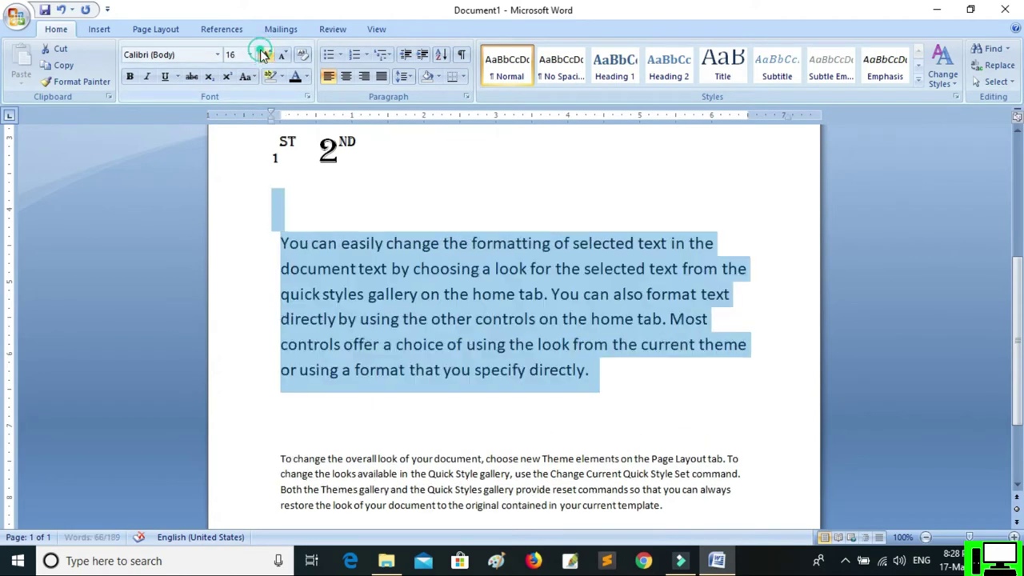
{"action": "left_click", "coordinate": [308, 207]}
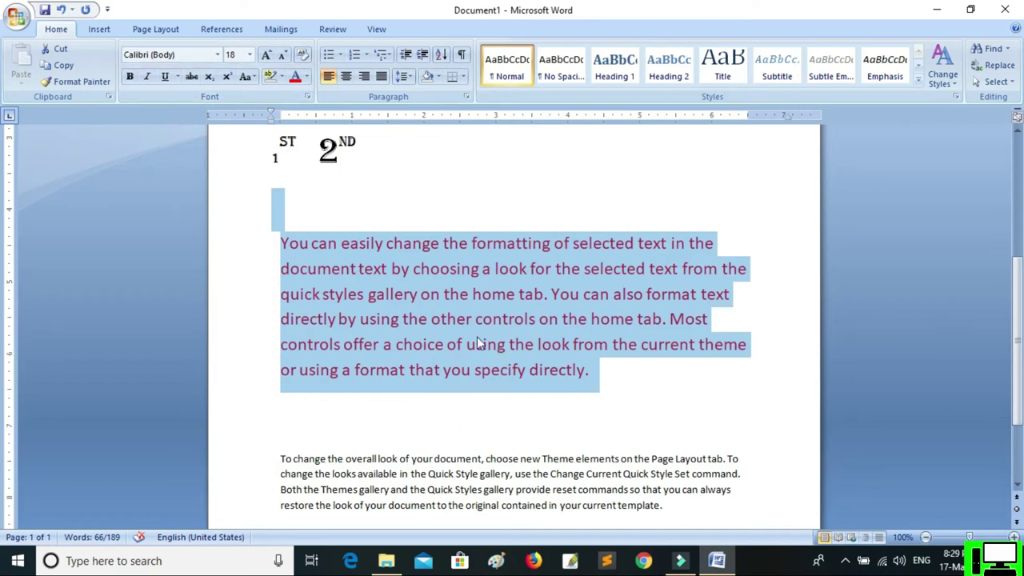
{"action": "left_click", "coordinate": [309, 56]}
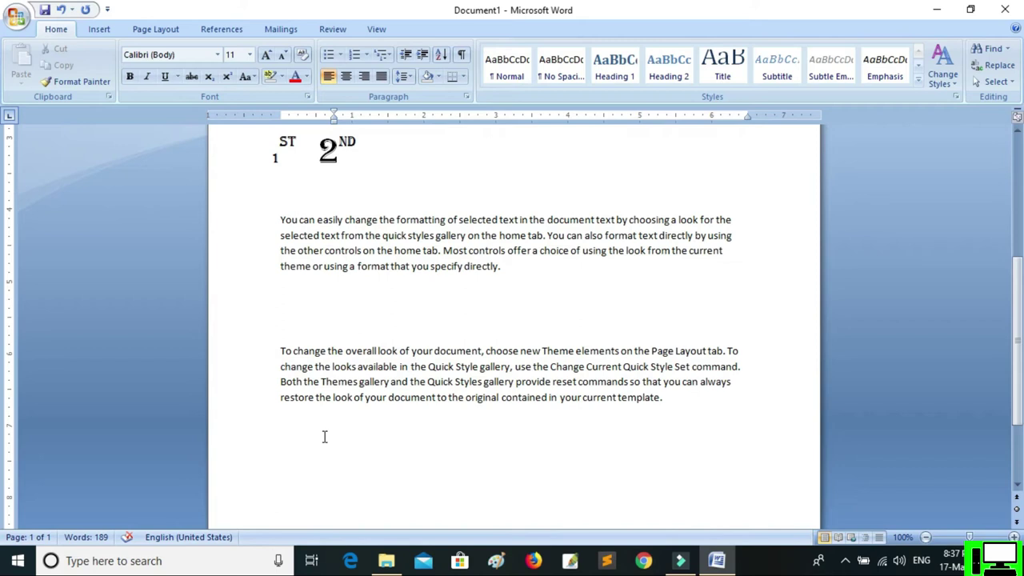
Step: Type the items Computer, laptop, mouse and keyboard on separate lines
{"action": "type", "text": "Computer"}
{"action": "key", "text": "Return"}
{"action": "type", "text": "laptop"}
{"action": "key", "text": "Return"}
{"action": "type", "text": "mou"}
{"action": "key", "text": "BackSpace"}
{"action": "key", "text": "BackSpace"}
{"action": "type", "text": "ouse"}
{"action": "key", "text": "Return"}
{"action": "type", "text": "keyboard"}
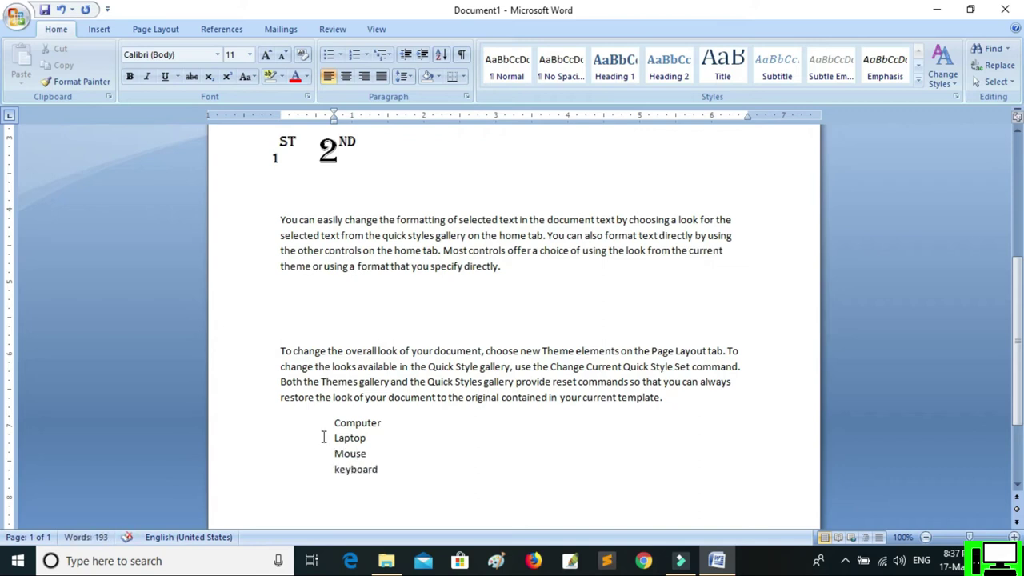
{"action": "left_click", "coordinate": [459, 496]}
Step: Mark the four list items with arrow bullets
{"action": "left_click_drag", "start_coordinate": [380, 477], "coordinate": [312, 424]}
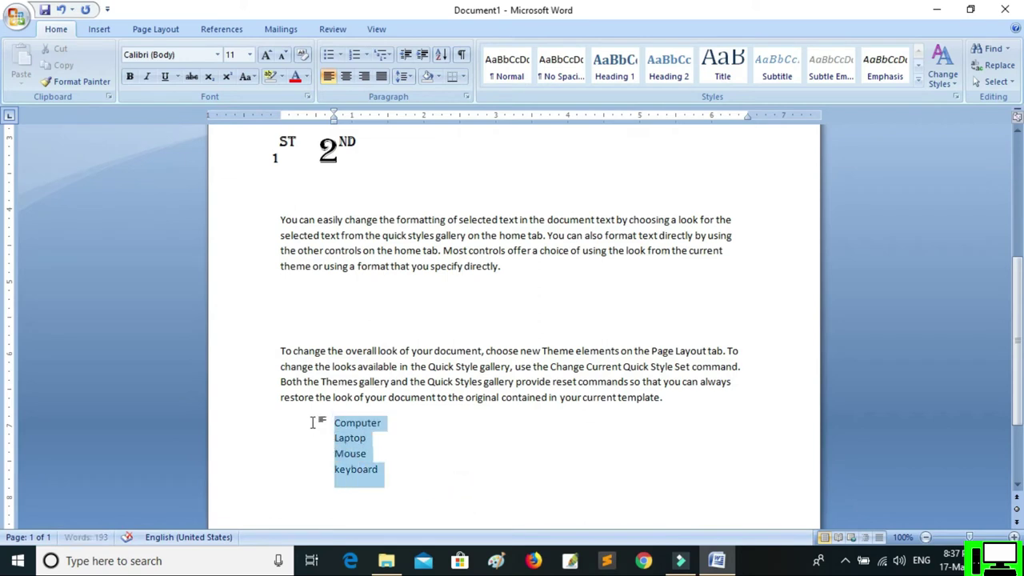
{"action": "left_click", "coordinate": [340, 55]}
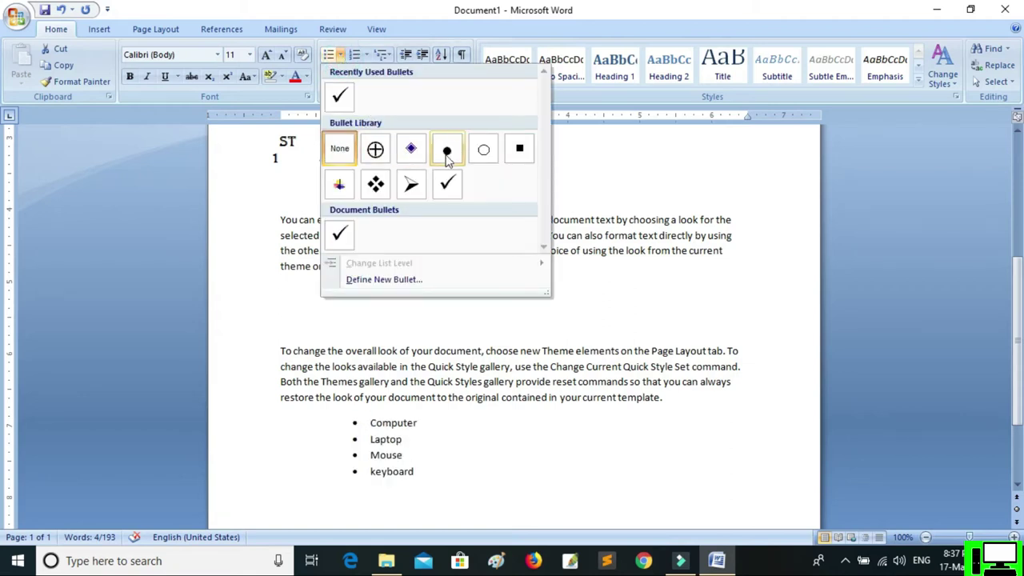
{"action": "left_click", "coordinate": [410, 186]}
{"action": "left_click", "coordinate": [421, 472]}
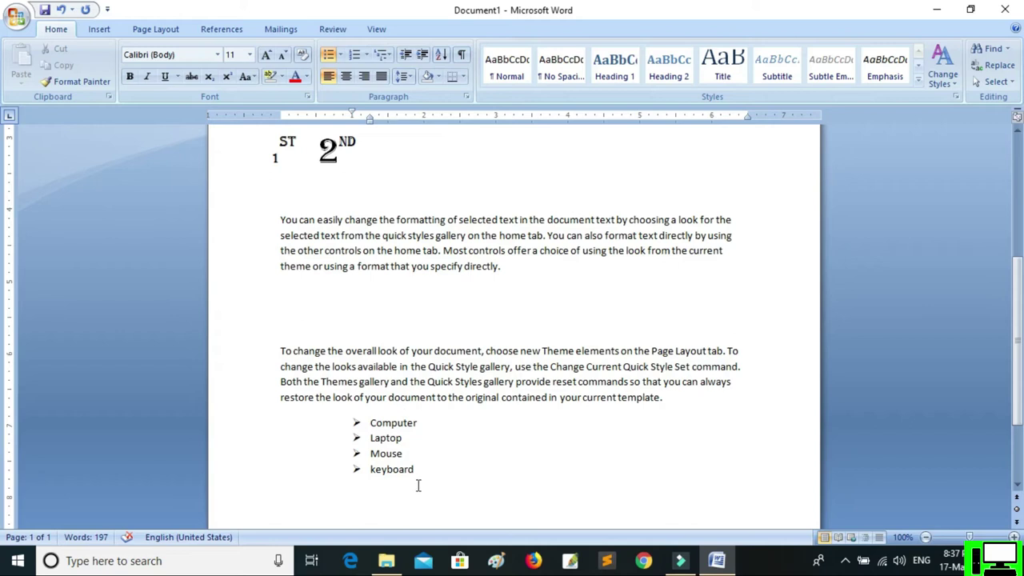
Step: Replace the arrow bullets with a. b. c. d. lettered numbering
{"action": "left_click_drag", "start_coordinate": [450, 484], "coordinate": [346, 428]}
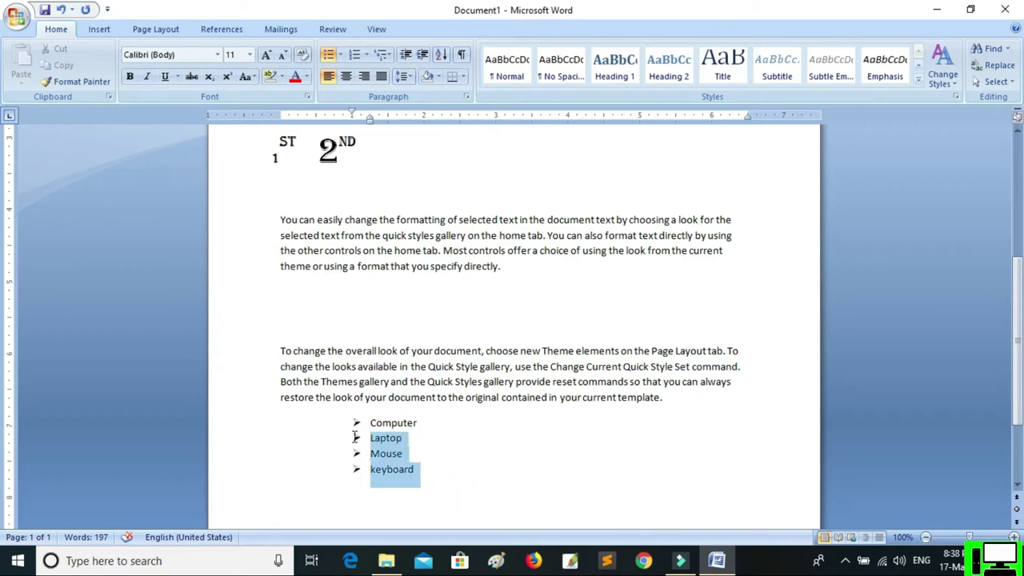
{"action": "left_click", "coordinate": [368, 55]}
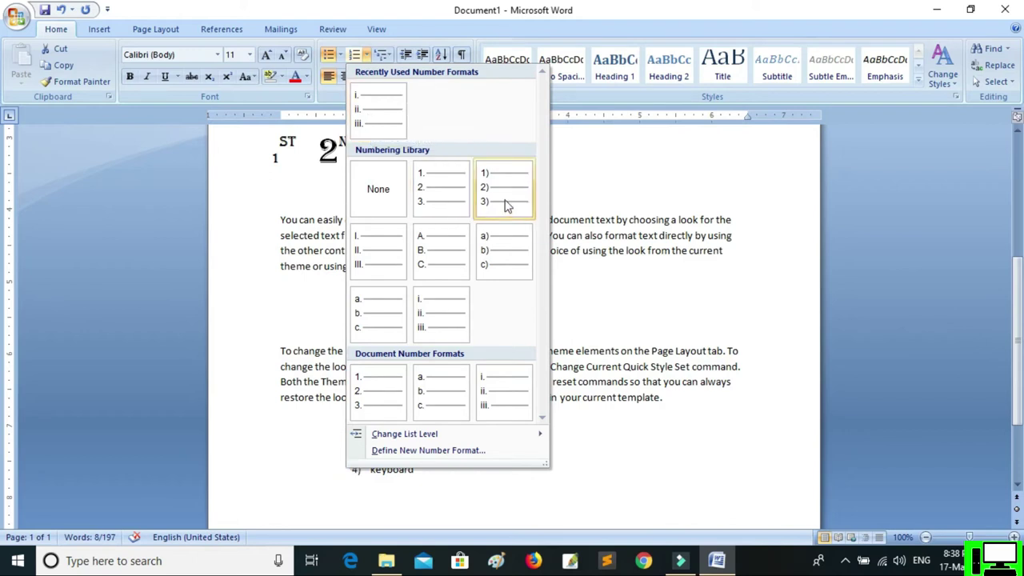
{"action": "left_click", "coordinate": [375, 335]}
{"action": "scroll", "coordinate": [370, 328], "scroll_direction": "down", "scroll_amount": 1}
{"action": "scroll", "coordinate": [384, 396], "scroll_direction": "down", "scroll_amount": 1}
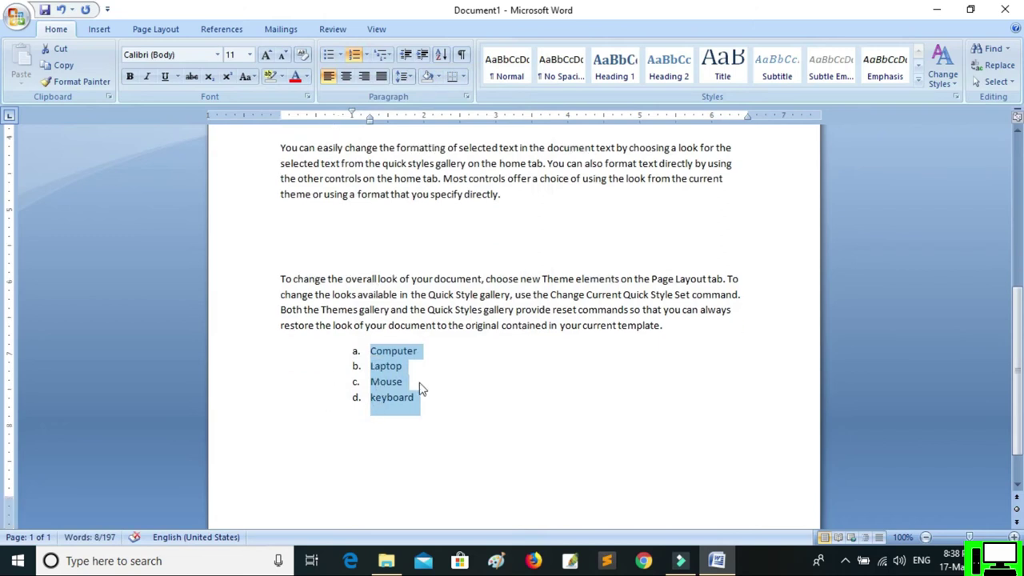
{"action": "left_click", "coordinate": [389, 55]}
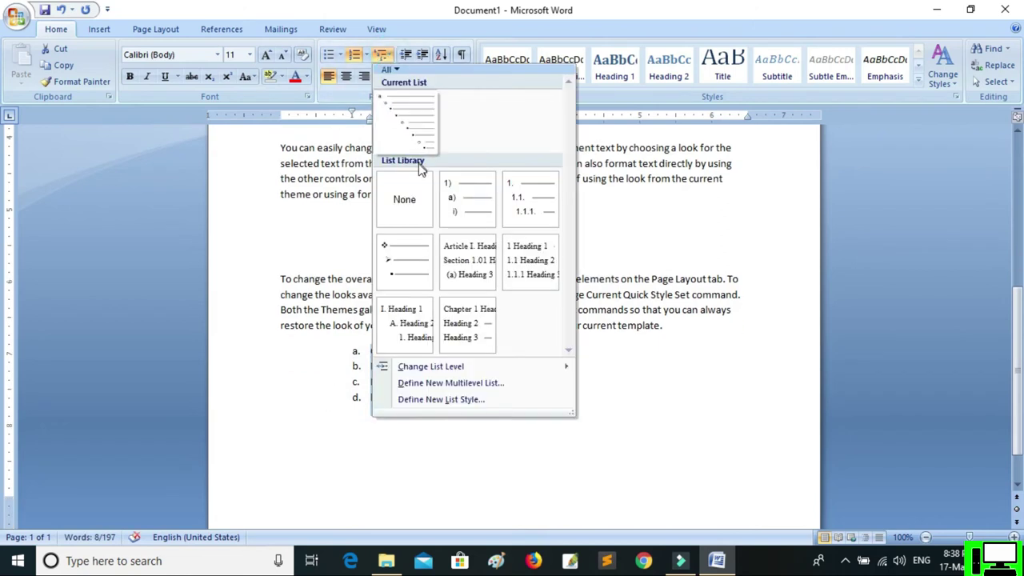
{"action": "left_click", "coordinate": [389, 56]}
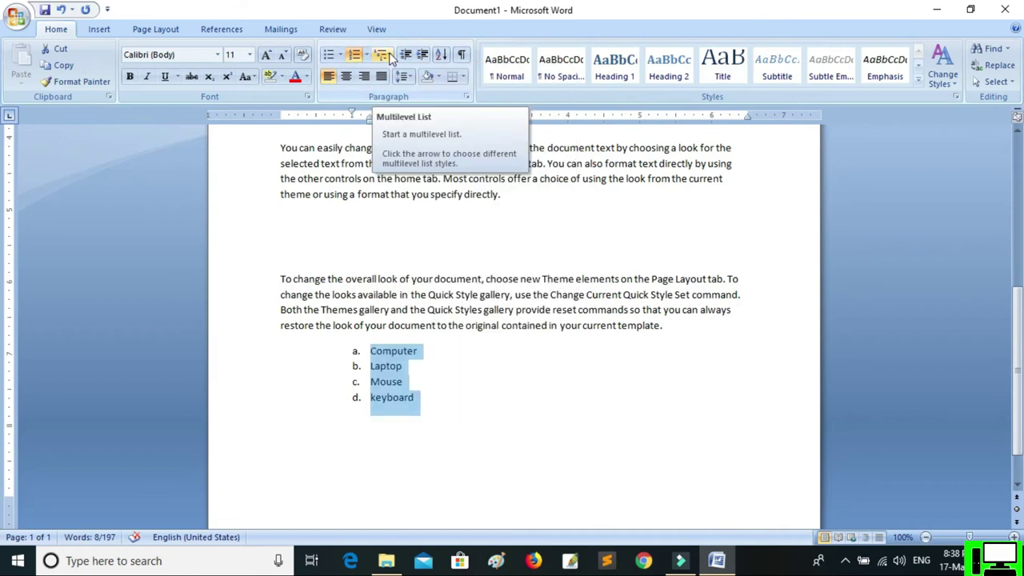
Step: Add an empty unnumbered line below the Keyboard item
{"action": "left_click", "coordinate": [444, 409]}
{"action": "key", "text": "Return"}
{"action": "key", "text": "BackSpace"}
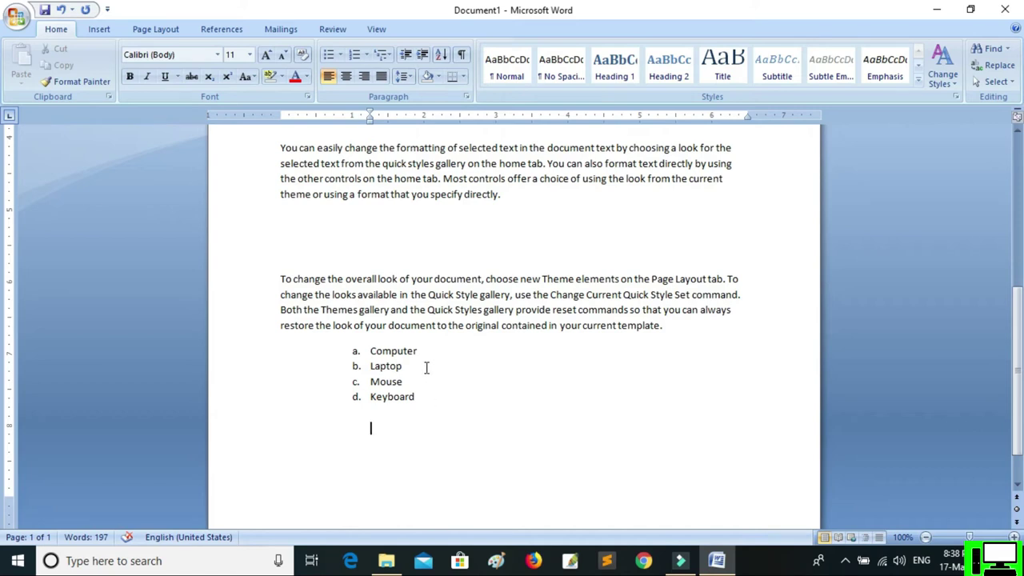
Step: Type 'computer' and apply the 1) a) i) multilevel list style to it
{"action": "type", "text": "computer"}
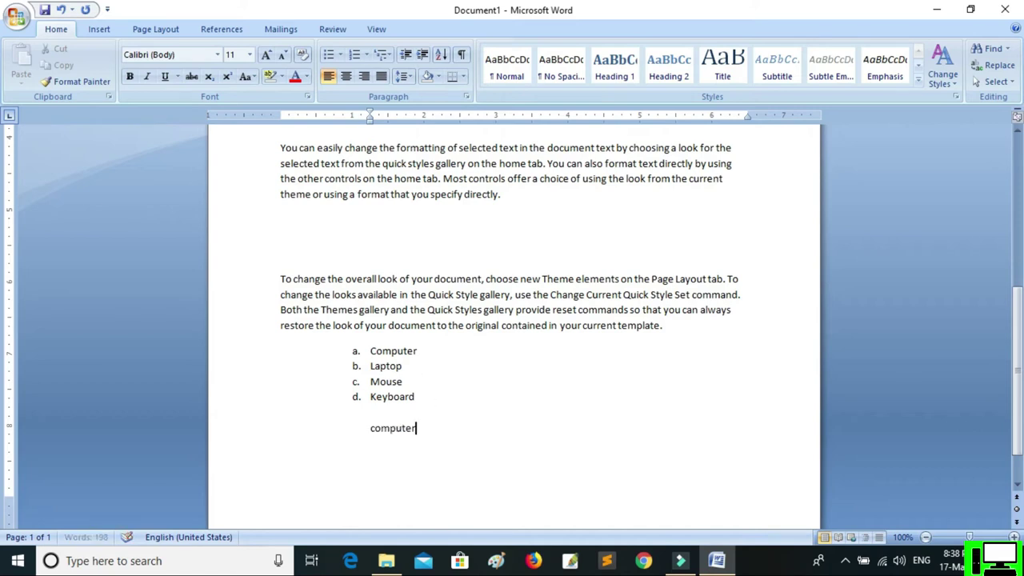
{"action": "double_click", "coordinate": [384, 428]}
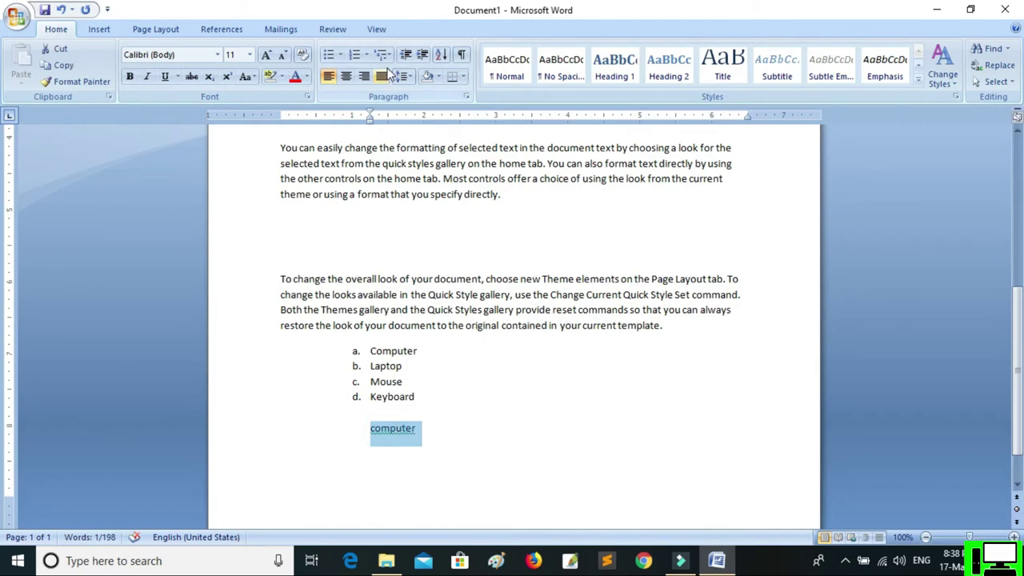
{"action": "left_click", "coordinate": [383, 54]}
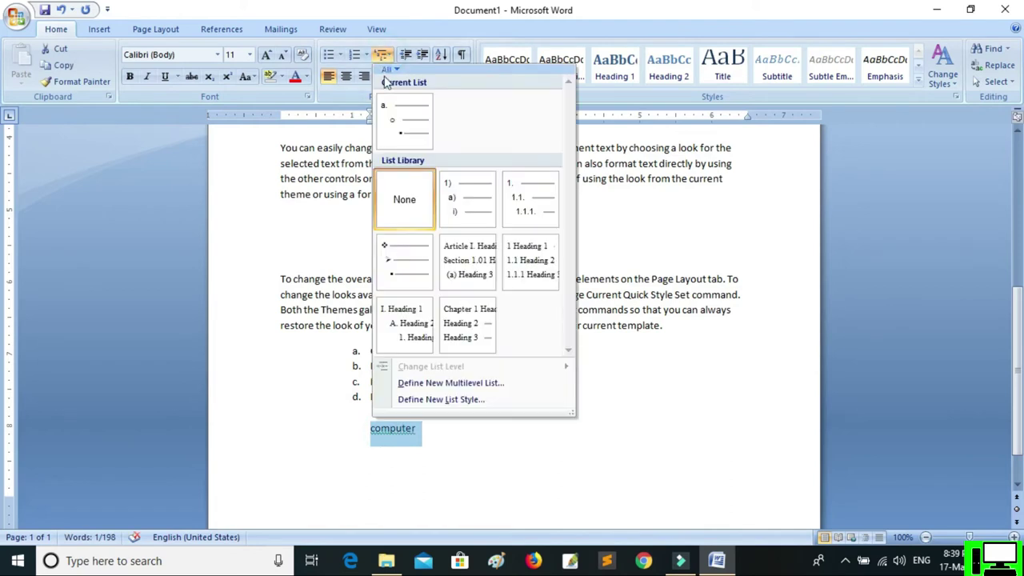
{"action": "left_click", "coordinate": [524, 210]}
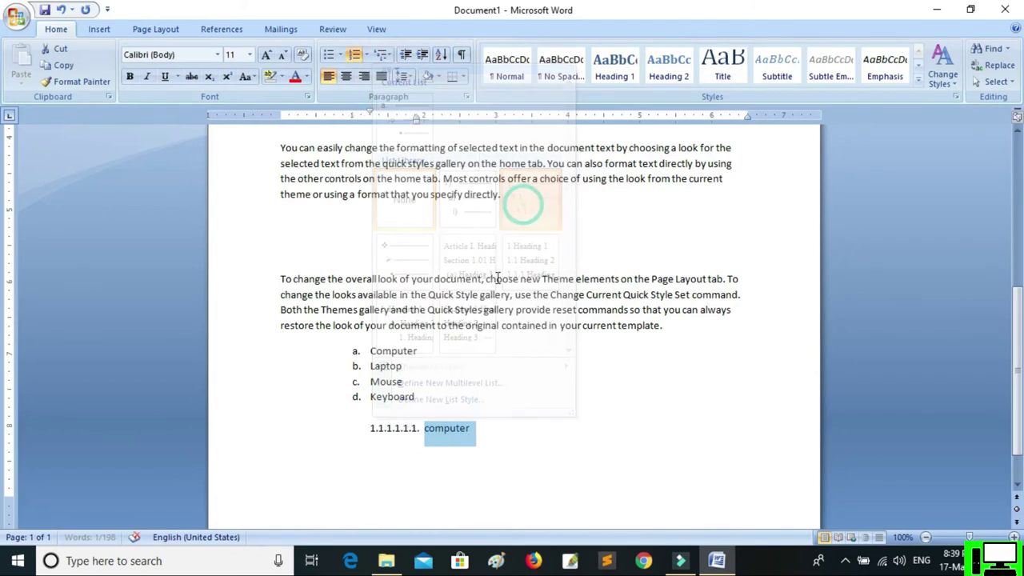
{"action": "left_click", "coordinate": [393, 51]}
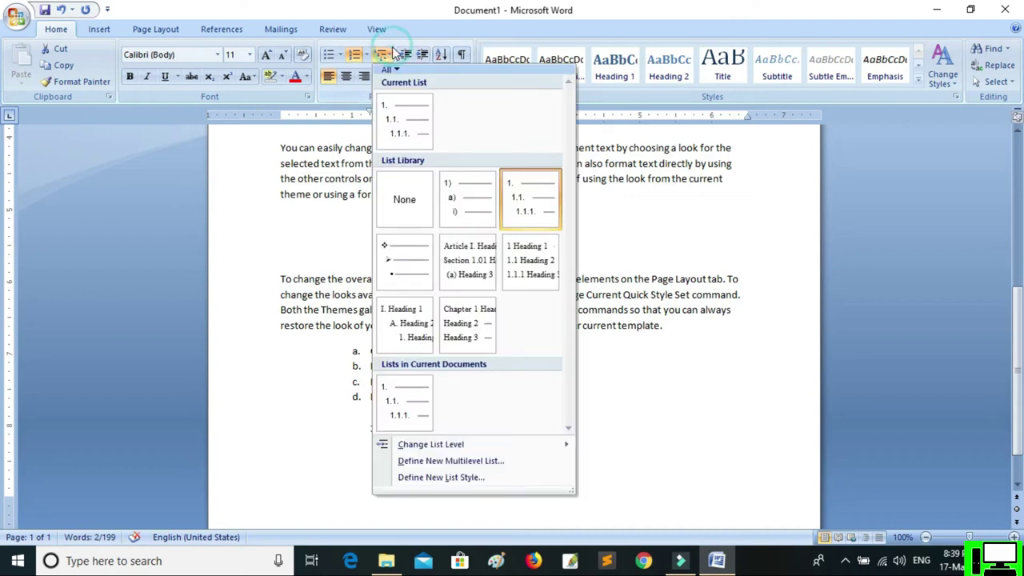
{"action": "left_click", "coordinate": [469, 210]}
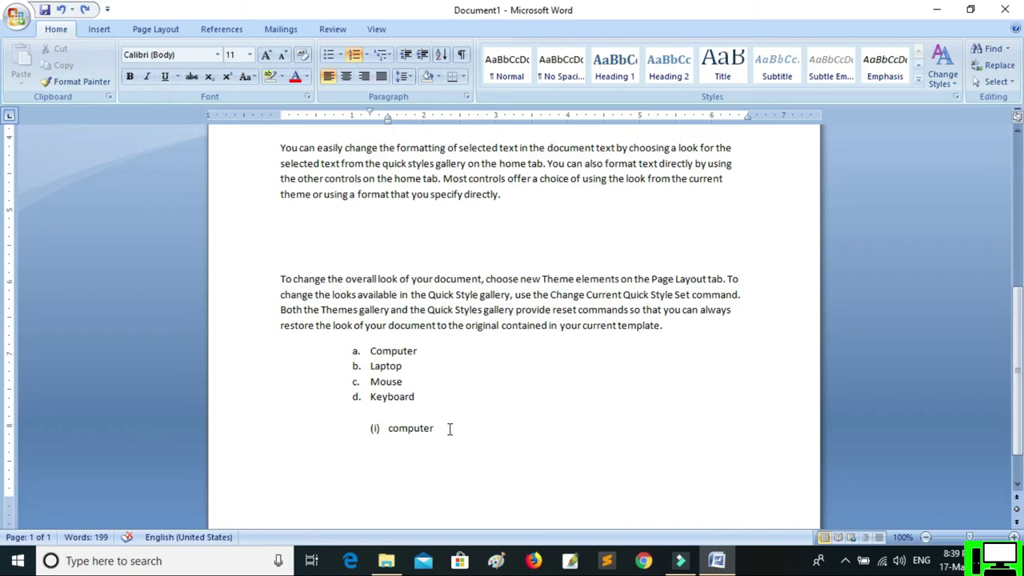
Step: Add sub-items ms word, powerpoint and excel, then promote a new line to the top level
{"action": "key", "text": "Return"}
{"action": "key", "text": "Tab"}
{"action": "type", "text": "ms word"}
{"action": "key", "text": "Return"}
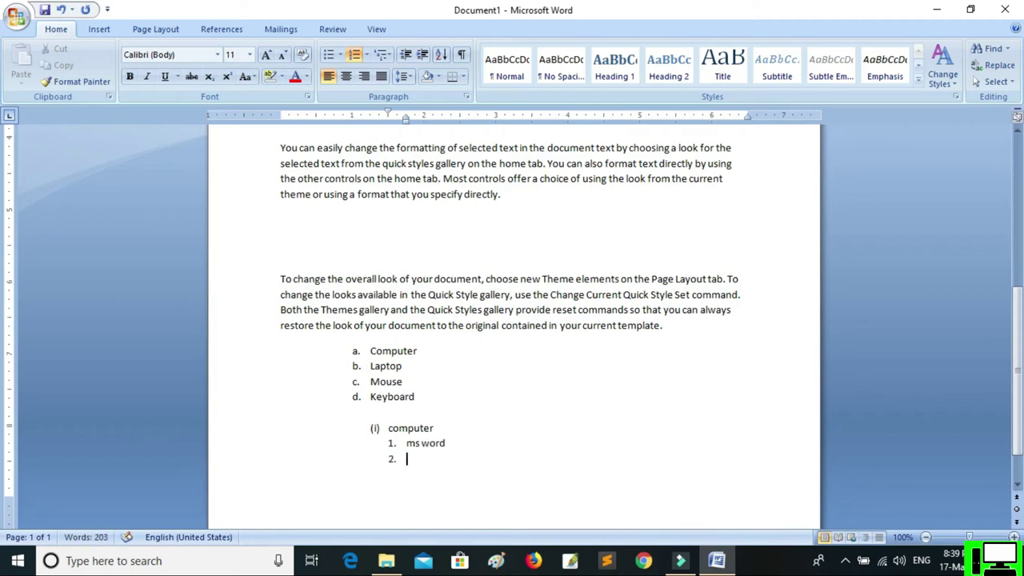
{"action": "type", "text": "powerpoi"}
{"action": "type", "text": "nt"}
{"action": "key", "text": "Return"}
{"action": "type", "text": "excel"}
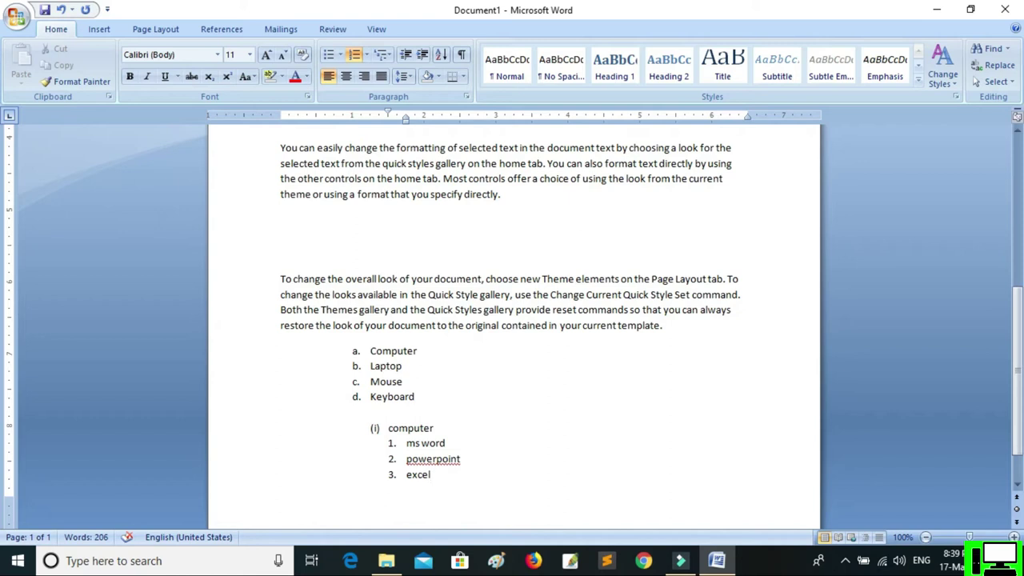
{"action": "key", "text": "Return"}
{"action": "key", "text": "shift+Tab"}
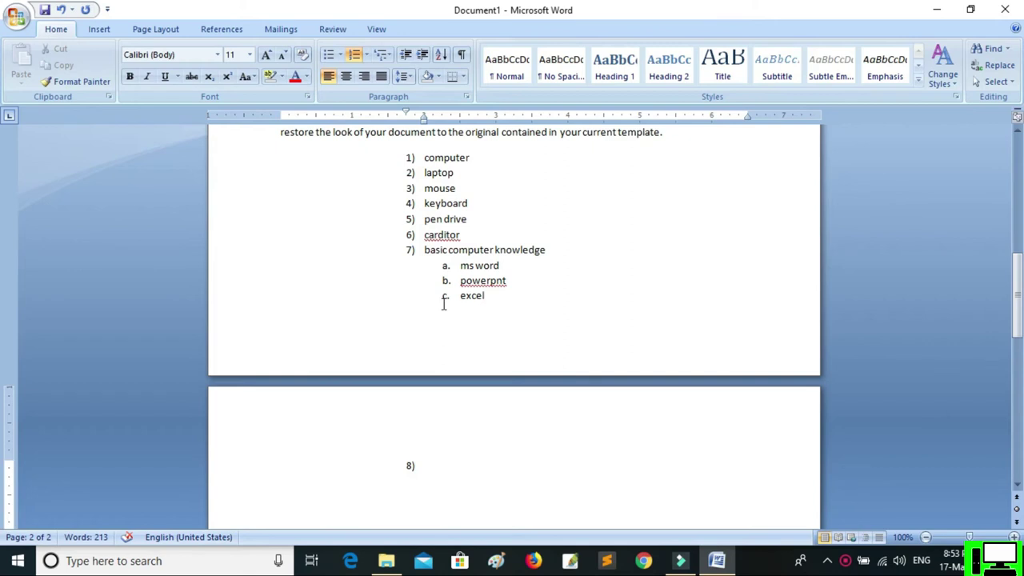
{"action": "left_click", "coordinate": [341, 56]}
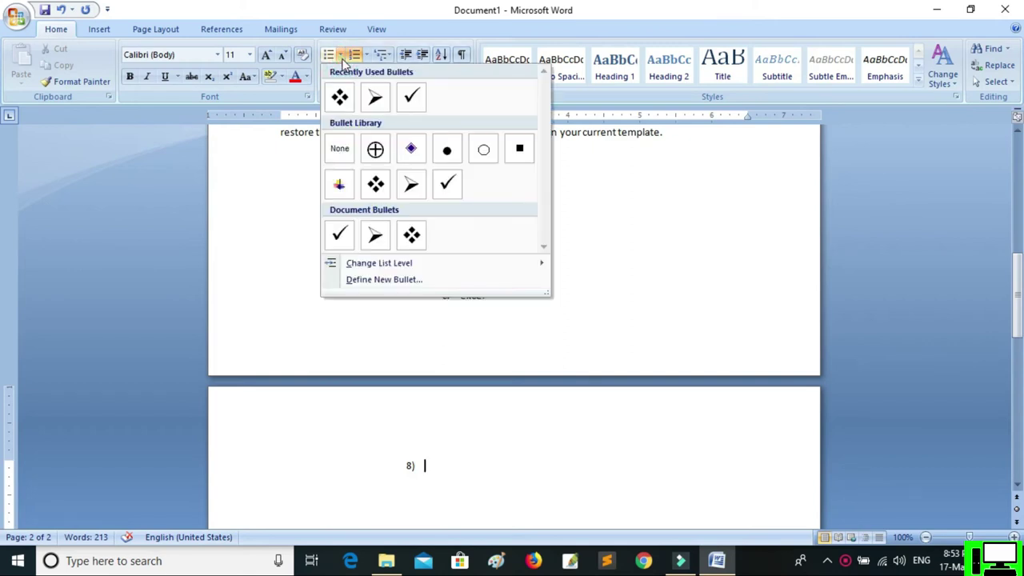
{"action": "left_click", "coordinate": [340, 55]}
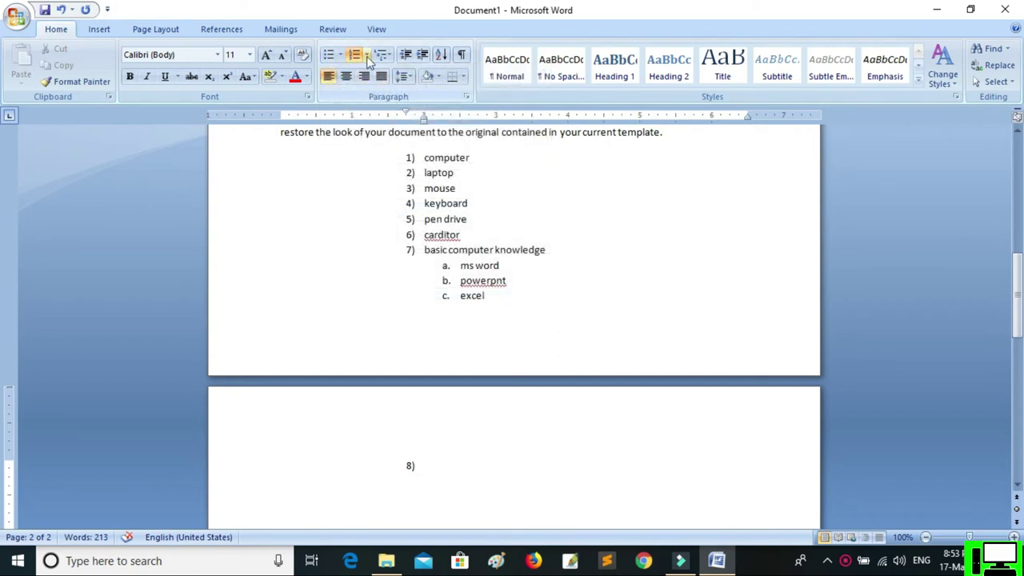
{"action": "left_click", "coordinate": [366, 54]}
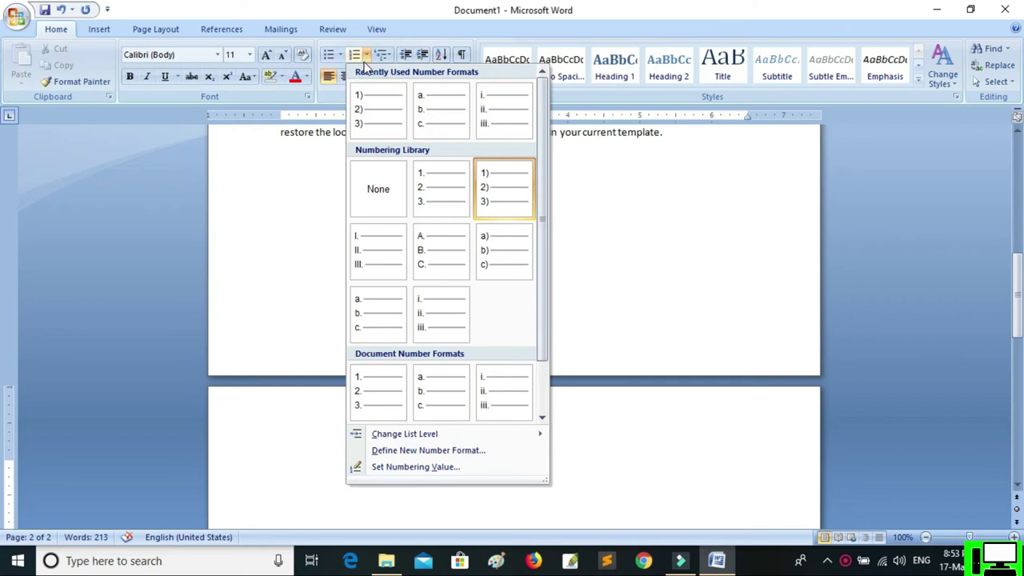
{"action": "left_click", "coordinate": [364, 56]}
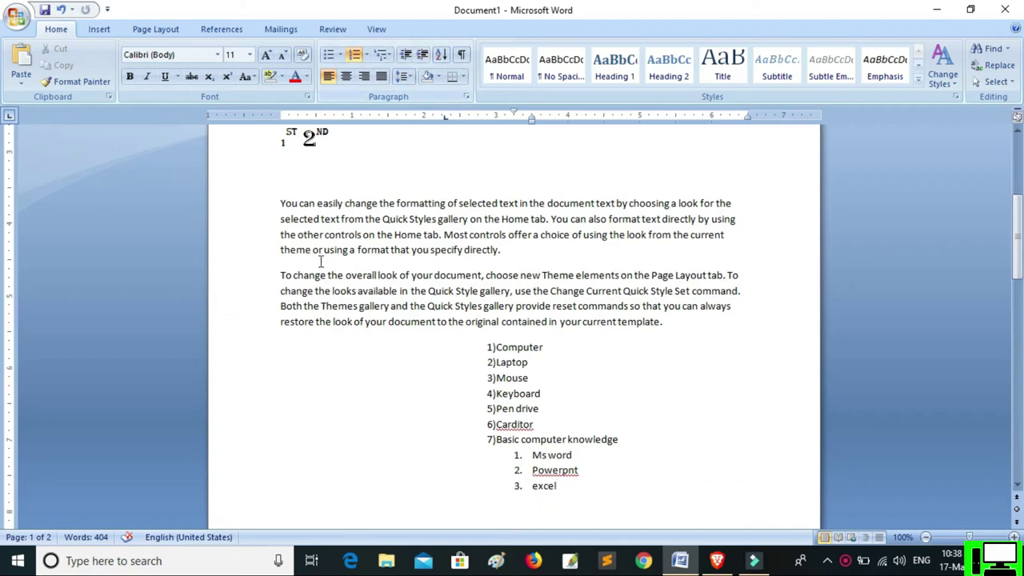
{"action": "left_click", "coordinate": [278, 203]}
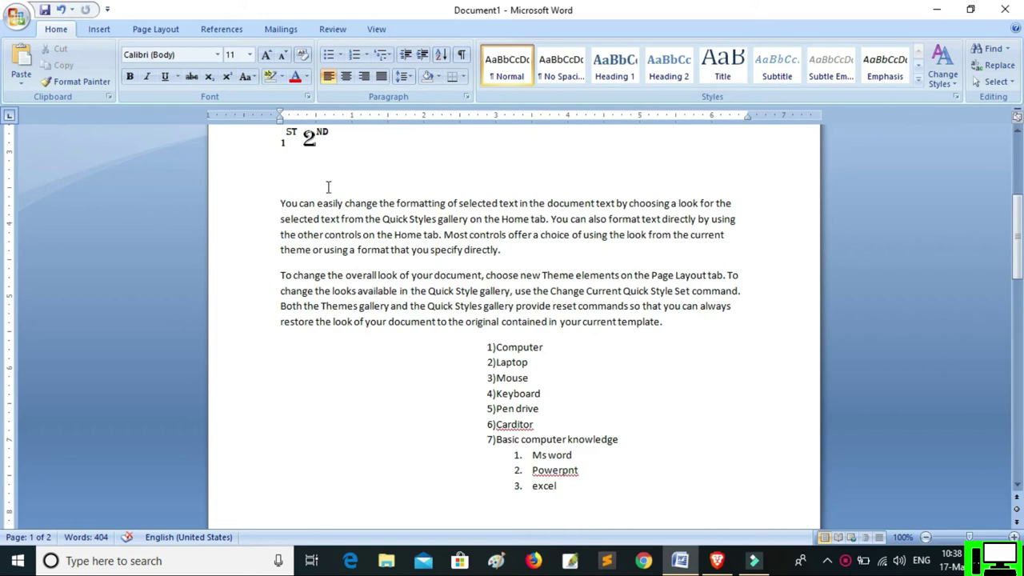
{"action": "left_click", "coordinate": [421, 59]}
{"action": "left_click", "coordinate": [420, 59]}
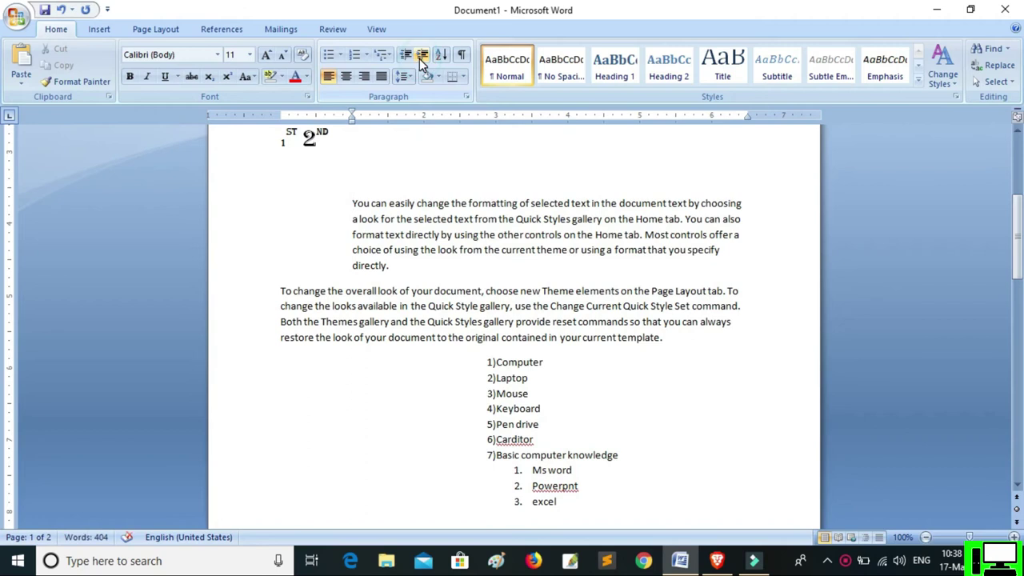
{"action": "left_click", "coordinate": [421, 59]}
{"action": "left_click", "coordinate": [420, 59]}
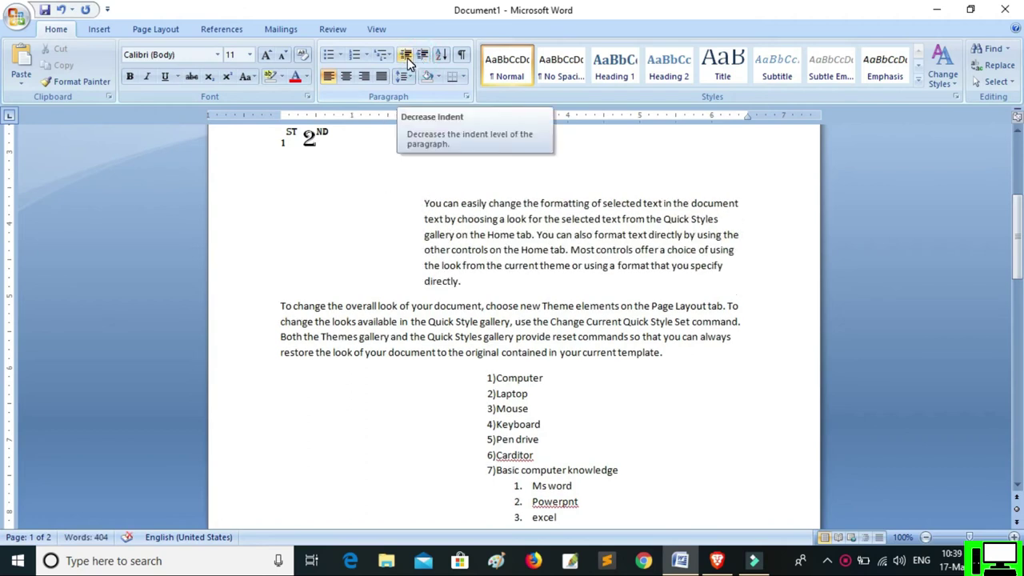
{"action": "left_click", "coordinate": [406, 56]}
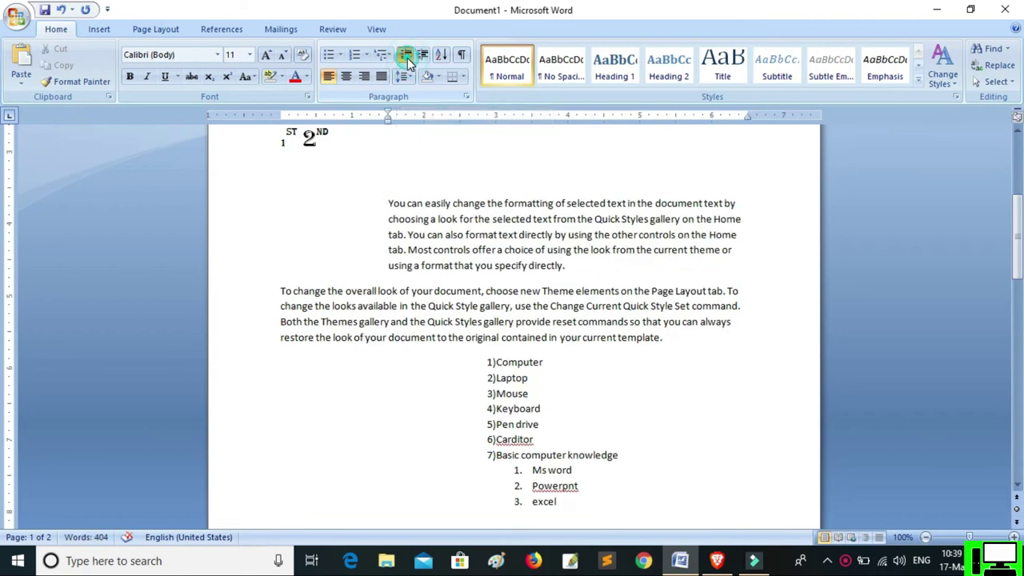
{"action": "left_click", "coordinate": [406, 56]}
{"action": "left_click", "coordinate": [406, 56]}
{"action": "left_click", "coordinate": [406, 56]}
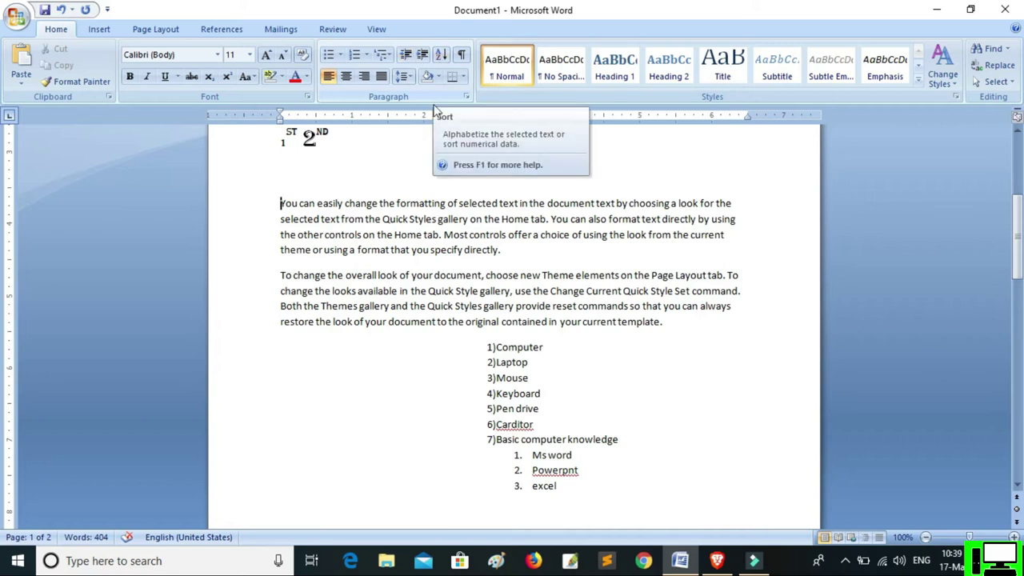
Step: Sort the five lines from raddhish to apple in ascending A to Z order
{"action": "scroll", "coordinate": [439, 238], "scroll_direction": "down", "scroll_amount": 4}
{"action": "scroll", "coordinate": [439, 241], "scroll_direction": "down", "scroll_amount": 5}
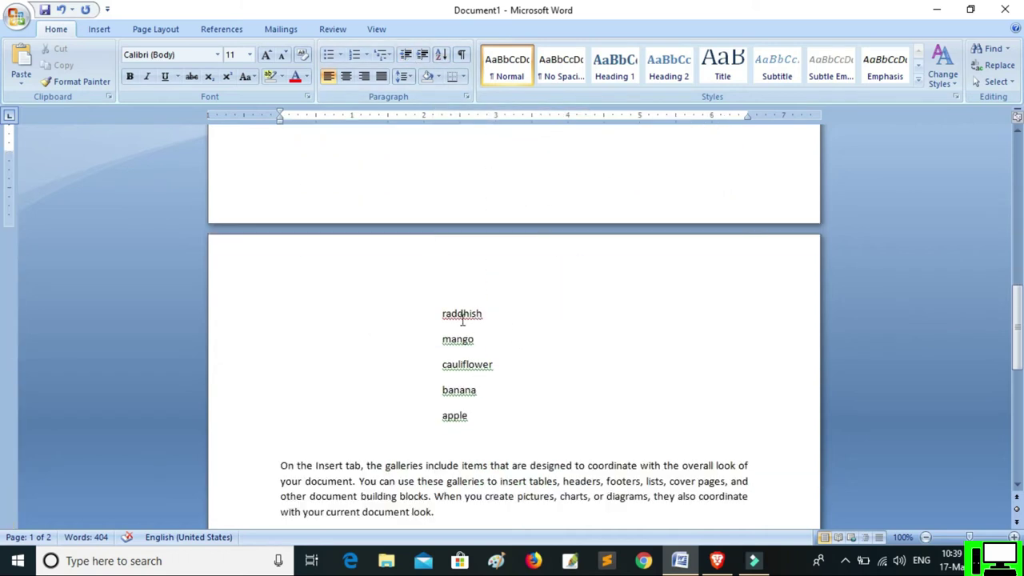
{"action": "left_click", "coordinate": [471, 416]}
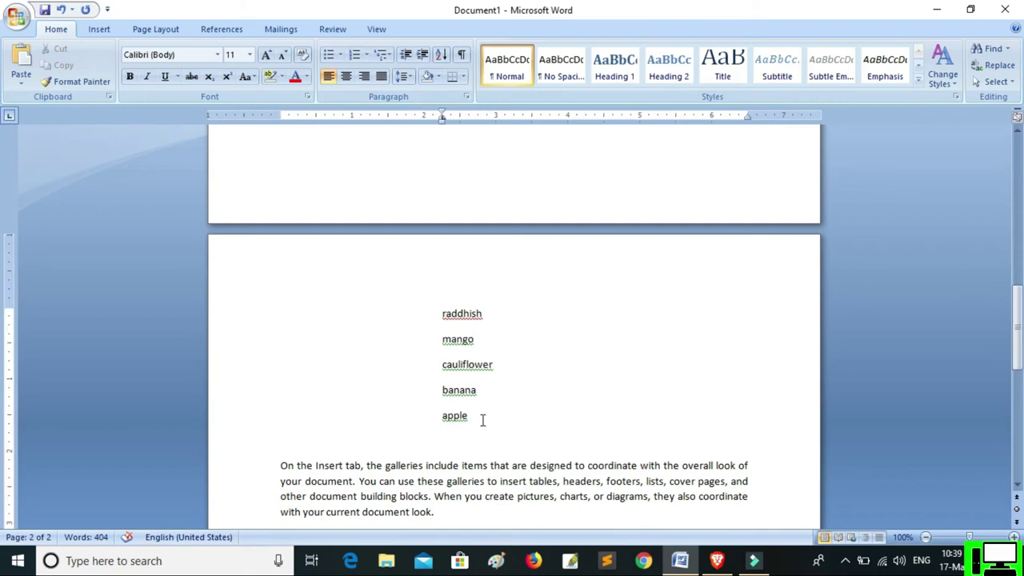
{"action": "left_click_drag", "start_coordinate": [483, 420], "coordinate": [402, 296]}
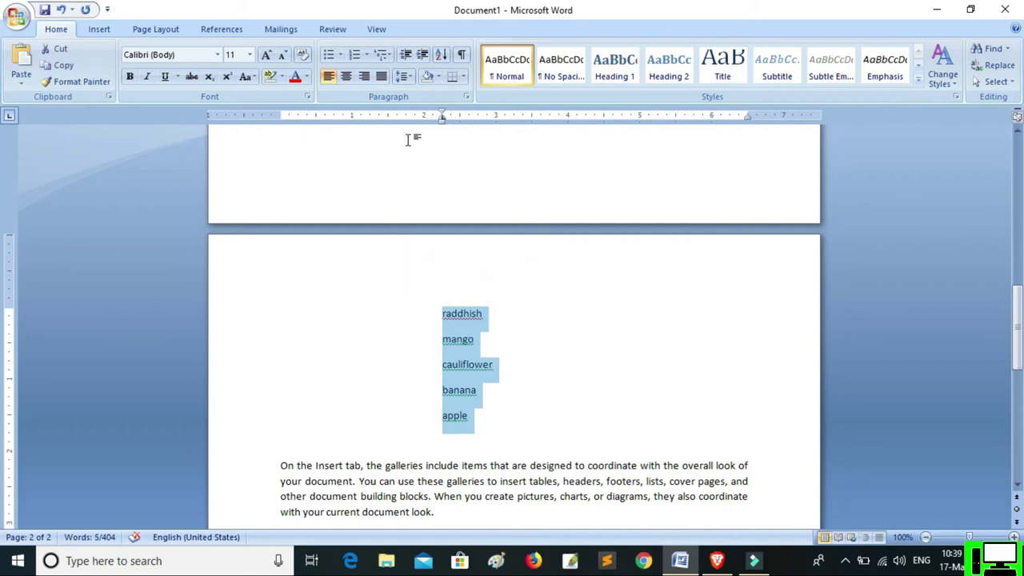
{"action": "left_click", "coordinate": [441, 58]}
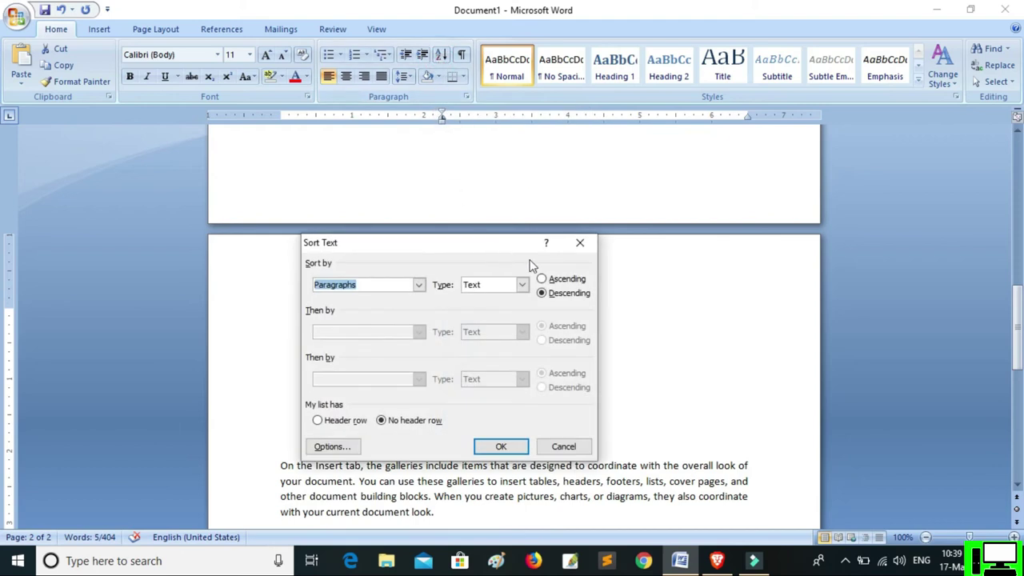
{"action": "left_click", "coordinate": [542, 280]}
{"action": "left_click", "coordinate": [506, 446]}
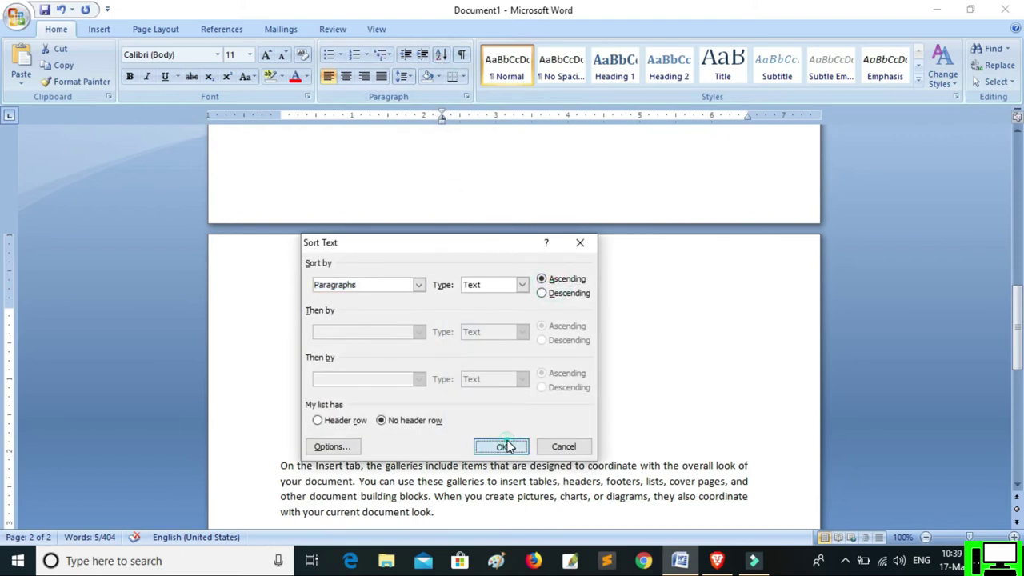
{"action": "left_click", "coordinate": [522, 355]}
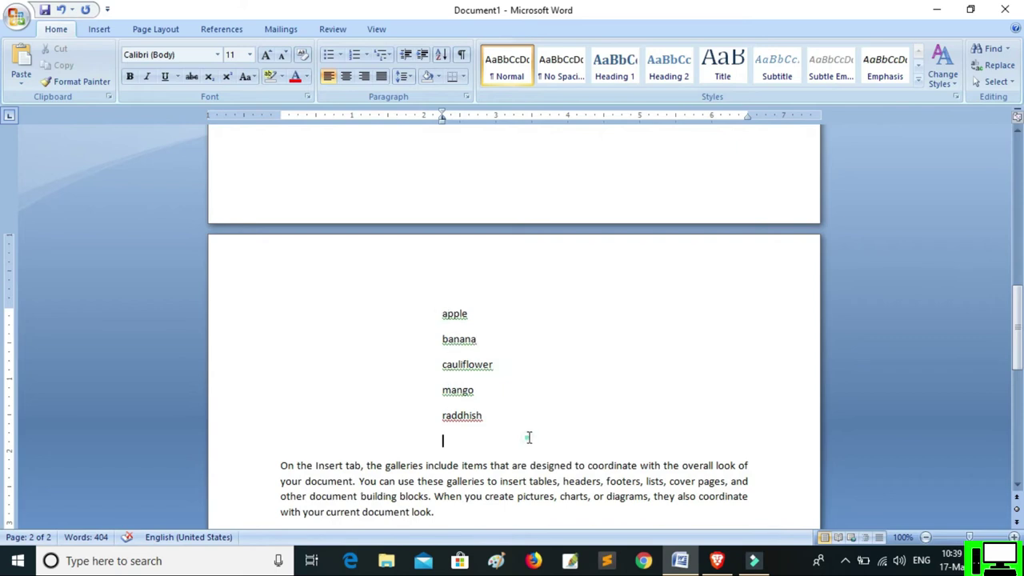
Step: Re-sort the five lines in descending Z to A order
{"action": "left_click_drag", "start_coordinate": [528, 437], "coordinate": [411, 281]}
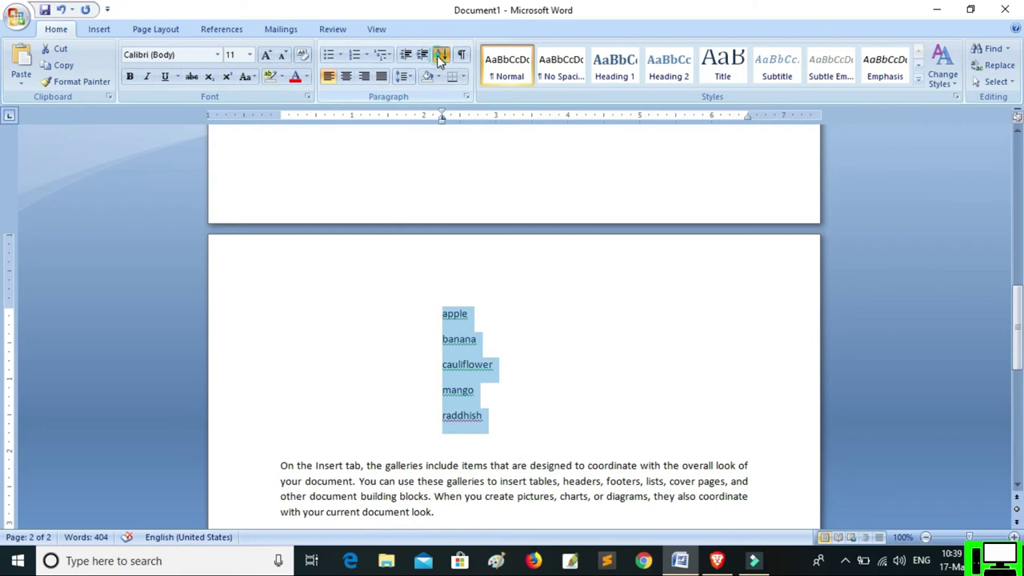
{"action": "left_click", "coordinate": [441, 54]}
{"action": "left_click", "coordinate": [542, 293]}
{"action": "left_click", "coordinate": [501, 447]}
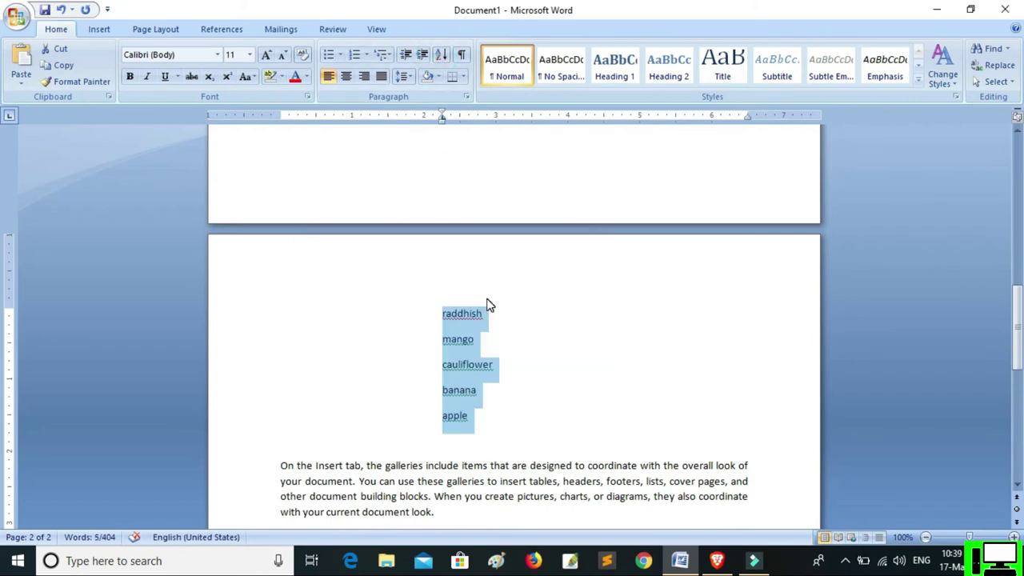
{"action": "left_click", "coordinate": [498, 319]}
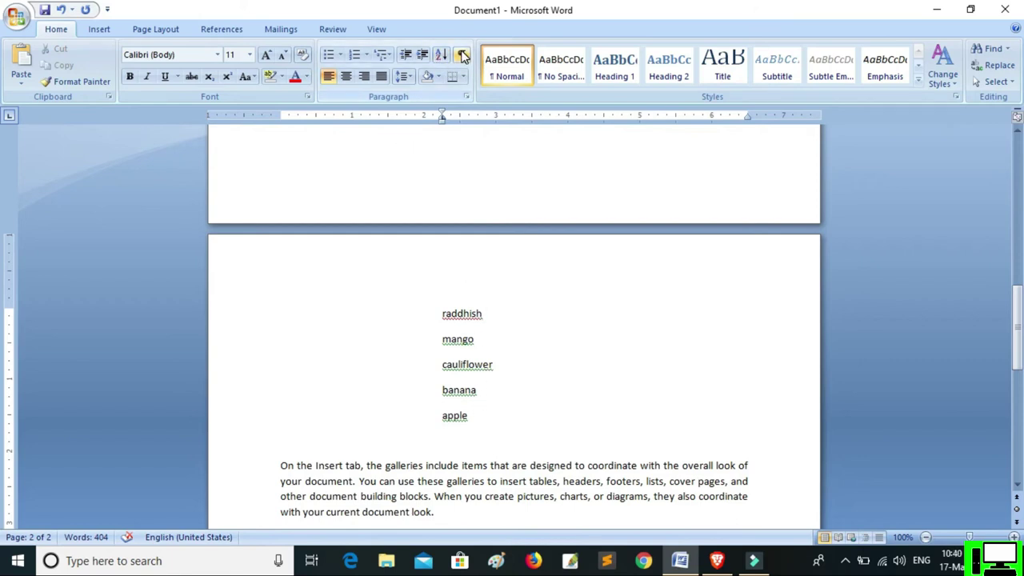
{"action": "scroll", "coordinate": [340, 85], "scroll_direction": "down", "scroll_amount": 1}
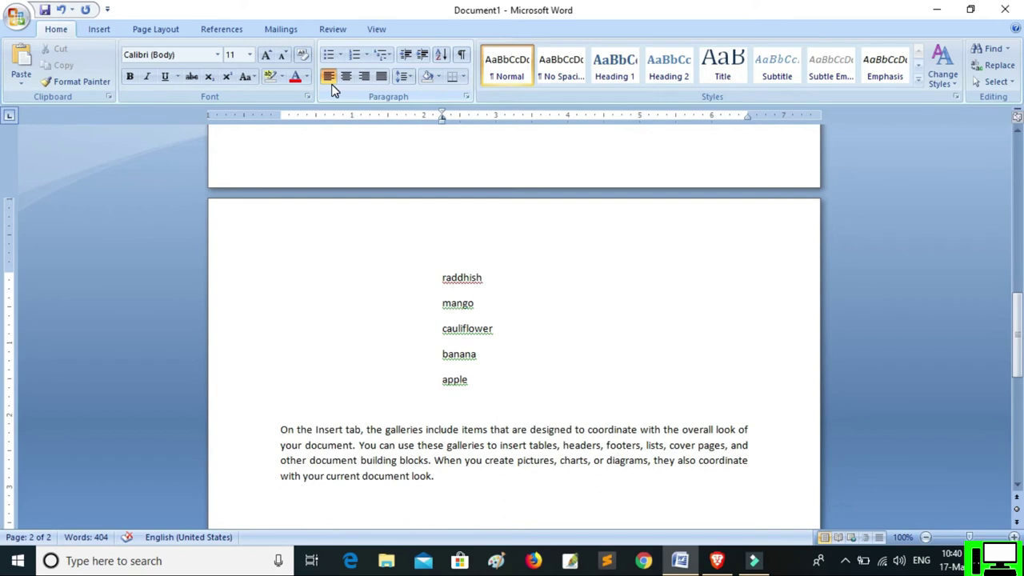
{"action": "left_click", "coordinate": [331, 387]}
{"action": "scroll", "coordinate": [345, 357], "scroll_direction": "down", "scroll_amount": 4}
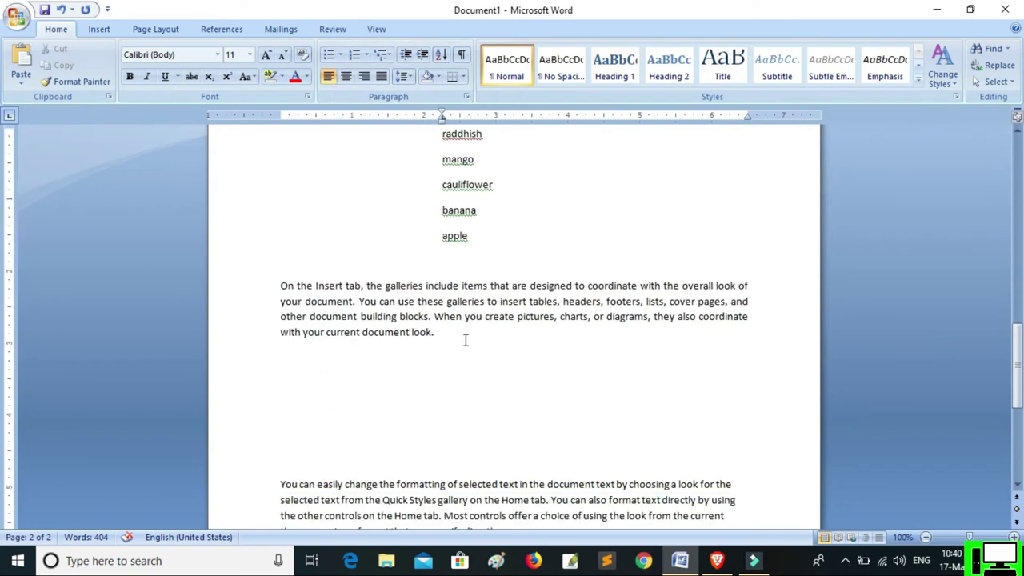
{"action": "left_click_drag", "start_coordinate": [463, 338], "coordinate": [264, 288]}
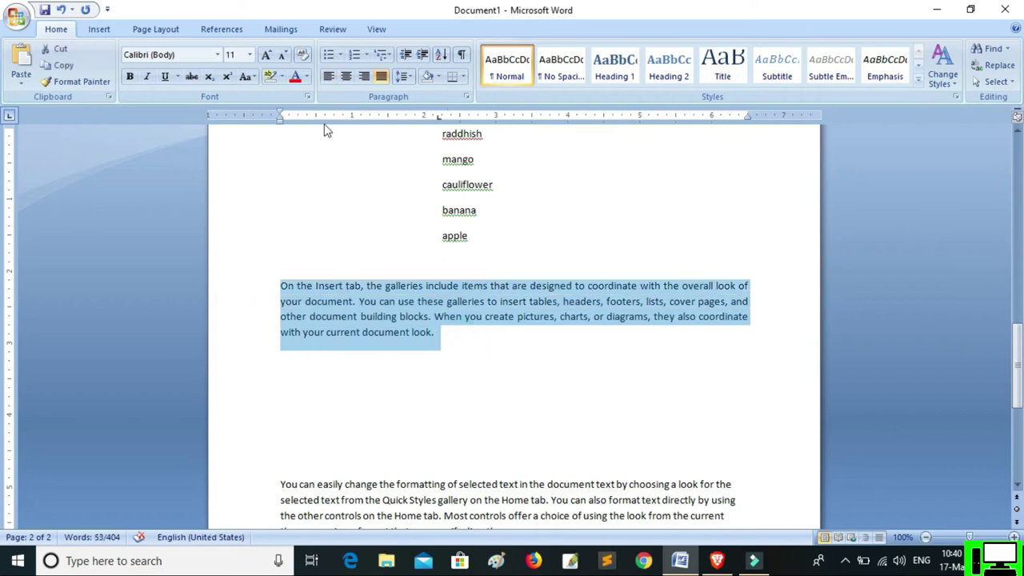
{"action": "left_click", "coordinate": [335, 80]}
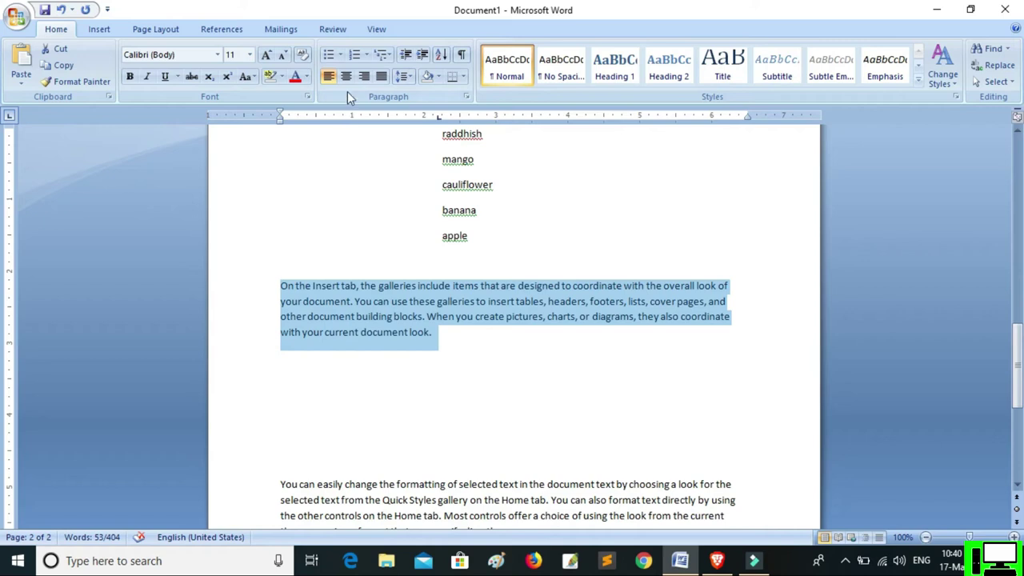
{"action": "left_click", "coordinate": [347, 81]}
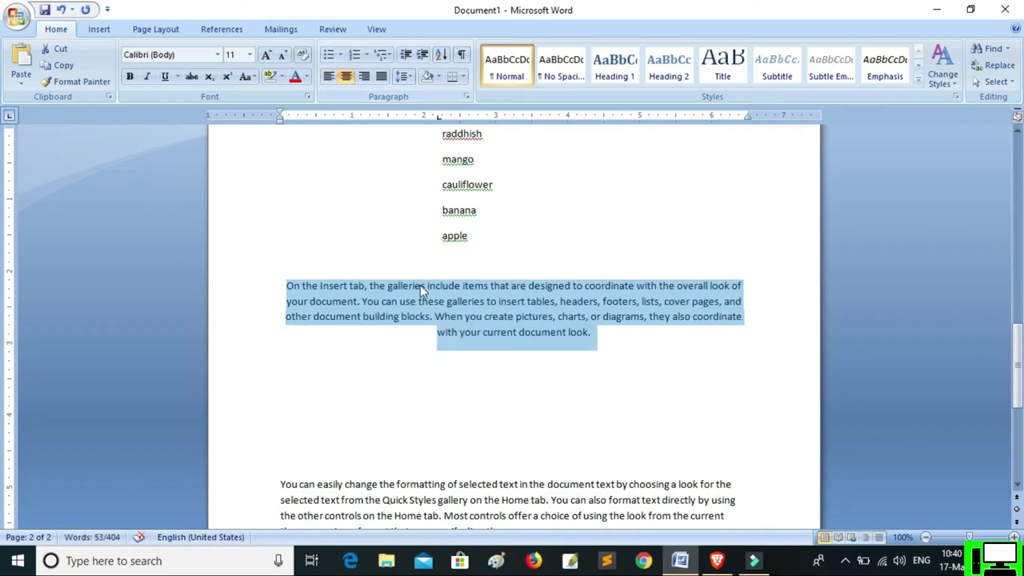
{"action": "left_click", "coordinate": [365, 76]}
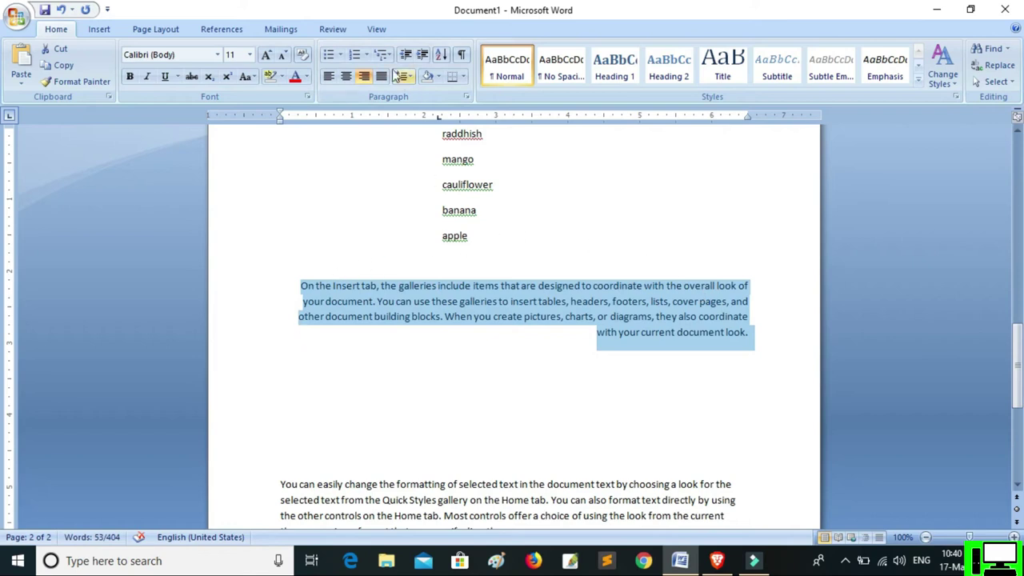
{"action": "left_click", "coordinate": [382, 77]}
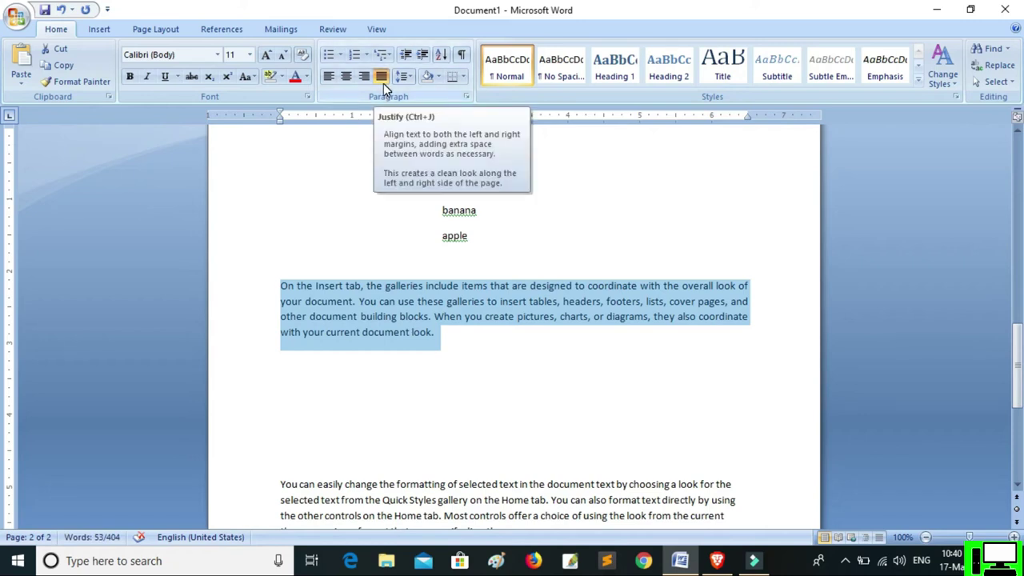
{"action": "left_click", "coordinate": [329, 78]}
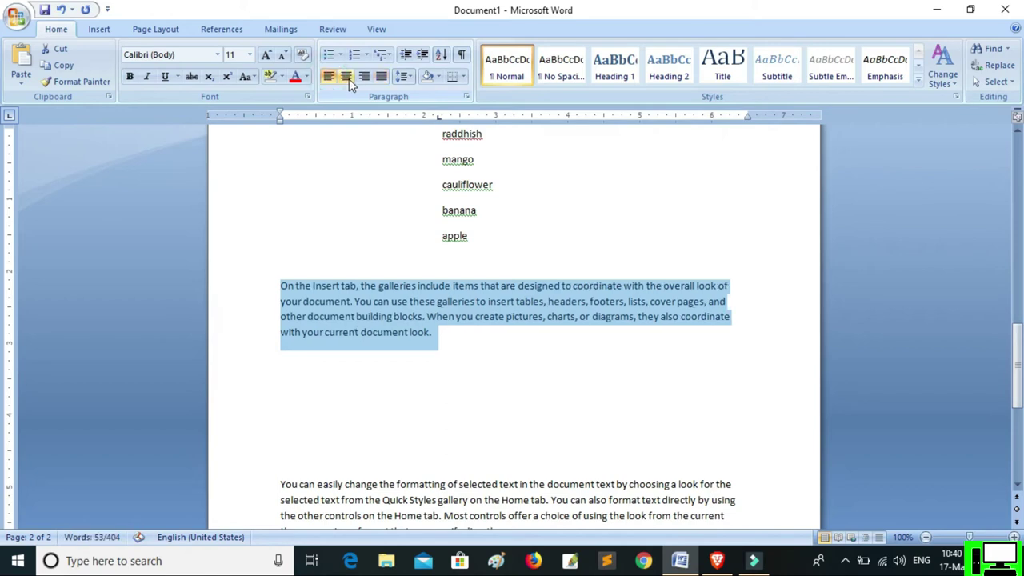
{"action": "left_click", "coordinate": [347, 78]}
{"action": "left_click", "coordinate": [364, 77]}
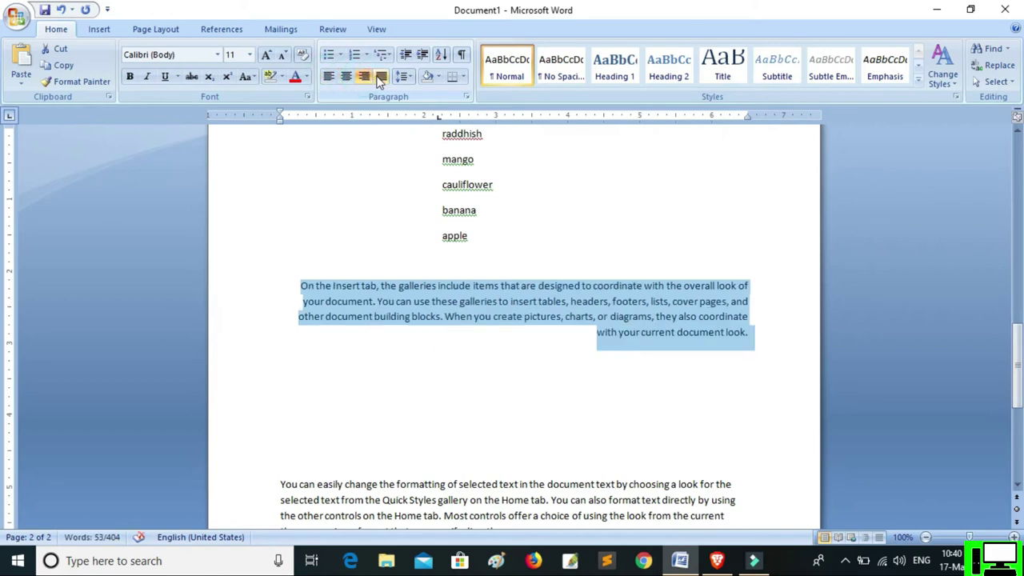
{"action": "left_click", "coordinate": [381, 77]}
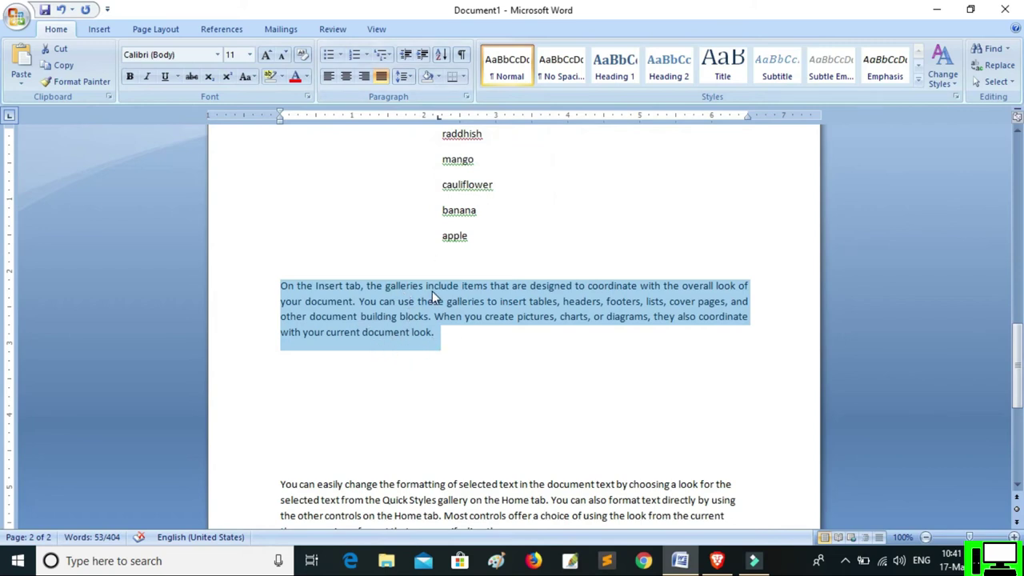
Step: Set the Insert-tab paragraph's line spacing to 1.0, then 1.5, then 2.0
{"action": "left_click", "coordinate": [410, 76]}
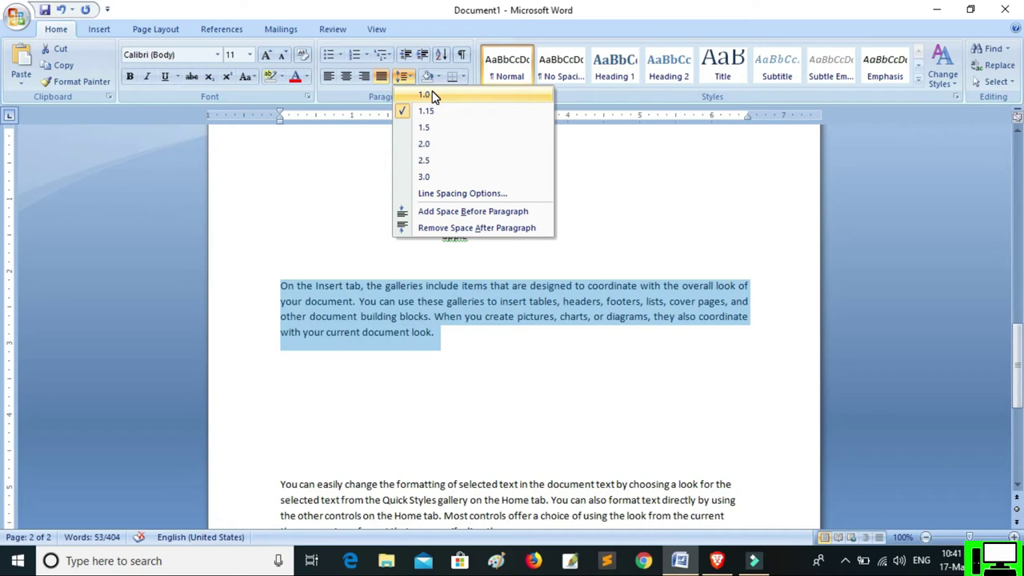
{"action": "left_click", "coordinate": [432, 95]}
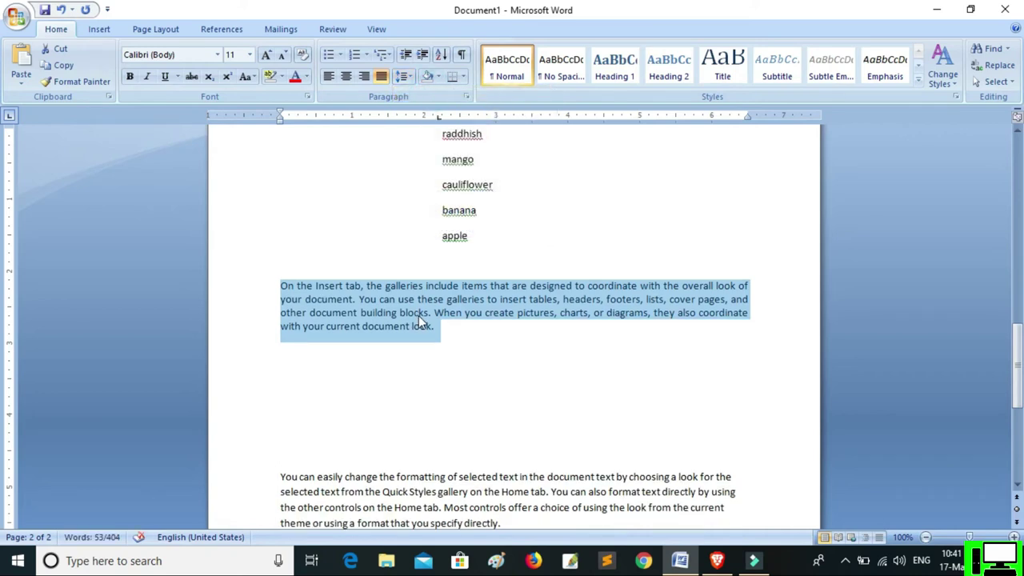
{"action": "left_click", "coordinate": [410, 78]}
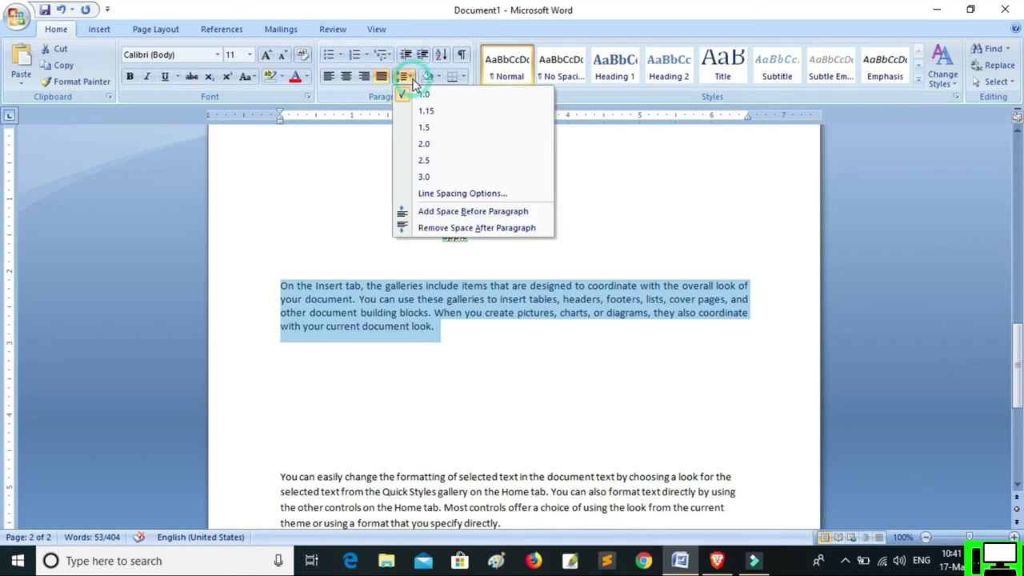
{"action": "left_click", "coordinate": [423, 129]}
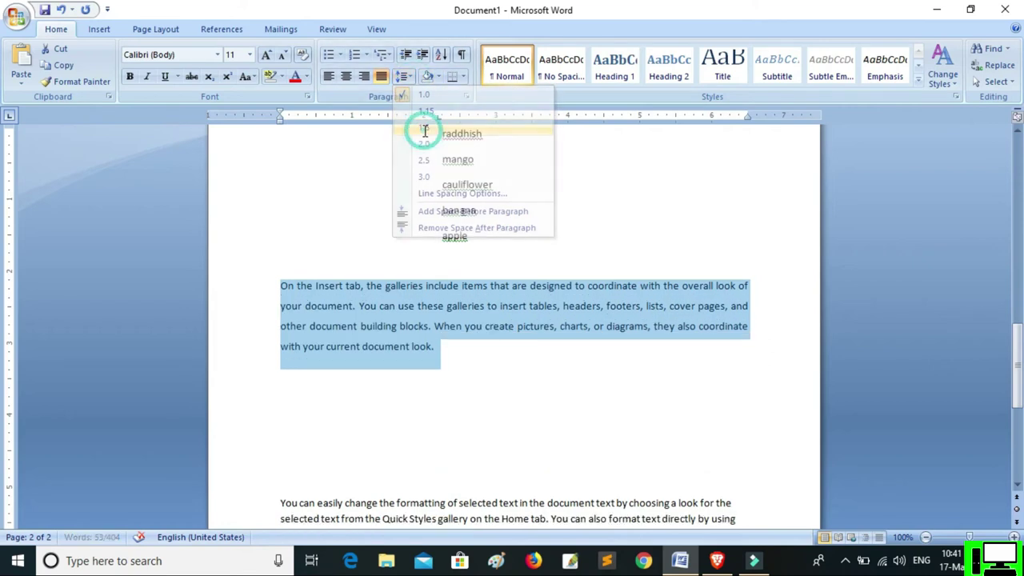
{"action": "left_click", "coordinate": [410, 78]}
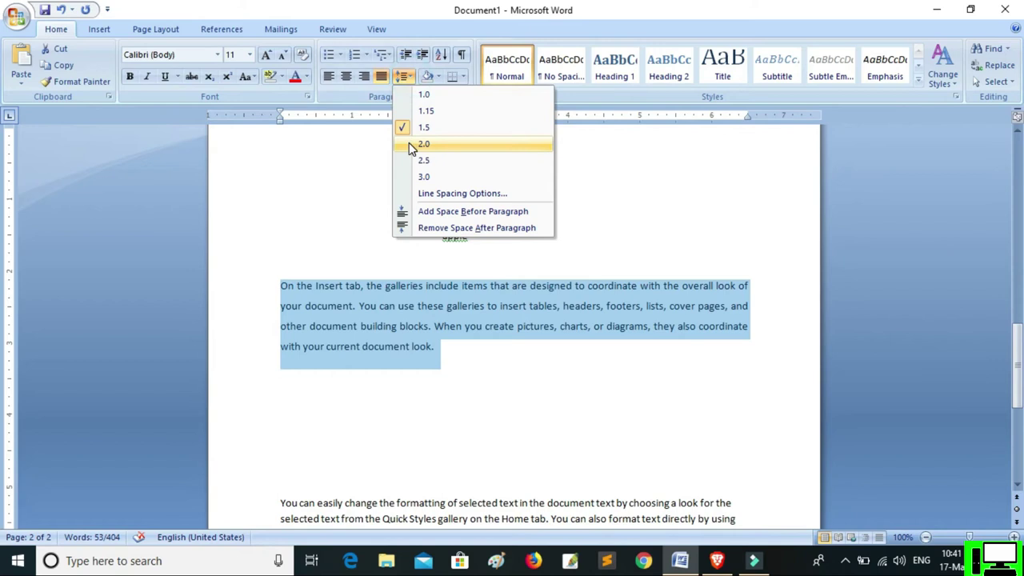
{"action": "left_click", "coordinate": [416, 143]}
Step: Try 3.0 line spacing on the paragraph, then return it to 1.15
{"action": "left_click", "coordinate": [405, 76]}
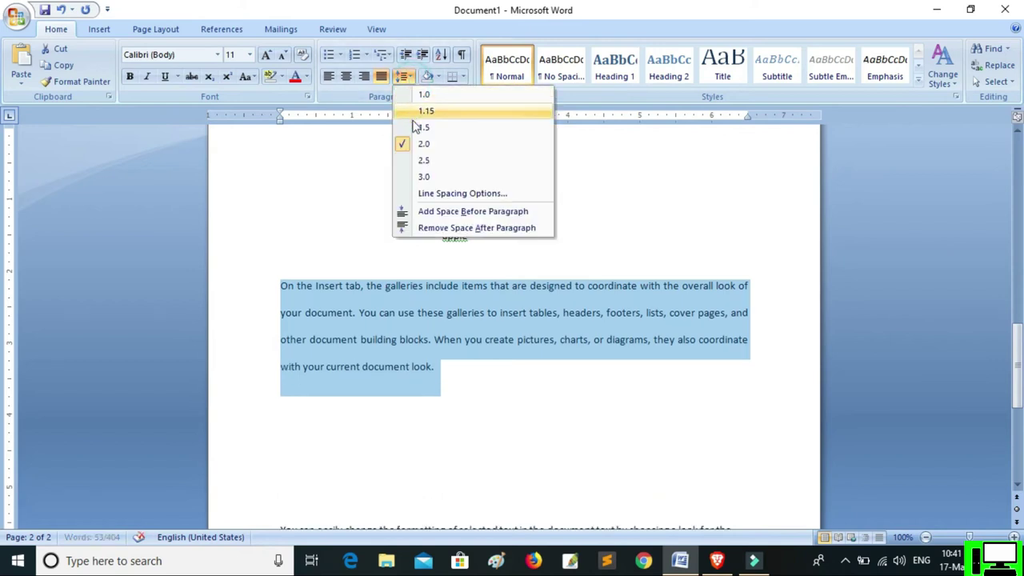
{"action": "left_click", "coordinate": [417, 178]}
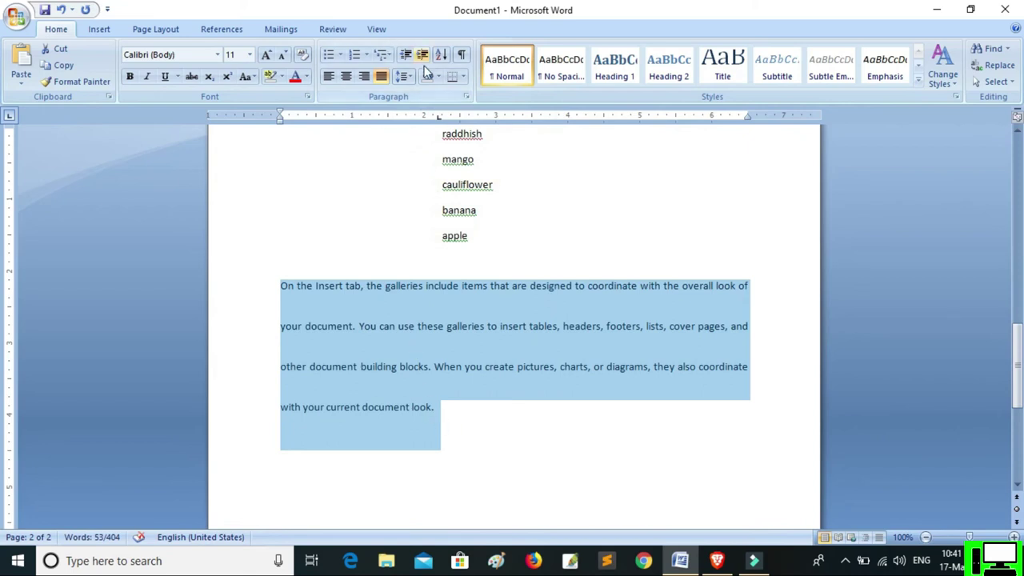
{"action": "left_click", "coordinate": [403, 76]}
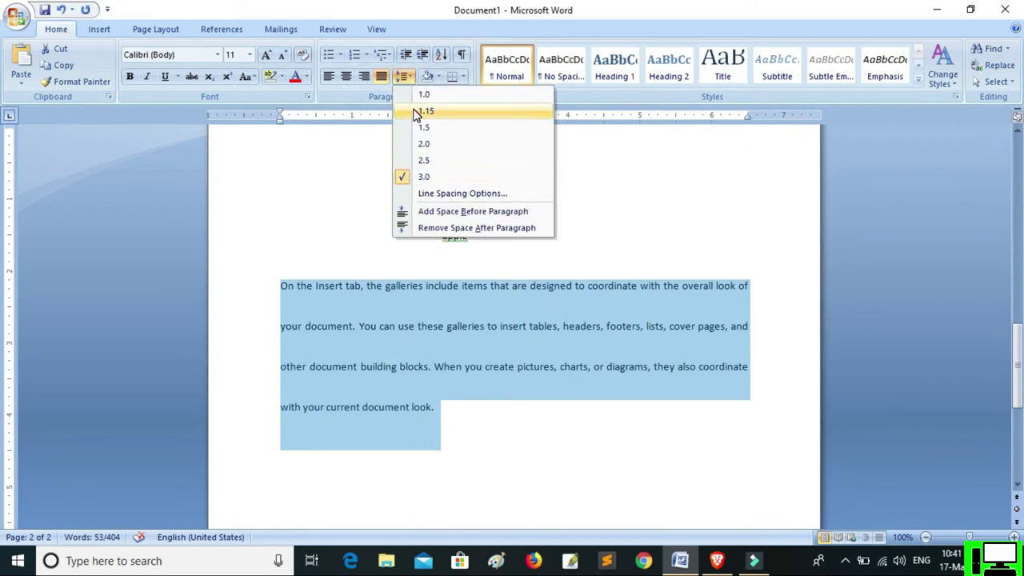
{"action": "left_click", "coordinate": [416, 113]}
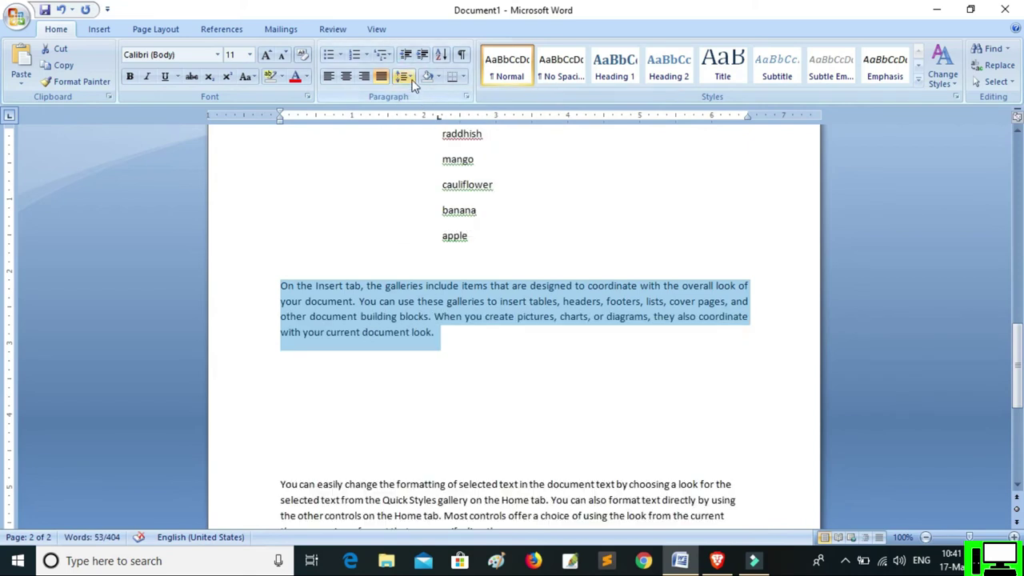
{"action": "left_click", "coordinate": [409, 78]}
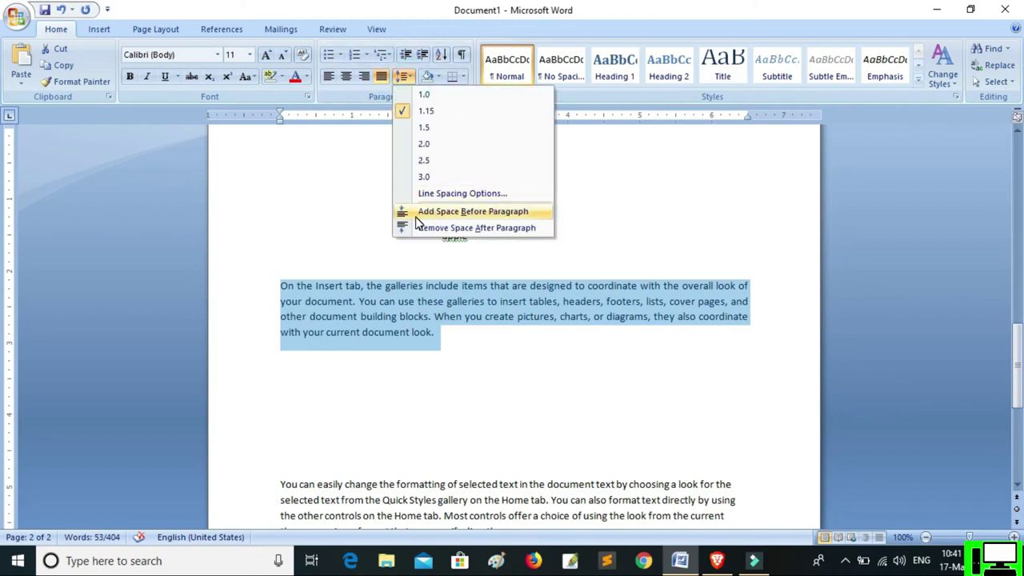
{"action": "scroll", "coordinate": [298, 264], "scroll_direction": "down", "scroll_amount": 3}
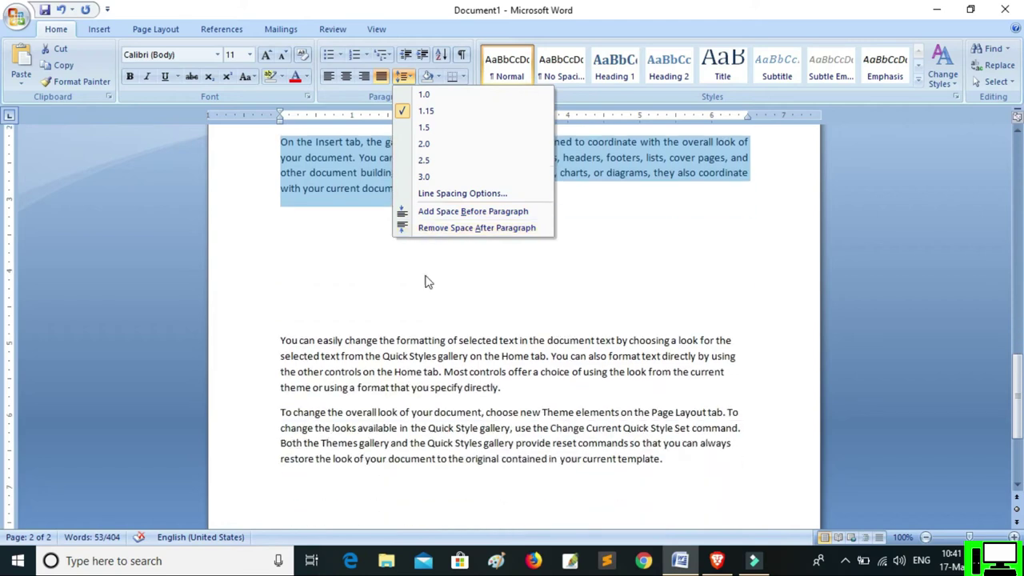
{"action": "scroll", "coordinate": [298, 264], "scroll_direction": "up", "scroll_amount": 2}
{"action": "scroll", "coordinate": [258, 376], "scroll_direction": "down", "scroll_amount": 1}
{"action": "scroll", "coordinate": [278, 456], "scroll_direction": "down", "scroll_amount": 1}
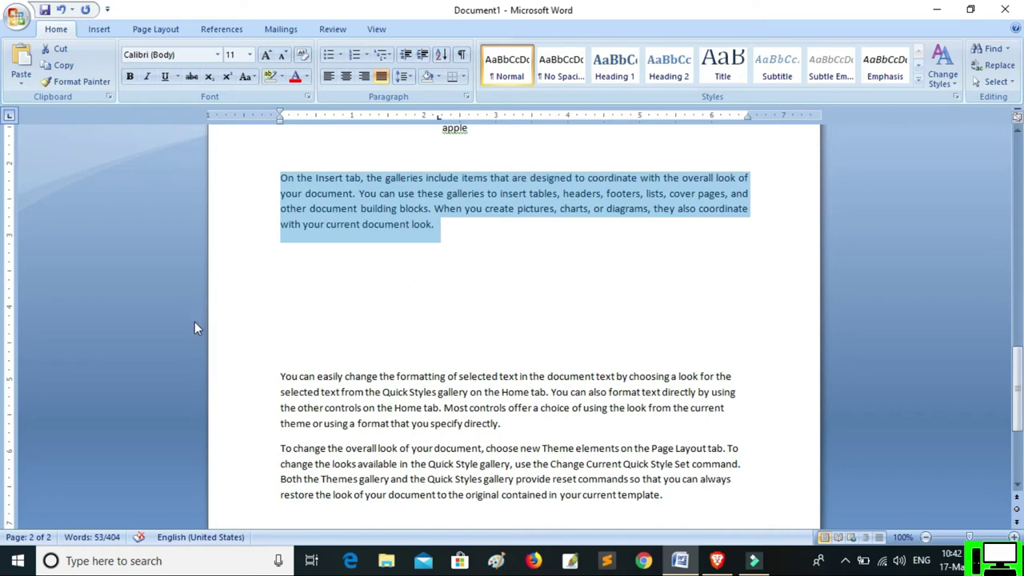
Step: Select the last two paragraphs, add space before them, then remove it
{"action": "left_click", "coordinate": [277, 365]}
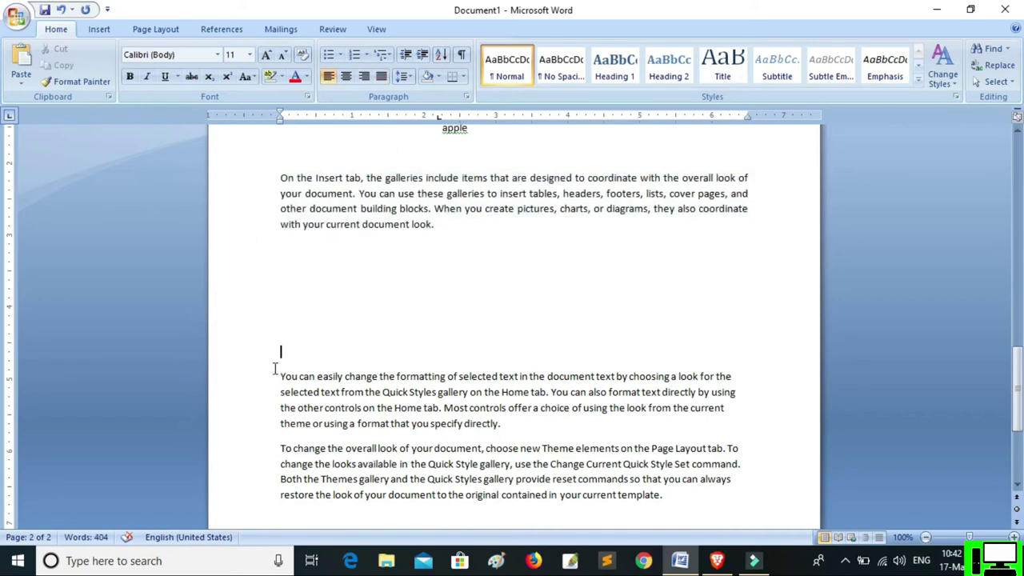
{"action": "left_click_drag", "start_coordinate": [277, 367], "coordinate": [683, 490]}
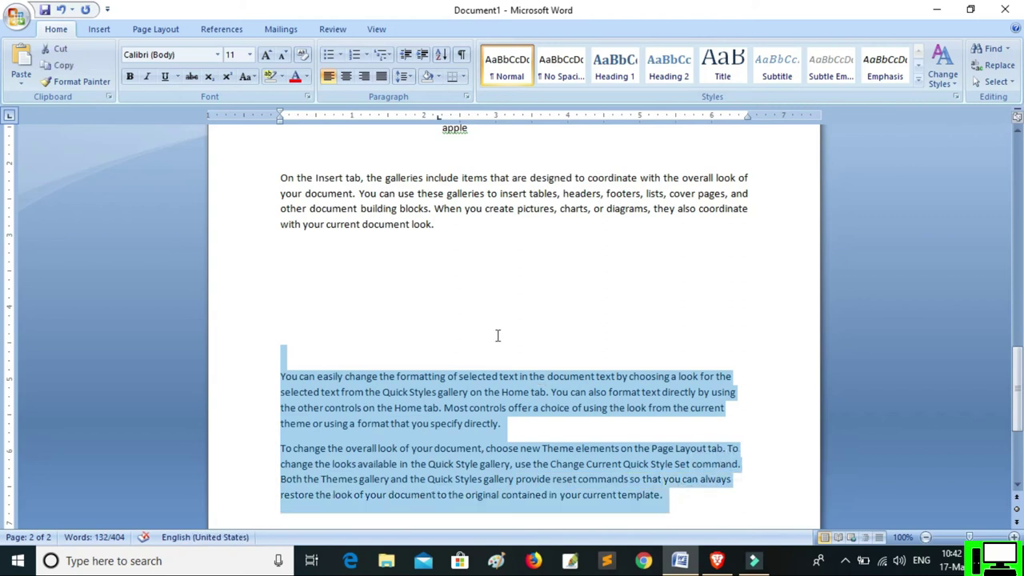
{"action": "left_click", "coordinate": [405, 76]}
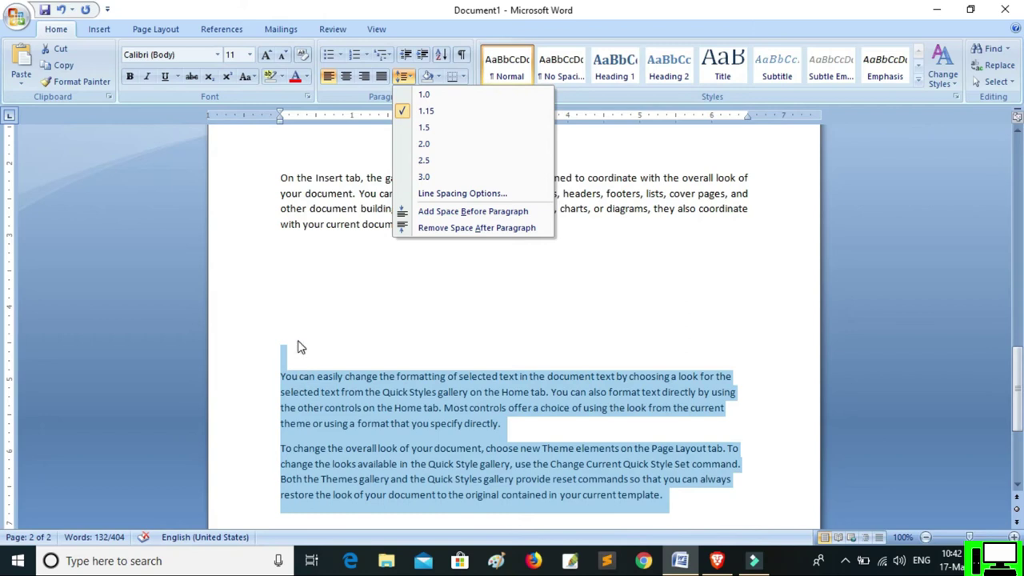
{"action": "left_click", "coordinate": [440, 211]}
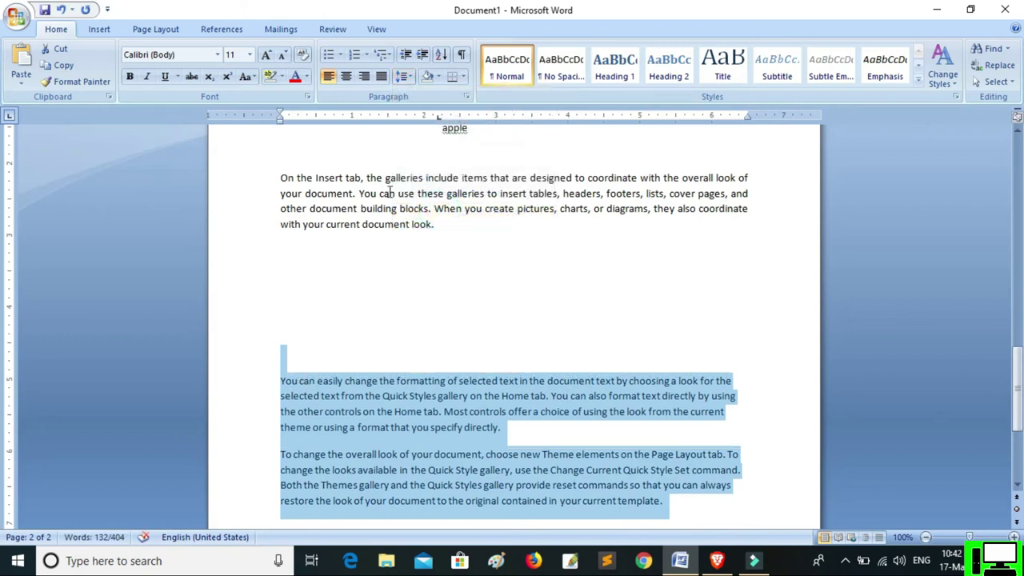
{"action": "left_click", "coordinate": [405, 76]}
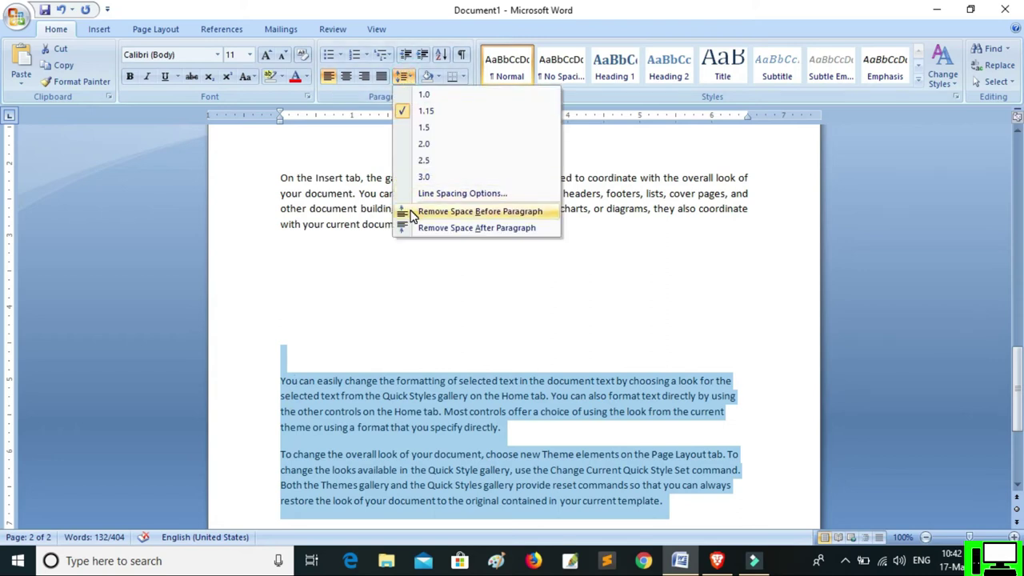
{"action": "left_click", "coordinate": [412, 213]}
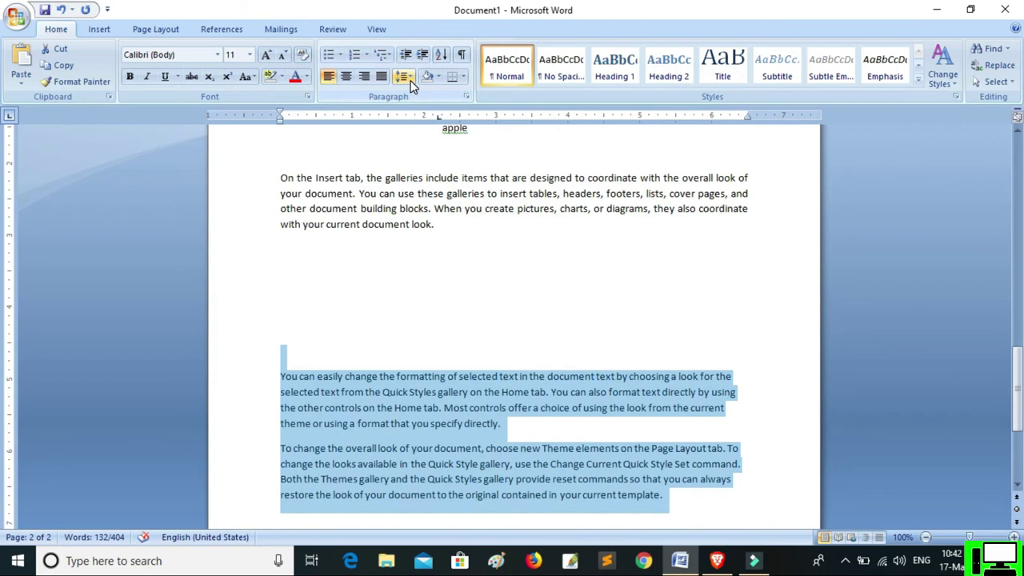
Step: Remove the space after the two paragraphs, then add it back
{"action": "left_click", "coordinate": [407, 77]}
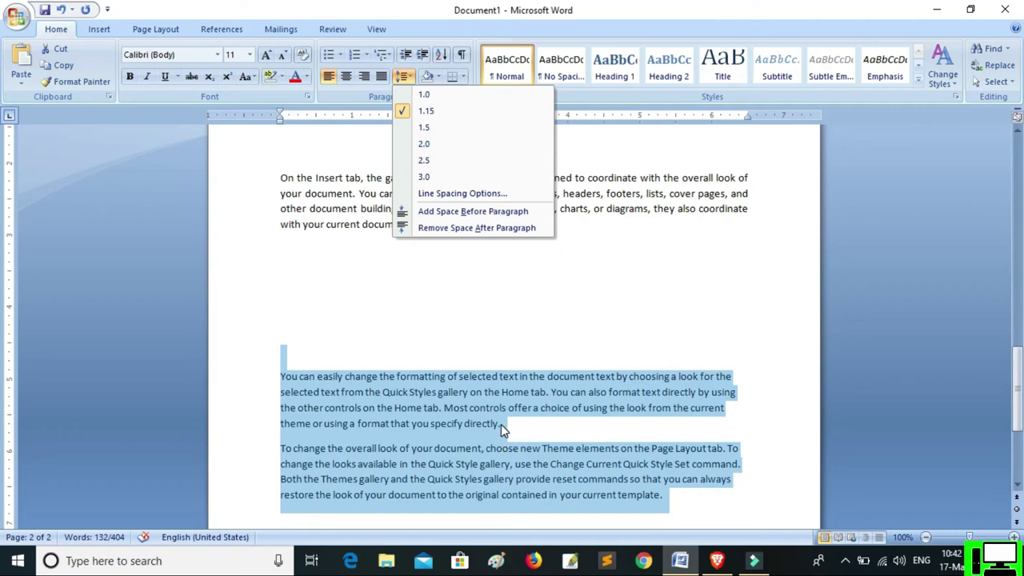
{"action": "left_click", "coordinate": [460, 231]}
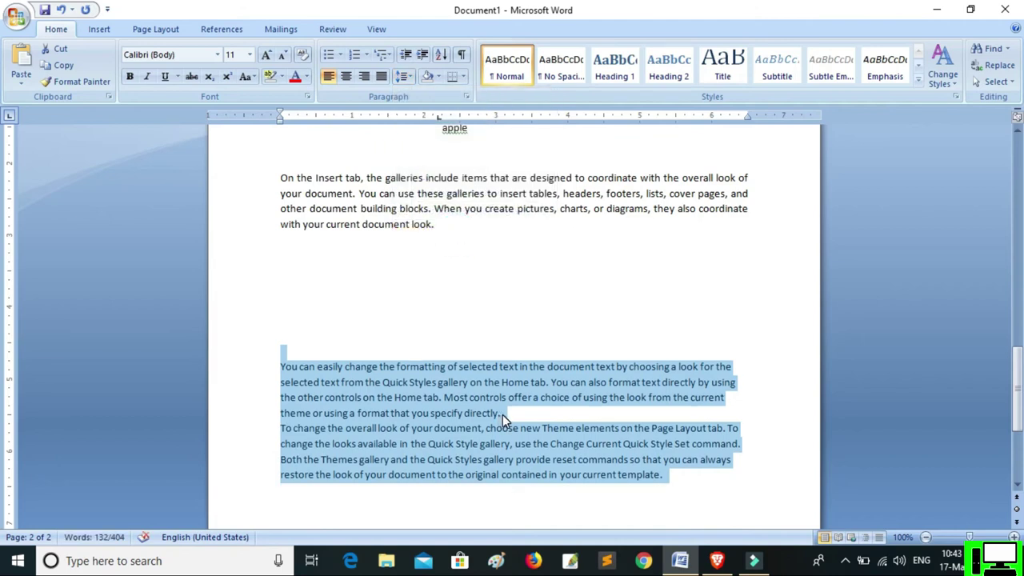
{"action": "left_click", "coordinate": [409, 76]}
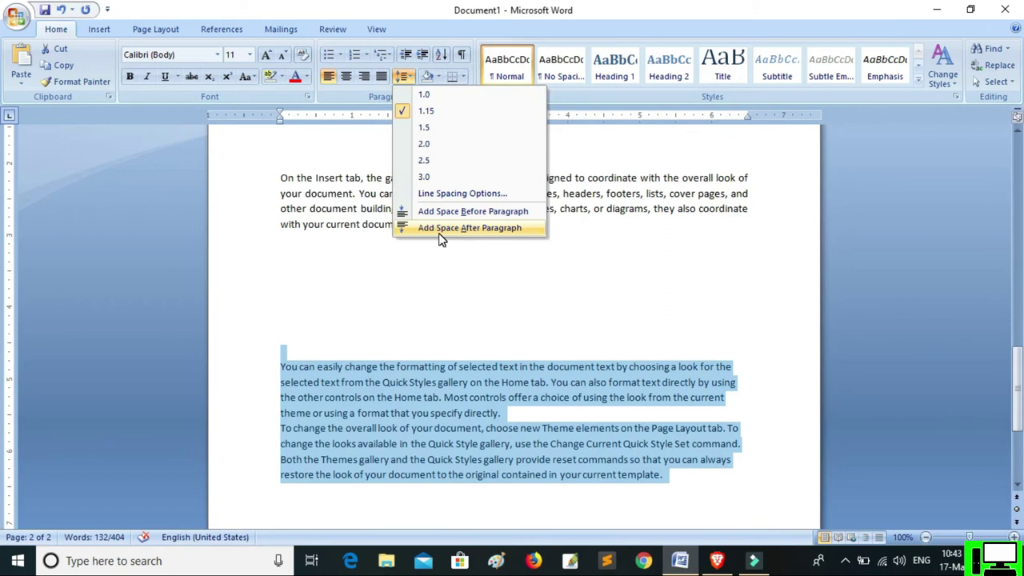
{"action": "left_click", "coordinate": [441, 230]}
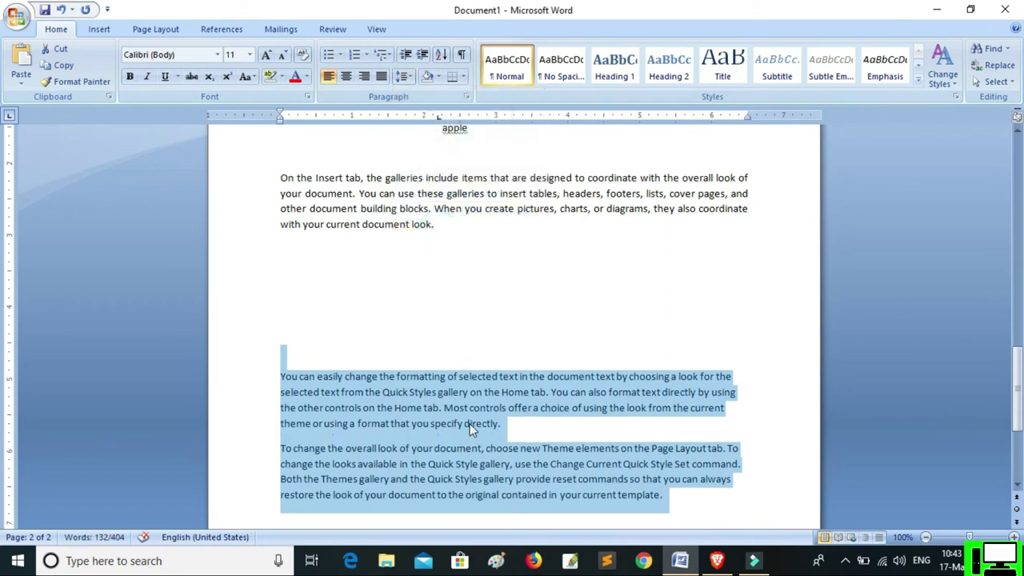
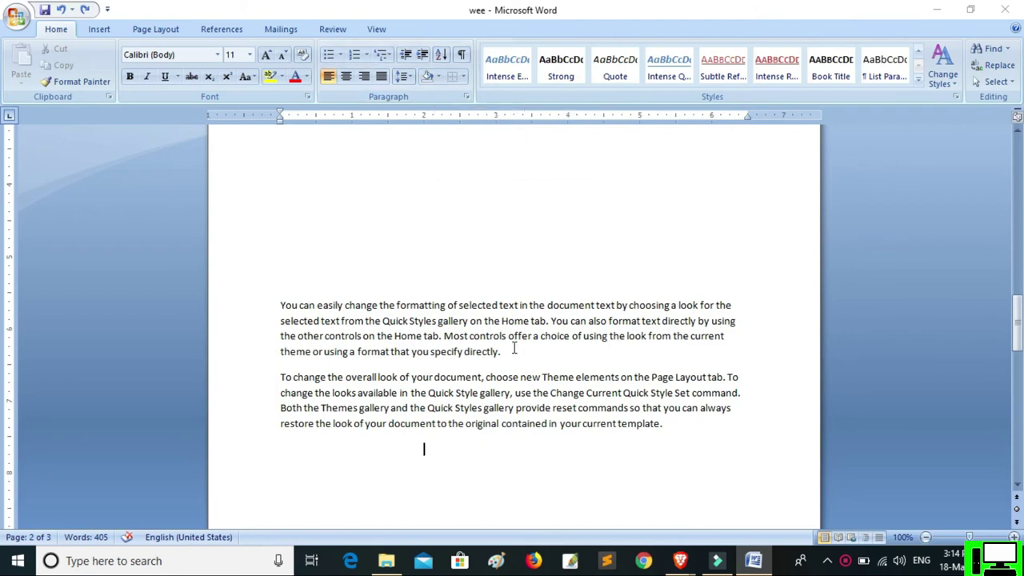
Step: Try red shading on the first paragraph, then remove the shading
{"action": "left_click", "coordinate": [438, 114]}
{"action": "left_click", "coordinate": [439, 76]}
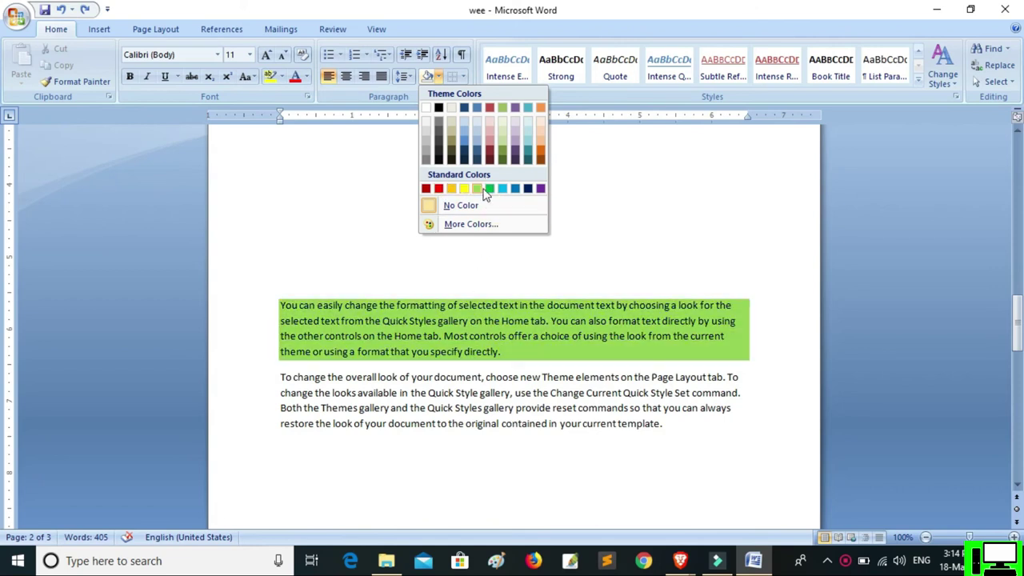
{"action": "left_click", "coordinate": [440, 188]}
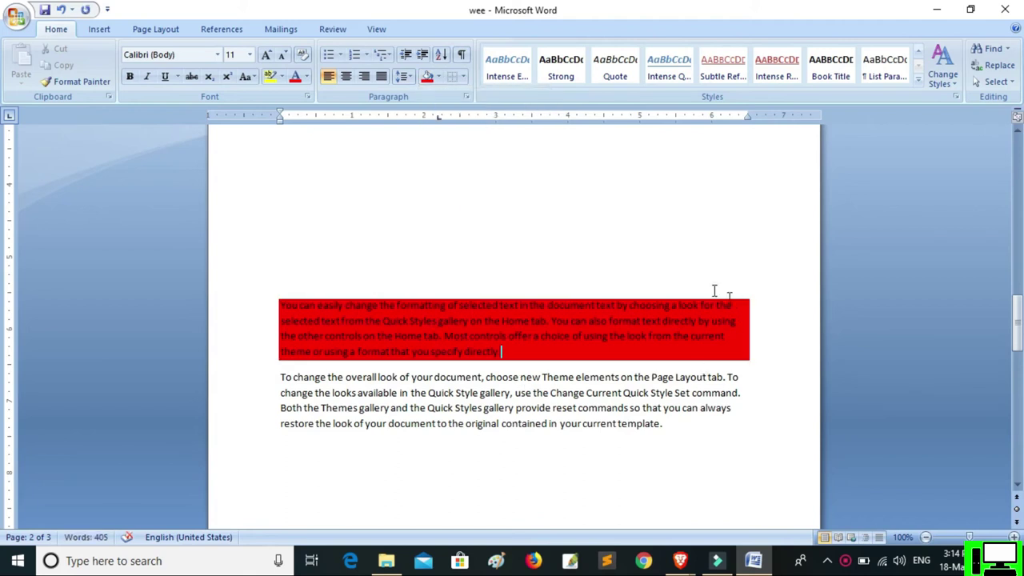
{"action": "left_click", "coordinate": [439, 76]}
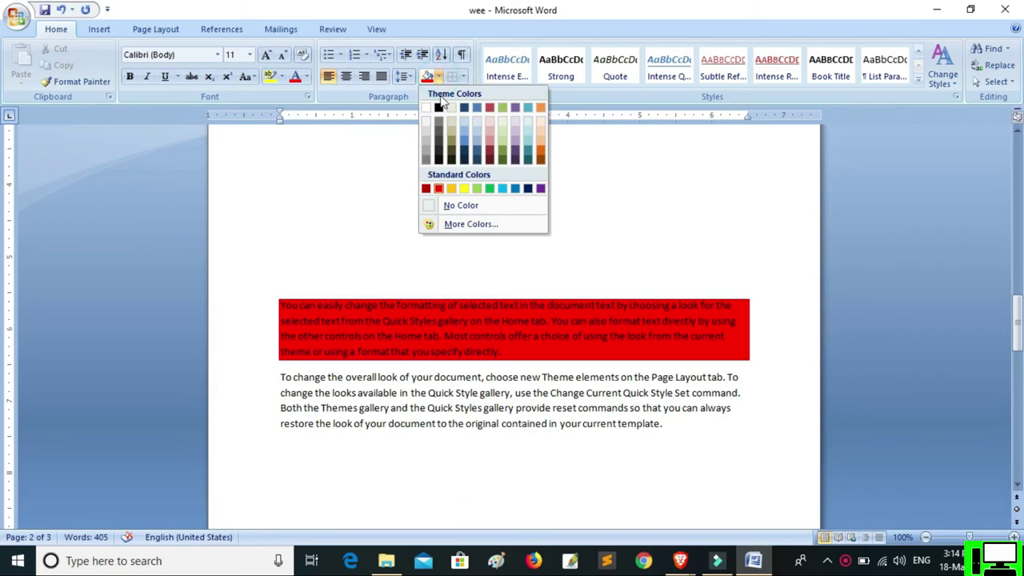
{"action": "left_click", "coordinate": [451, 210]}
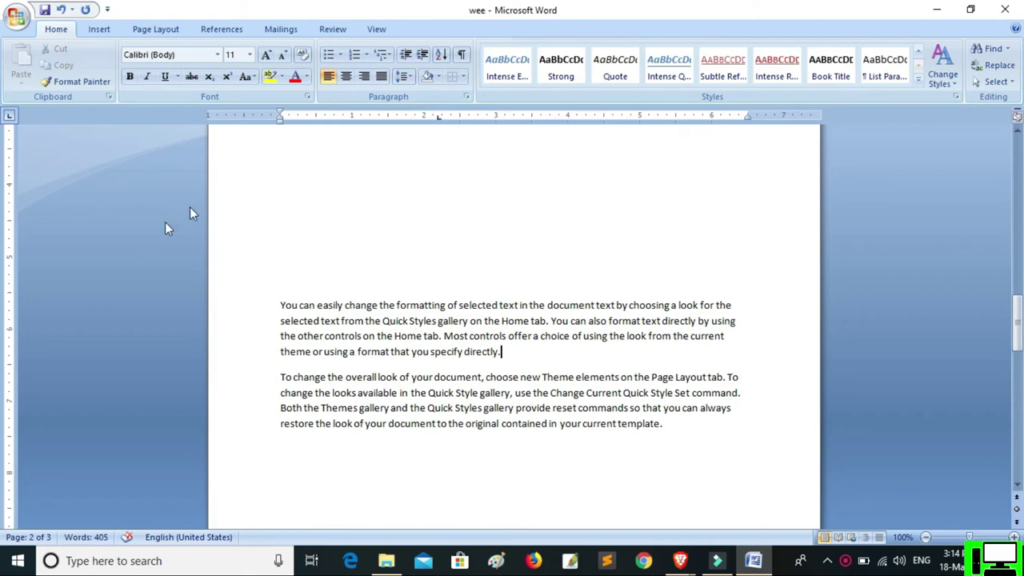
Step: Try bottom, top, left and box borders on the first paragraph, then remove all borders
{"action": "left_click", "coordinate": [464, 77]}
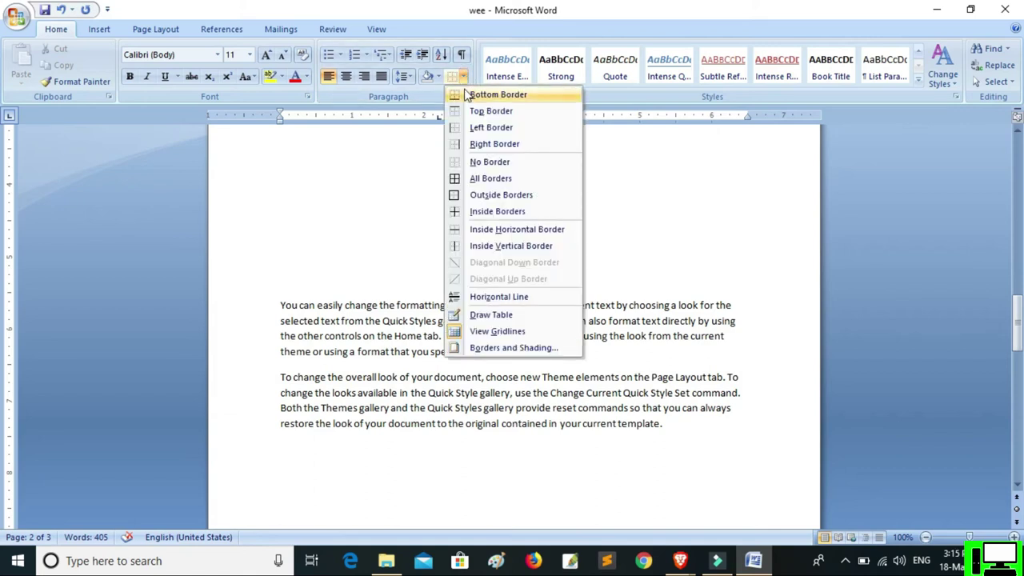
{"action": "left_click", "coordinate": [468, 93]}
{"action": "left_click", "coordinate": [464, 77]}
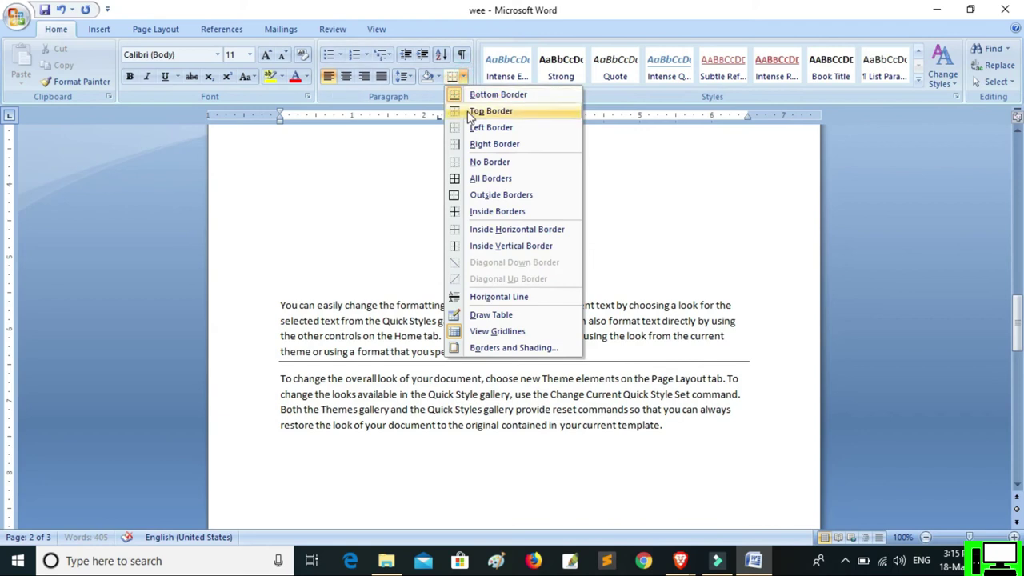
{"action": "left_click", "coordinate": [469, 108]}
{"action": "left_click", "coordinate": [464, 78]}
{"action": "left_click", "coordinate": [469, 126]}
{"action": "left_click", "coordinate": [466, 81]}
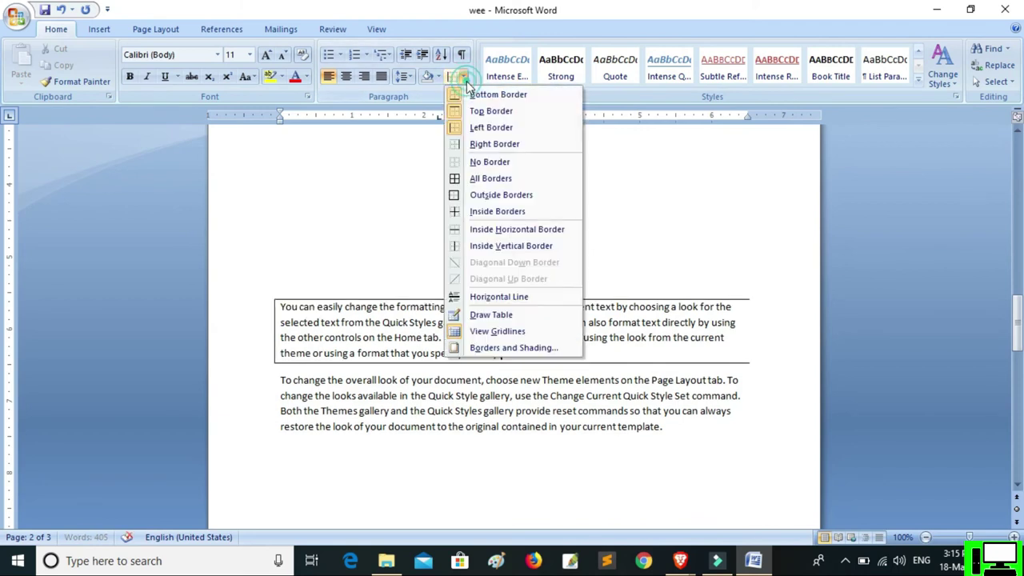
{"action": "left_click", "coordinate": [480, 180]}
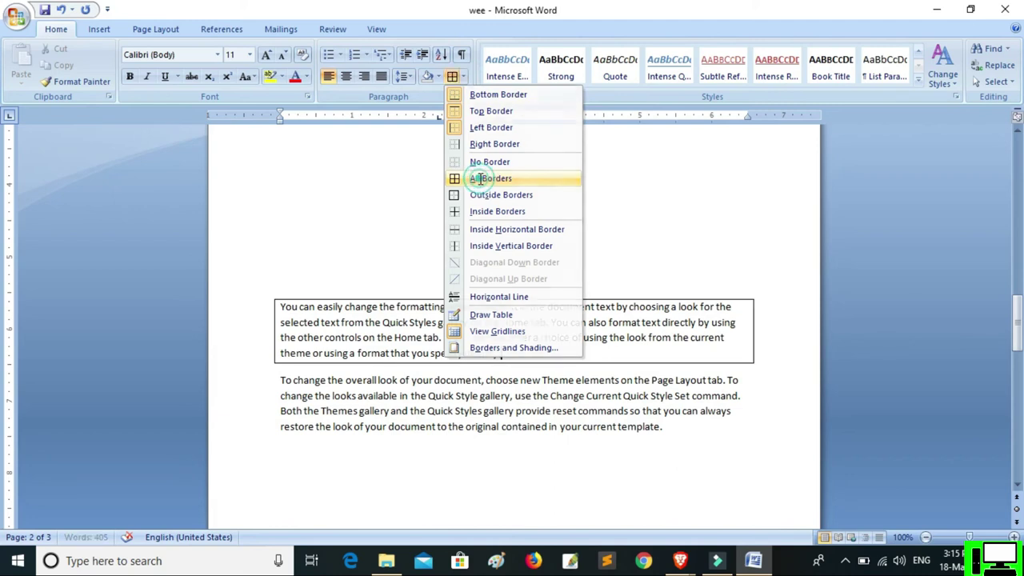
{"action": "left_click", "coordinate": [464, 76]}
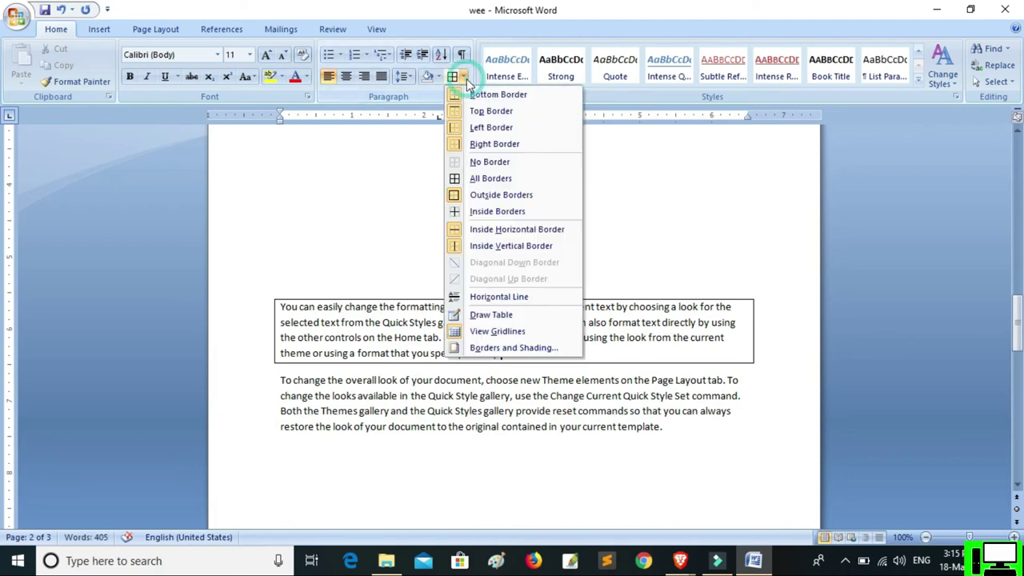
{"action": "left_click", "coordinate": [476, 161]}
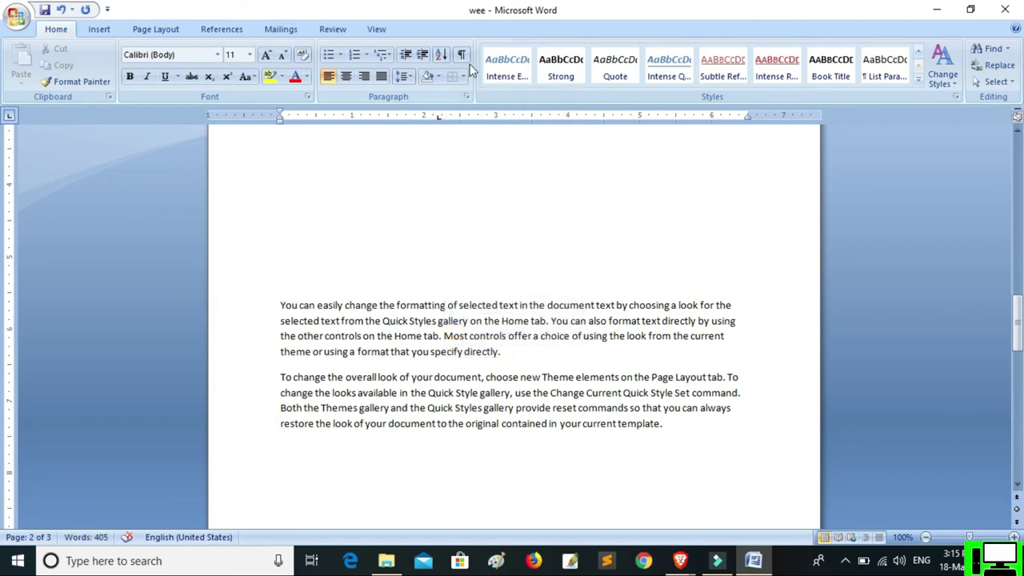
Step: Show formatting marks to inspect the document, then hide them again
{"action": "scroll", "coordinate": [469, 231], "scroll_direction": "up", "scroll_amount": 5}
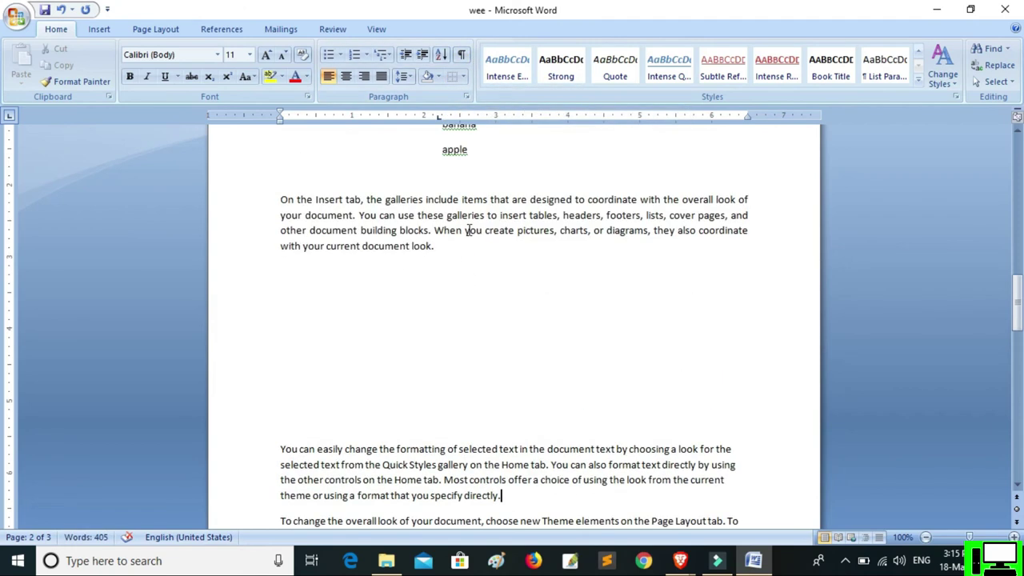
{"action": "scroll", "coordinate": [465, 249], "scroll_direction": "up", "scroll_amount": 2}
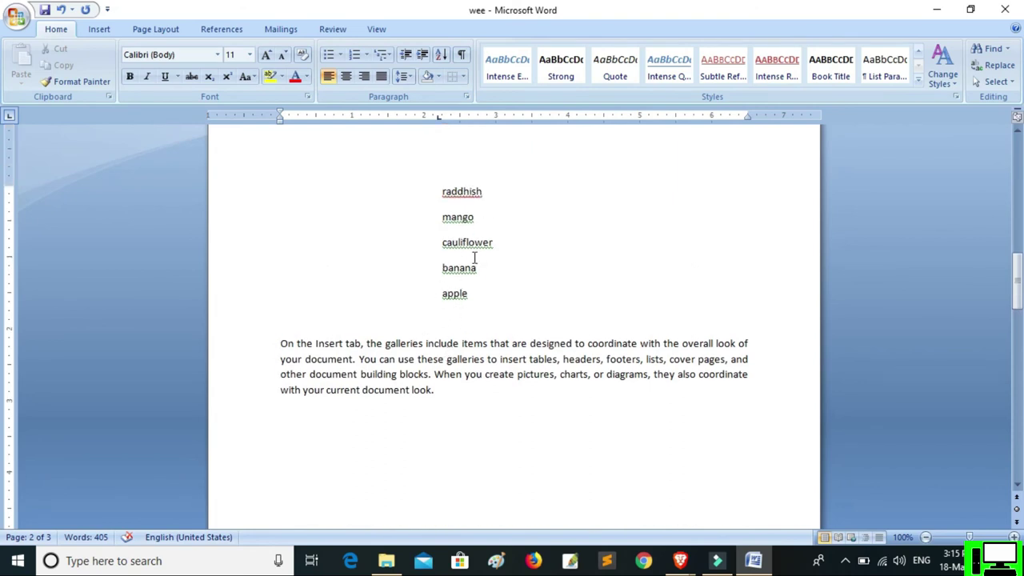
{"action": "left_click", "coordinate": [462, 56]}
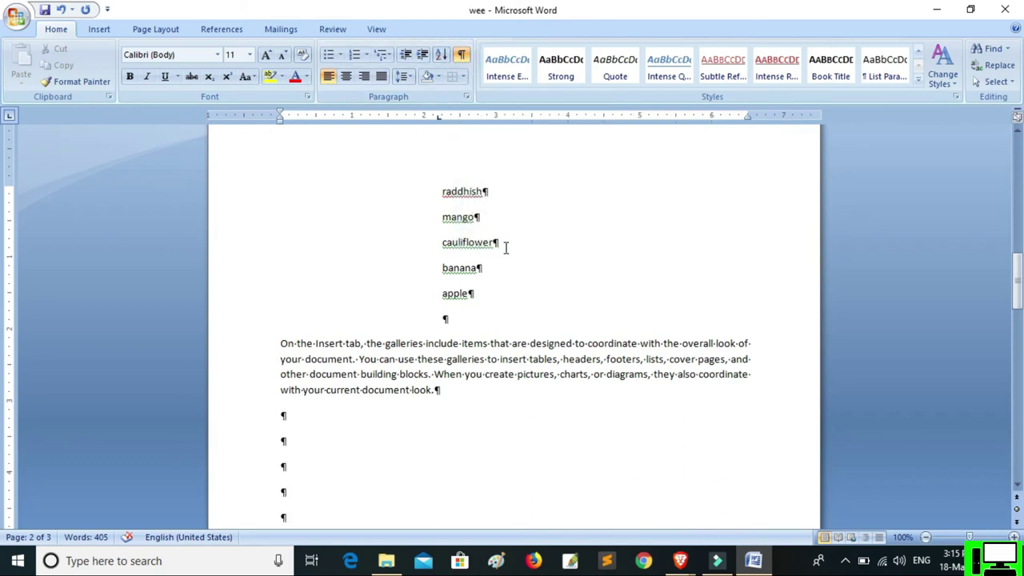
{"action": "scroll", "coordinate": [468, 367], "scroll_direction": "down", "scroll_amount": 3}
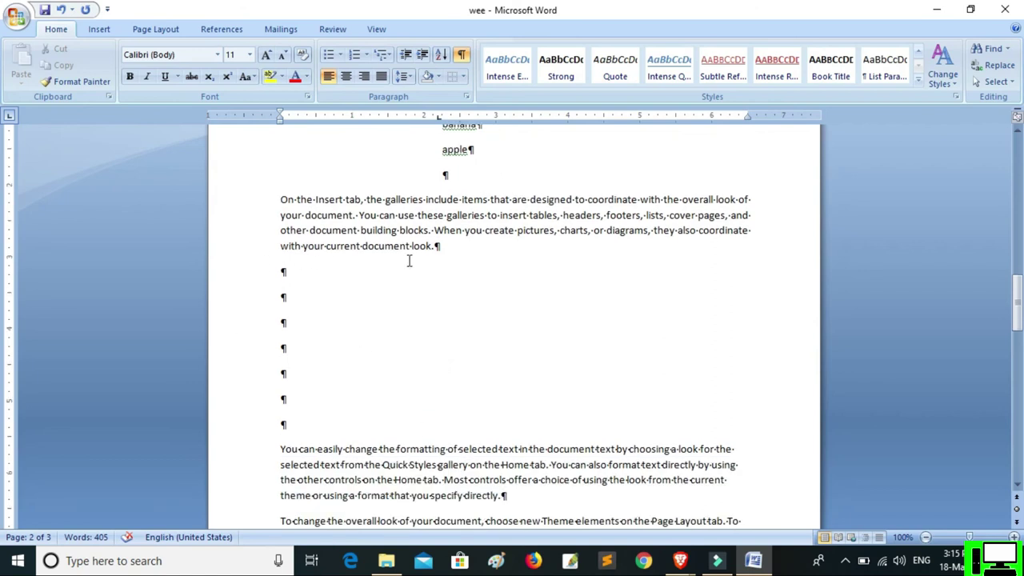
{"action": "left_click", "coordinate": [462, 56]}
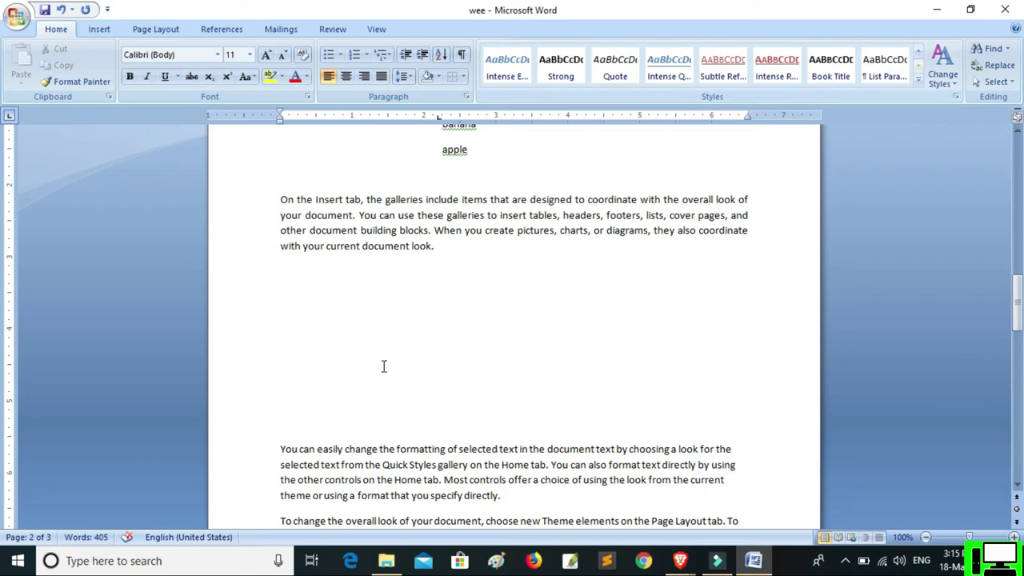
Step: Add the 'computer' and 'Laptop' heading lines with new paragraphs after them
{"action": "scroll", "coordinate": [352, 369], "scroll_direction": "down", "scroll_amount": 1}
{"action": "left_click", "coordinate": [304, 377]}
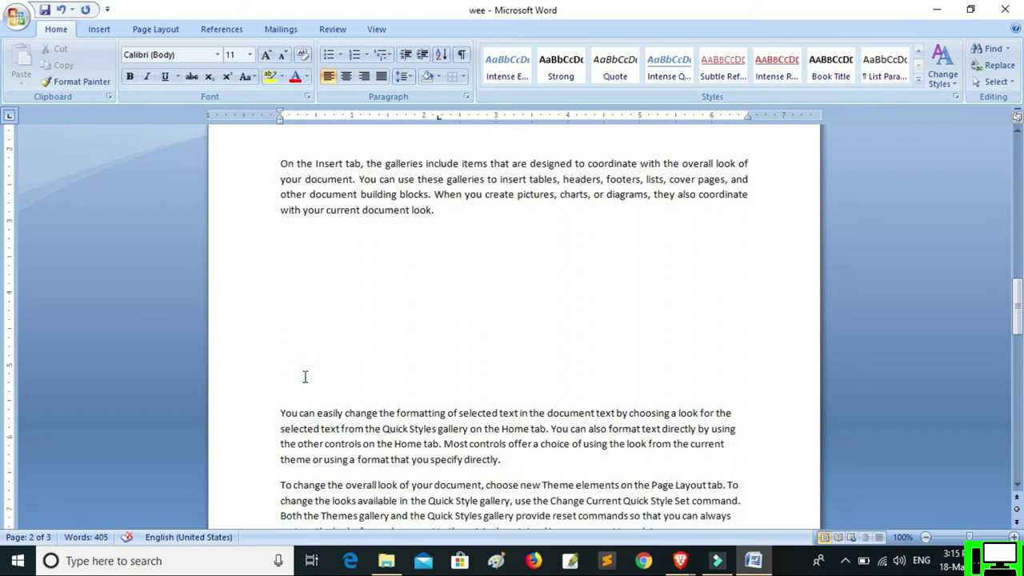
{"action": "scroll", "coordinate": [305, 377], "scroll_direction": "down", "scroll_amount": 2}
{"action": "type", "text": "computer"}
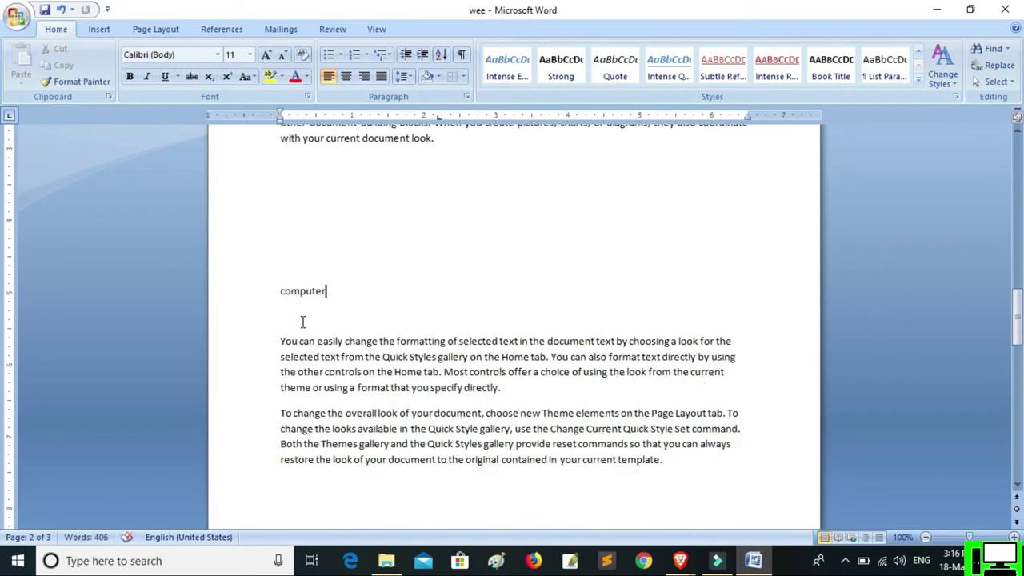
{"action": "left_click", "coordinate": [521, 389]}
{"action": "key", "text": "Return"}
{"action": "type", "text": "top"}
{"action": "key", "text": "Return"}
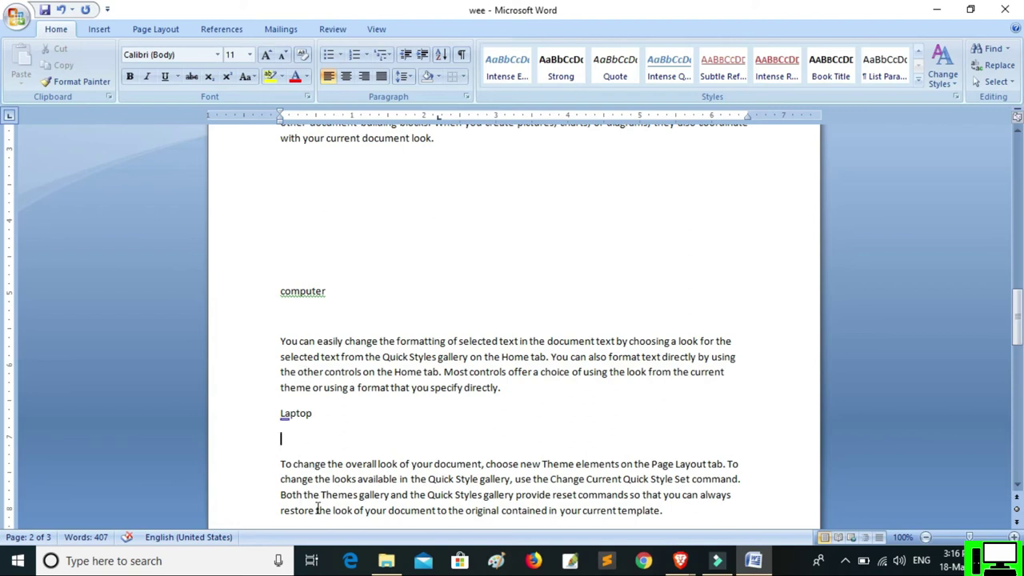
Step: Make the words computer and Laptop Heading 1
{"action": "left_click_drag", "start_coordinate": [366, 296], "coordinate": [233, 295]}
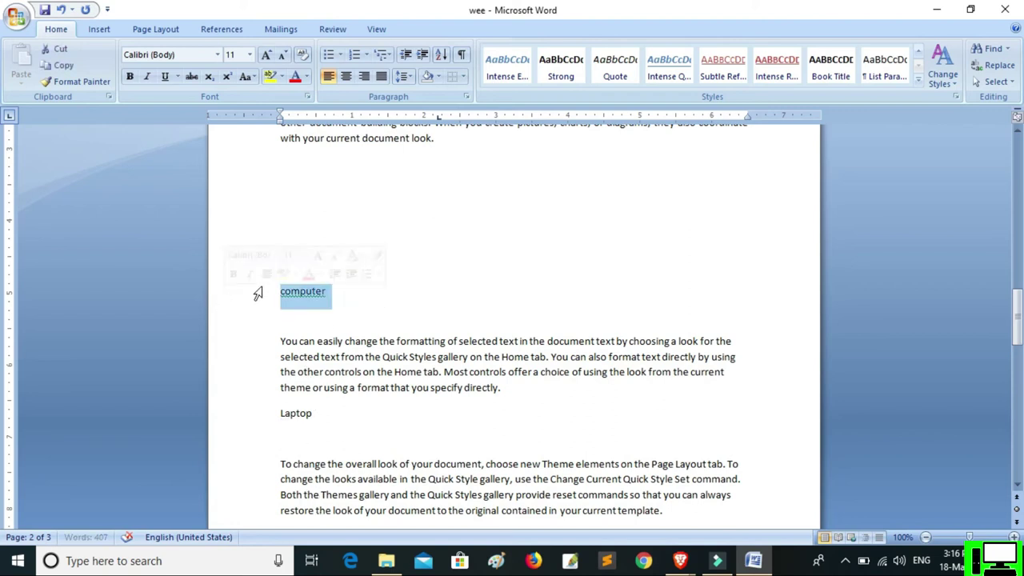
{"action": "left_click", "coordinate": [917, 80]}
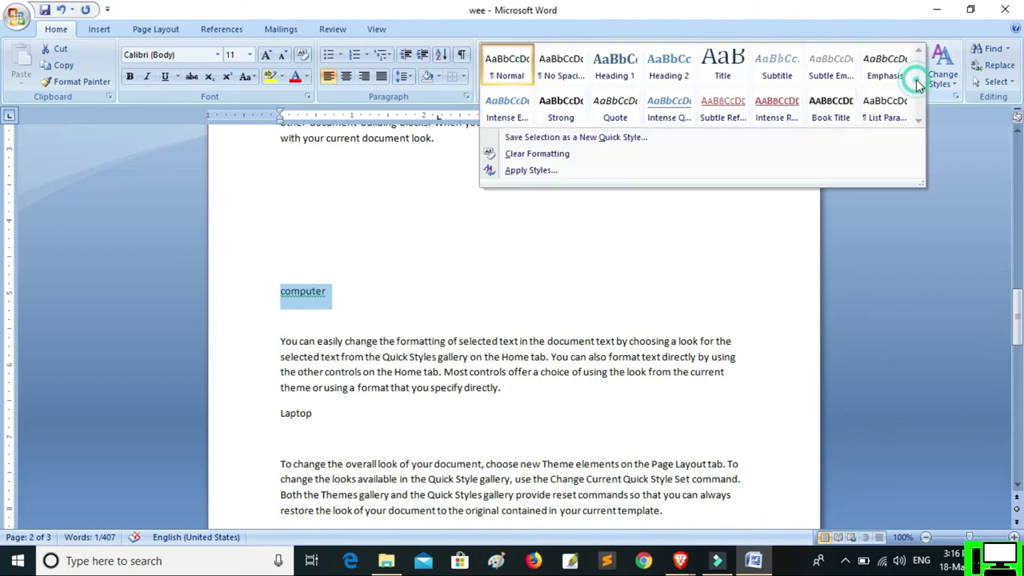
{"action": "left_click", "coordinate": [615, 66]}
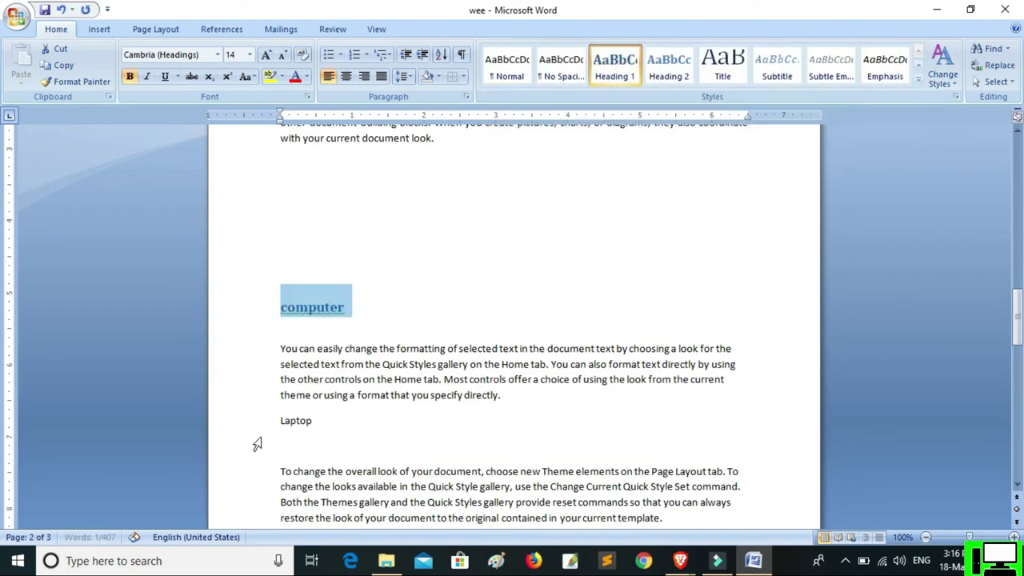
{"action": "scroll", "coordinate": [291, 323], "scroll_direction": "down", "scroll_amount": 2}
{"action": "double_click", "coordinate": [293, 320]}
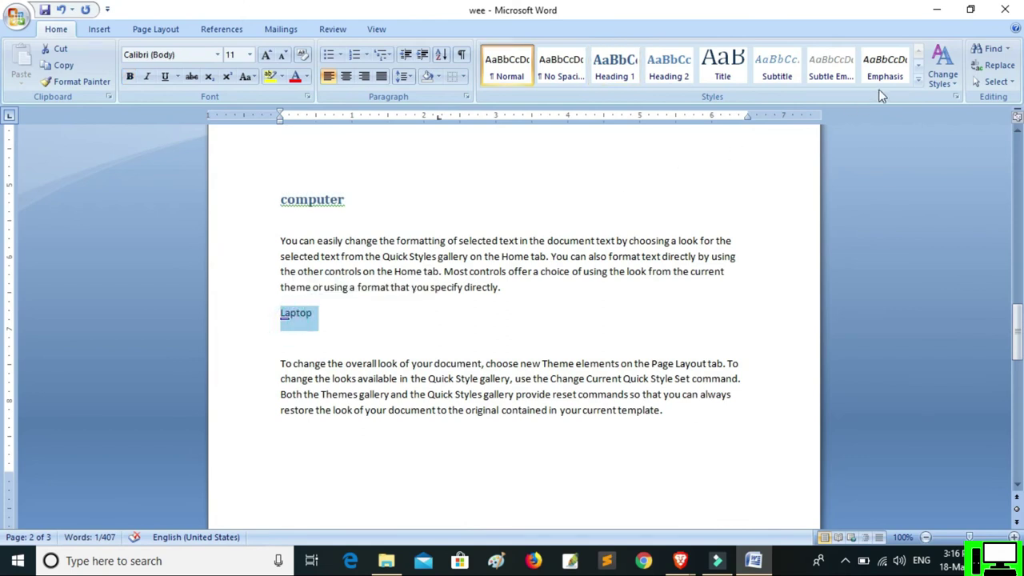
{"action": "left_click", "coordinate": [917, 79]}
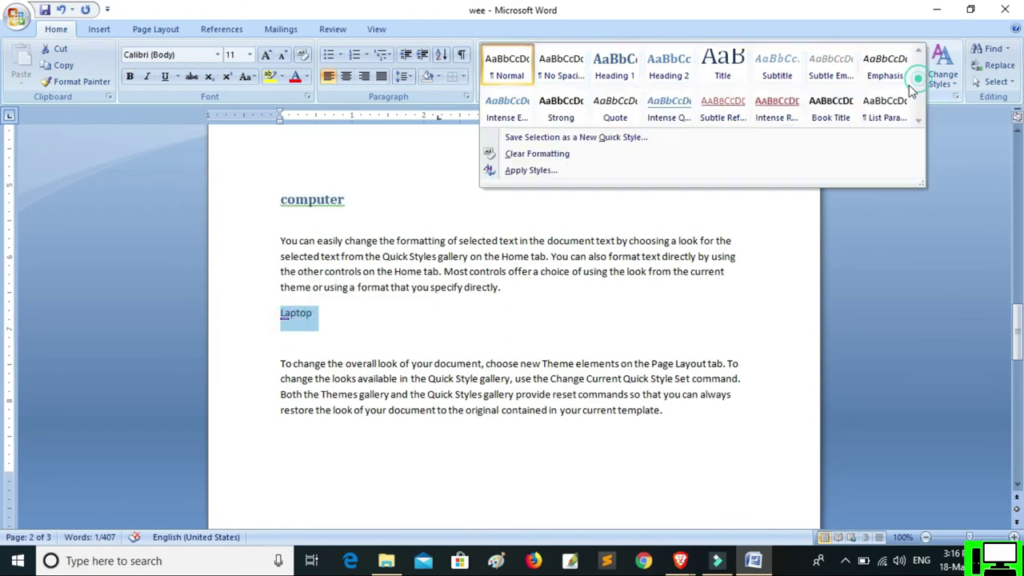
{"action": "left_click", "coordinate": [616, 74]}
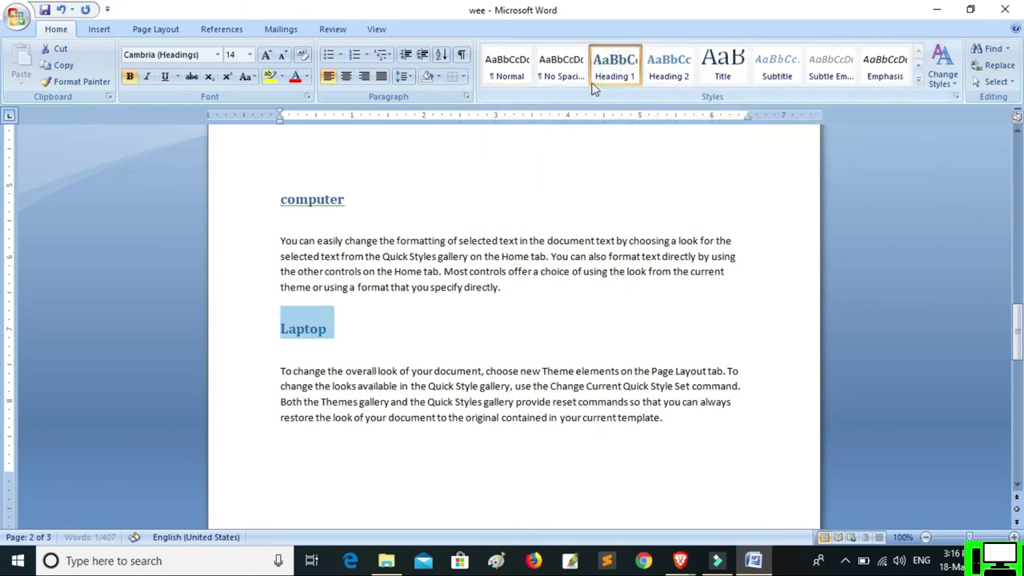
Step: Give the computer paragraph Intense Emphasis and the Laptop paragraph Intense Reference
{"action": "triple_click", "coordinate": [536, 266]}
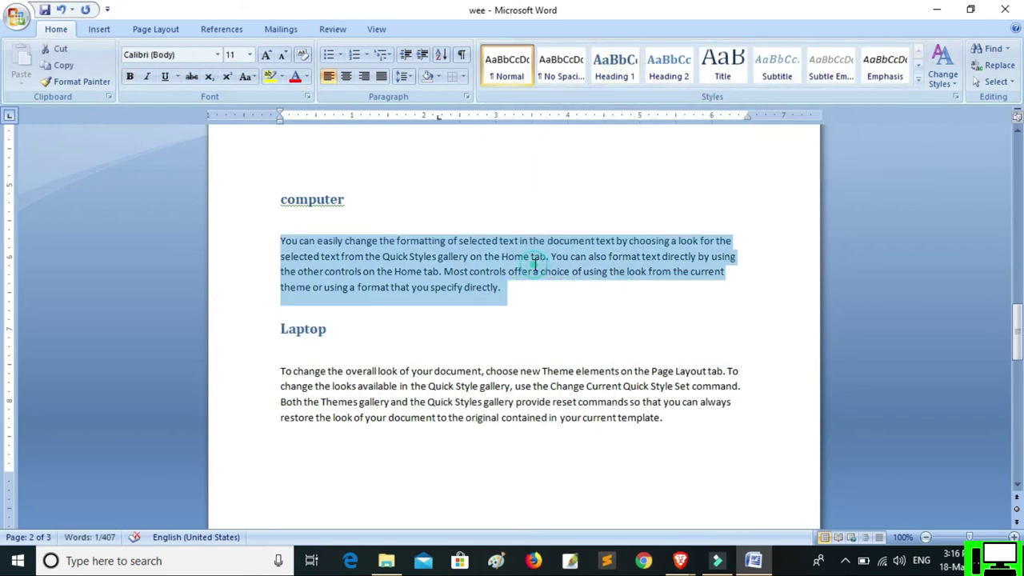
{"action": "left_click", "coordinate": [919, 78]}
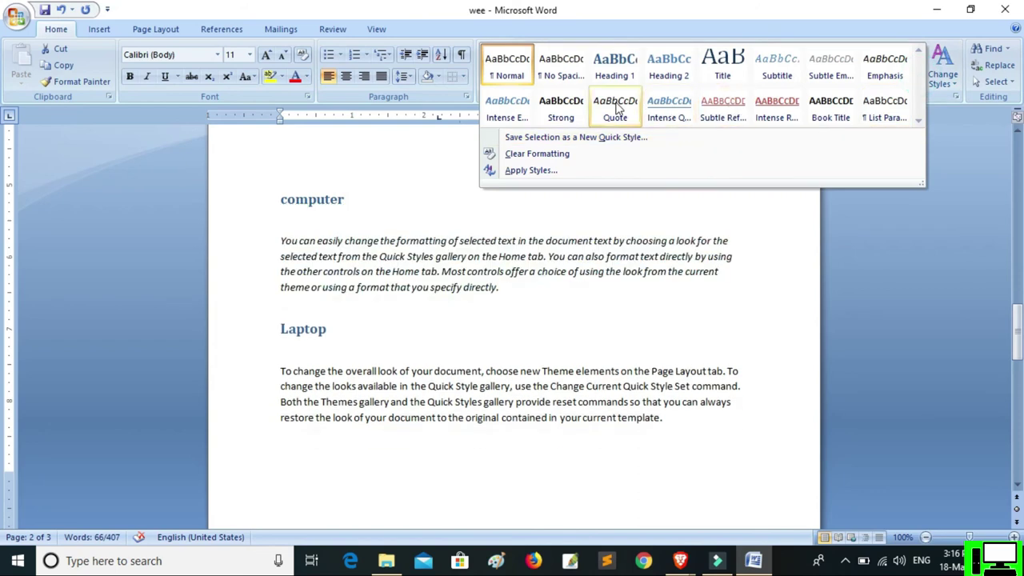
{"action": "left_click", "coordinate": [507, 110]}
{"action": "triple_click", "coordinate": [466, 407]}
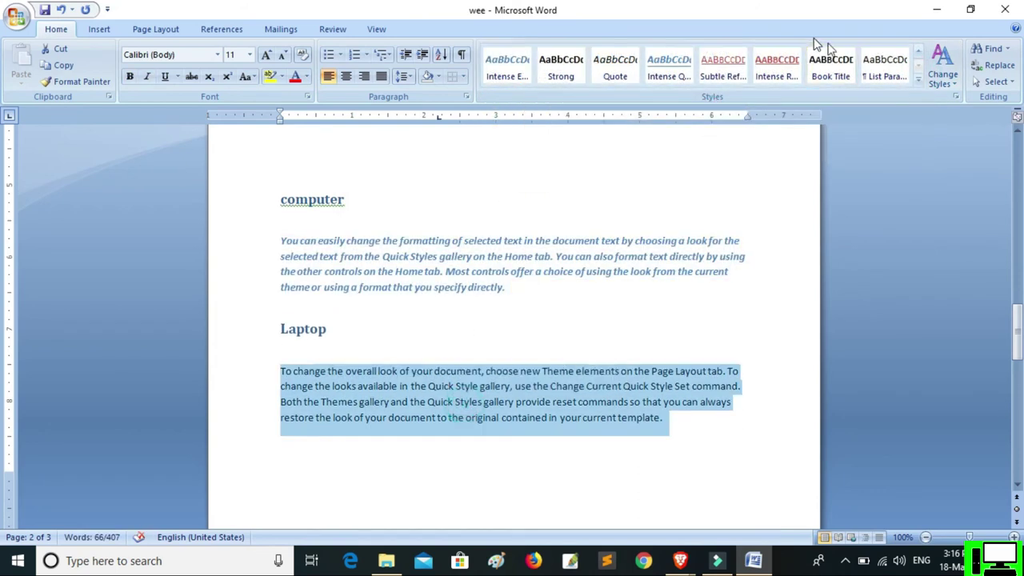
{"action": "left_click", "coordinate": [917, 83]}
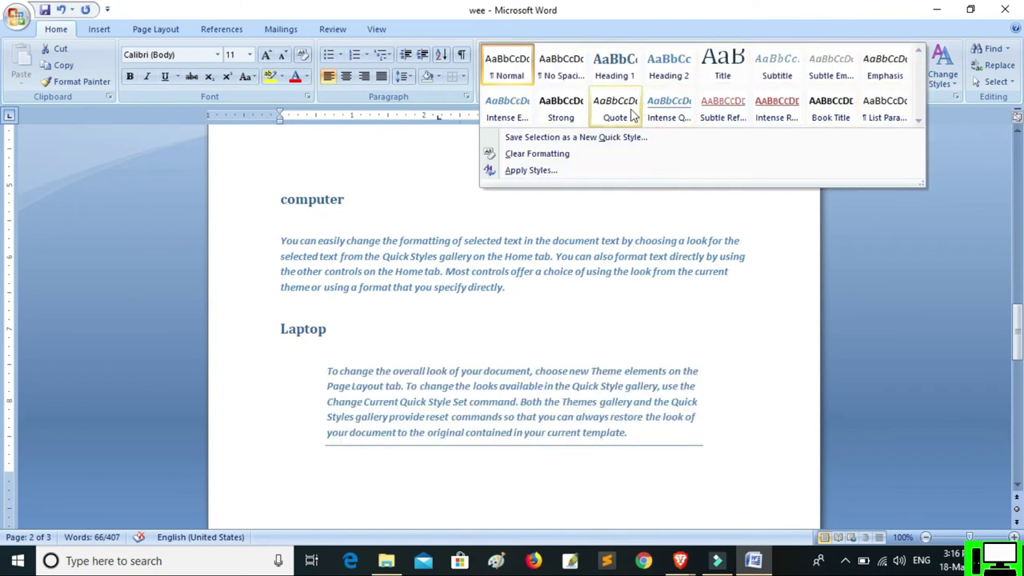
{"action": "left_click", "coordinate": [776, 112]}
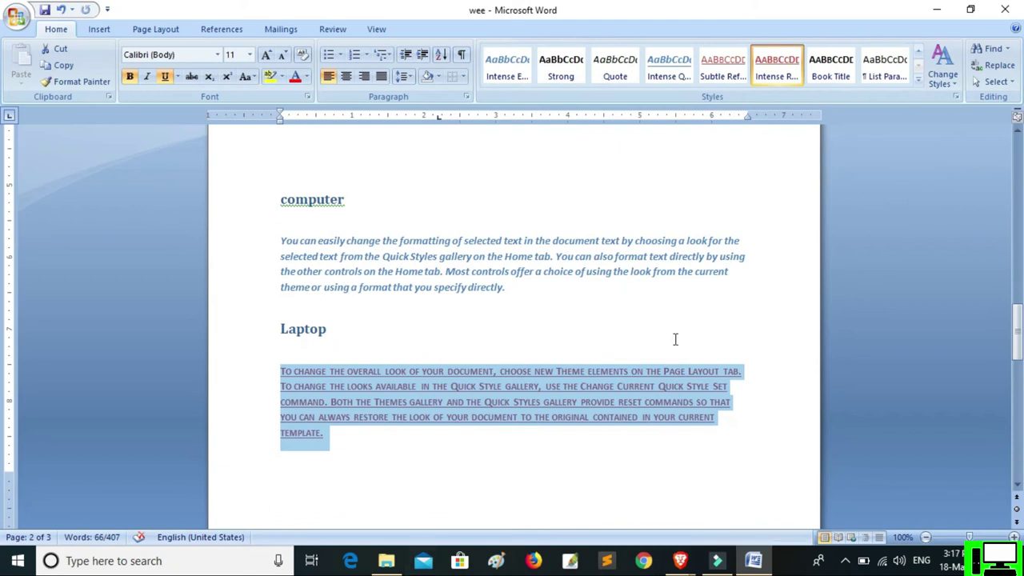
{"action": "left_click", "coordinate": [944, 90]}
{"action": "mouse_move", "coordinate": [955, 100]}
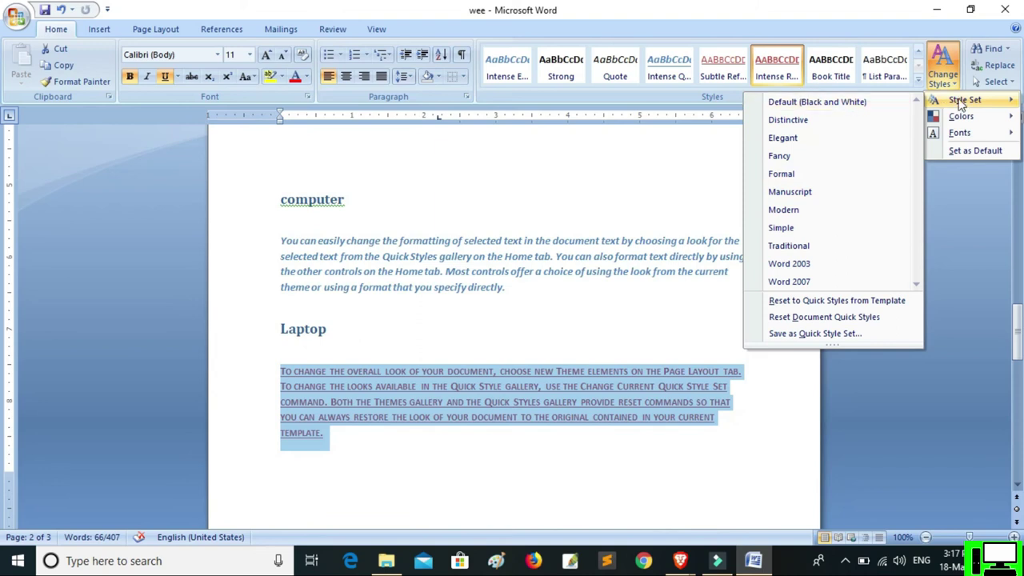
{"action": "mouse_move", "coordinate": [960, 116]}
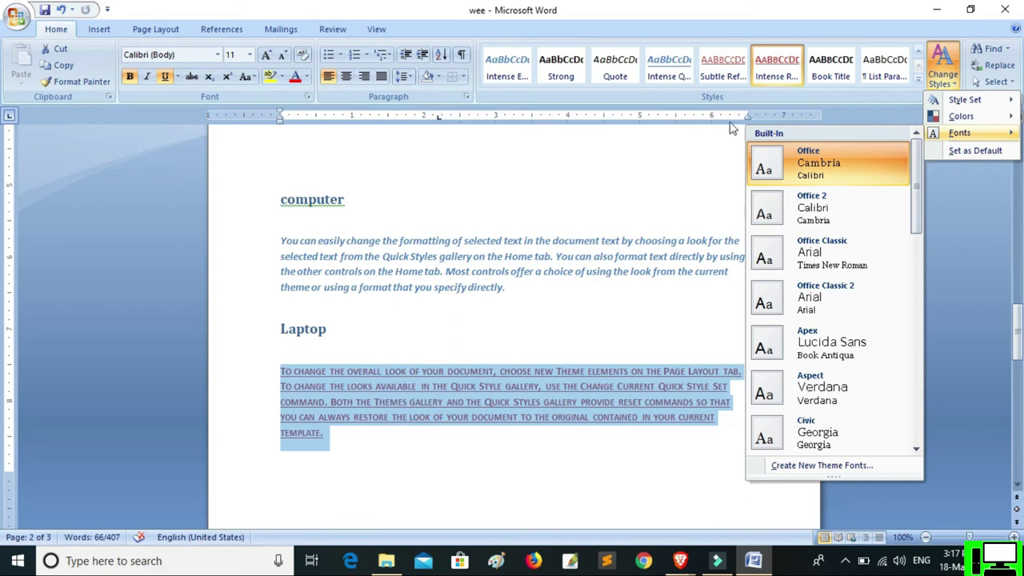
{"action": "left_click", "coordinate": [835, 95]}
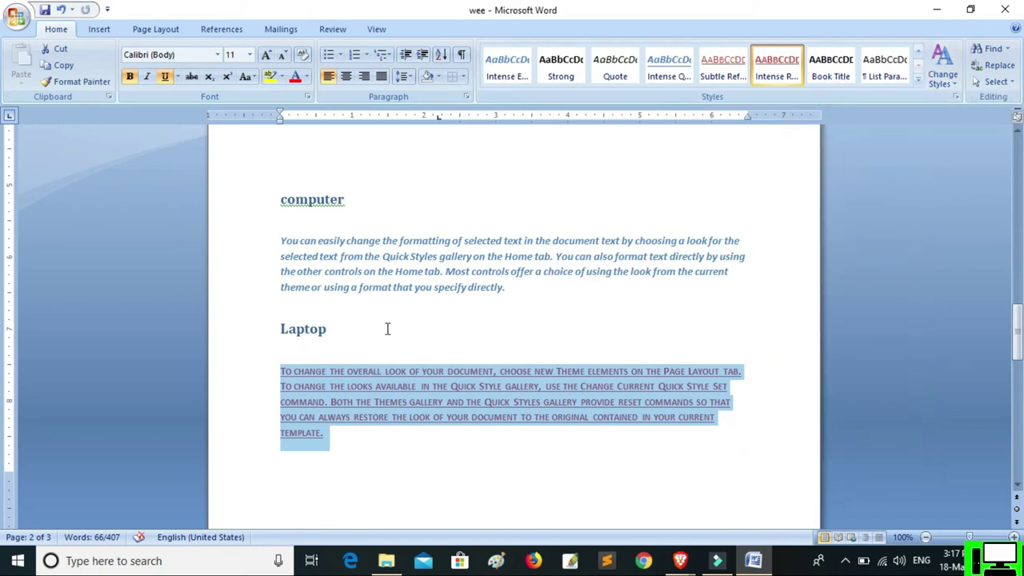
Step: Generate three sample paragraphs on page 3 with =rand() and select them
{"action": "scroll", "coordinate": [388, 329], "scroll_direction": "down", "scroll_amount": 3}
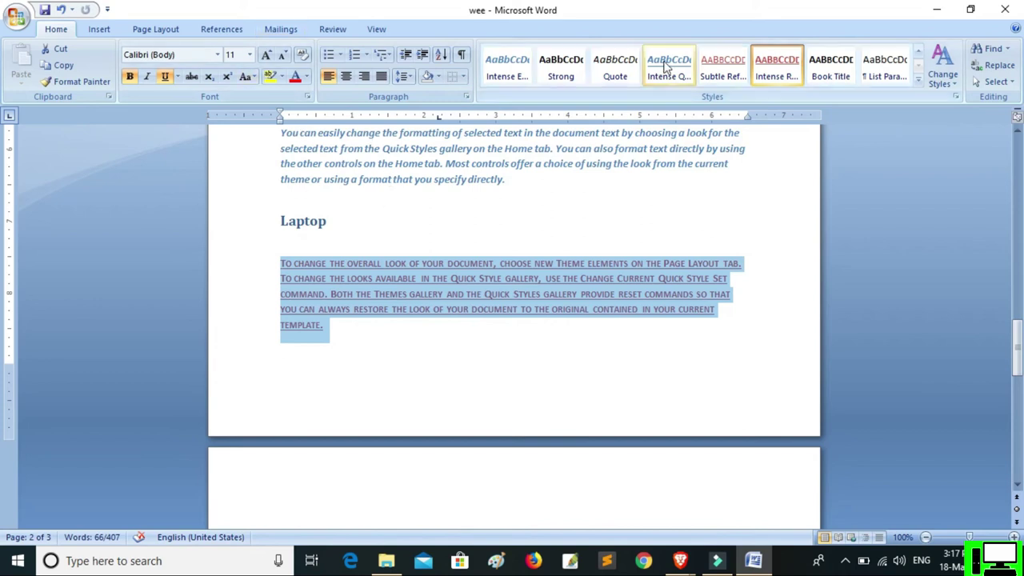
{"action": "scroll", "coordinate": [344, 375], "scroll_direction": "down", "scroll_amount": 3}
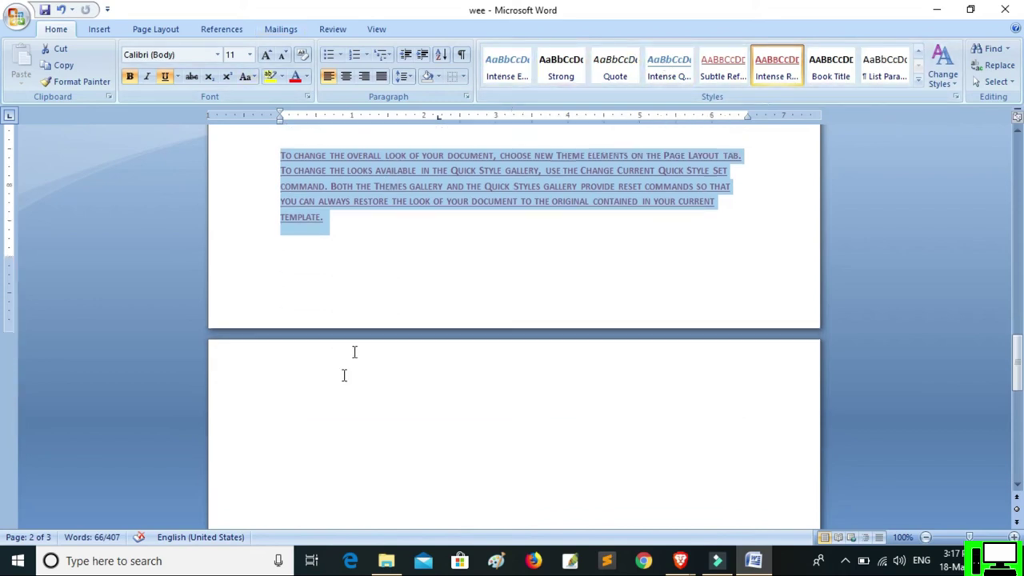
{"action": "left_click", "coordinate": [336, 395]}
{"action": "type", "text": "=rand()"}
{"action": "key", "text": "Return"}
{"action": "left_click", "coordinate": [456, 338]}
{"action": "mouse_move", "coordinate": [731, 505]}
{"action": "left_mouse_down"}
{"action": "mouse_move", "coordinate": [254, 324]}
{"action": "mouse_move", "coordinate": [151, 258]}
{"action": "left_mouse_up"}
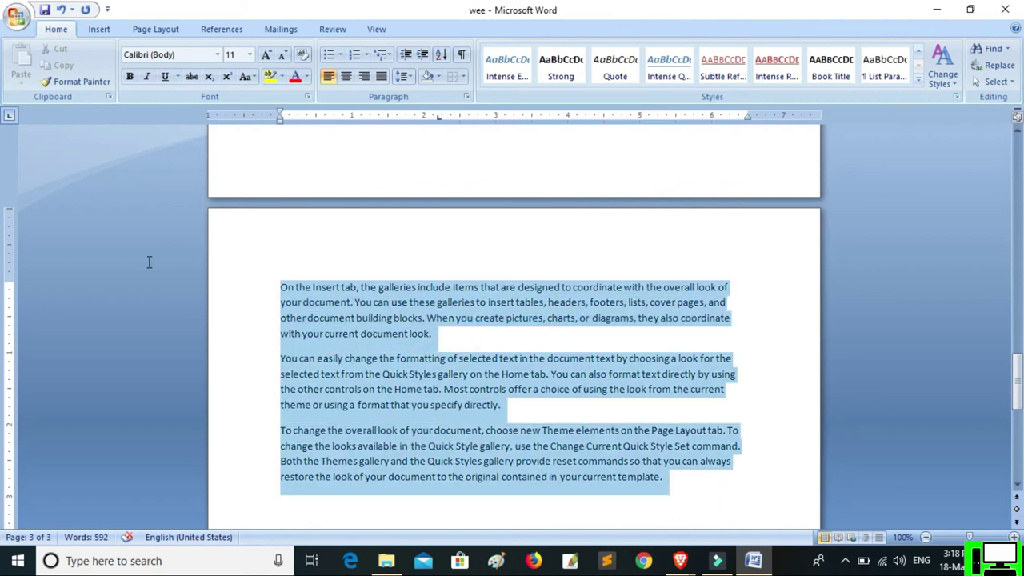
Step: Make the selected sample text dark red, size 16, in Agency FB
{"action": "left_click", "coordinate": [306, 77]}
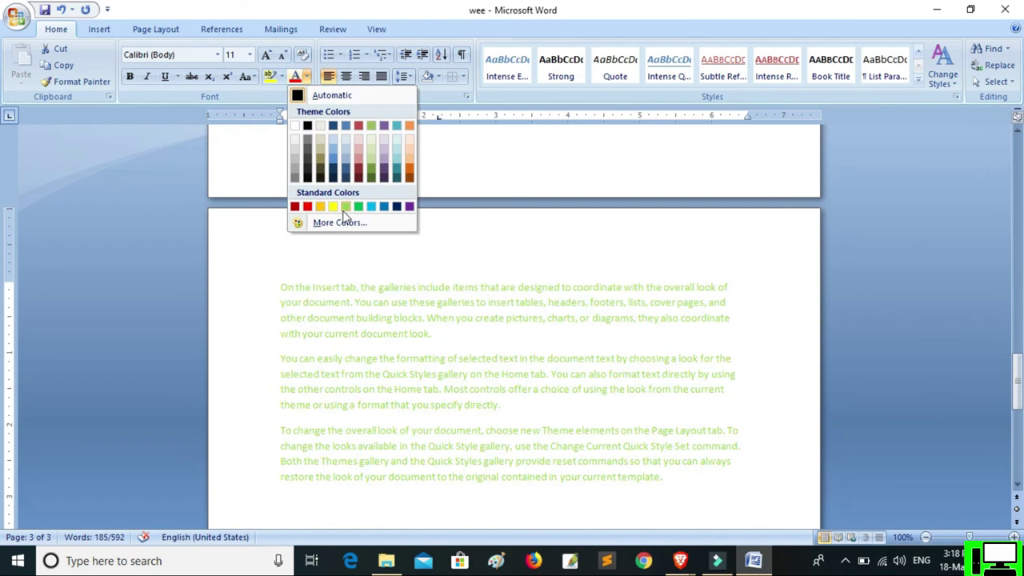
{"action": "left_click", "coordinate": [345, 208]}
{"action": "left_click", "coordinate": [267, 55]}
{"action": "left_click", "coordinate": [266, 55]}
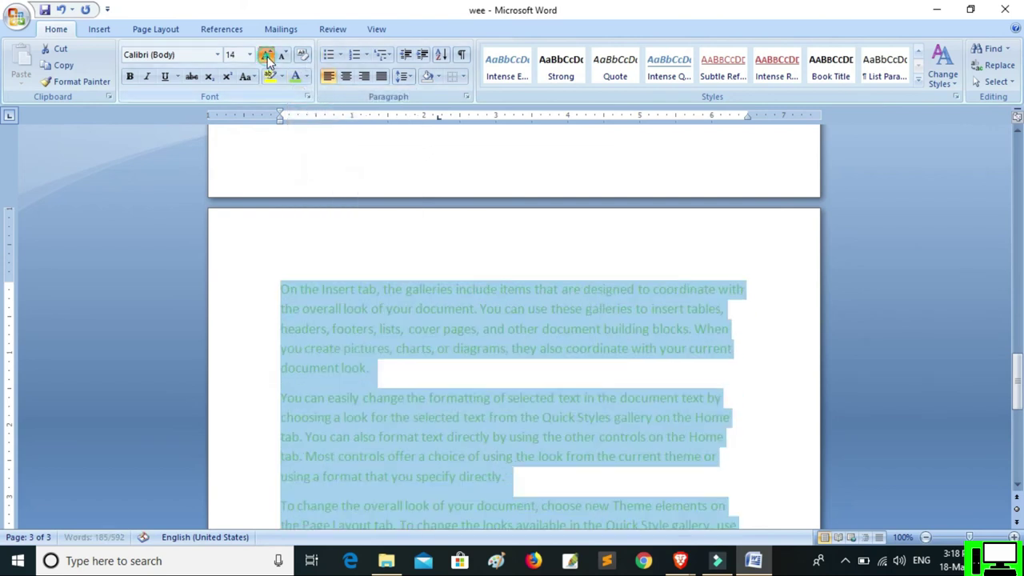
{"action": "left_click", "coordinate": [266, 55]}
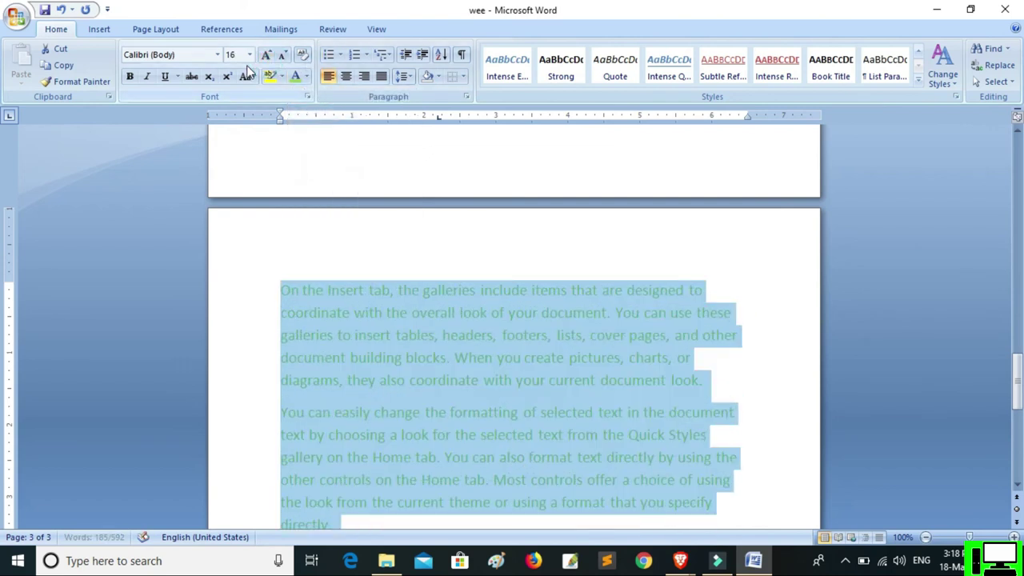
{"action": "left_click", "coordinate": [307, 77]}
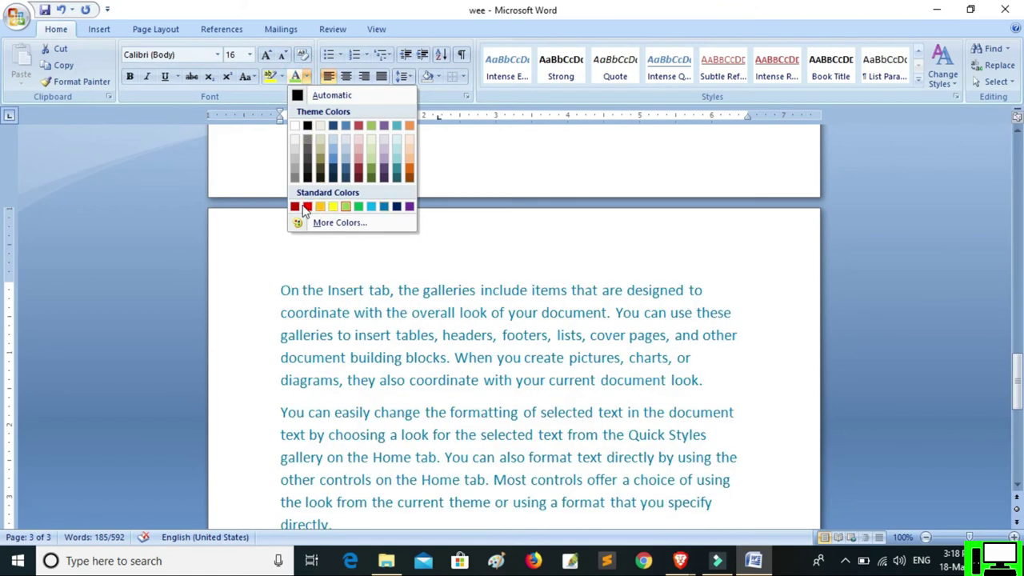
{"action": "left_click", "coordinate": [295, 208]}
{"action": "scroll", "coordinate": [453, 240], "scroll_direction": "down", "scroll_amount": 3}
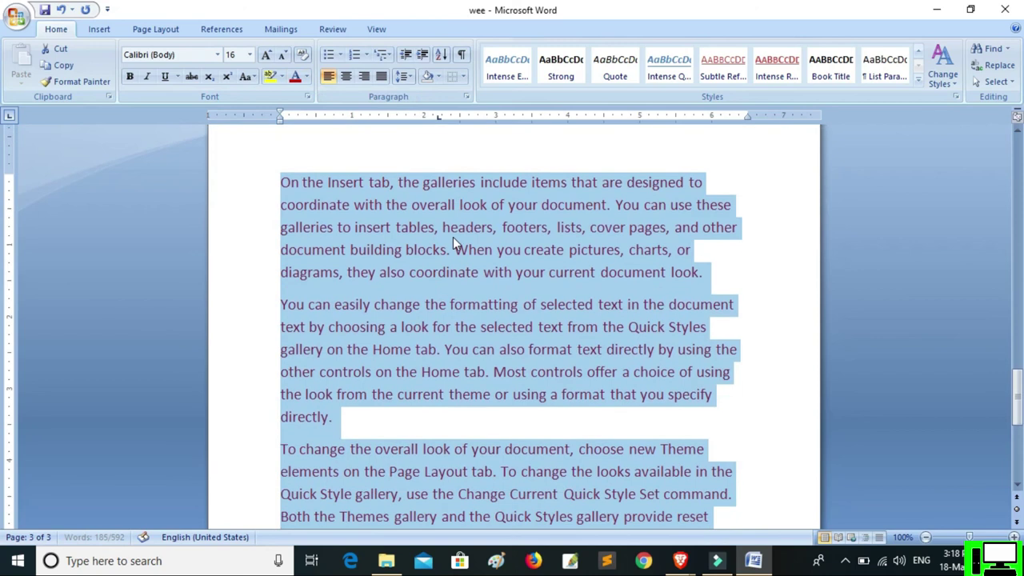
{"action": "left_click", "coordinate": [217, 56]}
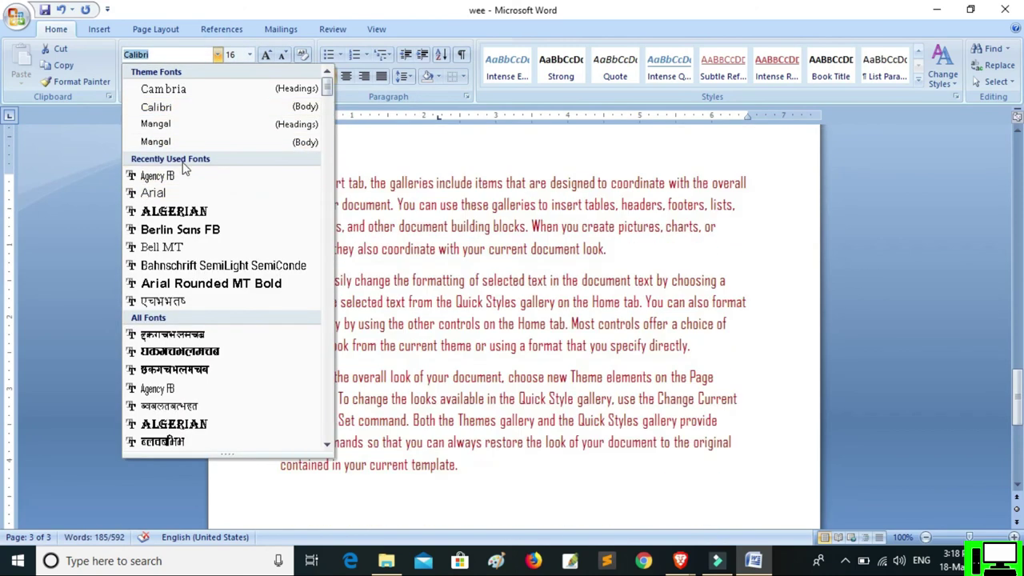
{"action": "left_click", "coordinate": [179, 175]}
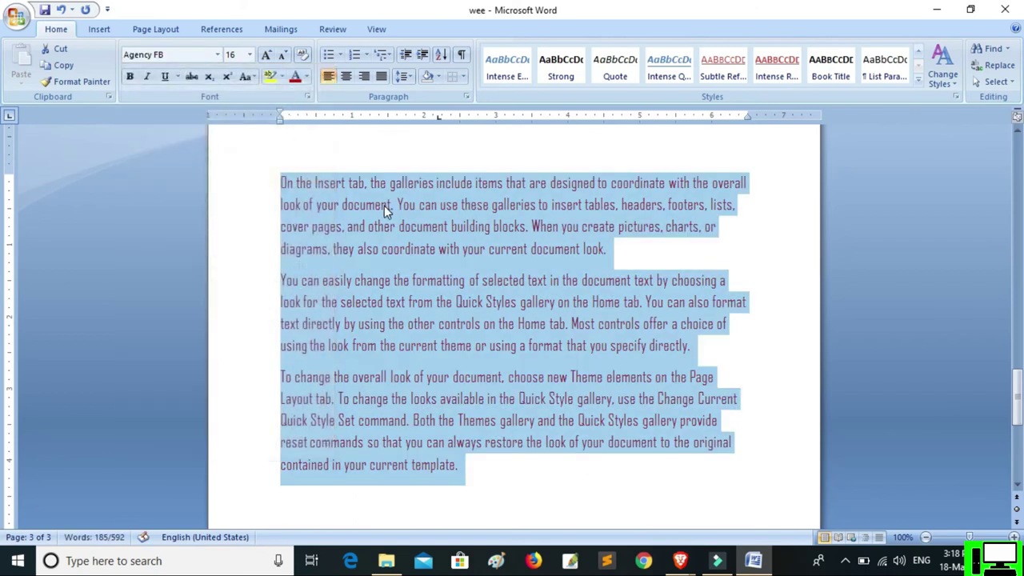
{"action": "left_click", "coordinate": [478, 466]}
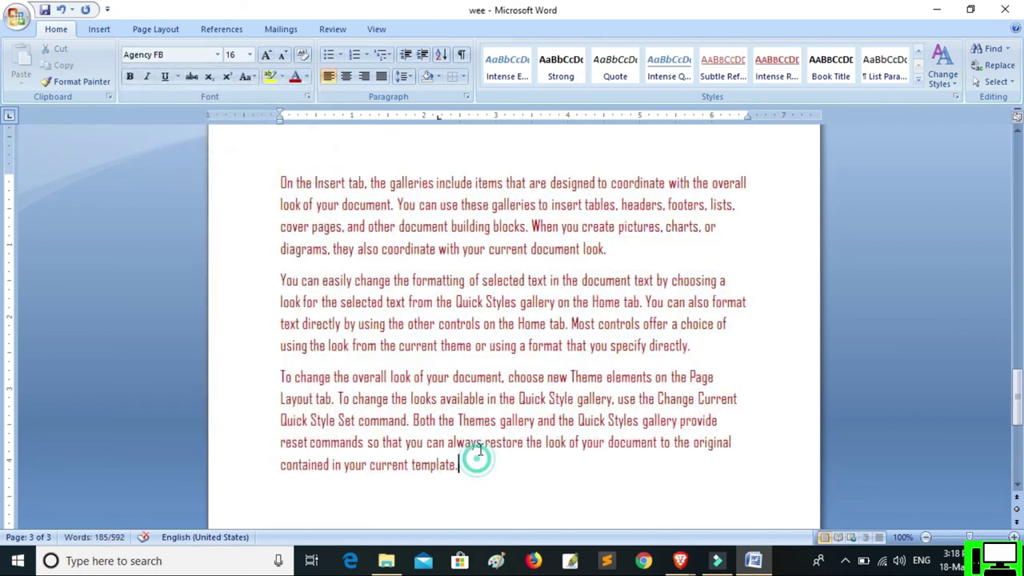
Step: Save the first paragraph's formatting as a new quick style named 'simple'
{"action": "triple_click", "coordinate": [597, 226]}
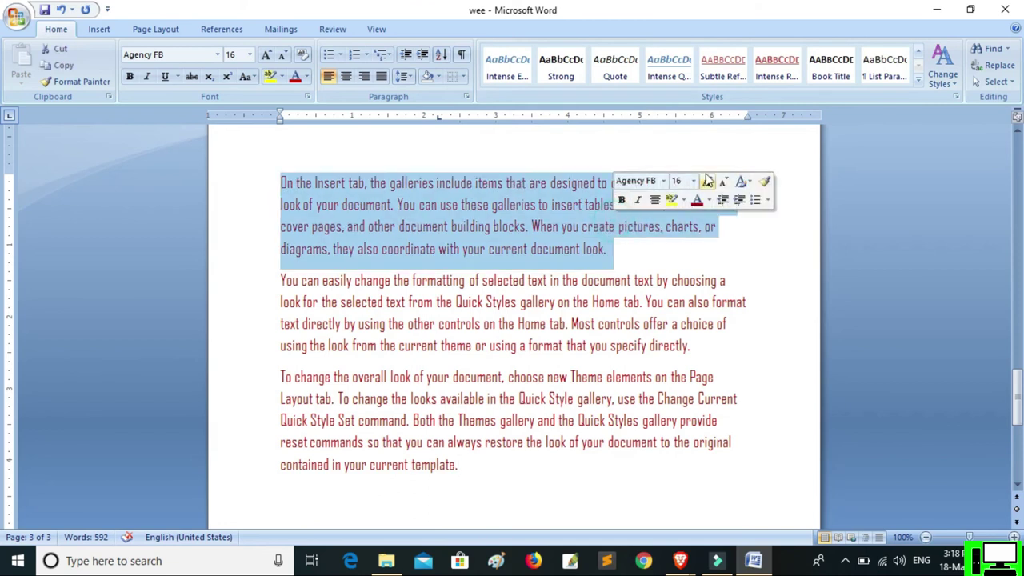
{"action": "left_click", "coordinate": [919, 84]}
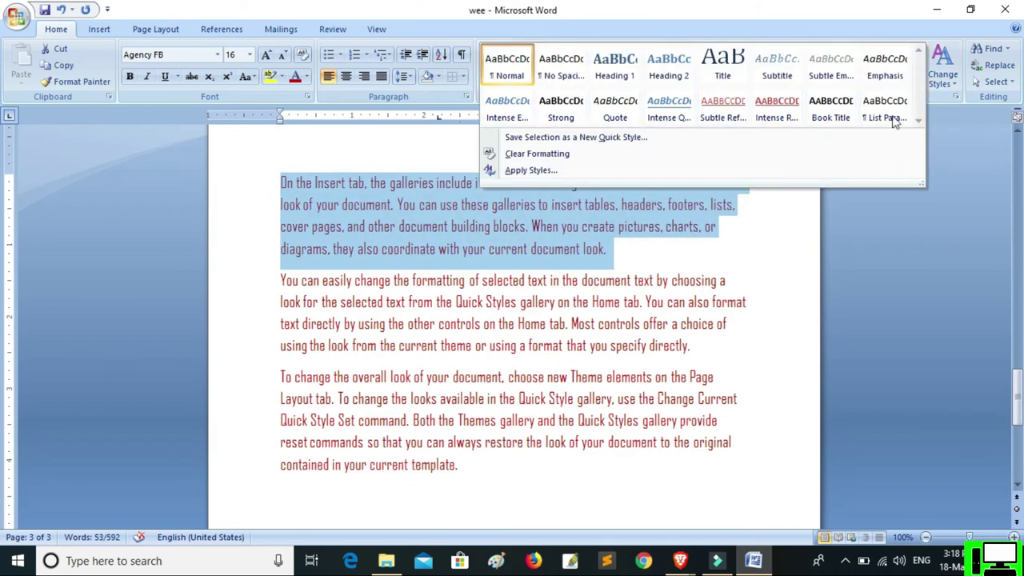
{"action": "left_click", "coordinate": [608, 138]}
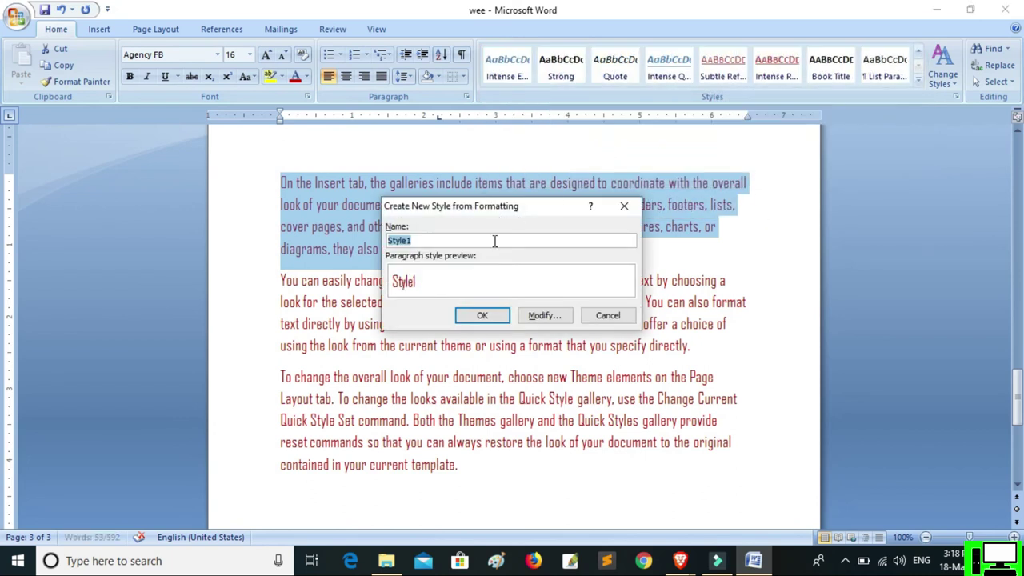
{"action": "key", "text": "BackSpace"}
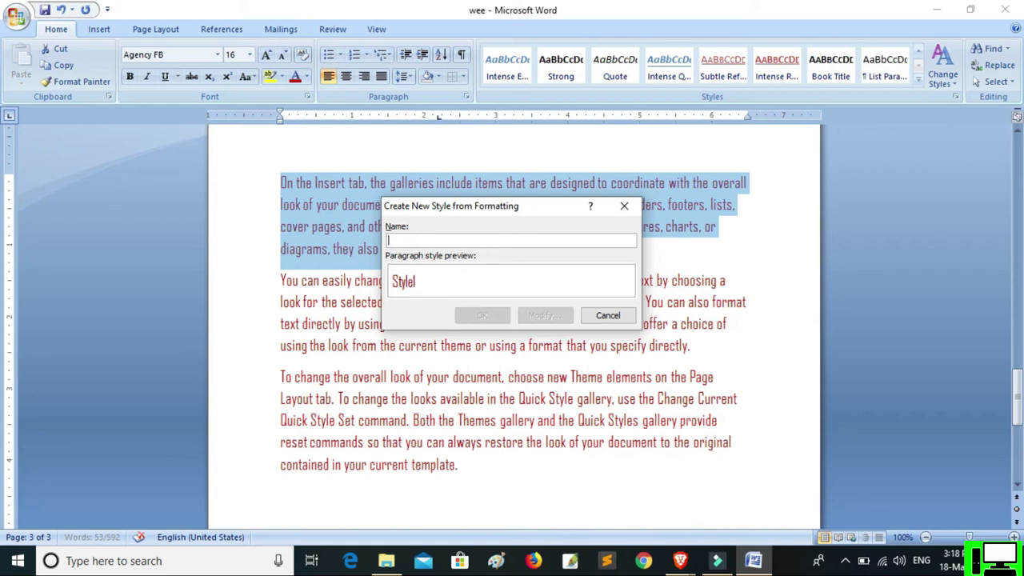
{"action": "type", "text": "simple"}
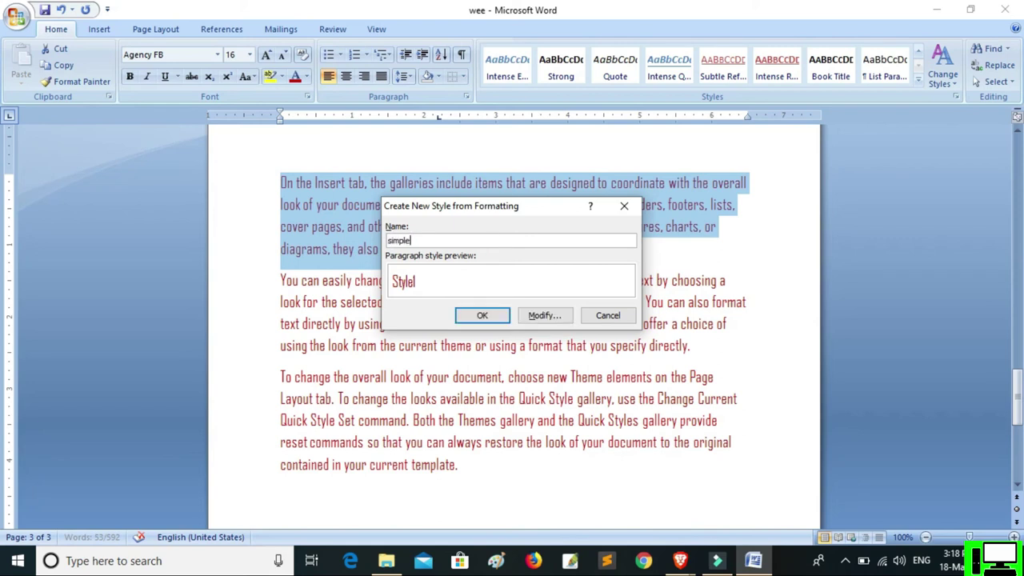
{"action": "left_click", "coordinate": [480, 315]}
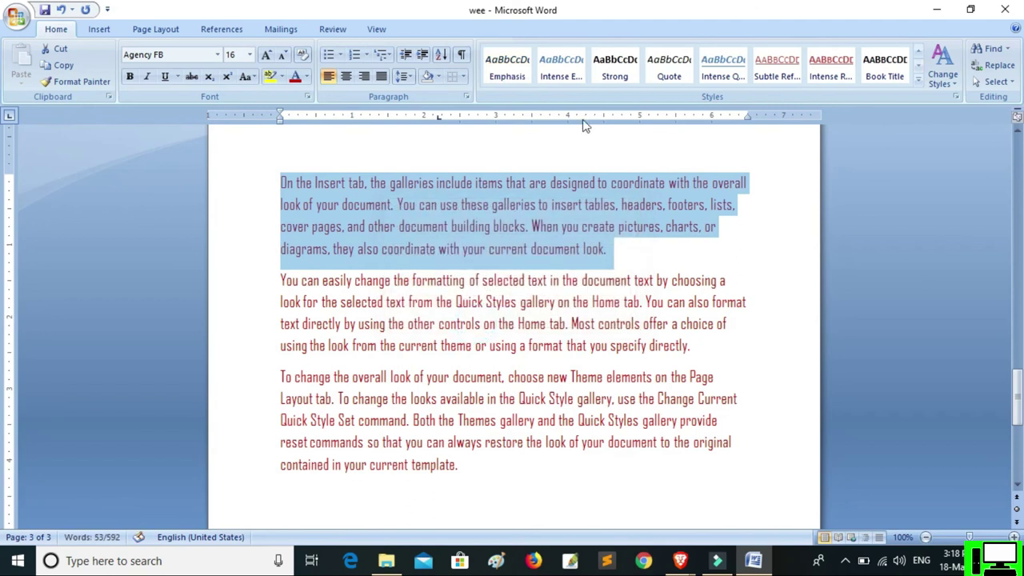
Step: Remove the 'simple' style from the Quick Style gallery
{"action": "left_click", "coordinate": [918, 81]}
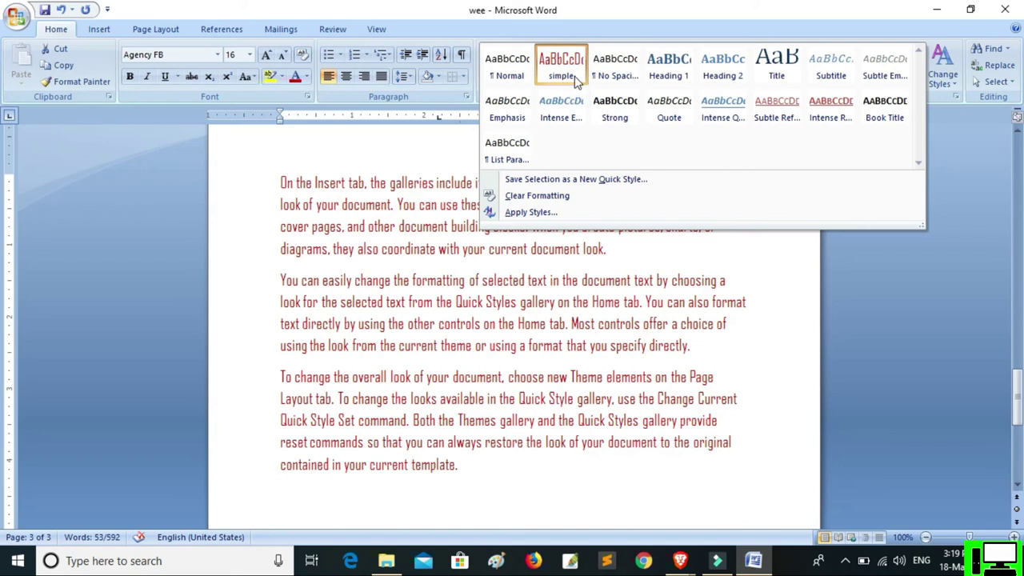
{"action": "right_click", "coordinate": [576, 81]}
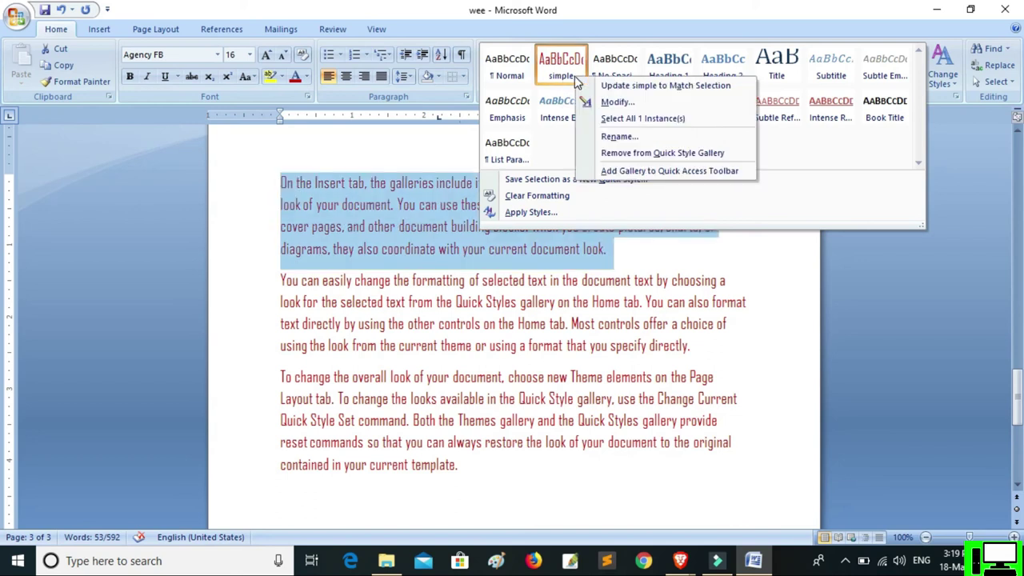
{"action": "left_click", "coordinate": [637, 155]}
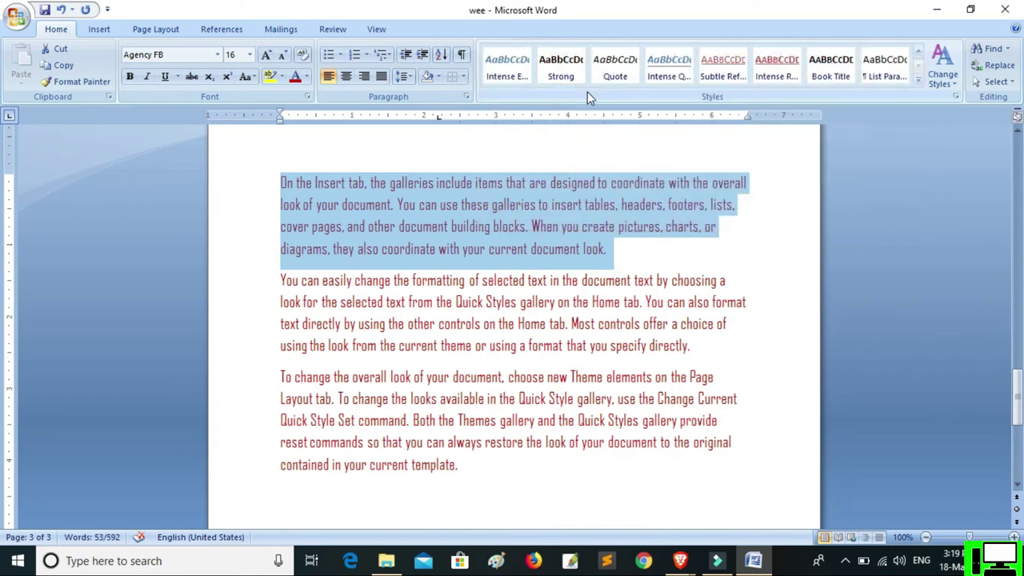
{"action": "left_click", "coordinate": [659, 249]}
{"action": "scroll", "coordinate": [660, 222], "scroll_direction": "up", "scroll_amount": 1}
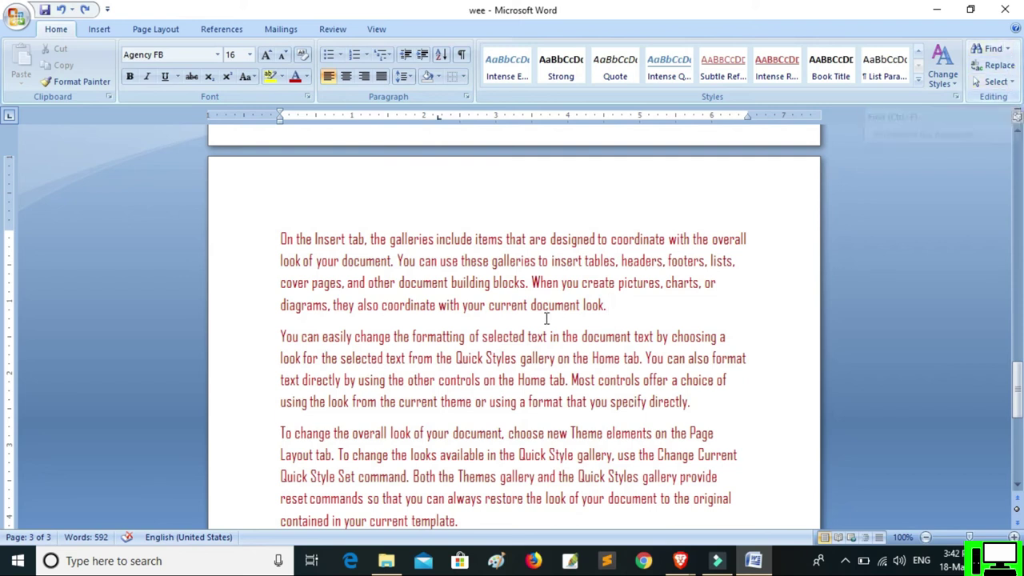
Step: Select the page-3 paragraphs and search for 'insert' within the current selection only
{"action": "scroll", "coordinate": [469, 320], "scroll_direction": "down", "scroll_amount": 2}
{"action": "left_click_drag", "start_coordinate": [460, 449], "coordinate": [248, 176]}
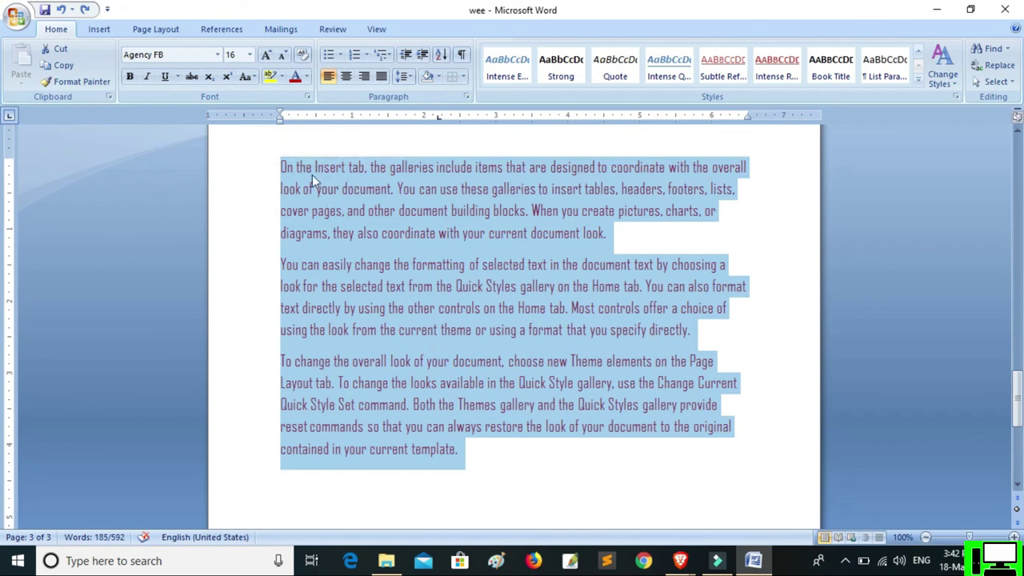
{"action": "left_click", "coordinate": [990, 49]}
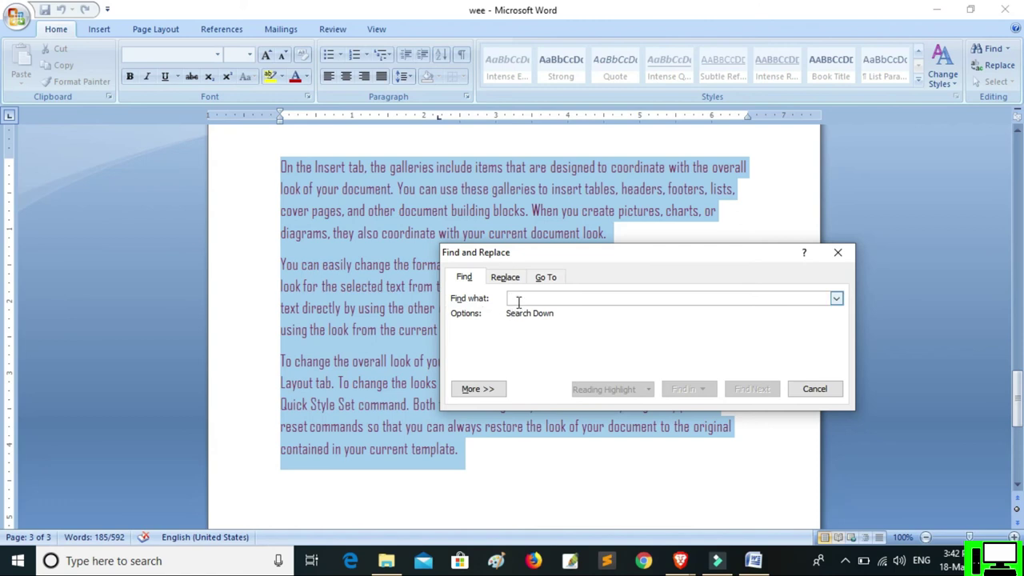
{"action": "type", "text": "insert"}
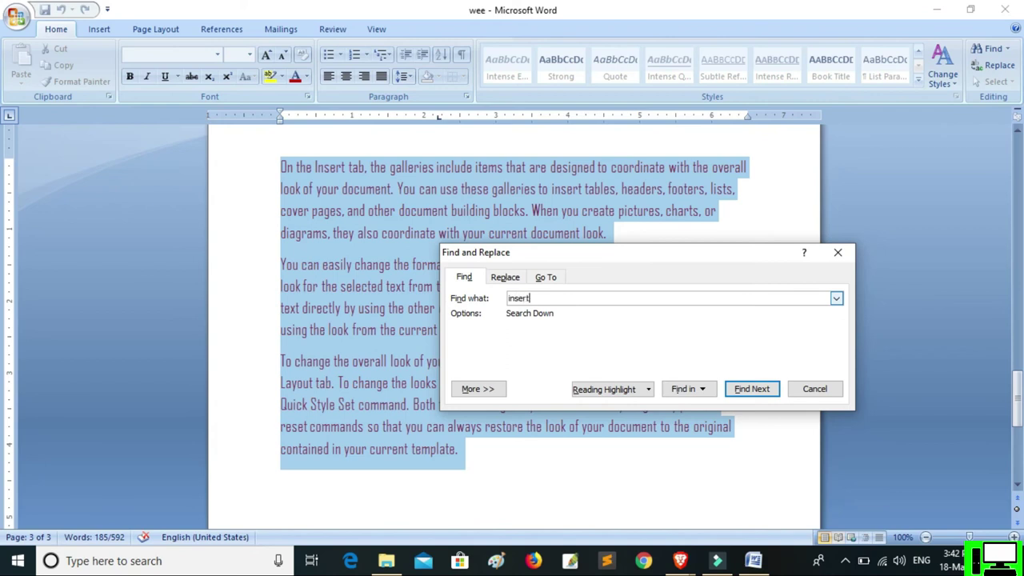
{"action": "left_click", "coordinate": [705, 391]}
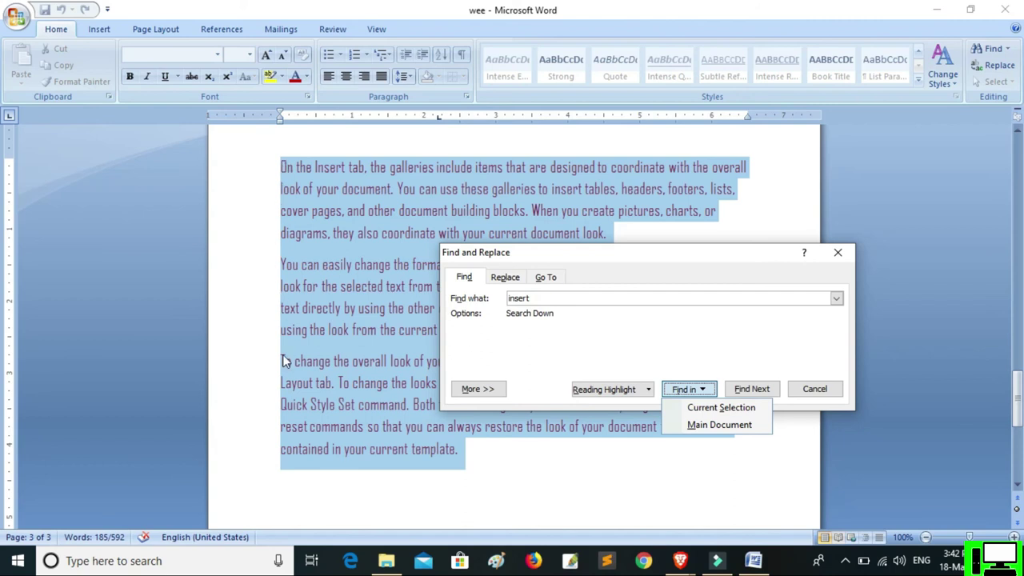
{"action": "left_click", "coordinate": [715, 408]}
{"action": "left_click_drag", "start_coordinate": [593, 254], "coordinate": [517, 416]}
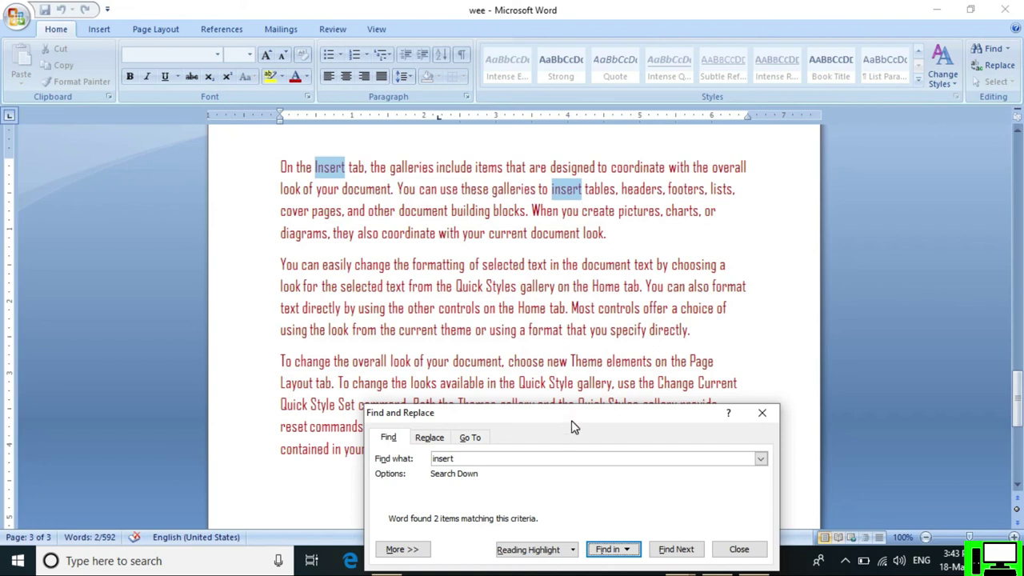
{"action": "left_click_drag", "start_coordinate": [573, 414], "coordinate": [575, 202]}
{"action": "left_click", "coordinate": [608, 338]}
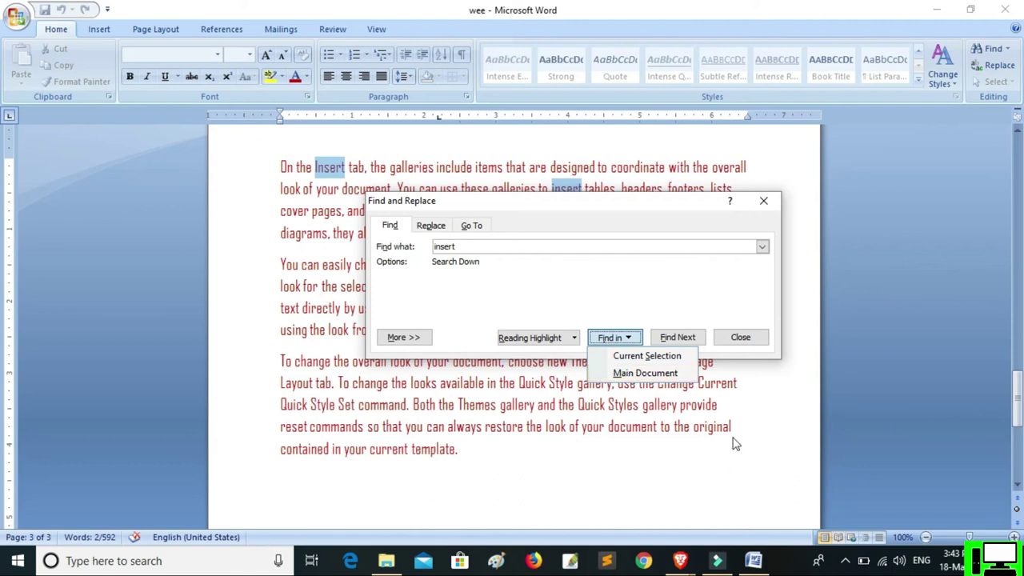
Step: Switch the 'insert' search to the main document and scroll through the text
{"action": "left_click", "coordinate": [678, 381]}
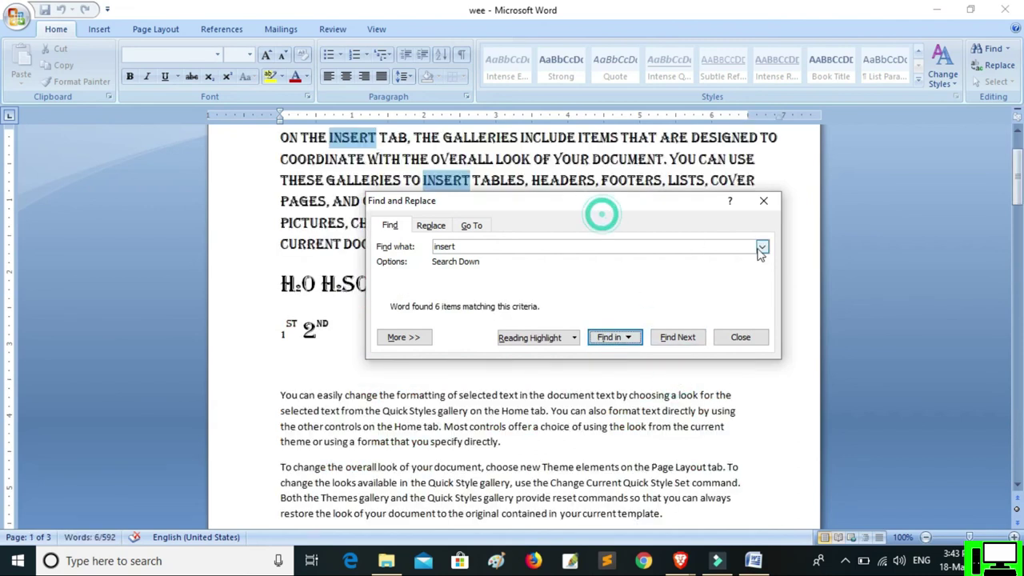
{"action": "left_click_drag", "start_coordinate": [652, 205], "coordinate": [861, 229]}
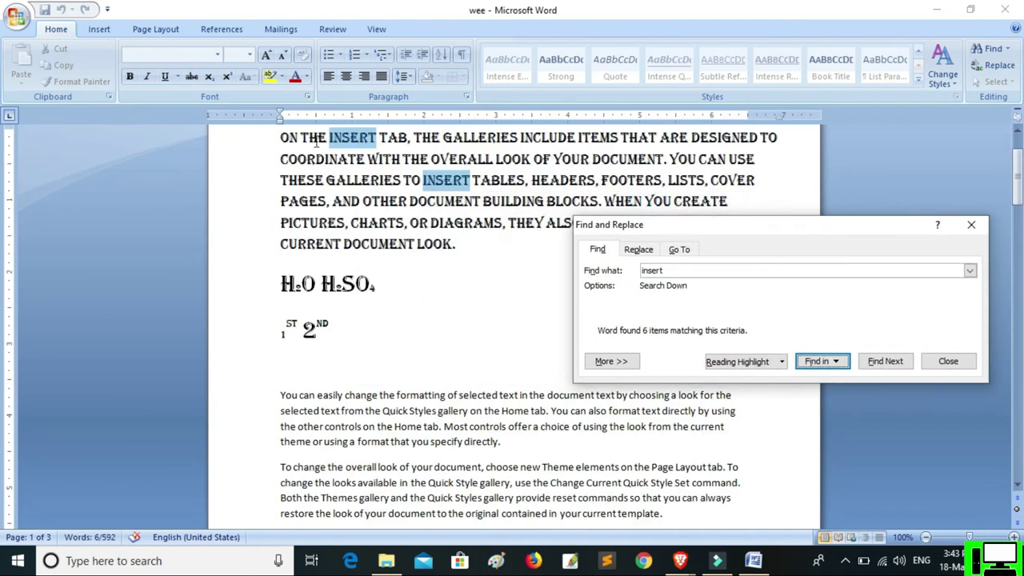
{"action": "scroll", "coordinate": [356, 214], "scroll_direction": "down", "scroll_amount": 10}
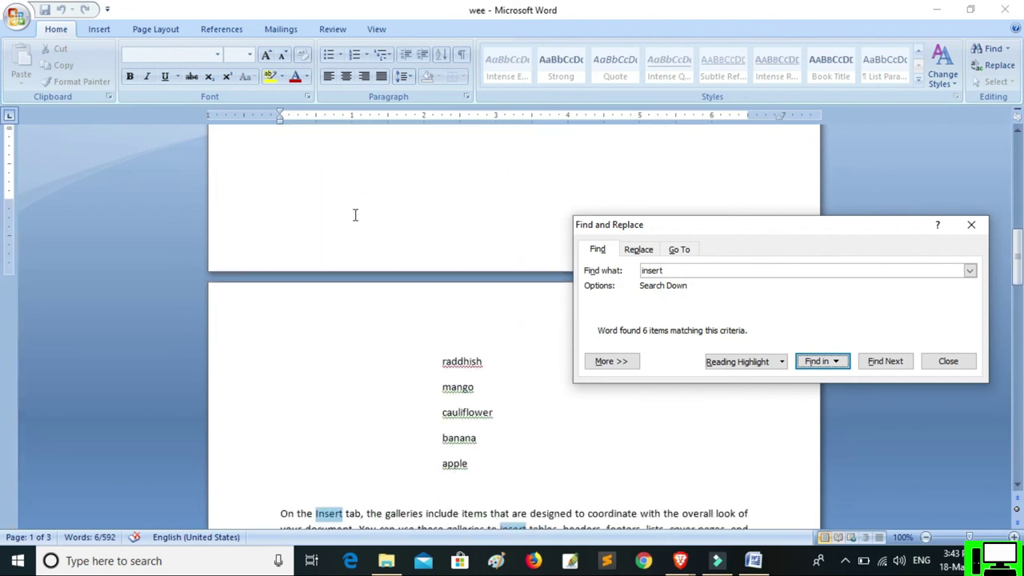
{"action": "scroll", "coordinate": [355, 215], "scroll_direction": "down", "scroll_amount": 4}
{"action": "scroll", "coordinate": [356, 214], "scroll_direction": "down", "scroll_amount": 2}
{"action": "scroll", "coordinate": [446, 192], "scroll_direction": "down", "scroll_amount": 6}
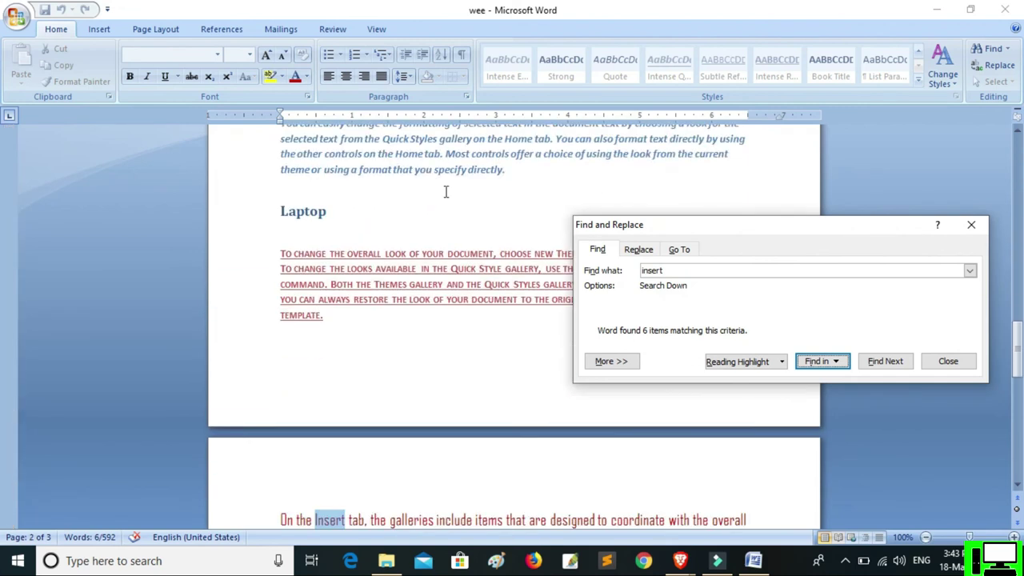
{"action": "scroll", "coordinate": [445, 192], "scroll_direction": "down", "scroll_amount": 6}
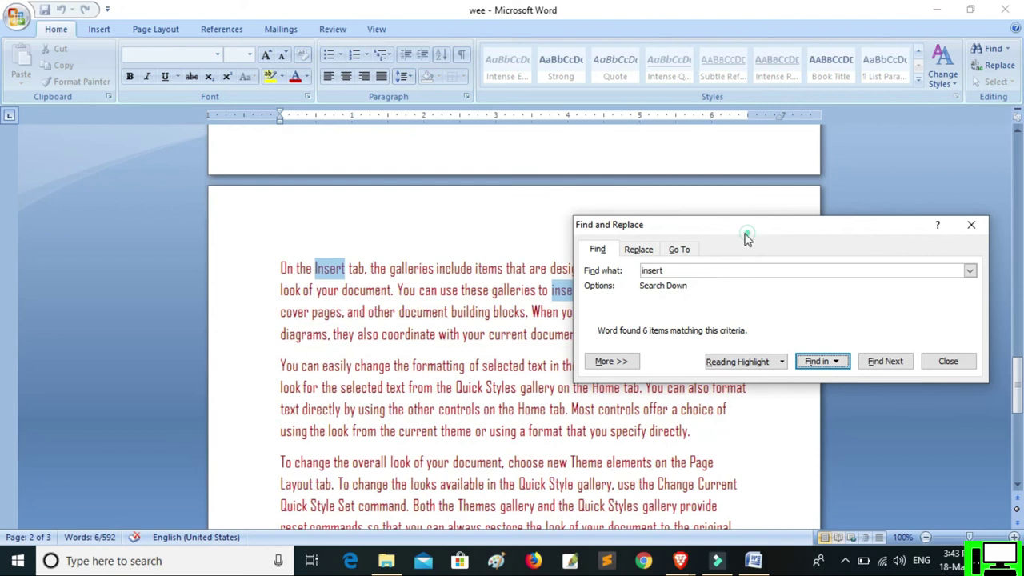
{"action": "left_click_drag", "start_coordinate": [744, 230], "coordinate": [378, 163]}
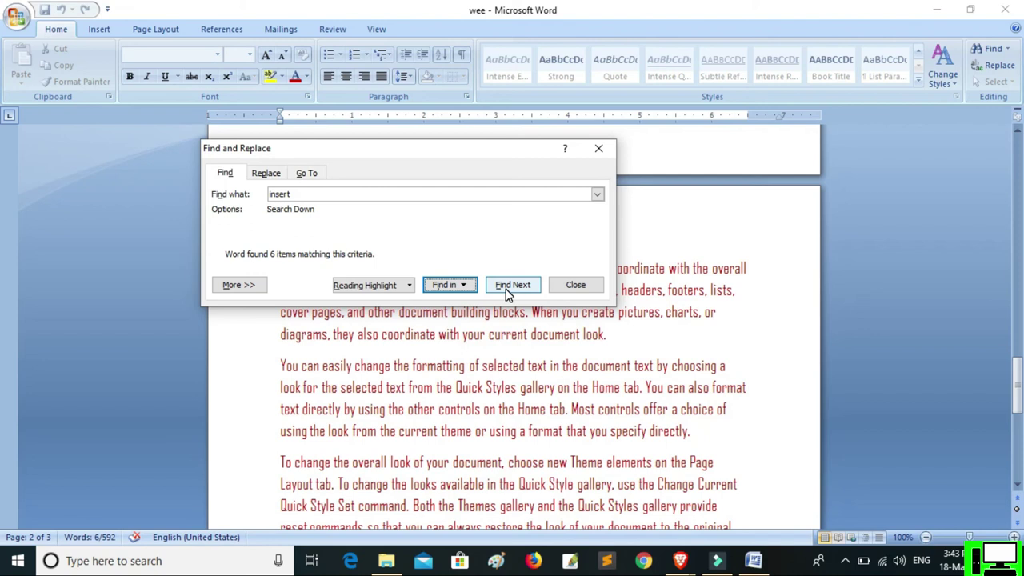
Step: Step through the 'insert' matches, then highlight all six in yellow
{"action": "left_click", "coordinate": [509, 290]}
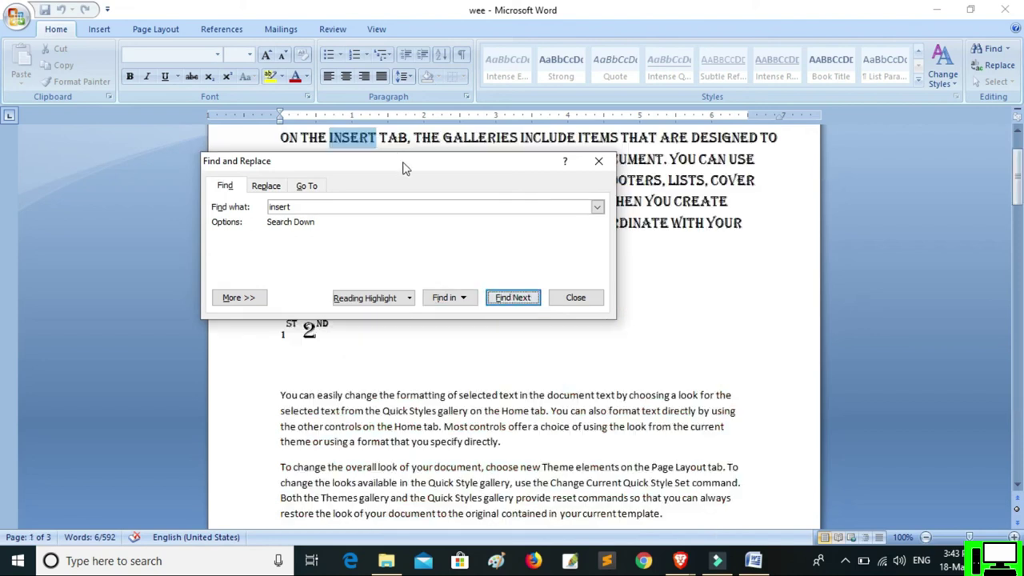
{"action": "left_click_drag", "start_coordinate": [400, 160], "coordinate": [435, 239]}
{"action": "left_click", "coordinate": [534, 379]}
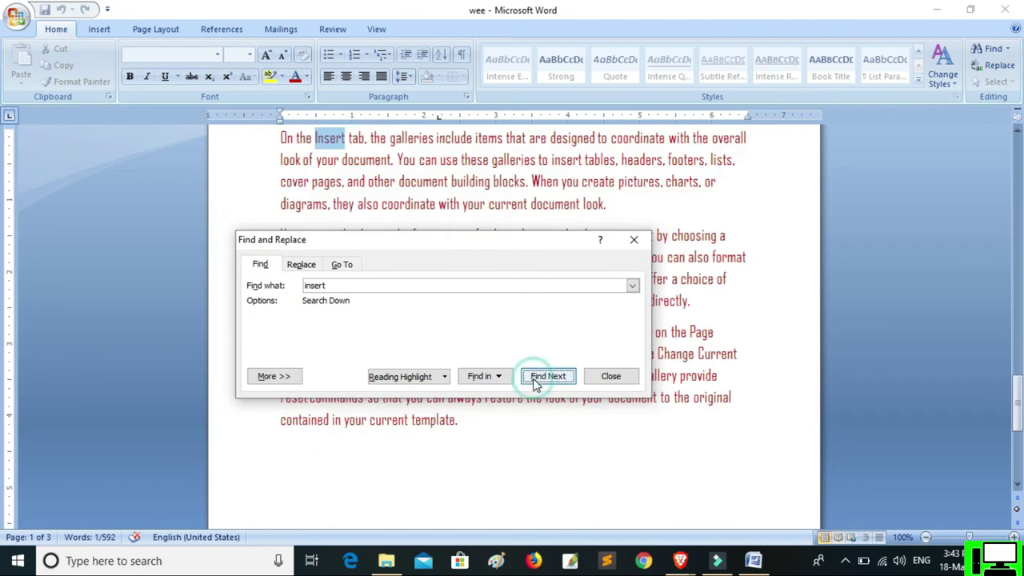
{"action": "left_click", "coordinate": [535, 379]}
{"action": "left_click", "coordinate": [535, 379]}
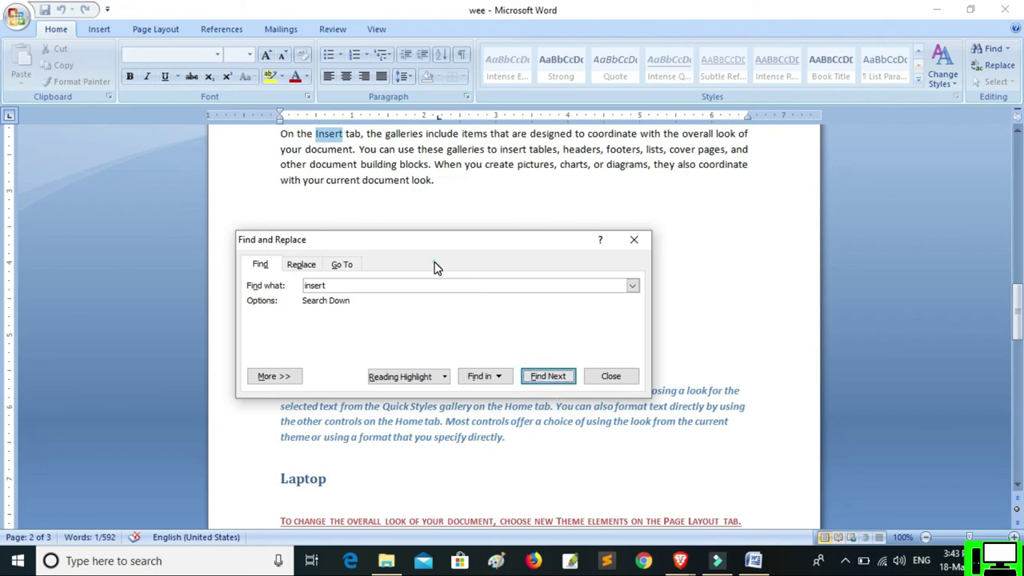
{"action": "left_click_drag", "start_coordinate": [426, 252], "coordinate": [595, 244]}
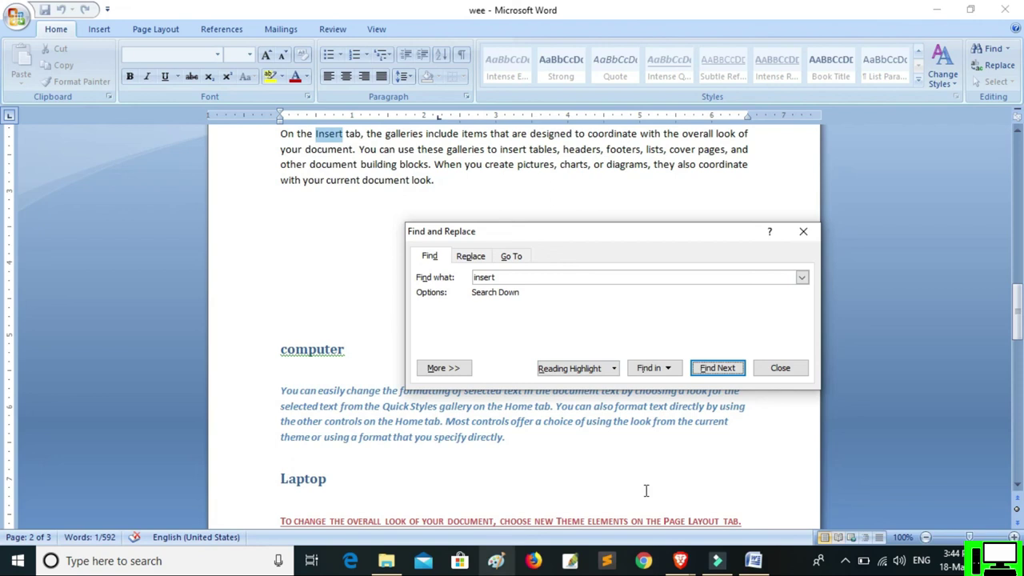
{"action": "left_click", "coordinate": [581, 374]}
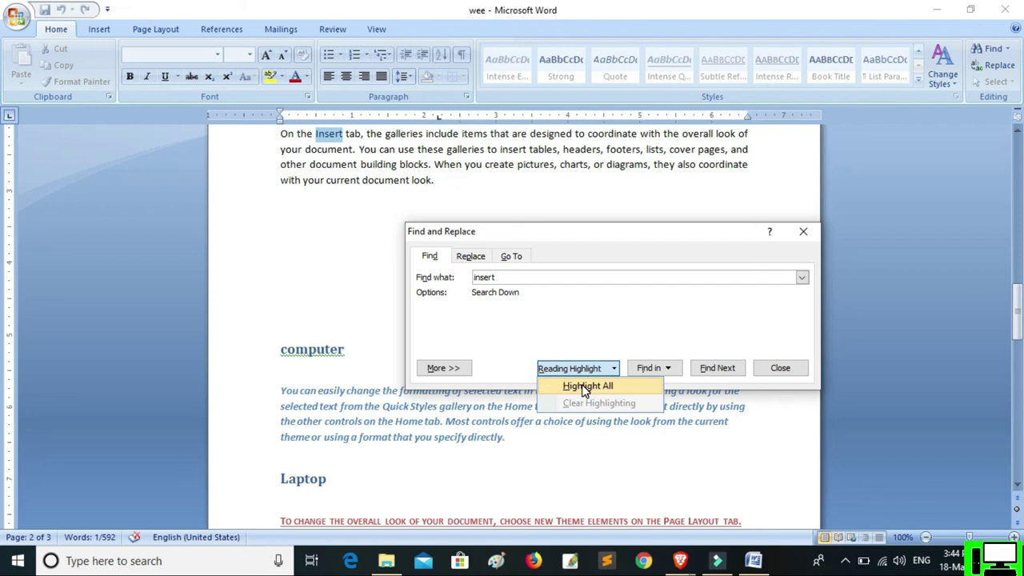
{"action": "left_click", "coordinate": [585, 387]}
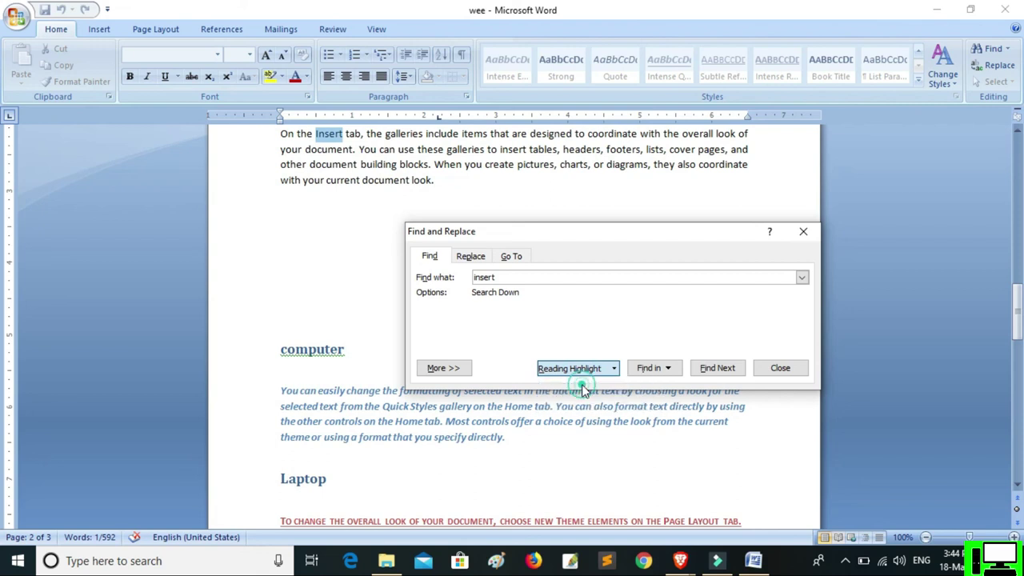
Step: Close the search, select the three page-3 paragraphs, and open Replace for 'insert'
{"action": "left_click", "coordinate": [804, 232]}
{"action": "scroll", "coordinate": [599, 280], "scroll_direction": "up", "scroll_amount": 4}
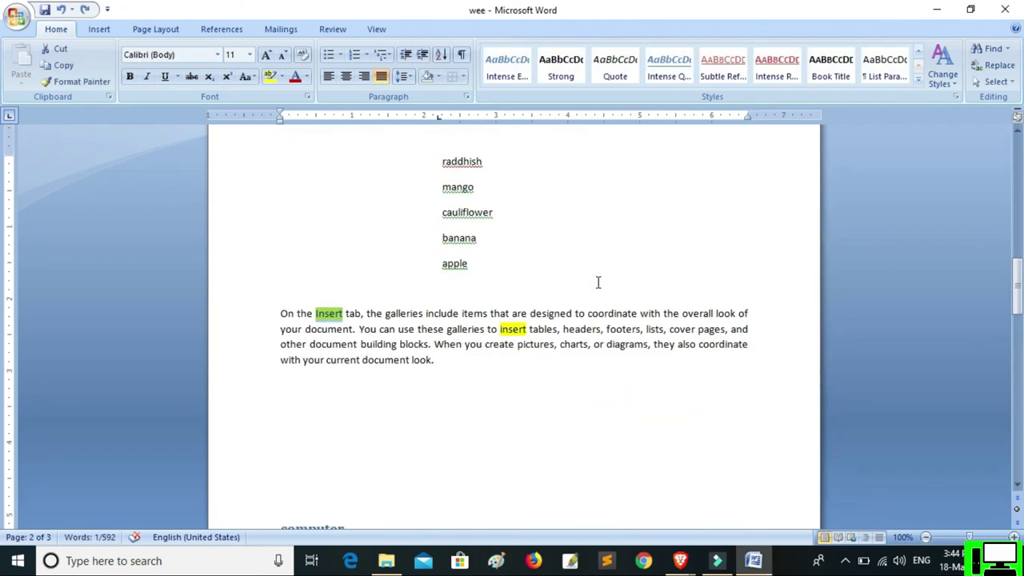
{"action": "scroll", "coordinate": [531, 387], "scroll_direction": "up", "scroll_amount": 2}
{"action": "scroll", "coordinate": [480, 376], "scroll_direction": "up", "scroll_amount": 4}
{"action": "scroll", "coordinate": [505, 384], "scroll_direction": "up", "scroll_amount": 9}
{"action": "scroll", "coordinate": [496, 356], "scroll_direction": "up", "scroll_amount": 3}
{"action": "scroll", "coordinate": [388, 256], "scroll_direction": "down", "scroll_amount": 6}
{"action": "scroll", "coordinate": [391, 276], "scroll_direction": "down", "scroll_amount": 6}
{"action": "scroll", "coordinate": [389, 285], "scroll_direction": "down", "scroll_amount": 8}
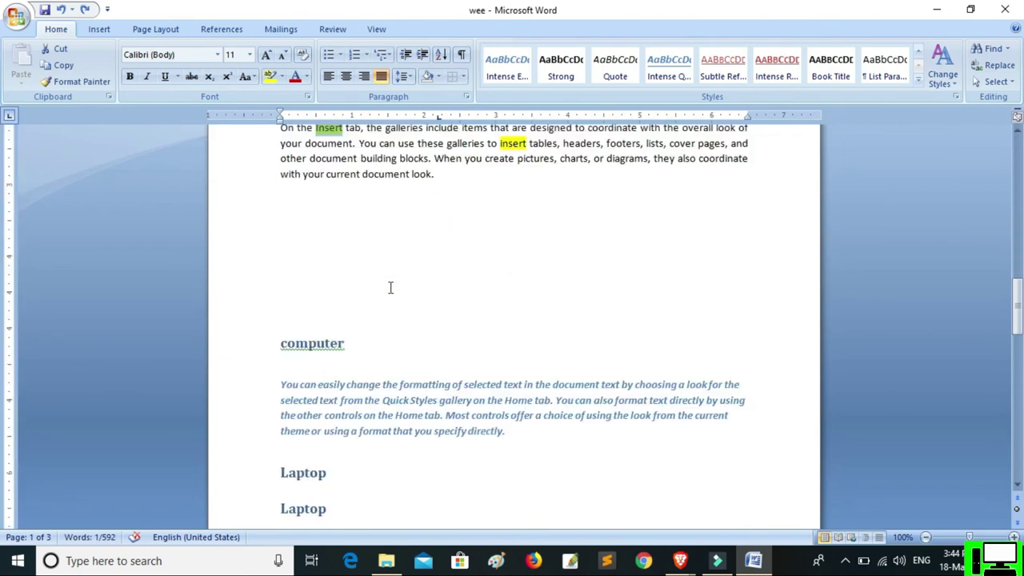
{"action": "scroll", "coordinate": [389, 286], "scroll_direction": "down", "scroll_amount": 6}
{"action": "scroll", "coordinate": [390, 288], "scroll_direction": "down", "scroll_amount": 6}
{"action": "scroll", "coordinate": [394, 290], "scroll_direction": "down", "scroll_amount": 5}
{"action": "scroll", "coordinate": [418, 267], "scroll_direction": "up", "scroll_amount": 5}
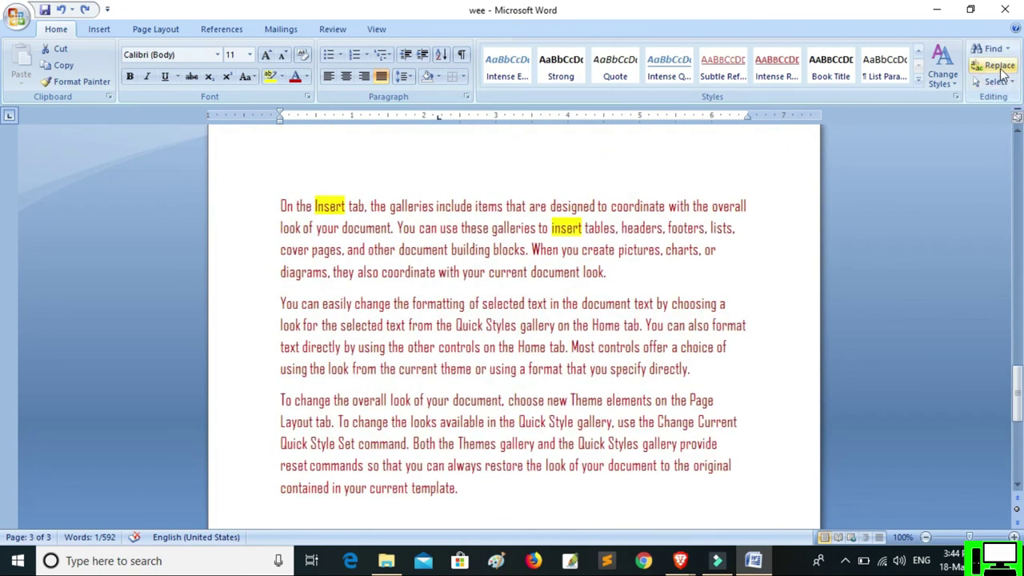
{"action": "left_click_drag", "start_coordinate": [277, 205], "coordinate": [650, 484]}
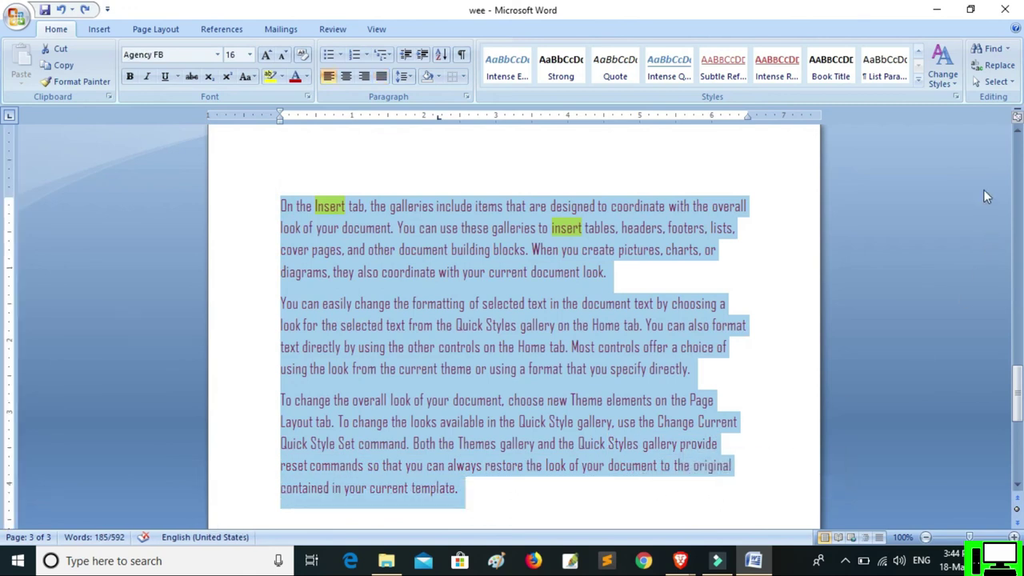
{"action": "left_click", "coordinate": [999, 72]}
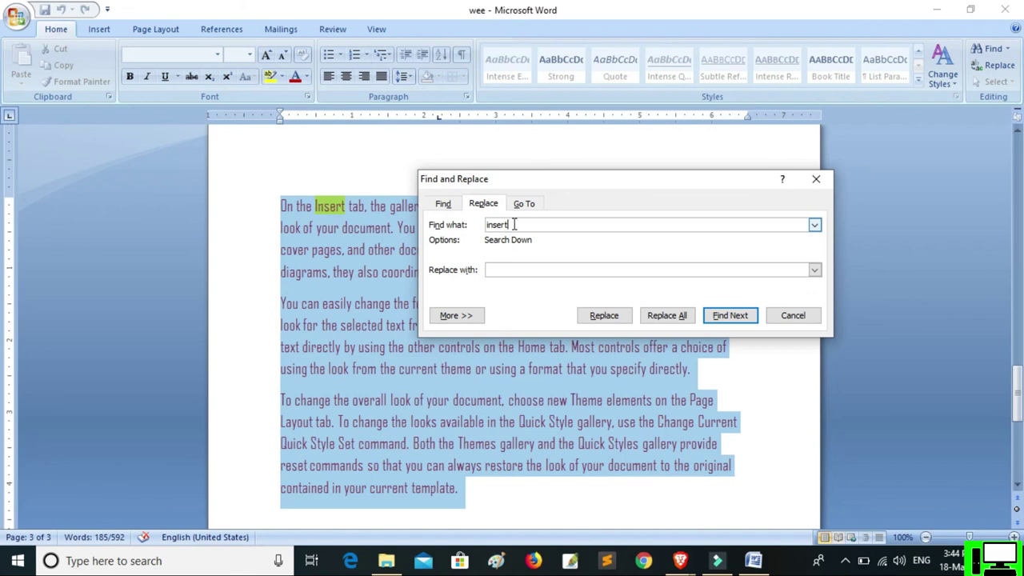
Step: Replace all 'insert' with 'menu', confirming both prompts for six replacements
{"action": "left_click", "coordinate": [508, 268]}
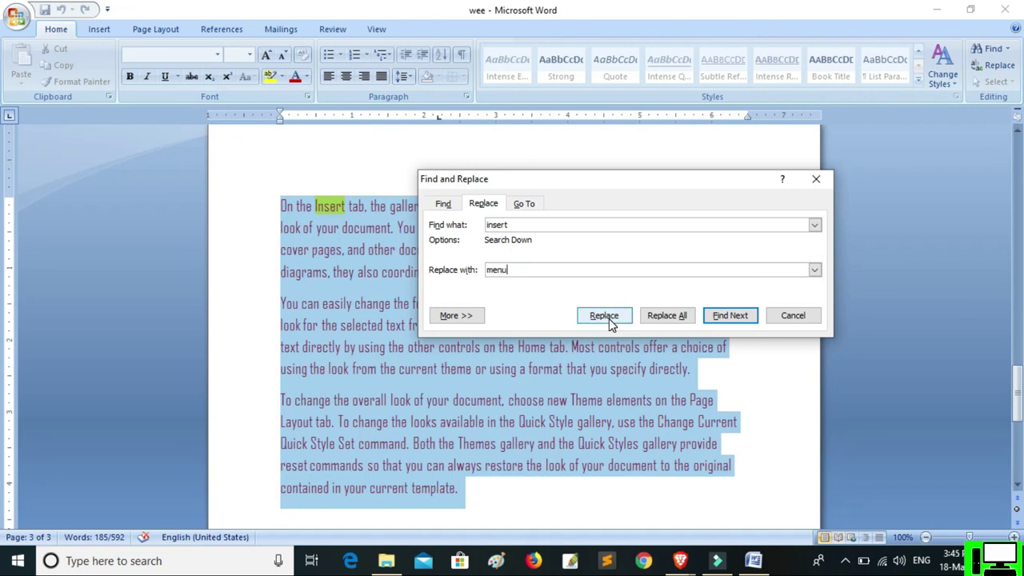
{"action": "left_click", "coordinate": [668, 317]}
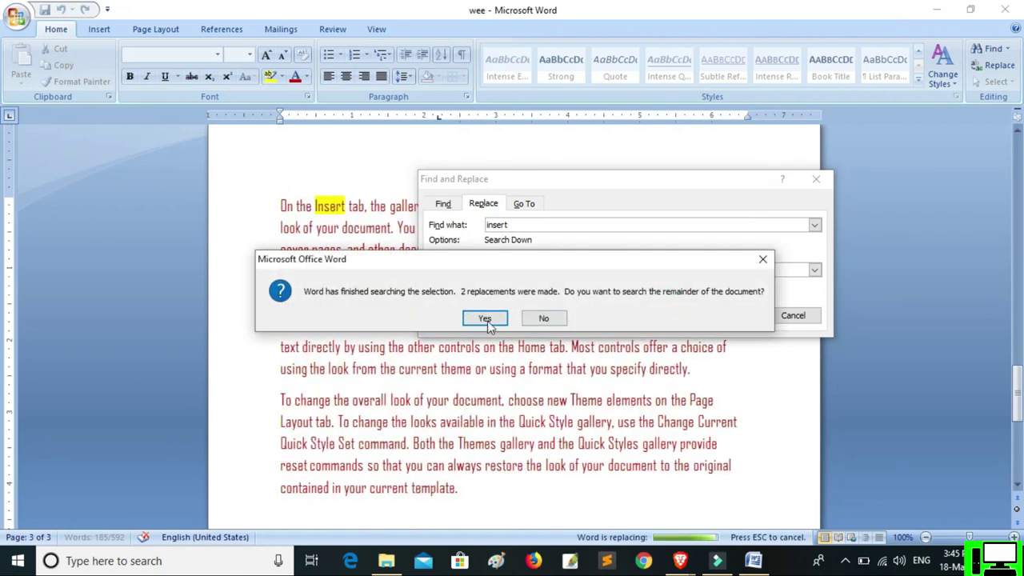
{"action": "left_click", "coordinate": [487, 321]}
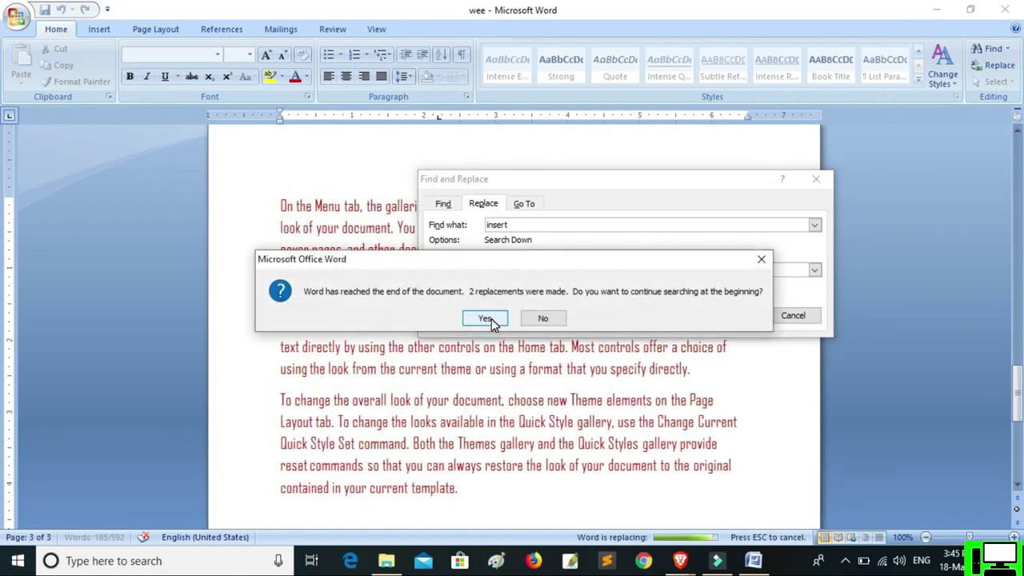
{"action": "left_click", "coordinate": [491, 319]}
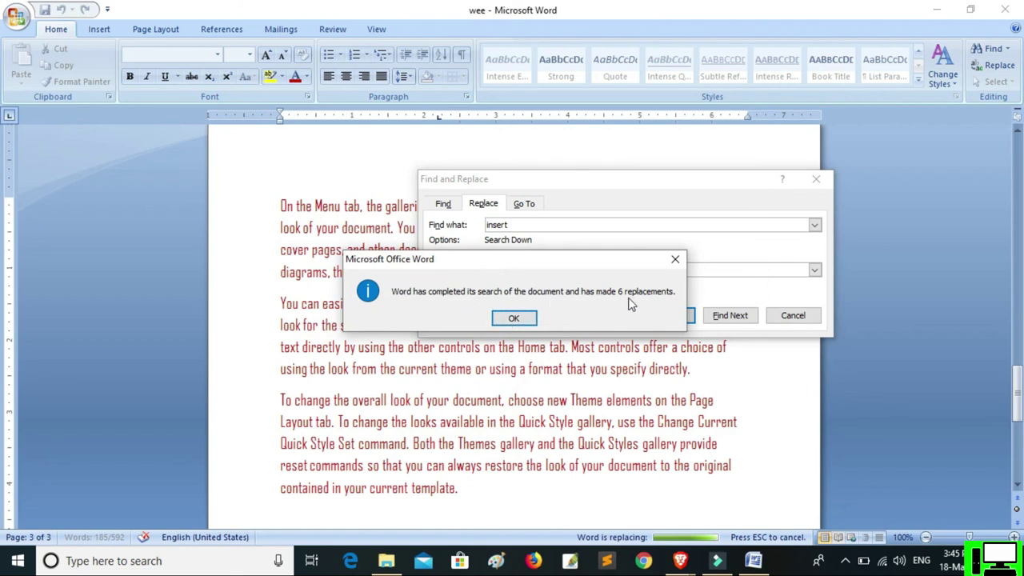
{"action": "left_click", "coordinate": [532, 319]}
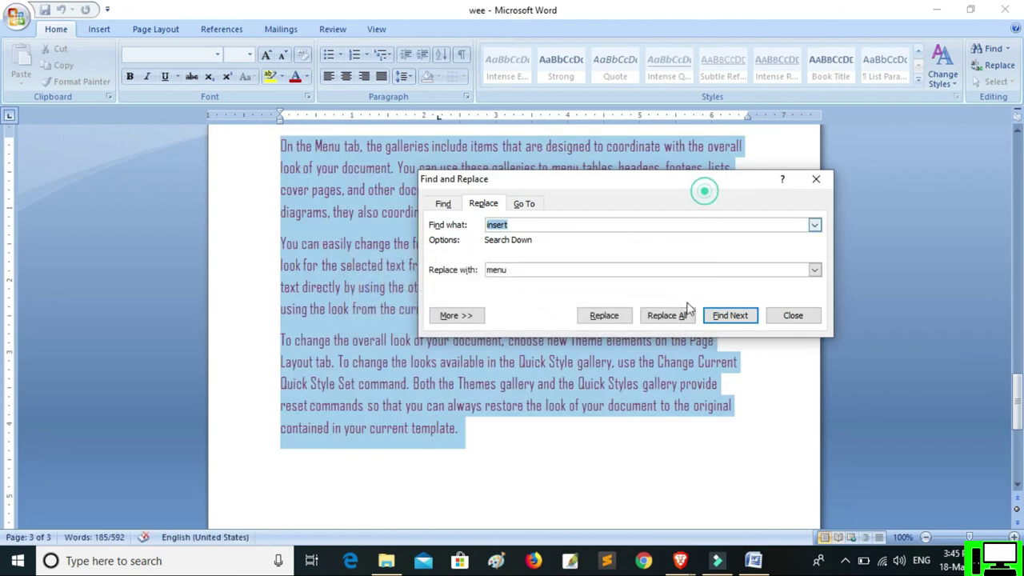
Step: Close Find and Replace, select the entire document, then clear the selection
{"action": "left_click", "coordinate": [816, 179]}
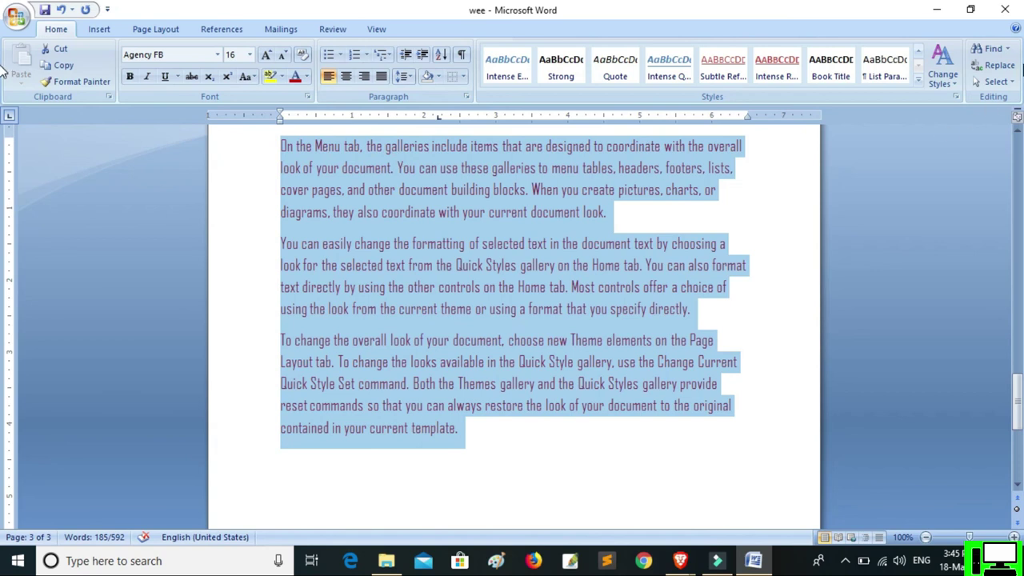
{"action": "left_click", "coordinate": [1012, 85]}
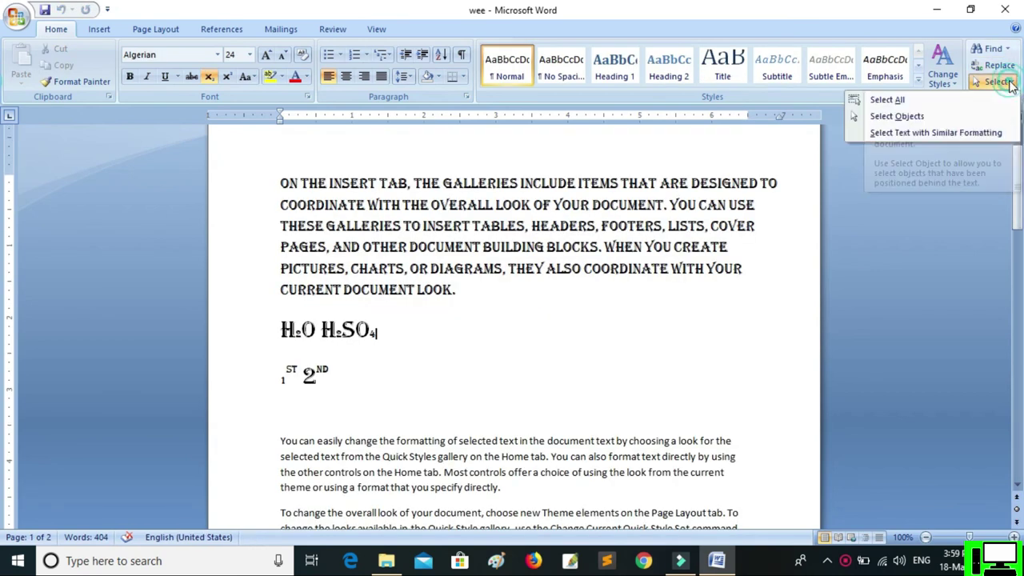
{"action": "left_click", "coordinate": [952, 101]}
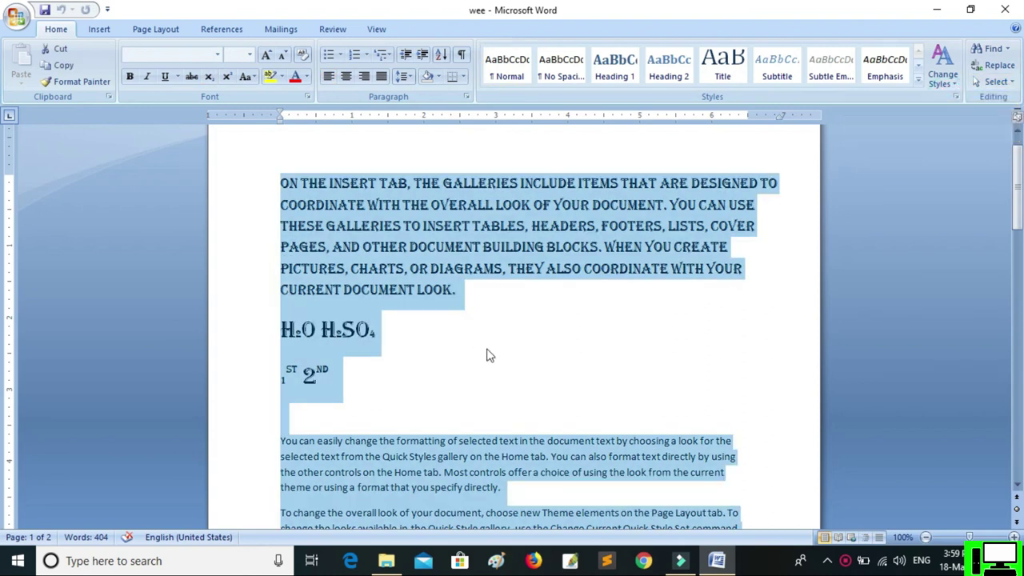
{"action": "left_click", "coordinate": [996, 82]}
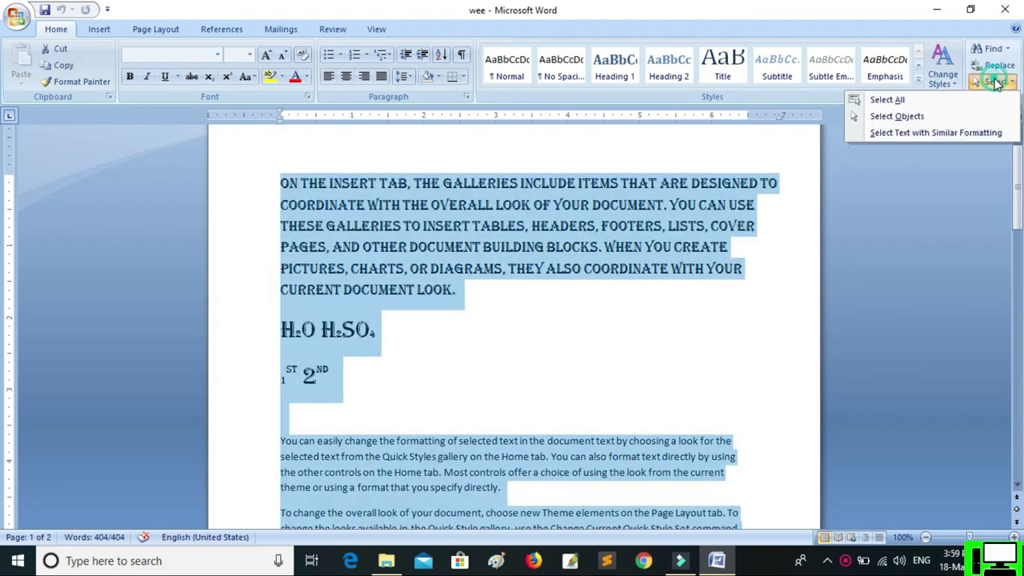
{"action": "left_click", "coordinate": [357, 383]}
{"action": "left_click", "coordinate": [337, 376]}
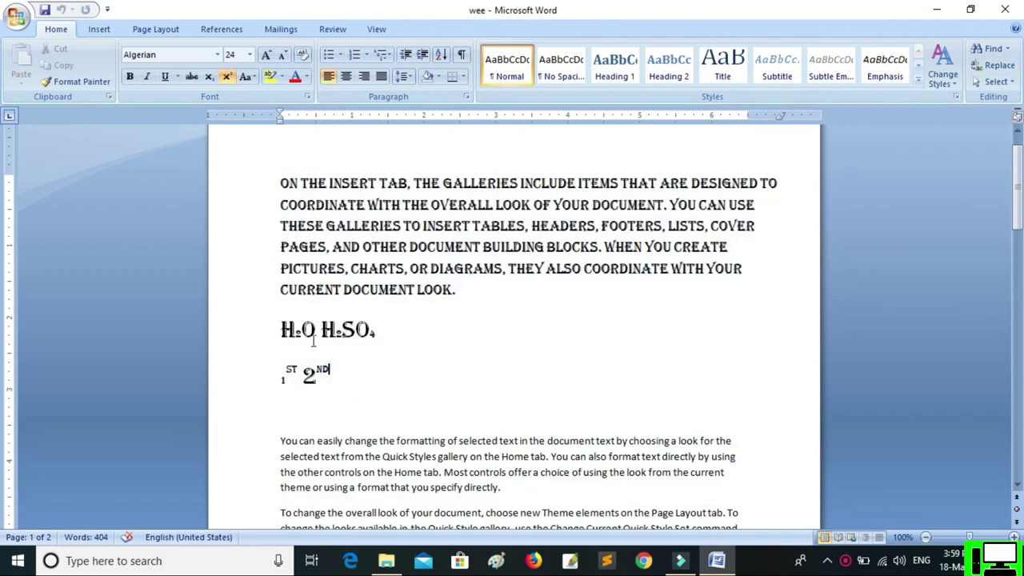
Step: Draw a circle and a right arrow beside the H2O H2SO4 formulas
{"action": "left_click", "coordinate": [98, 29]}
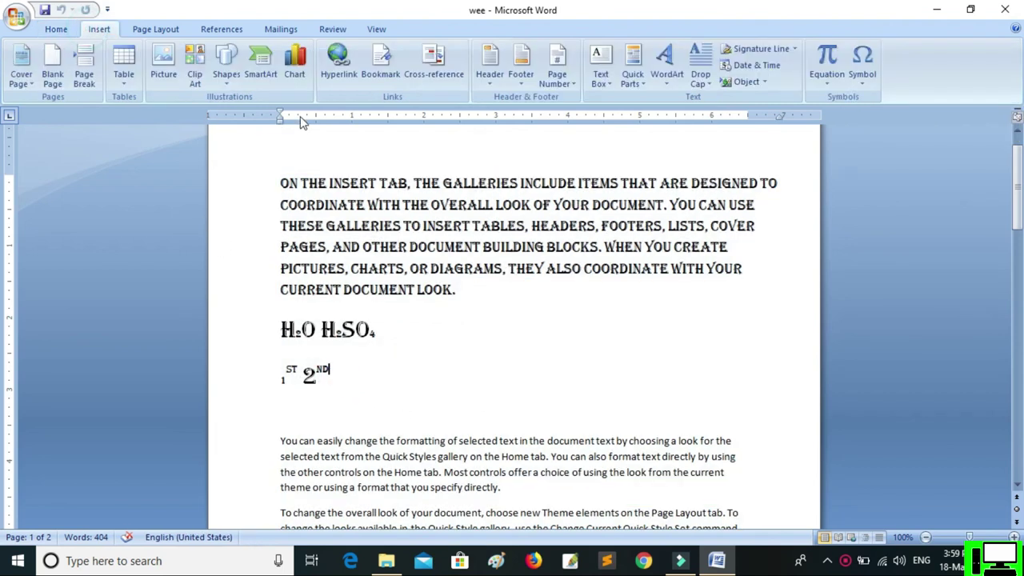
{"action": "left_click", "coordinate": [228, 68]}
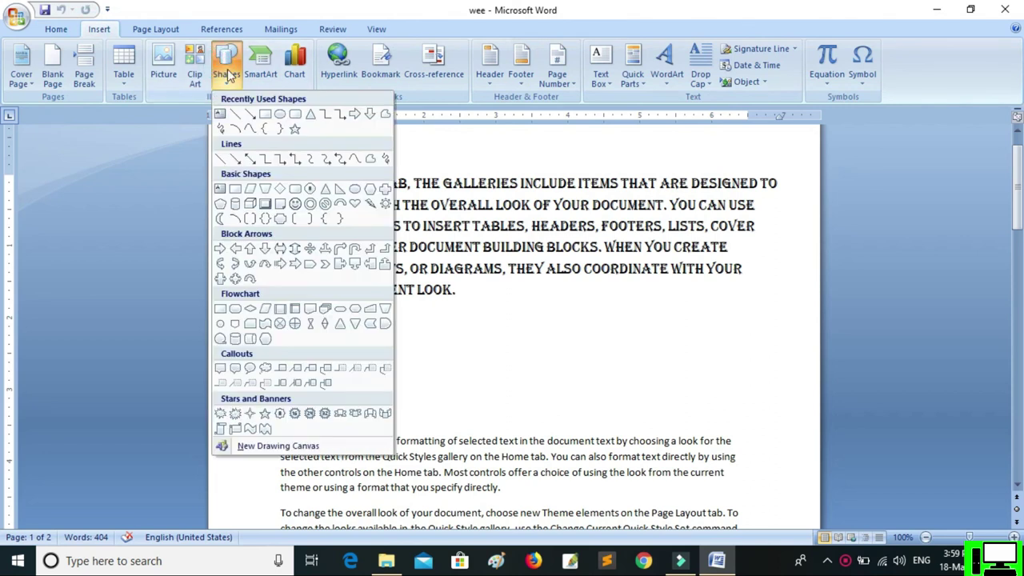
{"action": "left_click", "coordinate": [278, 113]}
{"action": "left_click_drag", "start_coordinate": [453, 319], "coordinate": [528, 378]}
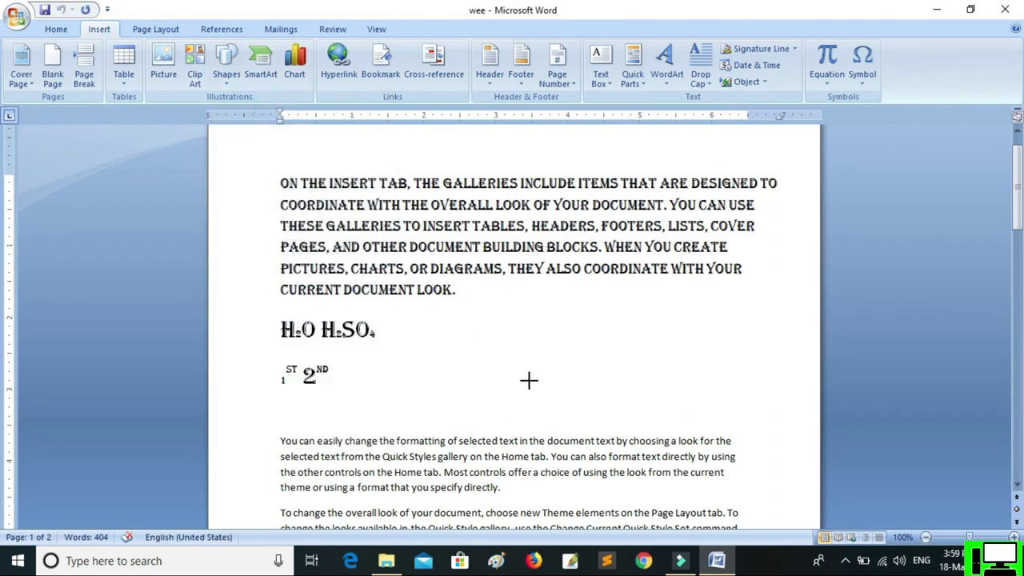
{"action": "left_click", "coordinate": [59, 65]}
{"action": "left_click_drag", "start_coordinate": [584, 331], "coordinate": [681, 412]}
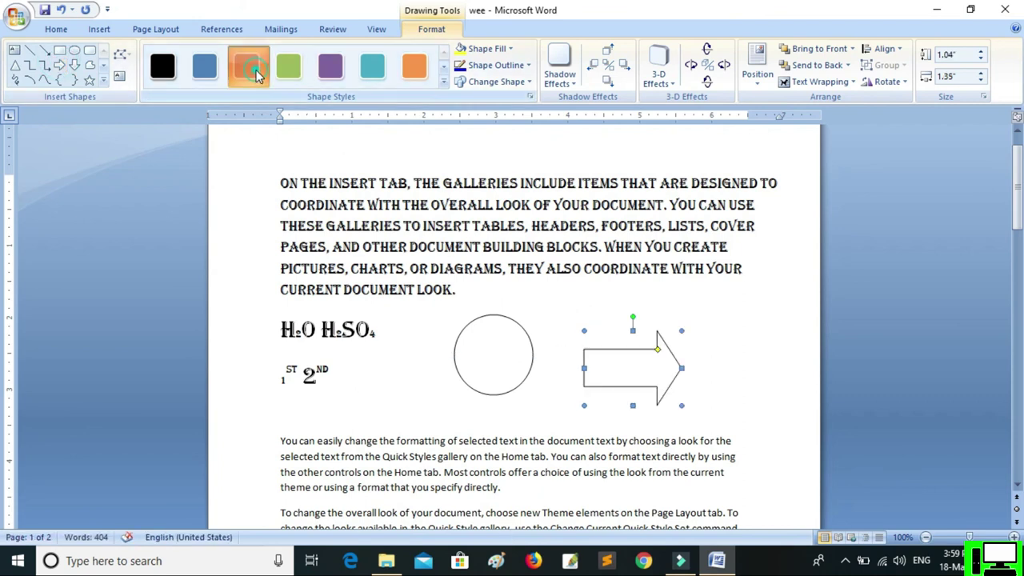
Step: Style the arrow red and the circle with a black fill
{"action": "left_click", "coordinate": [247, 66]}
{"action": "left_click", "coordinate": [516, 370]}
{"action": "left_click", "coordinate": [163, 66]}
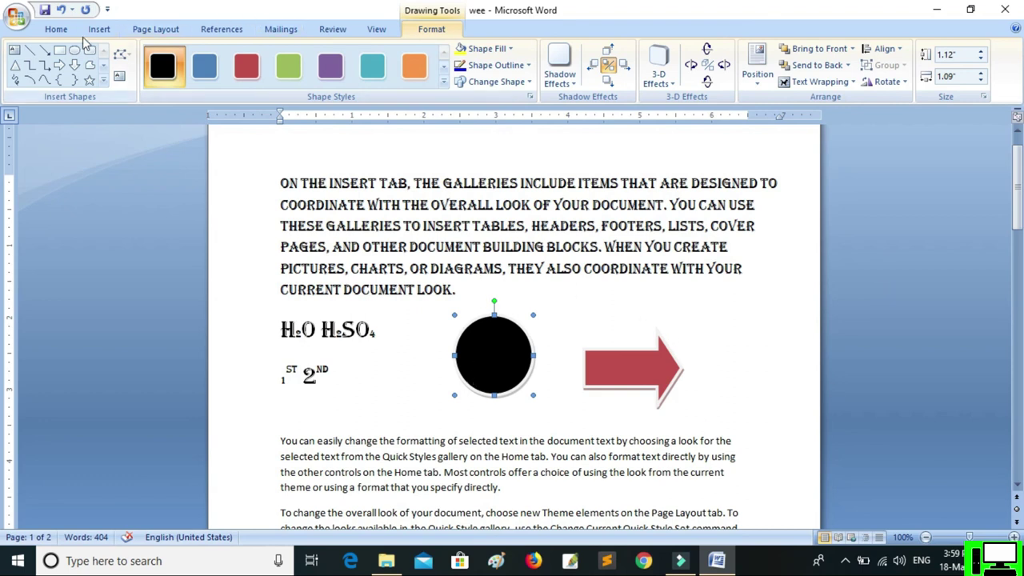
{"action": "left_click", "coordinate": [56, 29]}
Step: Switch to Select Objects mode and pick the red arrow, then the black circle
{"action": "left_click", "coordinate": [997, 82]}
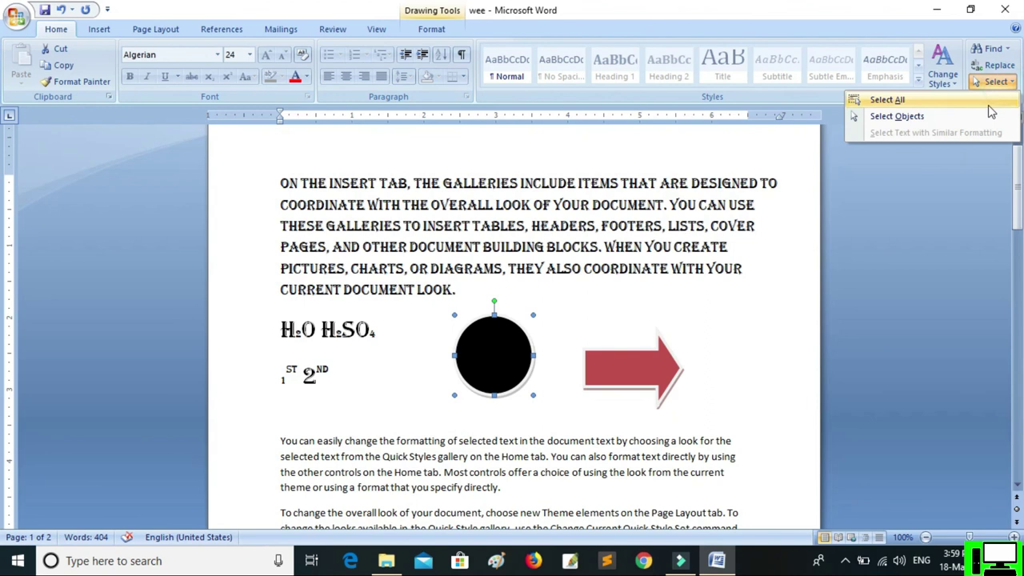
{"action": "left_click", "coordinate": [869, 120]}
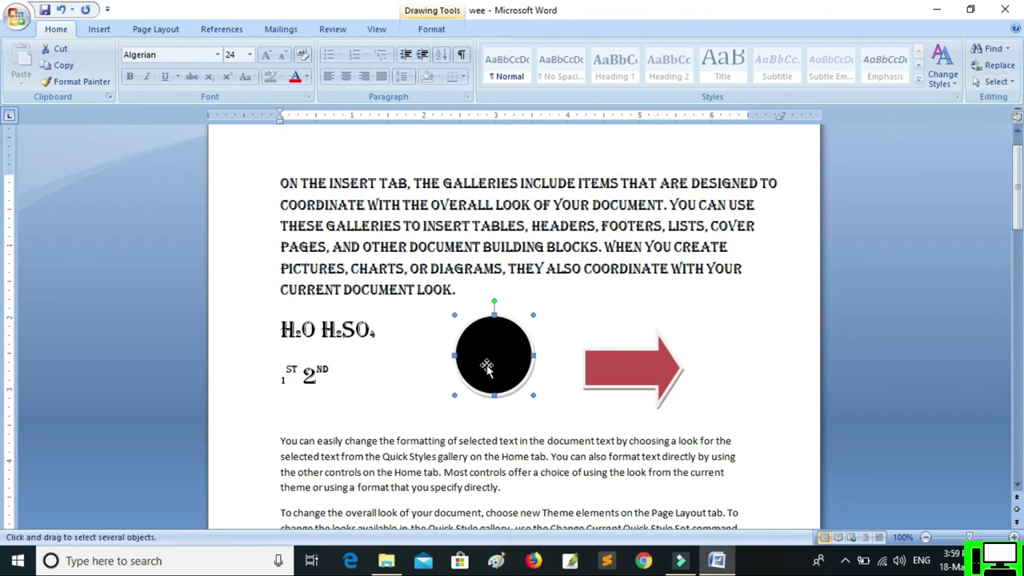
{"action": "left_click", "coordinate": [638, 366]}
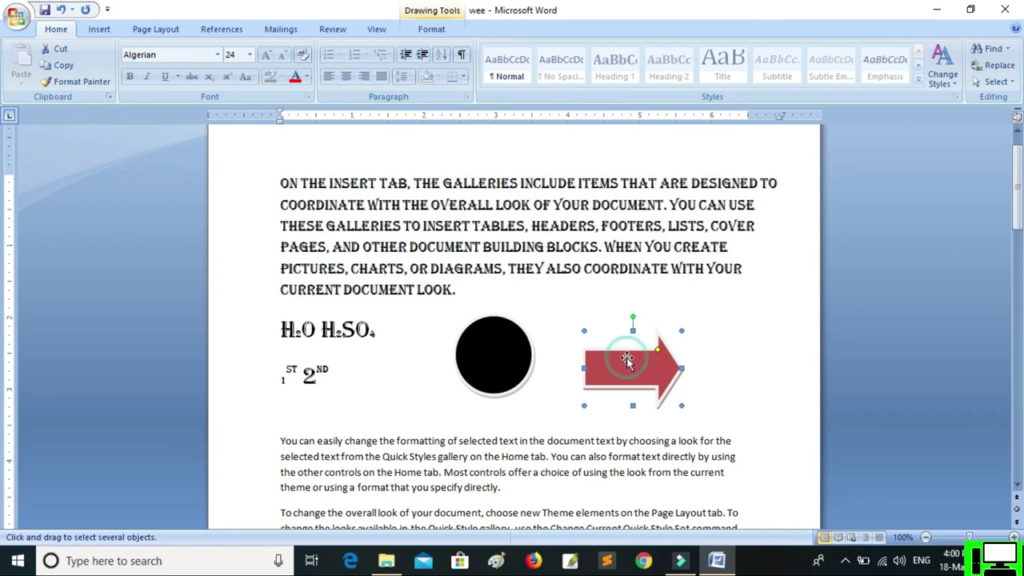
{"action": "left_click", "coordinate": [489, 359]}
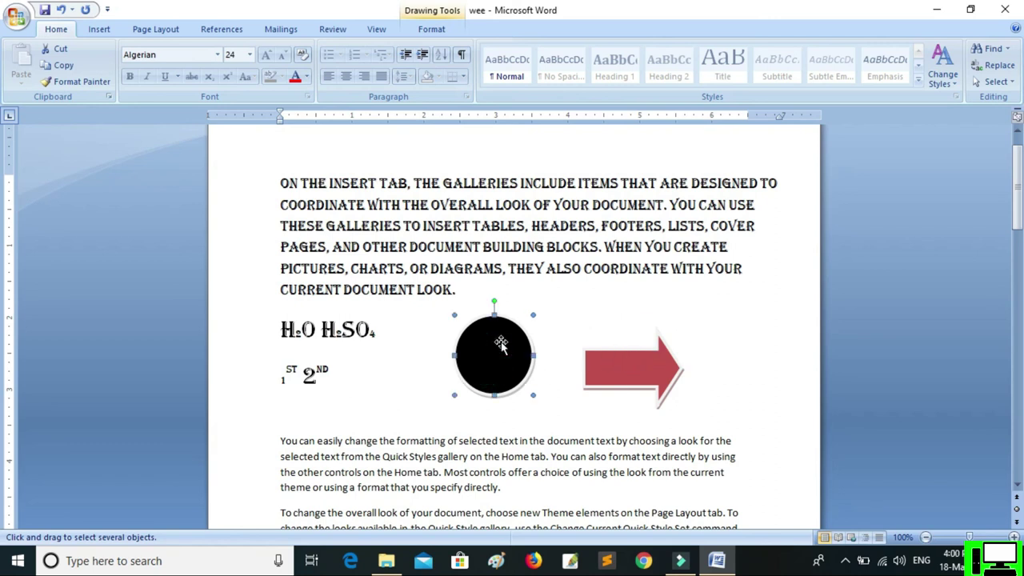
Step: Ctrl-add the red arrow so circle and arrow are selected together, then deselect both
{"action": "key", "text": "ctrl"}
{"action": "left_click", "coordinate": [634, 378], "text": "ctrl"}
{"action": "left_click", "coordinate": [997, 83]}
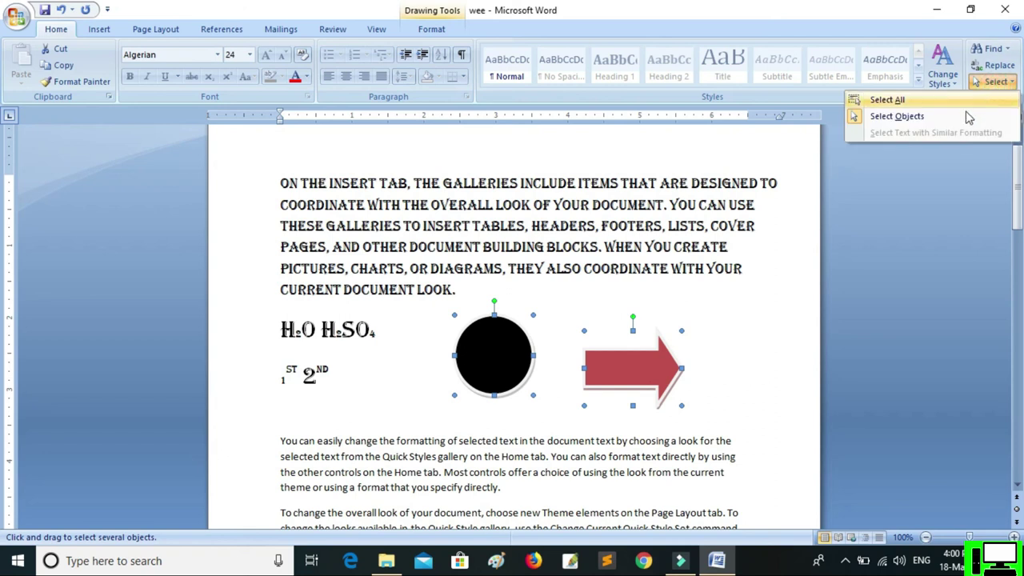
{"action": "left_click", "coordinate": [732, 312]}
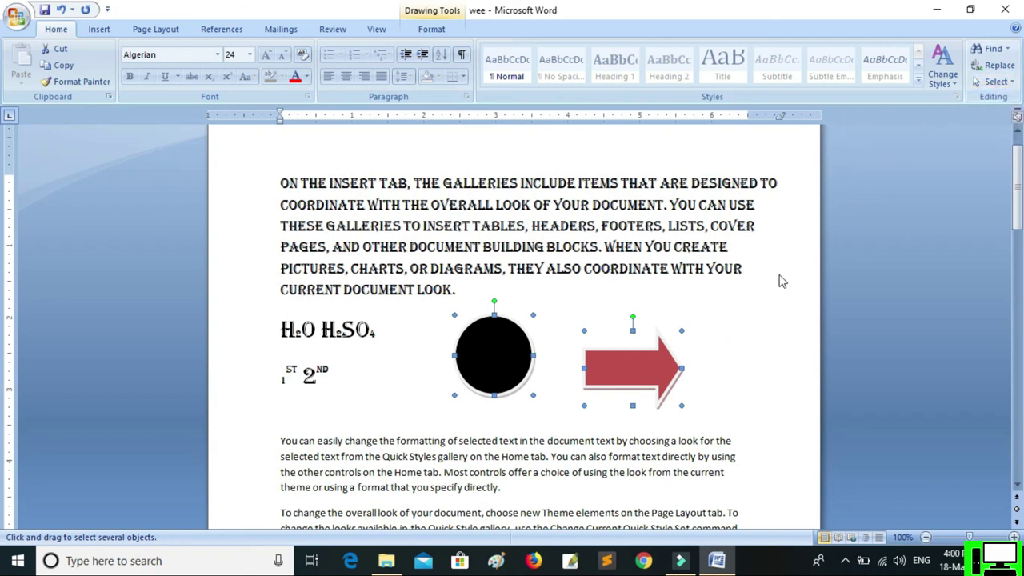
{"action": "left_click", "coordinate": [745, 301]}
{"action": "left_click", "coordinate": [995, 83]}
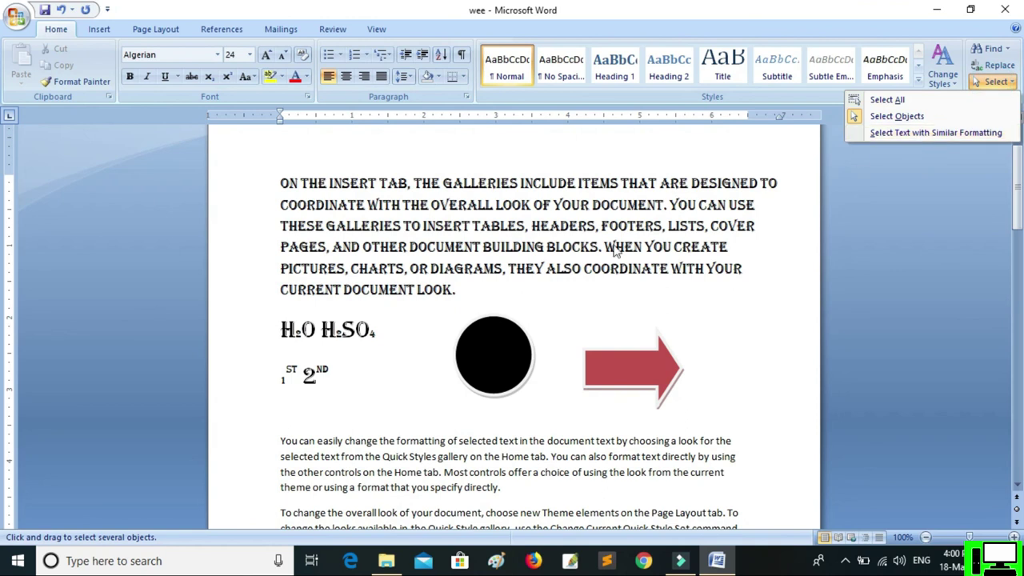
Step: Make the word 'You' 16 pt, Berlin Sans FB and red
{"action": "left_click", "coordinate": [549, 303]}
{"action": "scroll", "coordinate": [333, 410], "scroll_direction": "down", "scroll_amount": 1}
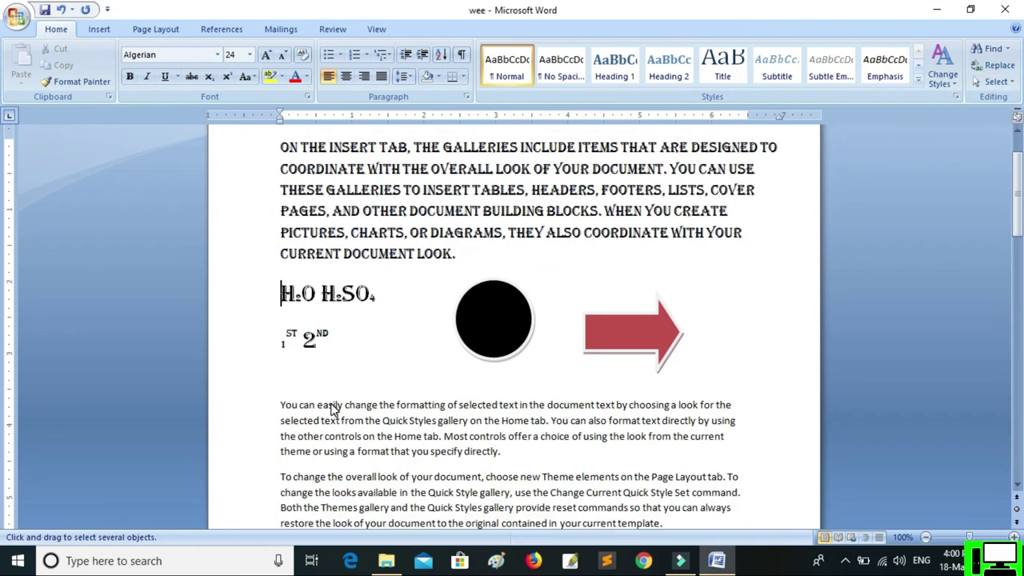
{"action": "scroll", "coordinate": [334, 411], "scroll_direction": "down", "scroll_amount": 1}
{"action": "left_click", "coordinate": [300, 367]}
{"action": "left_click_drag", "start_coordinate": [300, 367], "coordinate": [281, 368]}
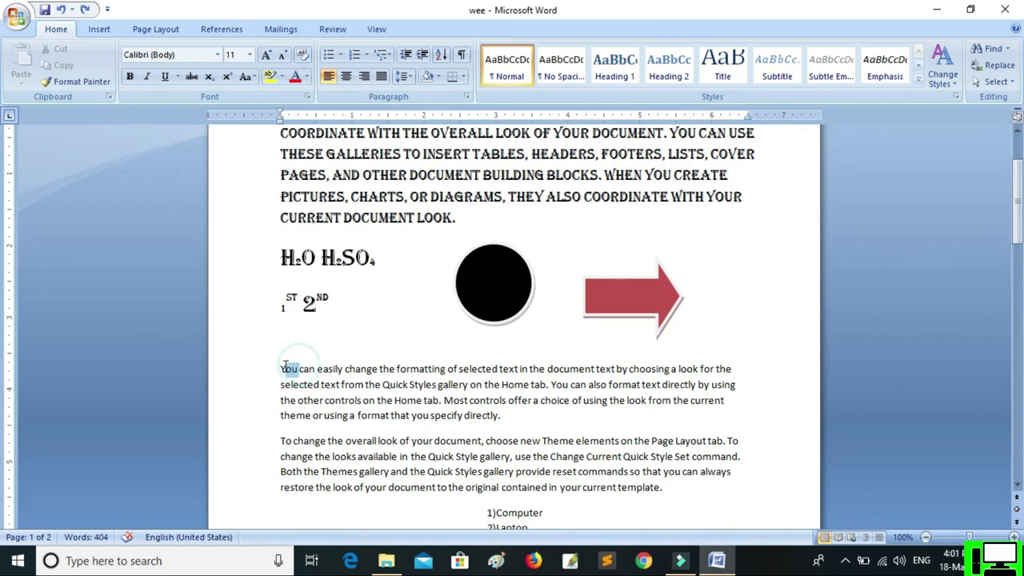
{"action": "left_click", "coordinate": [271, 53]}
{"action": "left_click", "coordinate": [271, 53]}
{"action": "left_click", "coordinate": [270, 53]}
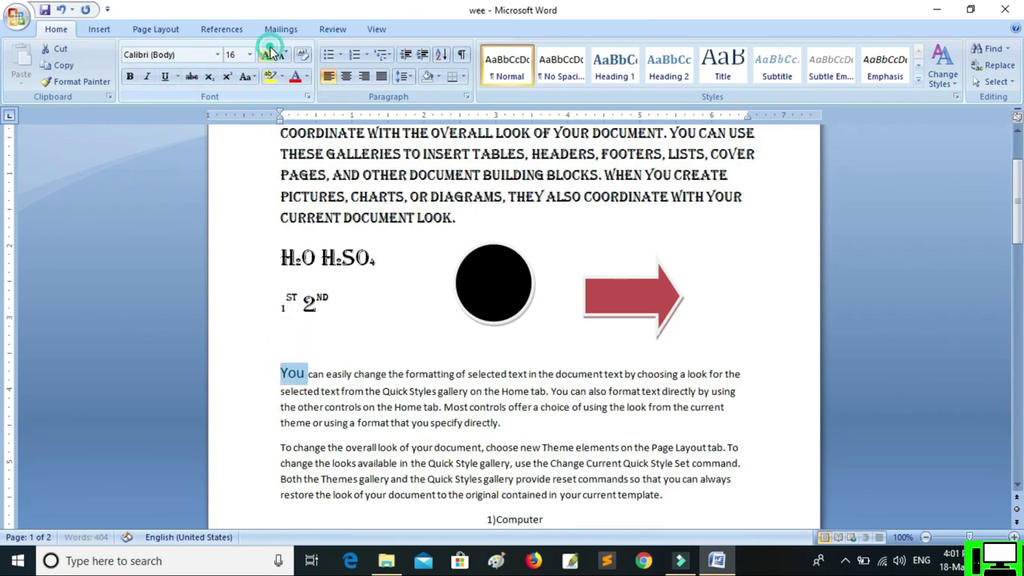
{"action": "left_click", "coordinate": [217, 55]}
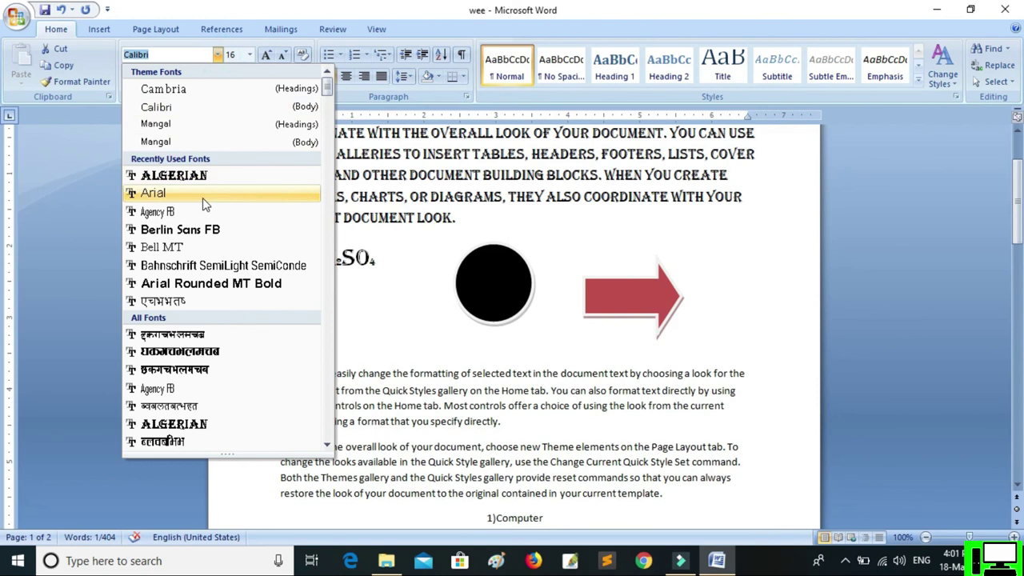
{"action": "left_click", "coordinate": [172, 230]}
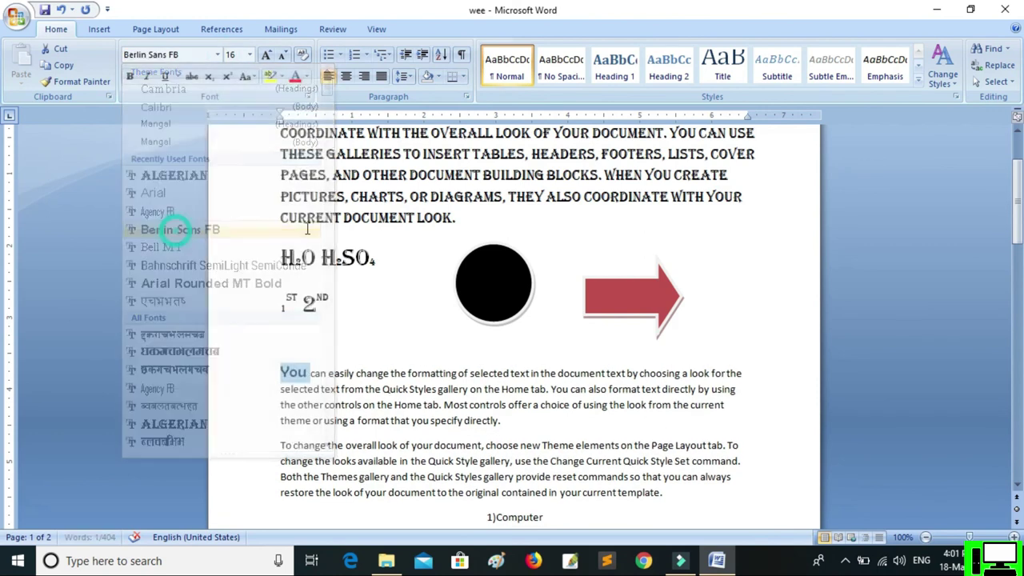
{"action": "left_click", "coordinate": [307, 77]}
{"action": "left_click", "coordinate": [309, 202]}
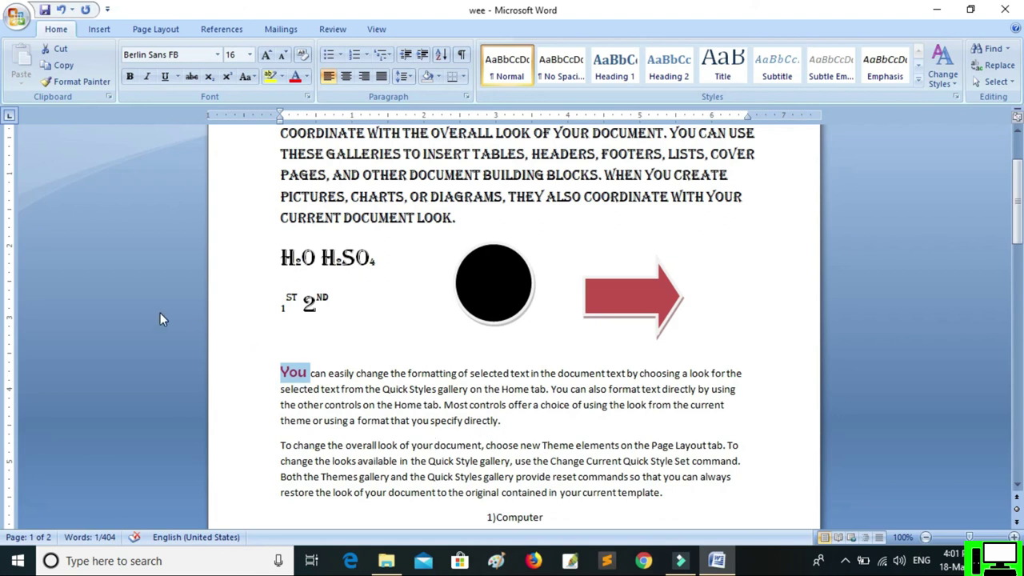
Step: Copy the formatting of 'You' onto 'directly.' with Format Painter, then reselect 'You'
{"action": "left_click", "coordinate": [102, 88]}
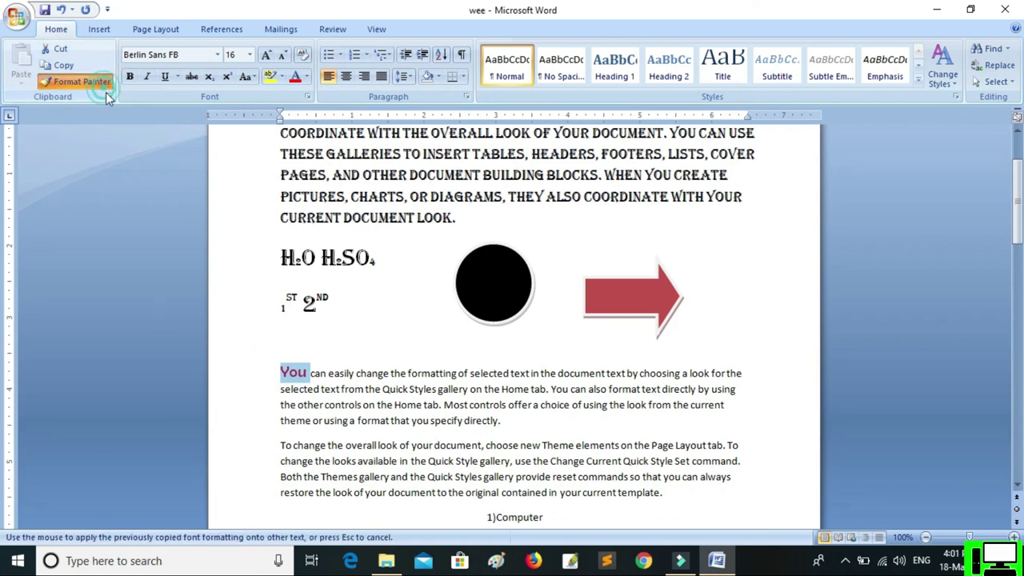
{"action": "left_click", "coordinate": [520, 422]}
{"action": "left_click_drag", "start_coordinate": [518, 422], "coordinate": [465, 422]}
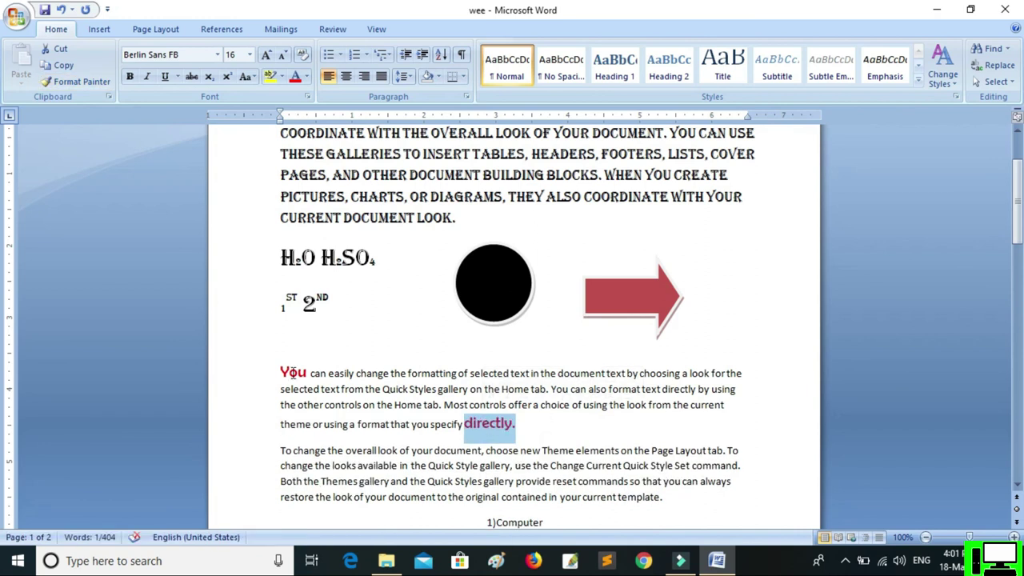
{"action": "left_click", "coordinate": [293, 373]}
{"action": "left_click", "coordinate": [298, 373]}
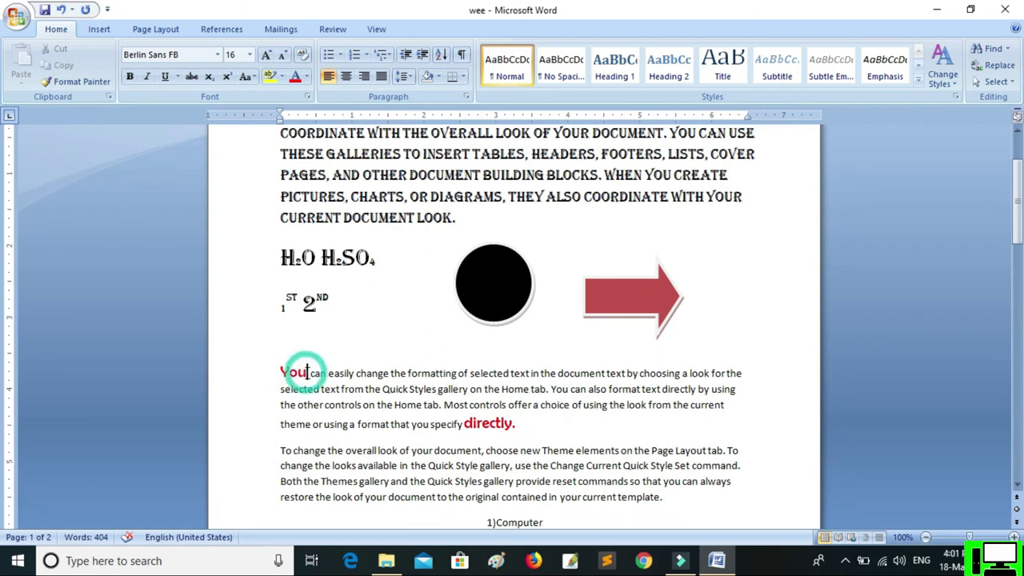
{"action": "left_click", "coordinate": [307, 373]}
{"action": "left_click", "coordinate": [296, 371]}
{"action": "double_click", "coordinate": [296, 372]}
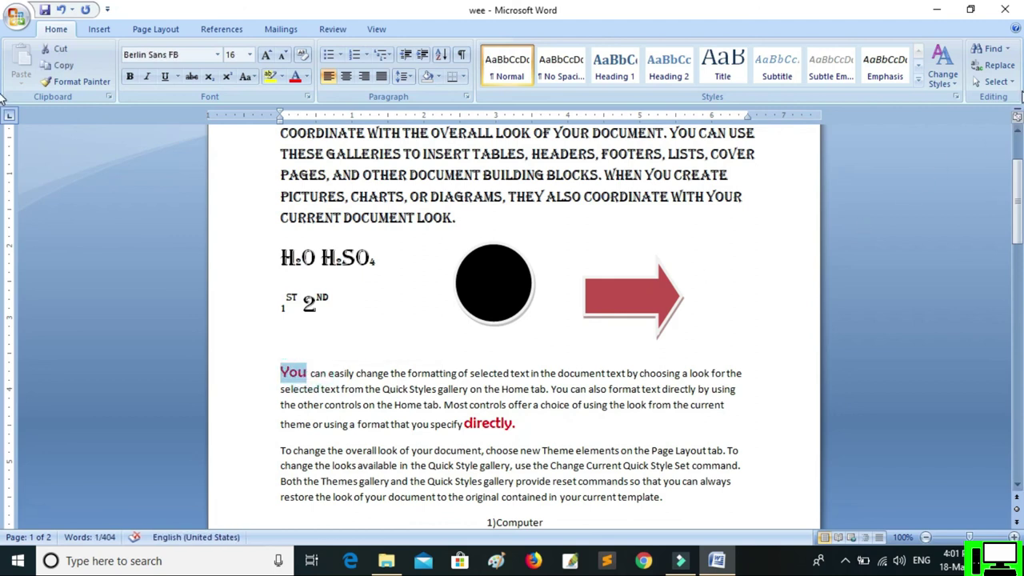
Step: Use Select Text with Similar Formatting to select 'You' and 'directly.' together
{"action": "left_click", "coordinate": [996, 81]}
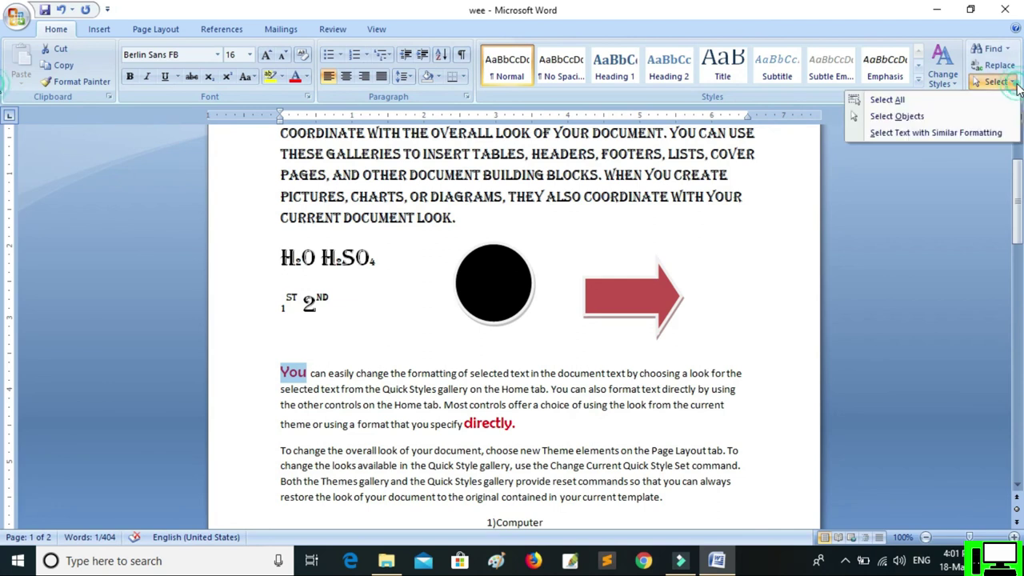
{"action": "left_click", "coordinate": [899, 132]}
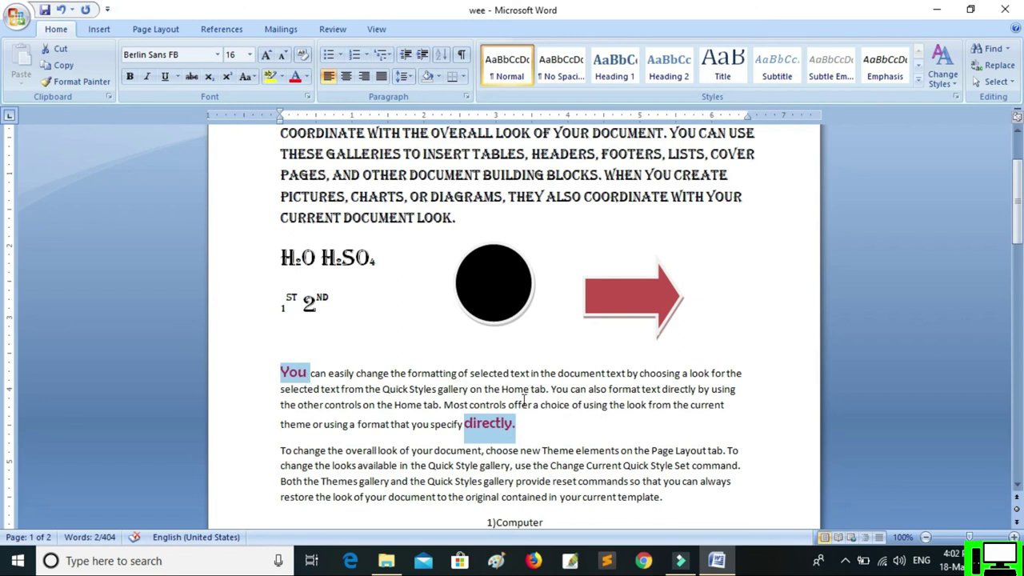
{"action": "left_click", "coordinate": [1010, 83]}
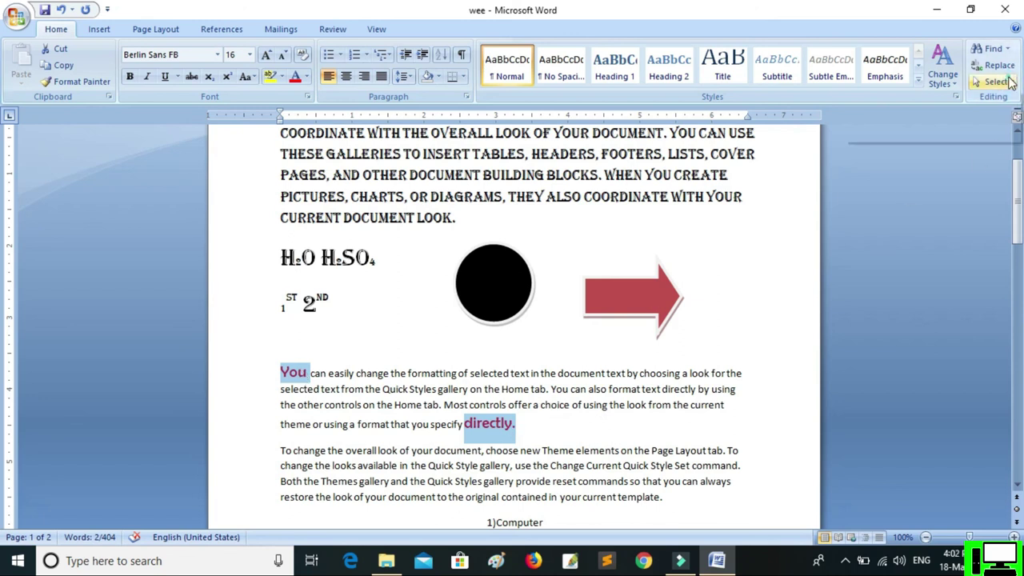
{"action": "left_click", "coordinate": [866, 190]}
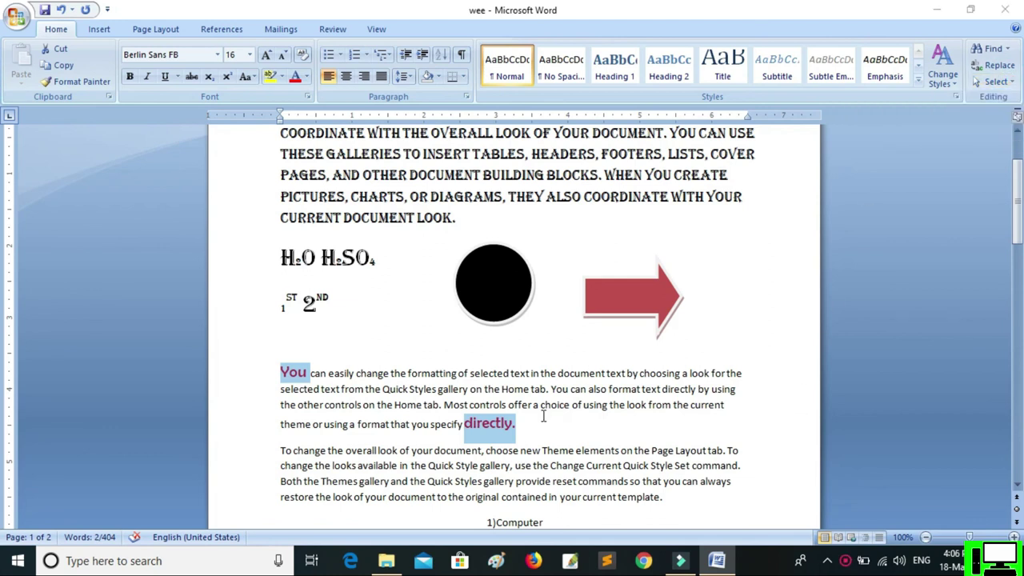